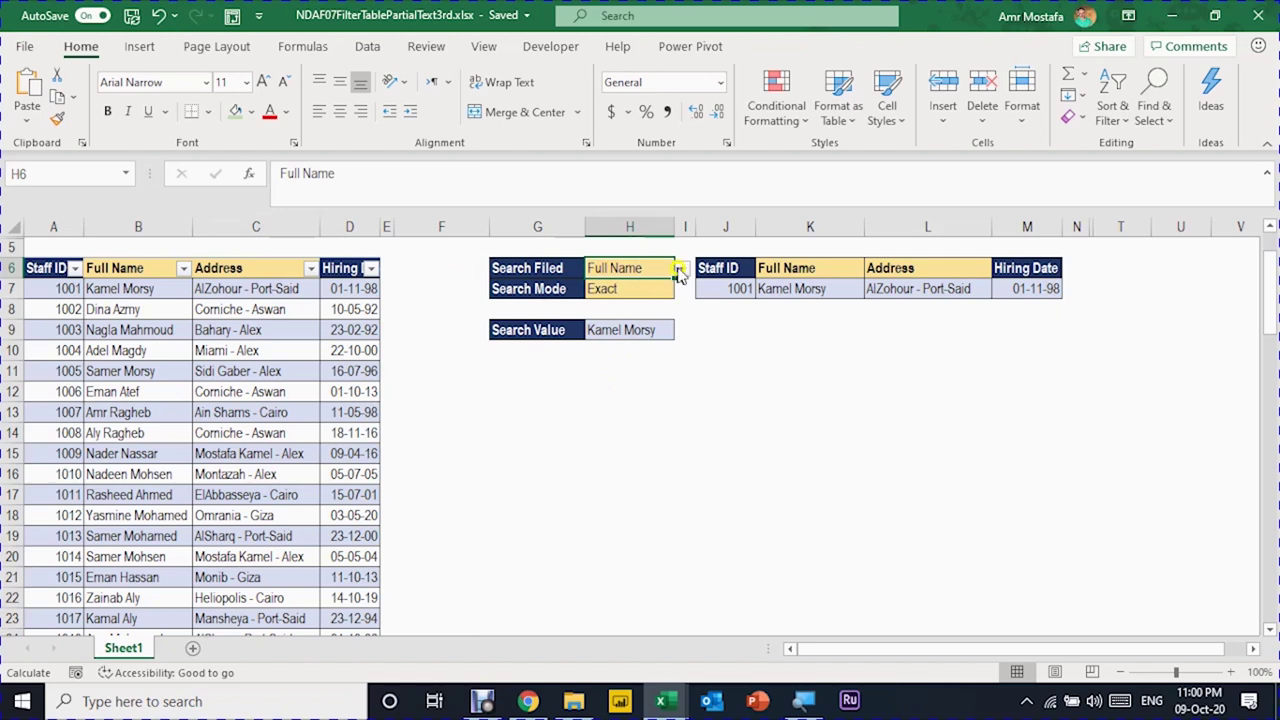
- Keep Full Name as the search field and Exact as the mode, then inspect the result row formula
left_click(681, 268)
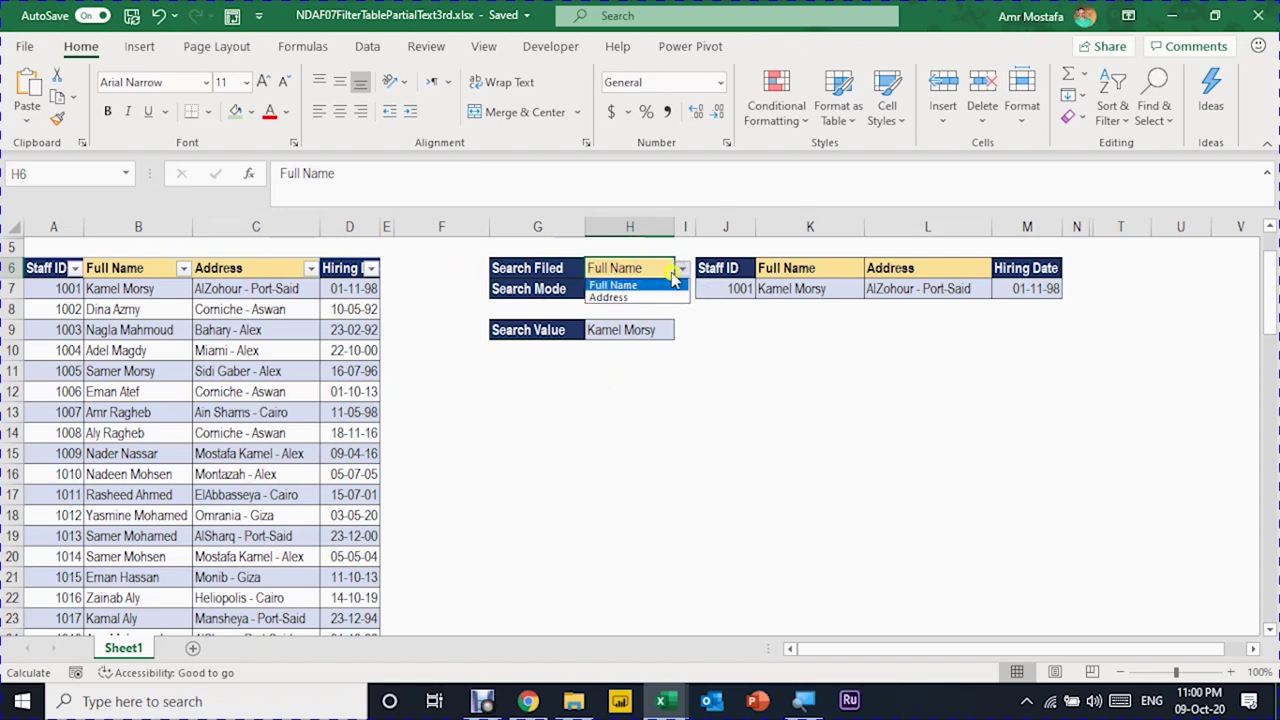
left_click(679, 268)
left_click(658, 287)
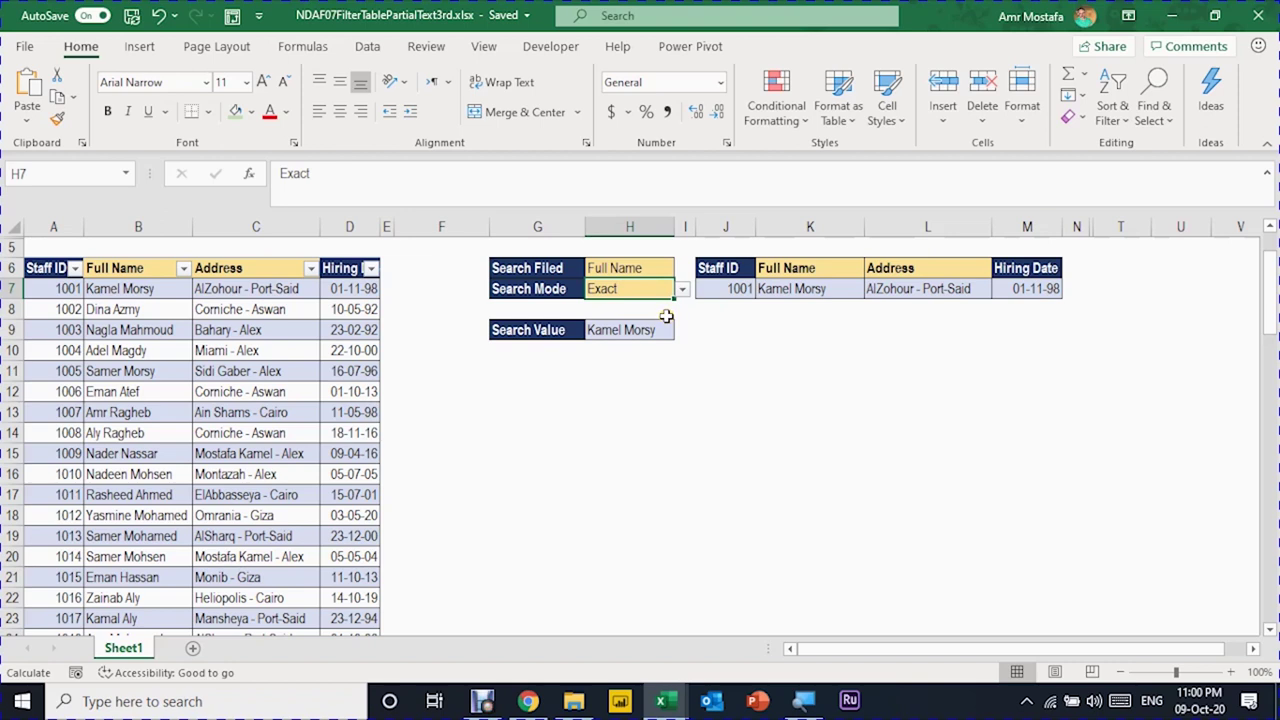
left_click(680, 296)
left_click(682, 290)
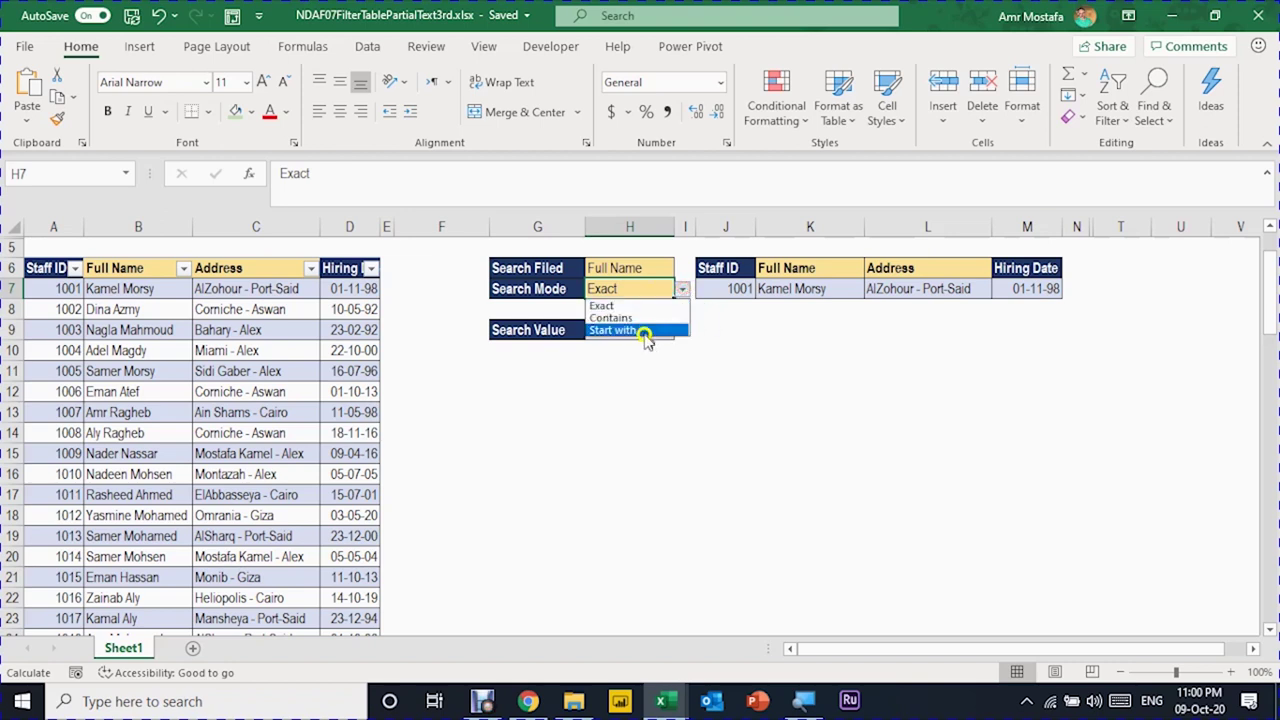
left_click(678, 294)
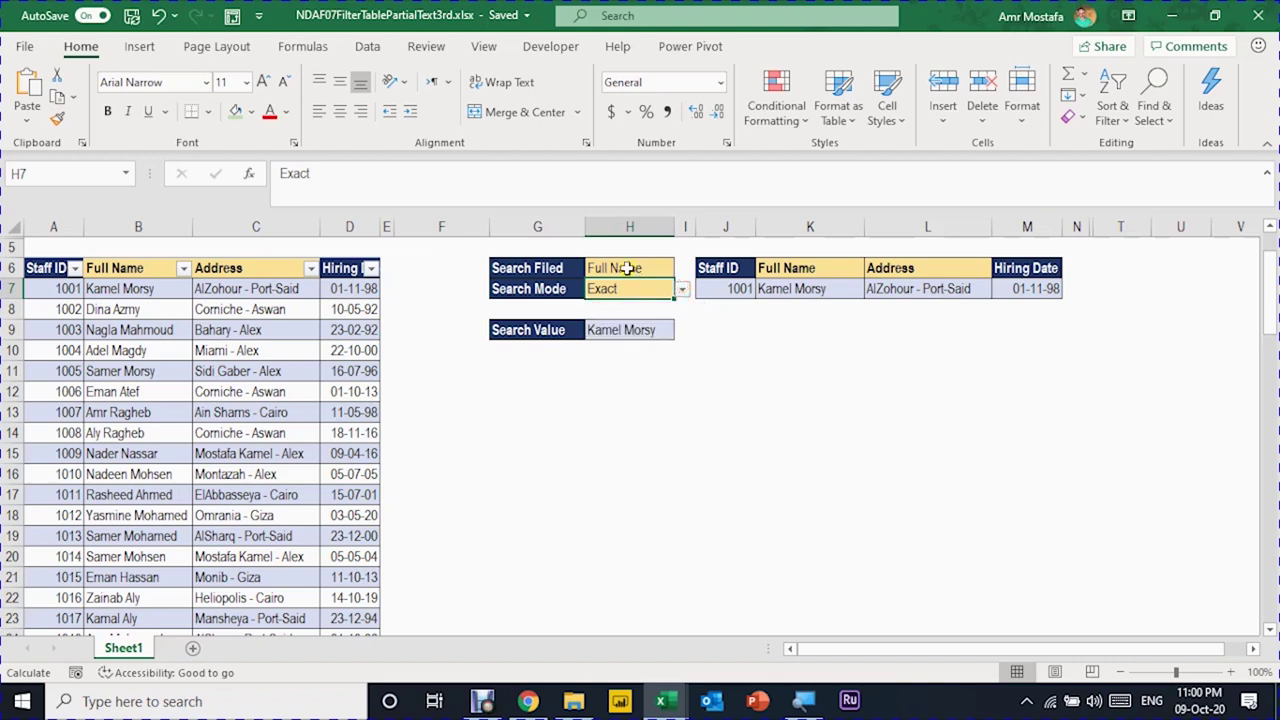
left_click(612, 329)
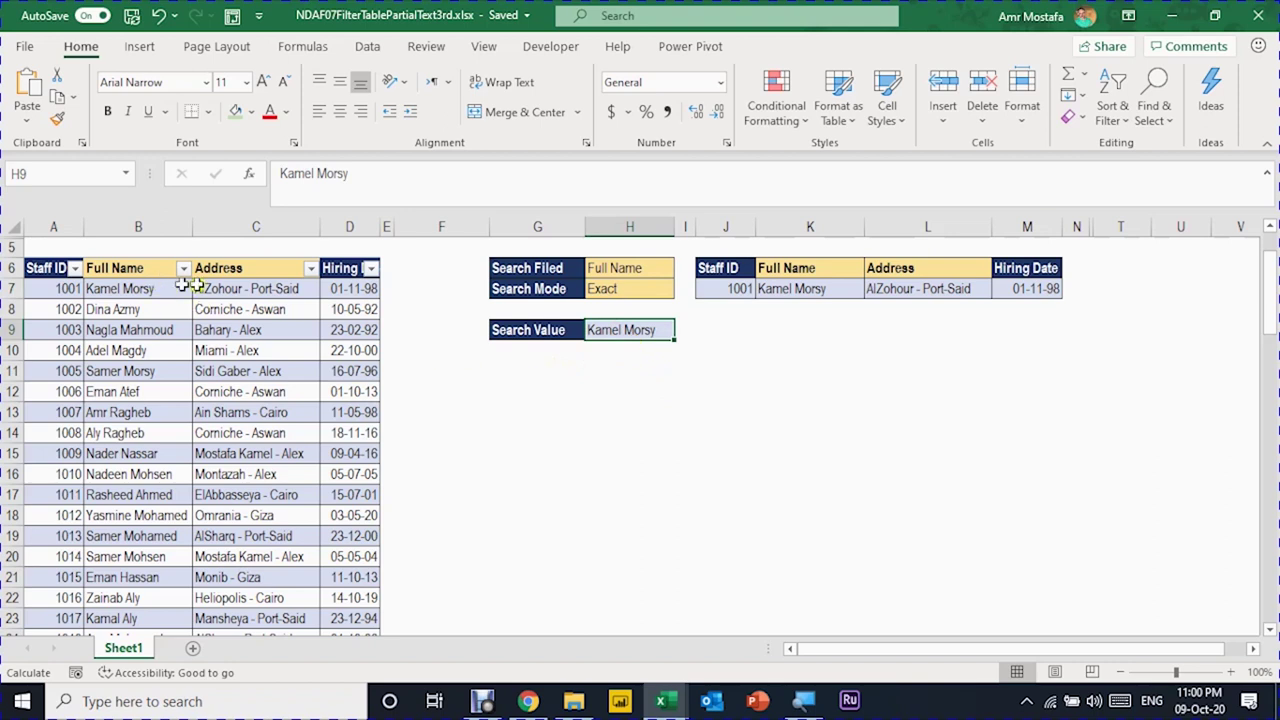
left_click_drag(723, 288, 1008, 288)
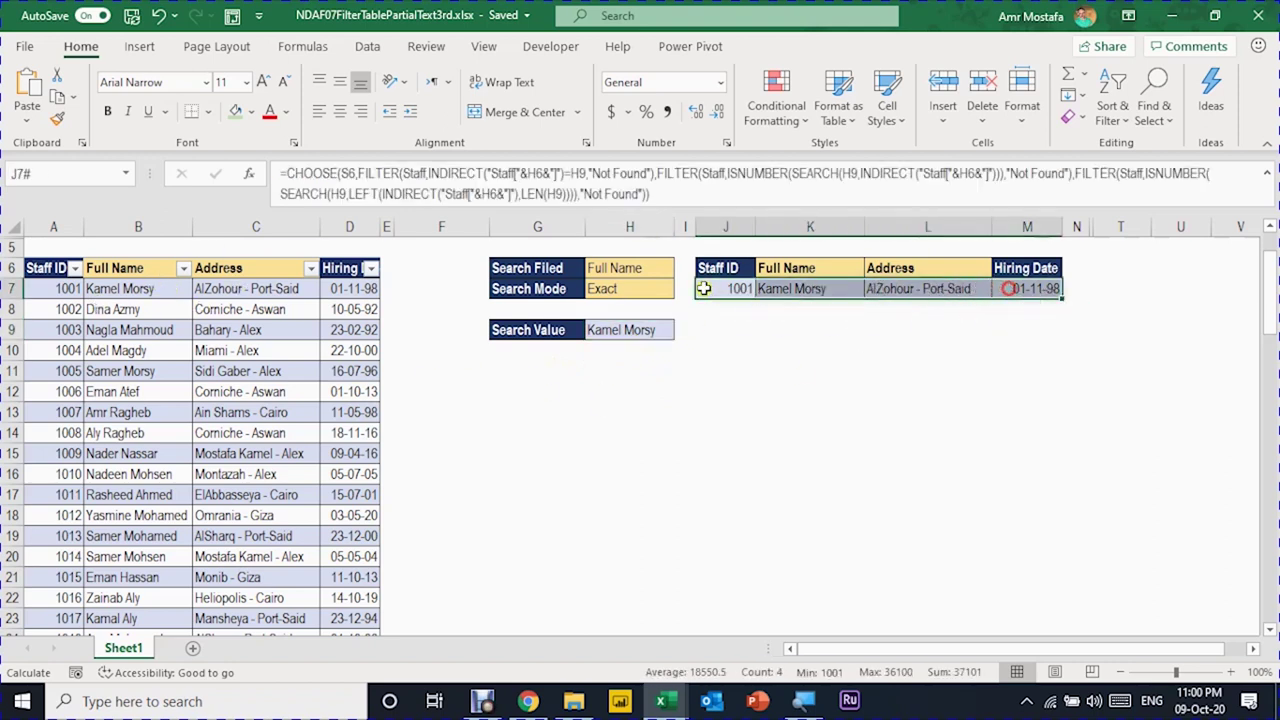
- Switch the search mode in H7 from Exact to Contains
left_click(620, 290)
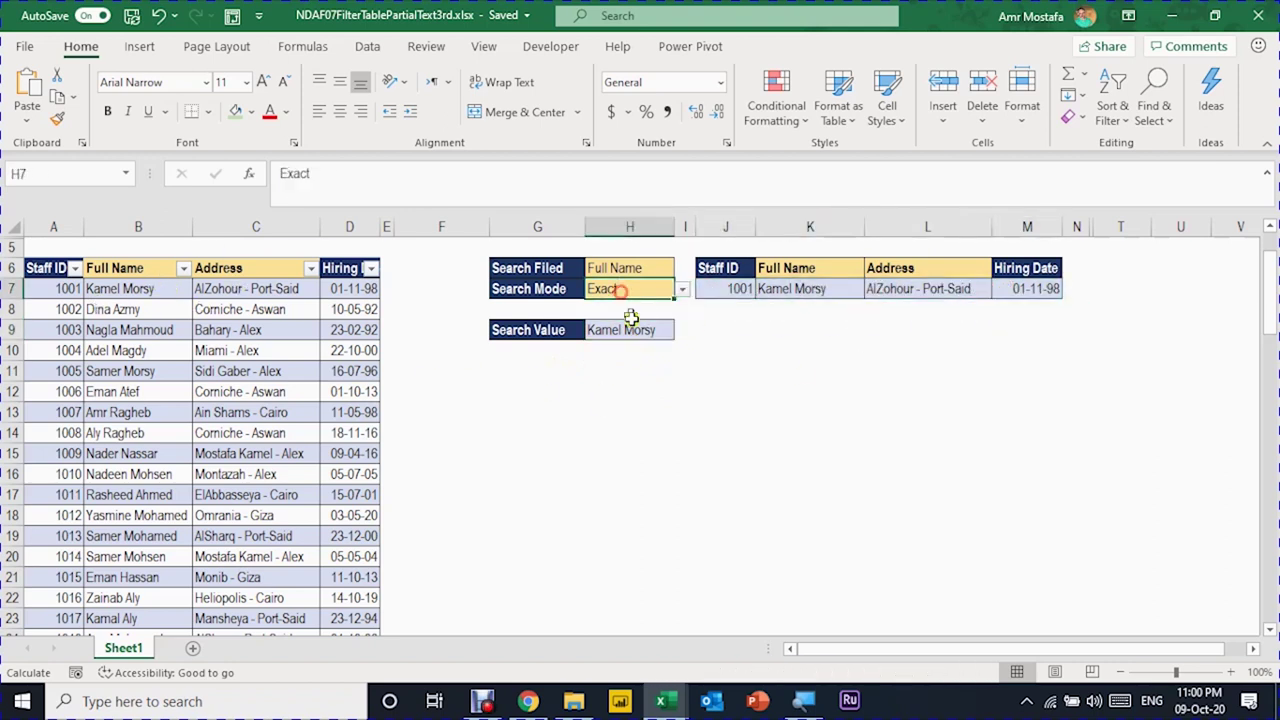
left_click(682, 289)
left_click(654, 317)
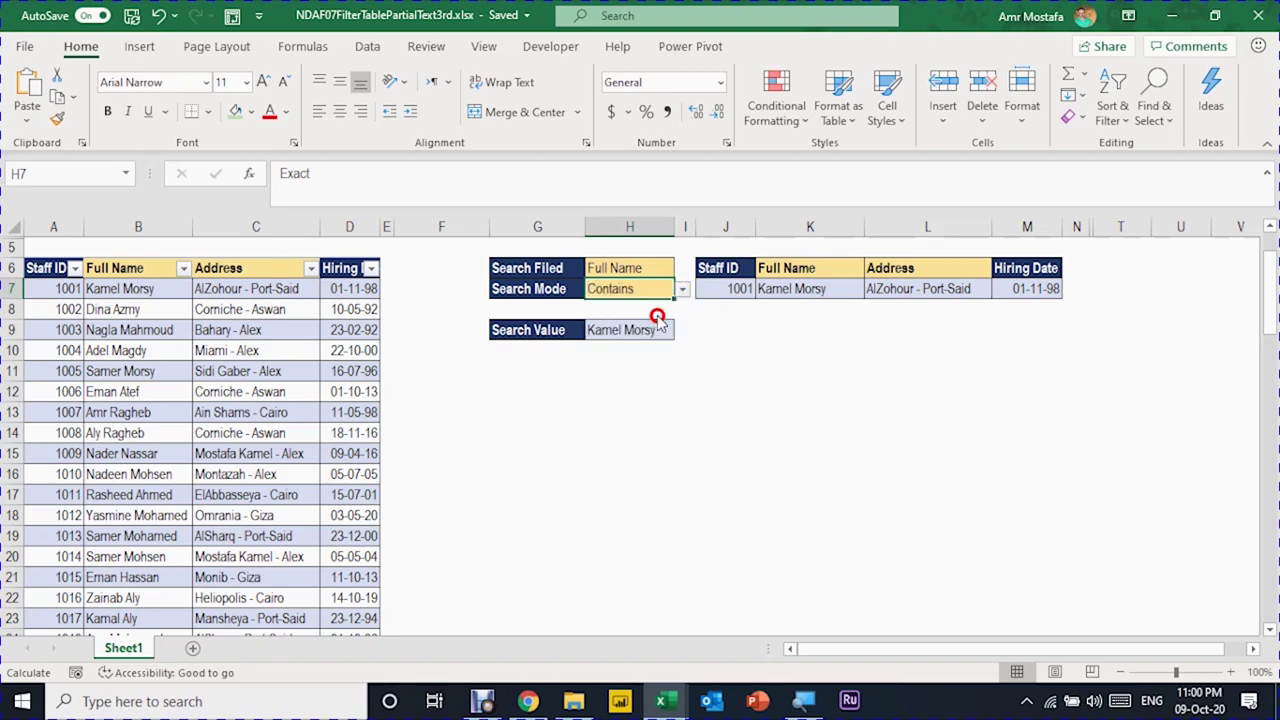
left_click(645, 332)
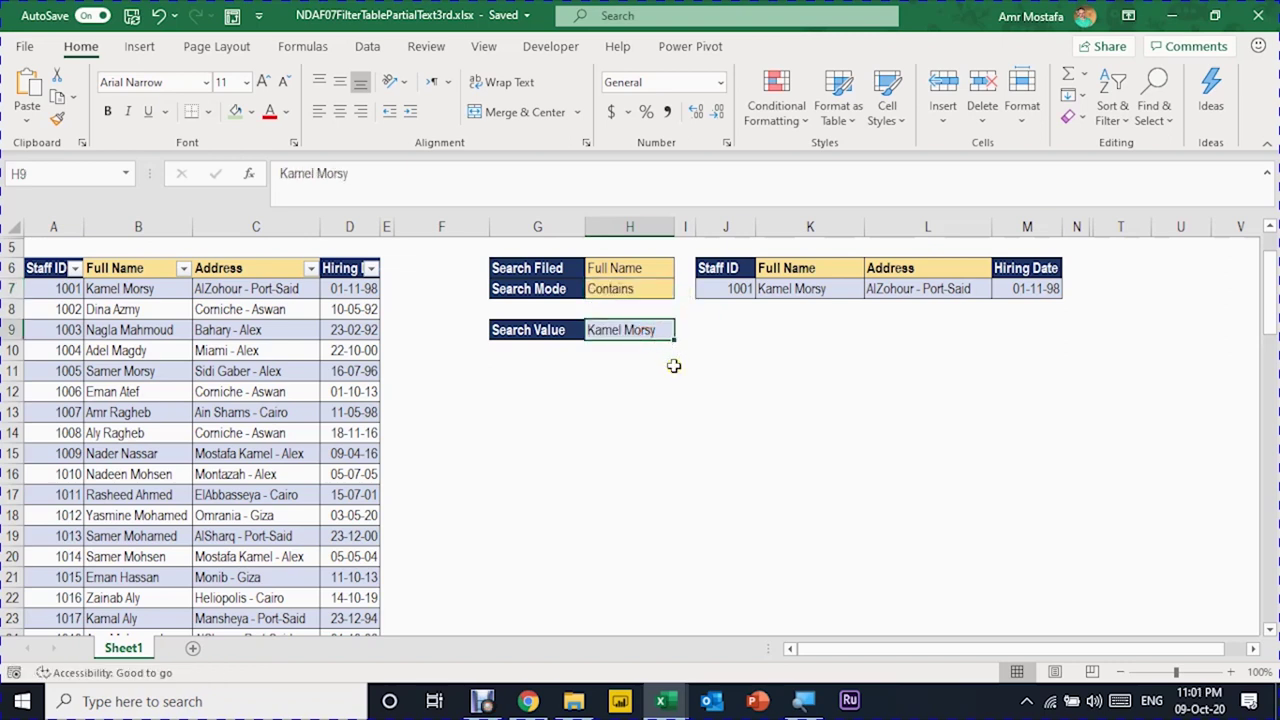
- Enter Amr as the search value and browse the matched names
type("Amr")
key("Return")
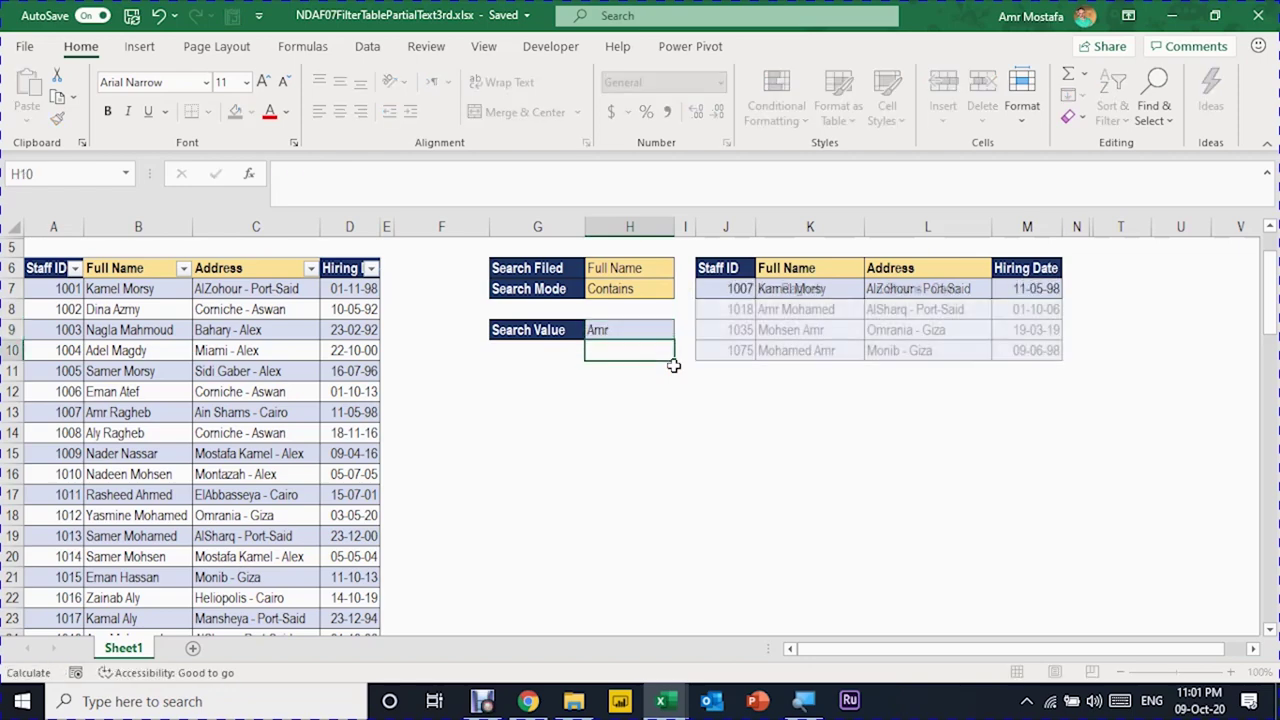
key("Up")
key("Up")
key("Right")
key("Right")
key("Right")
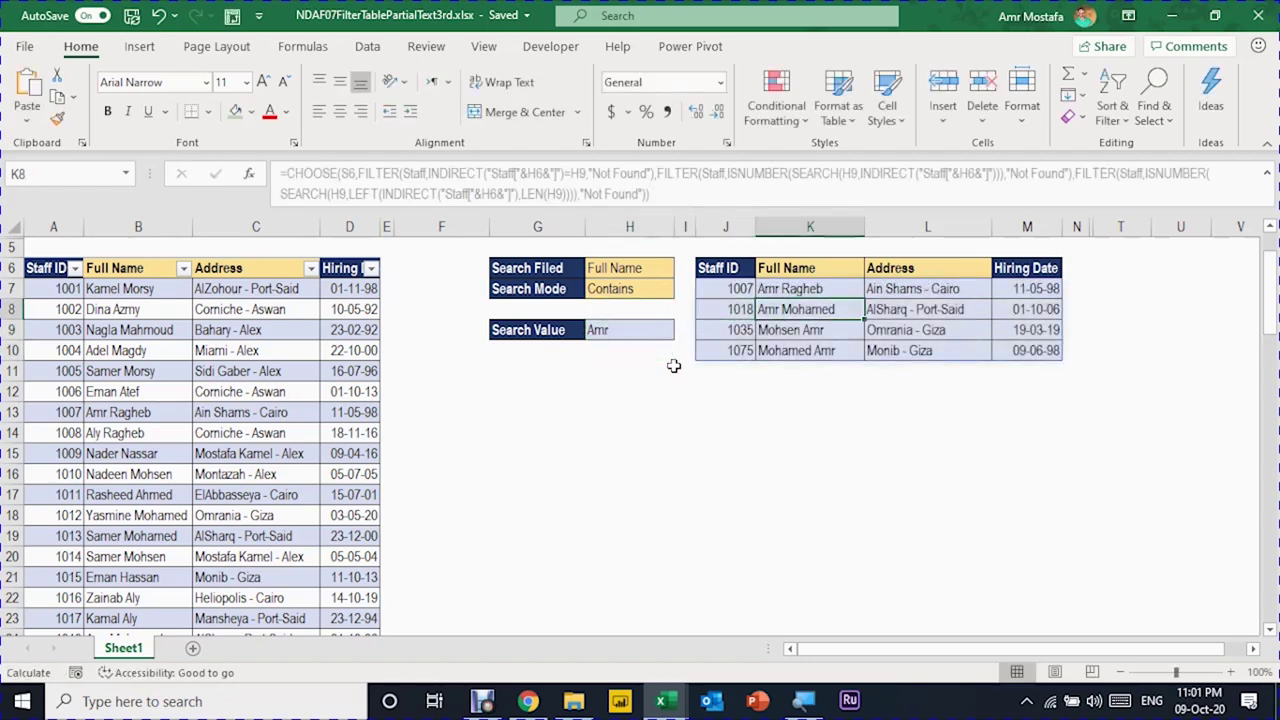
key("Up")
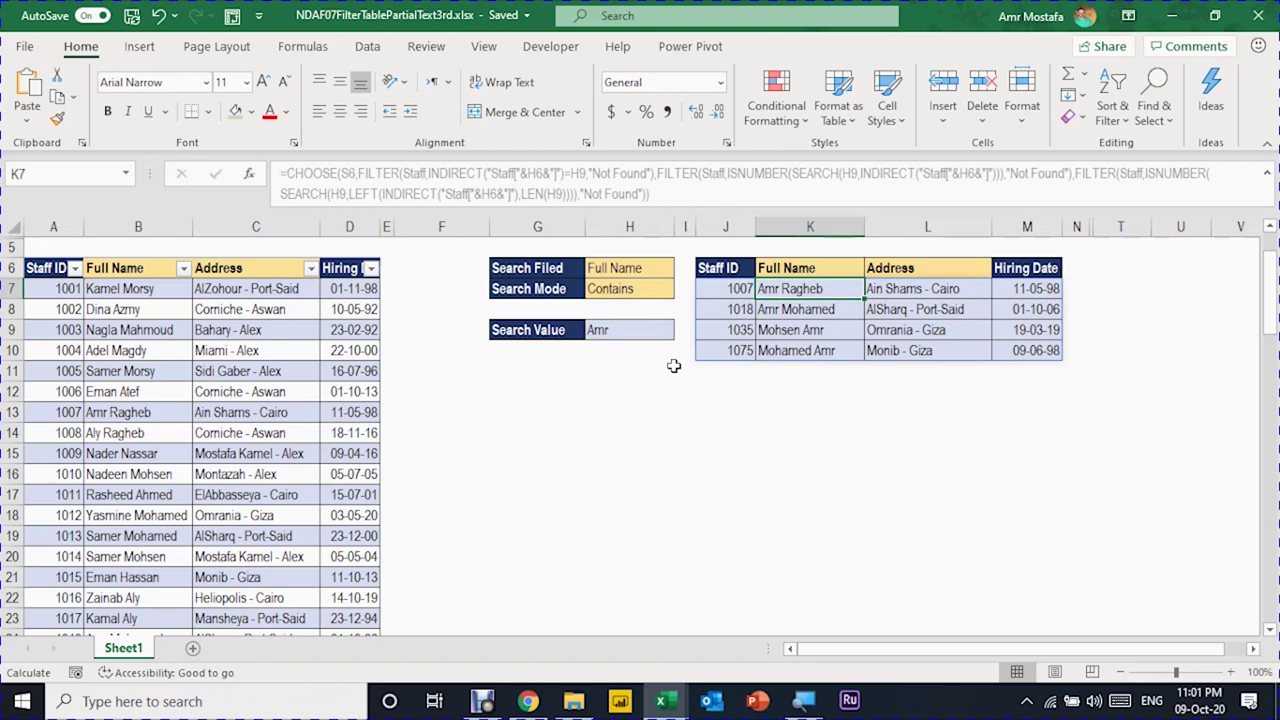
key("Down")
key("Down")
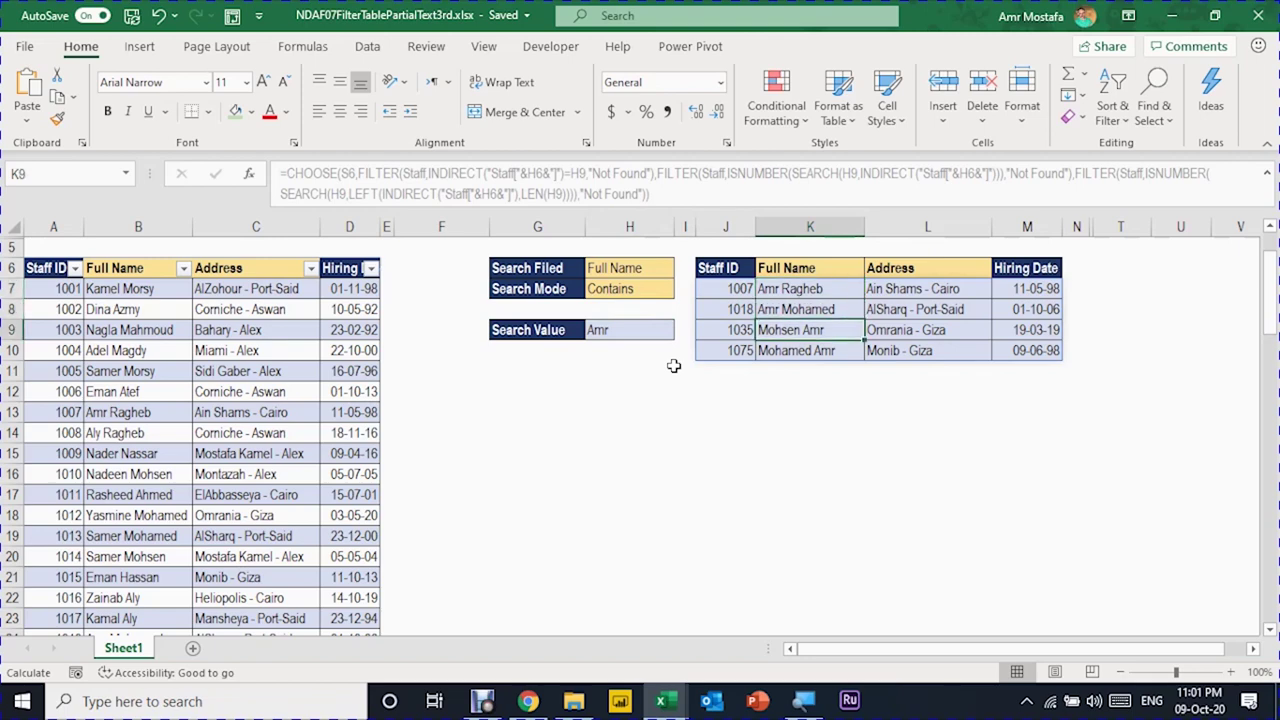
- Change the search mode in H7 to Start with
key("Left")
key("Left")
key("Up")
key("Up")
key("Left")
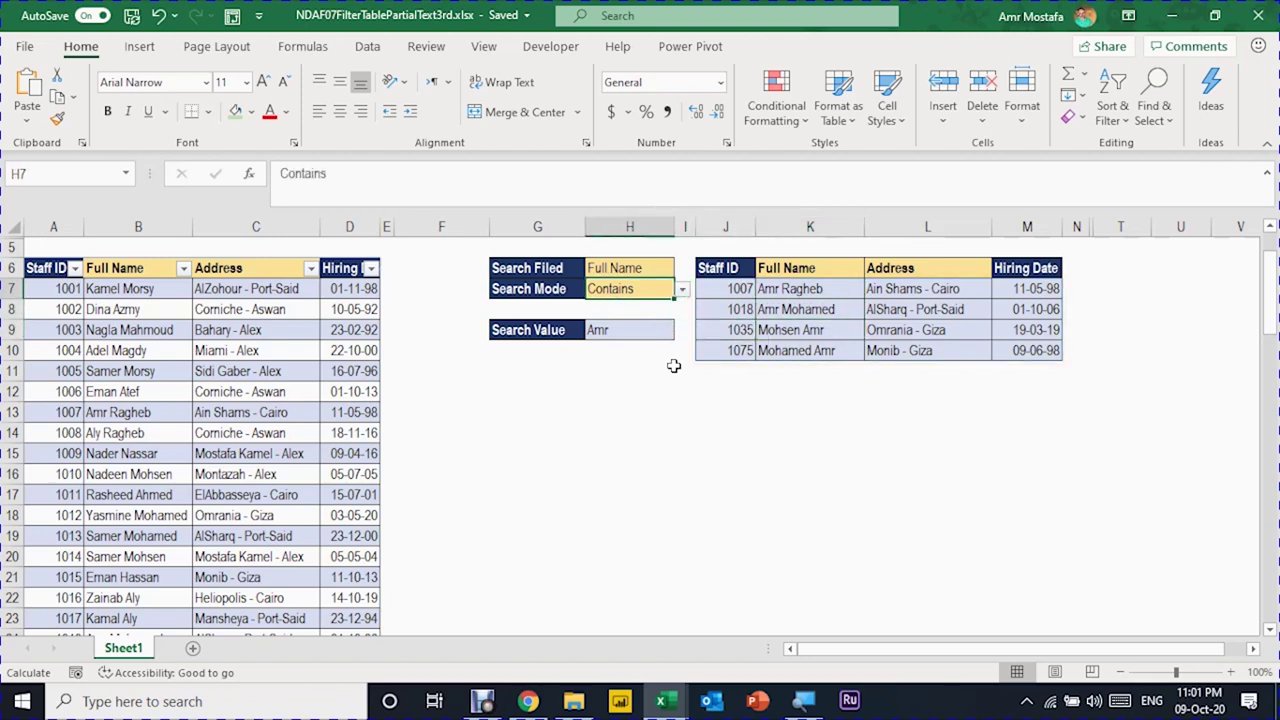
key("alt+Down")
key("Down")
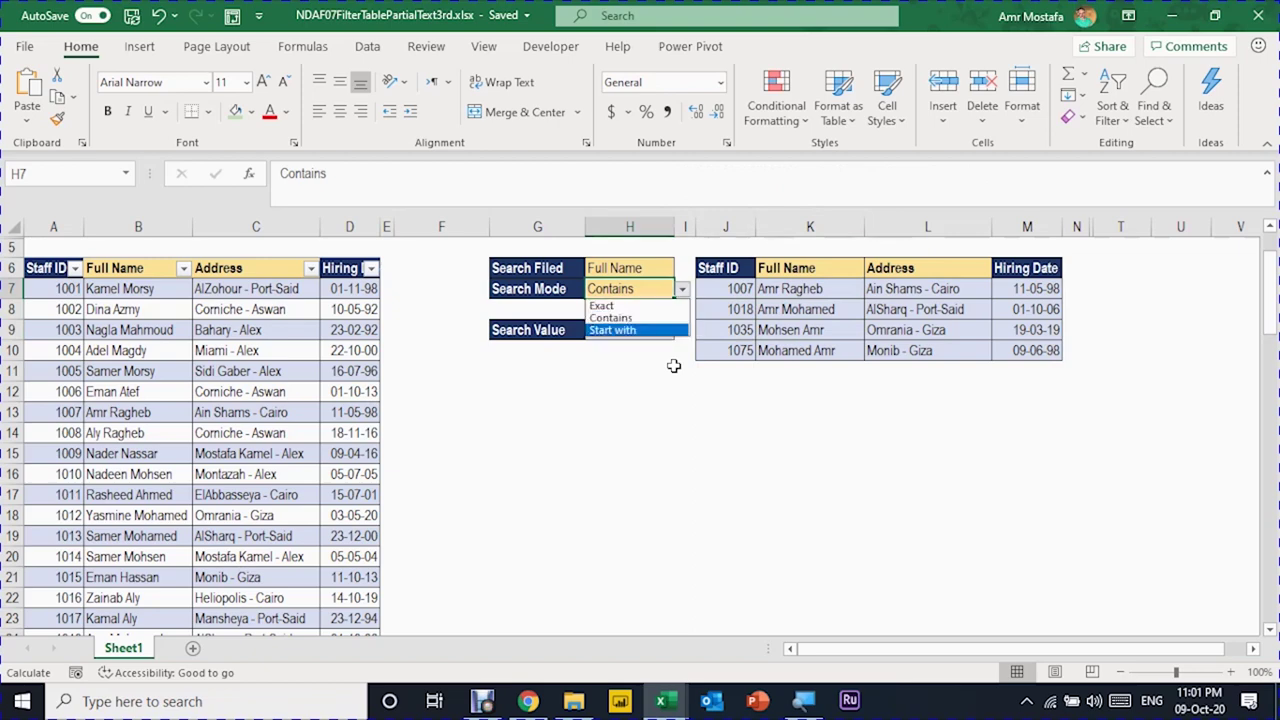
key("Return")
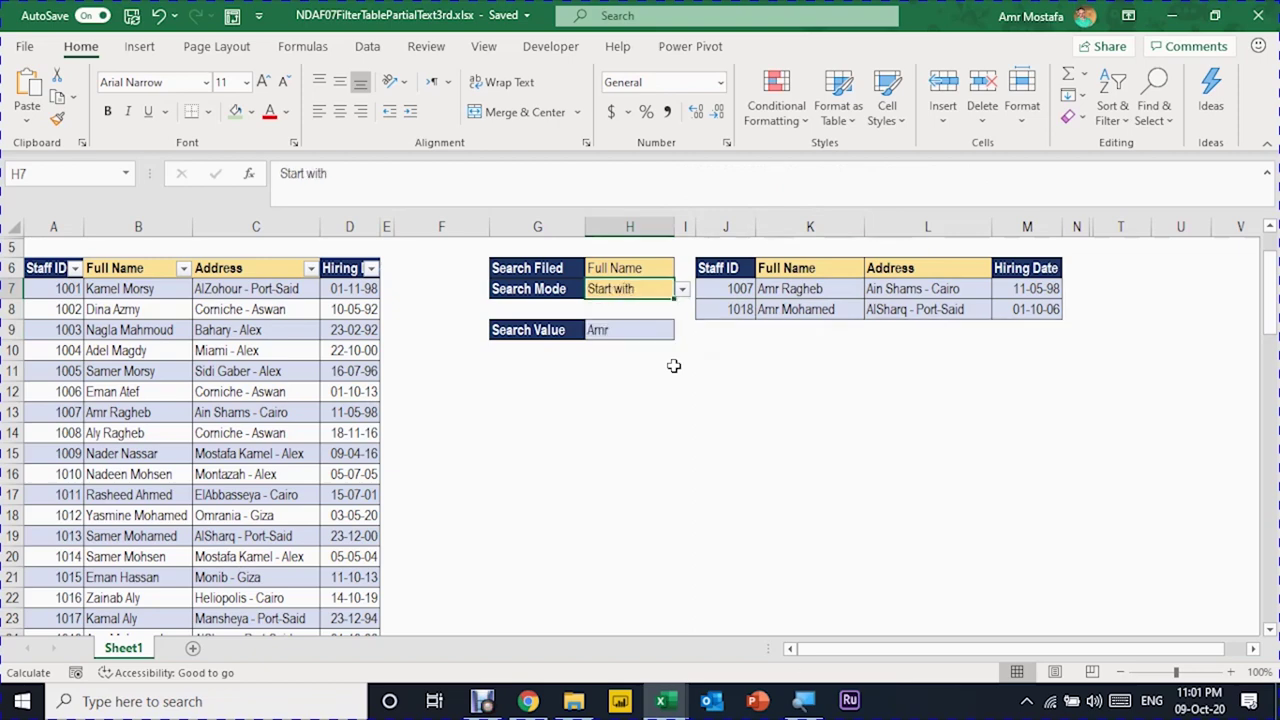
key("Right")
key("Right")
key("Right")
key("Down")
key("Down")
key("Left")
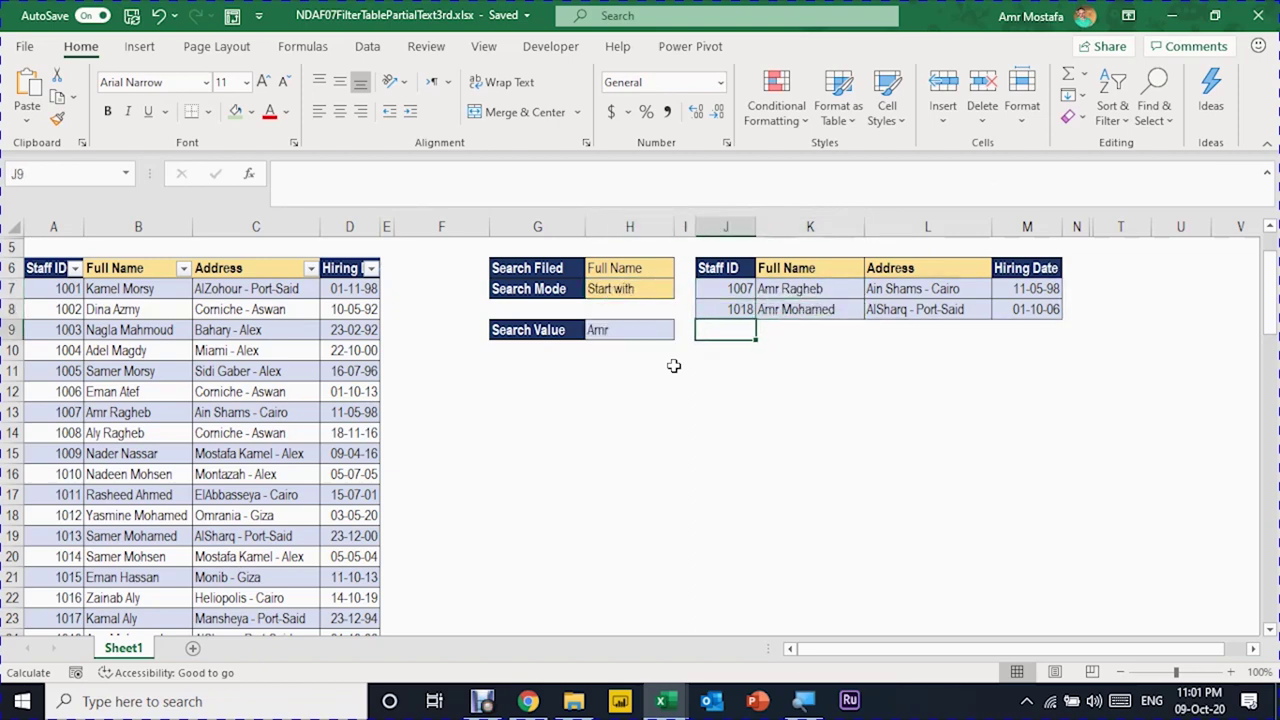
key("Left")
key("Left")
key("Up")
key("Up")
key("Up")
key("alt+Down")
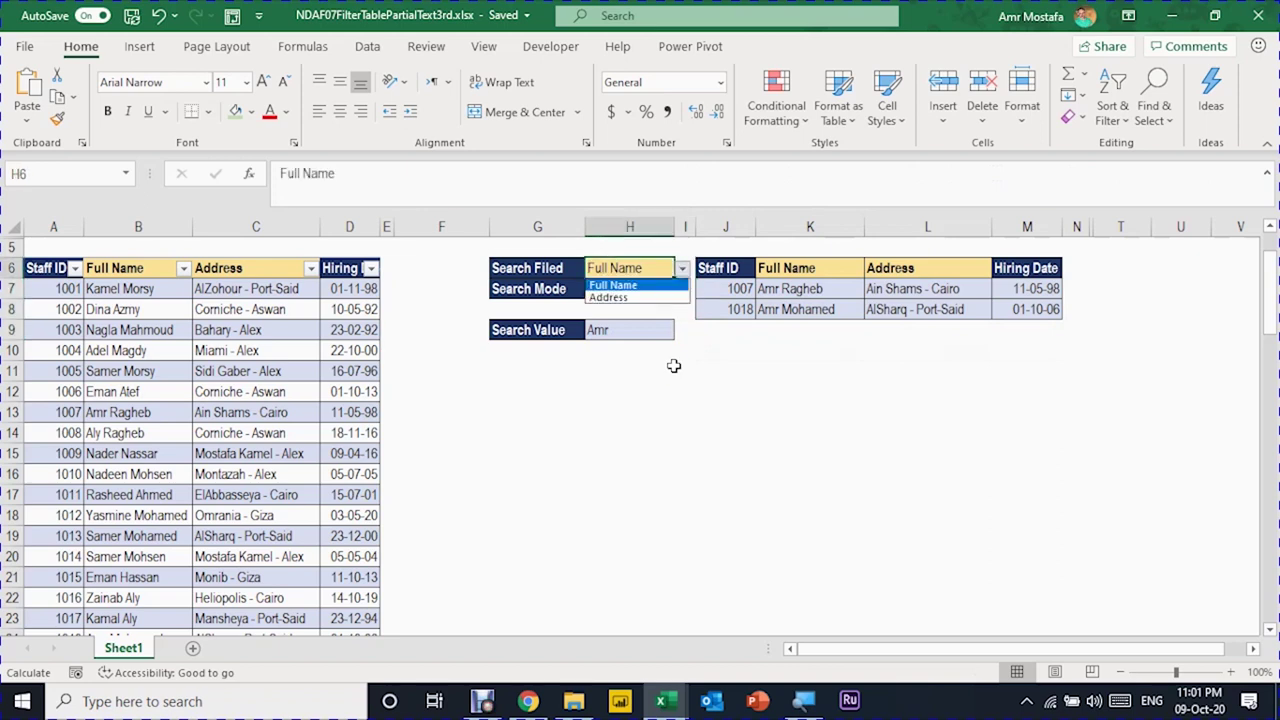
- Set the search field to Address and search for Dokki
key("Down")
key("Return")
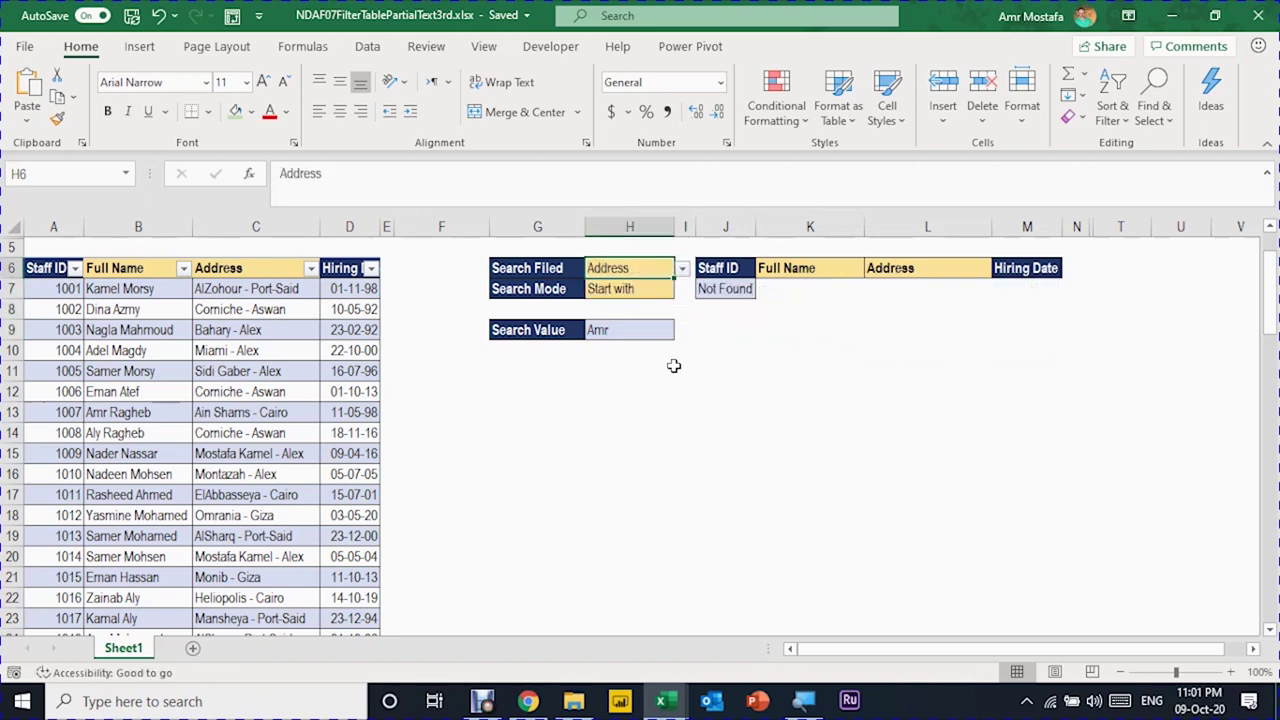
key("Down")
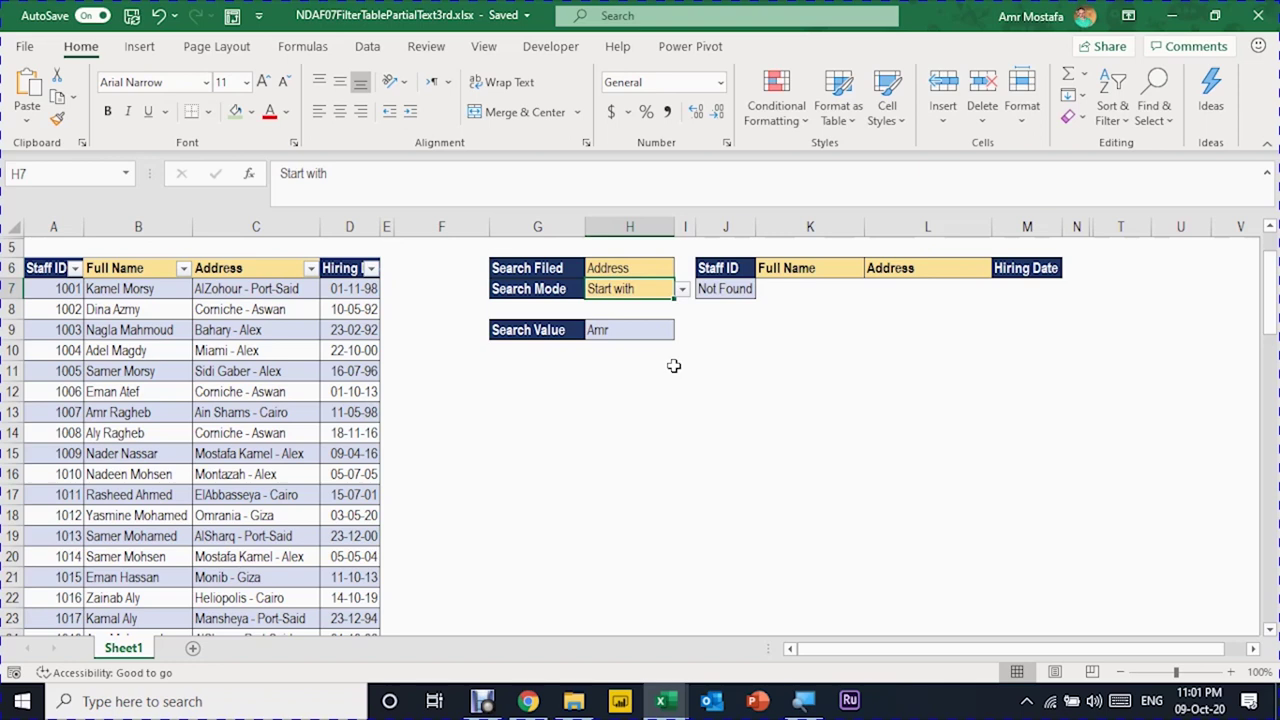
key("Down")
key("Down")
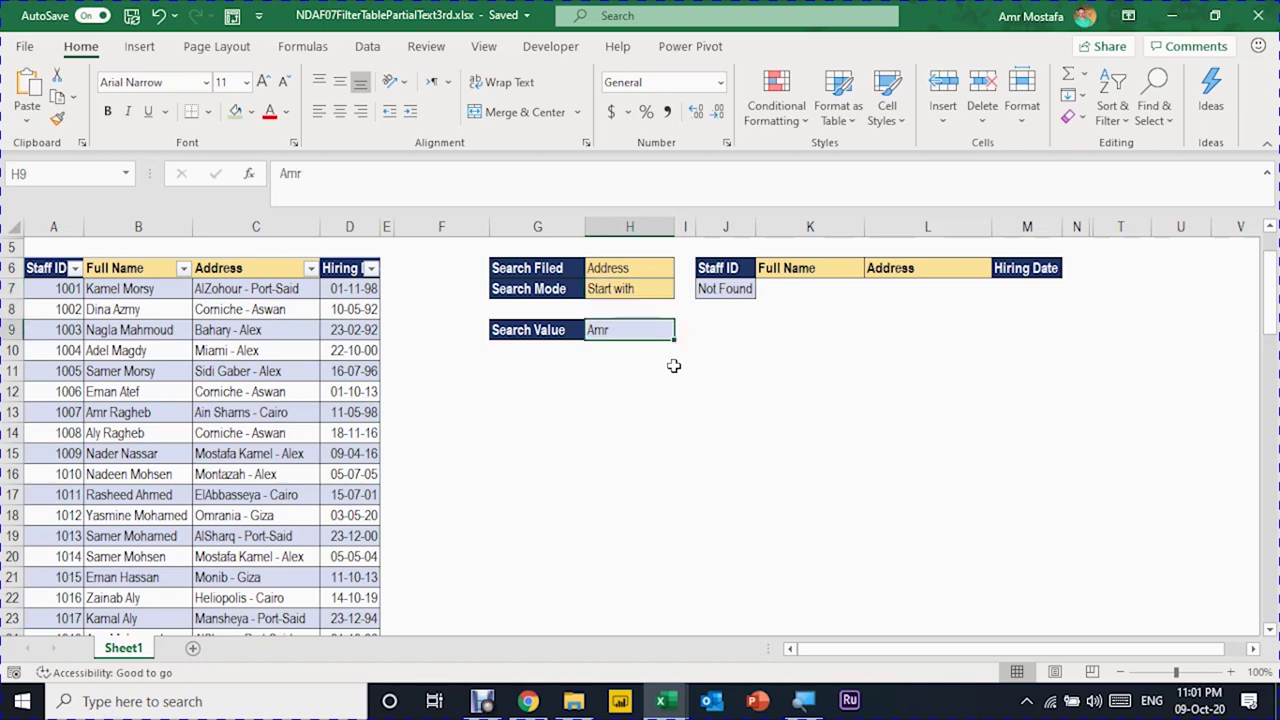
type("Dokki")
key("Return")
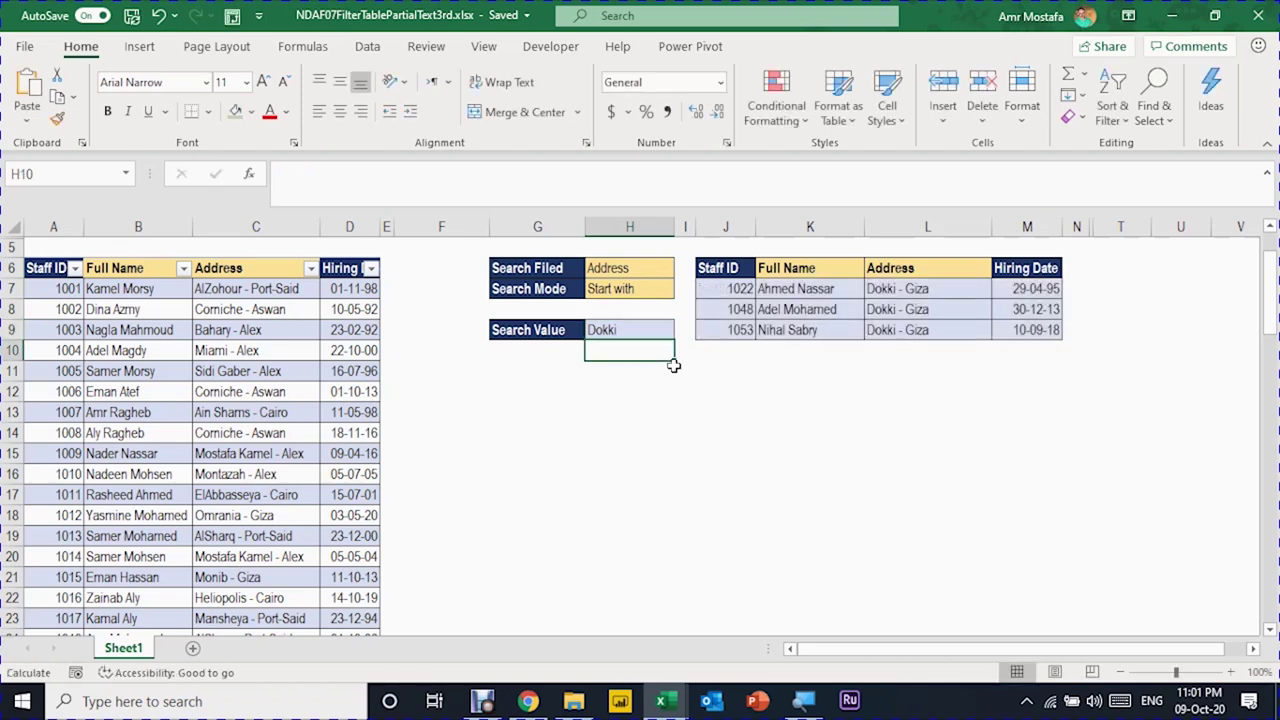
key("Up")
key("Right")
key("Right")
key("Up")
key("Right")
key("Right")
key("Up")
key("Down")
key("Down")
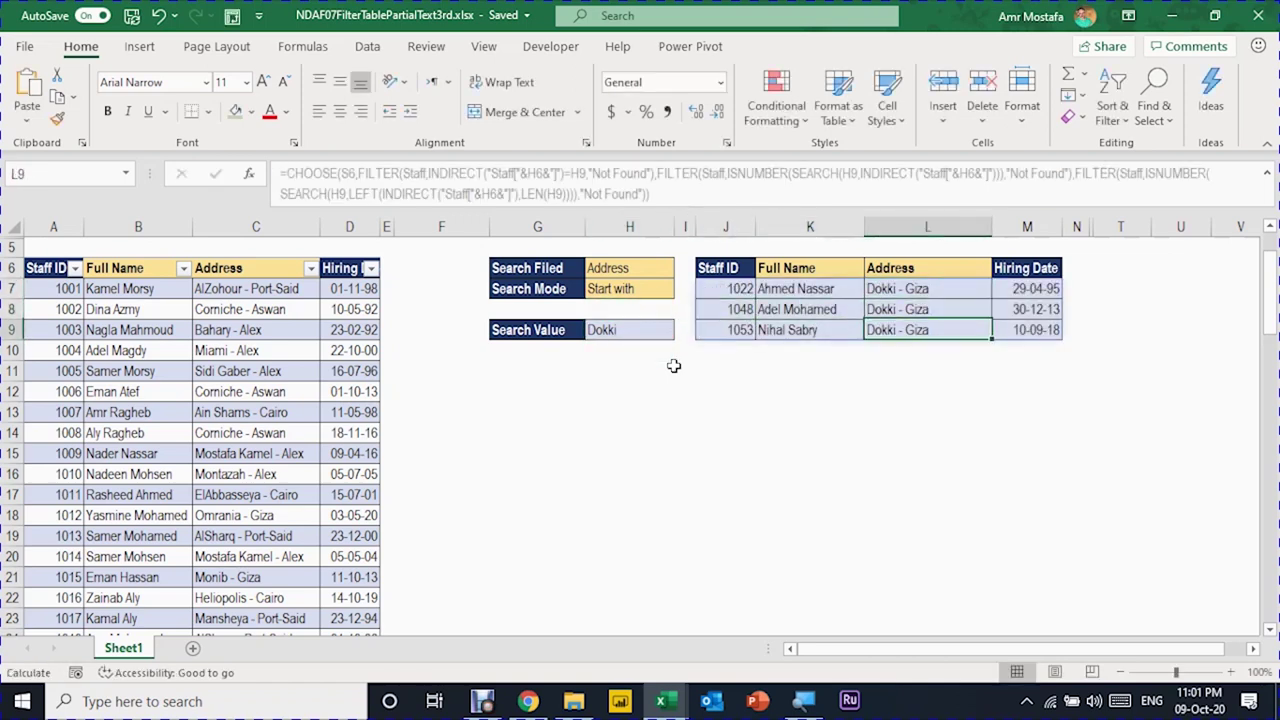
key("Left")
key("Left")
key("Left")
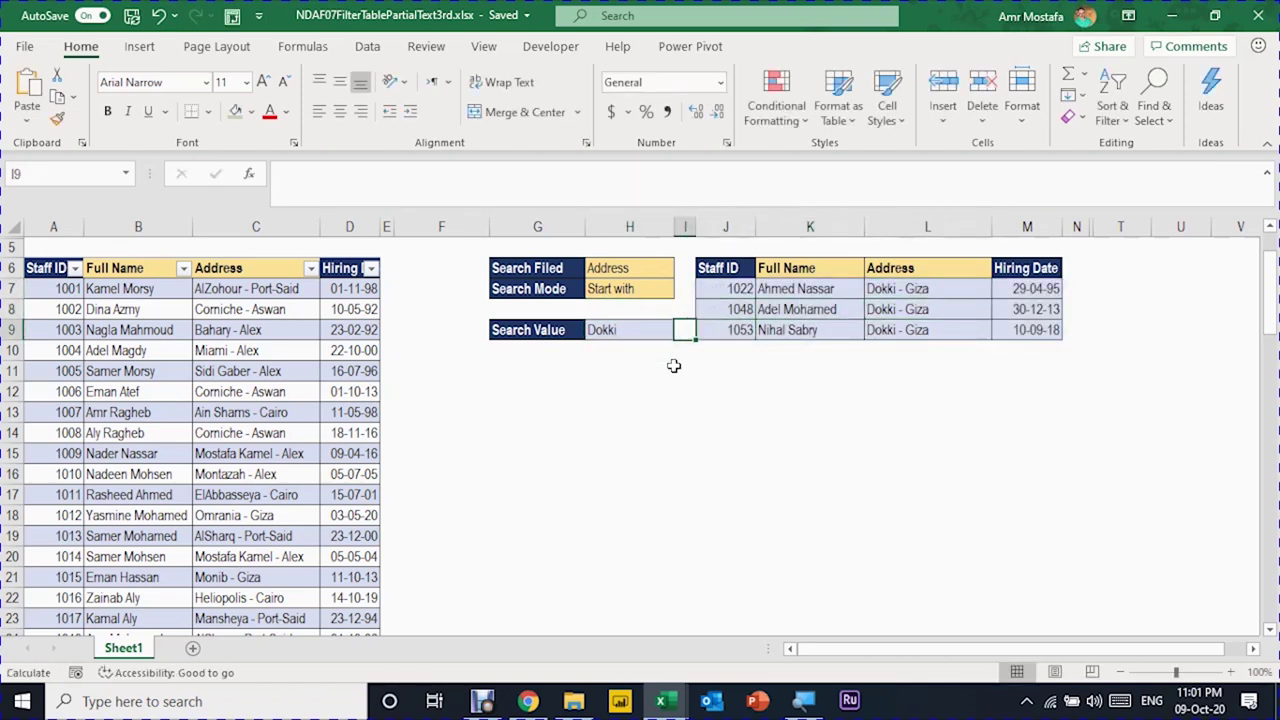
- Switch the search mode in H7 to Contains
key("Left")
key("Up")
key("Up")
key("alt+Down")
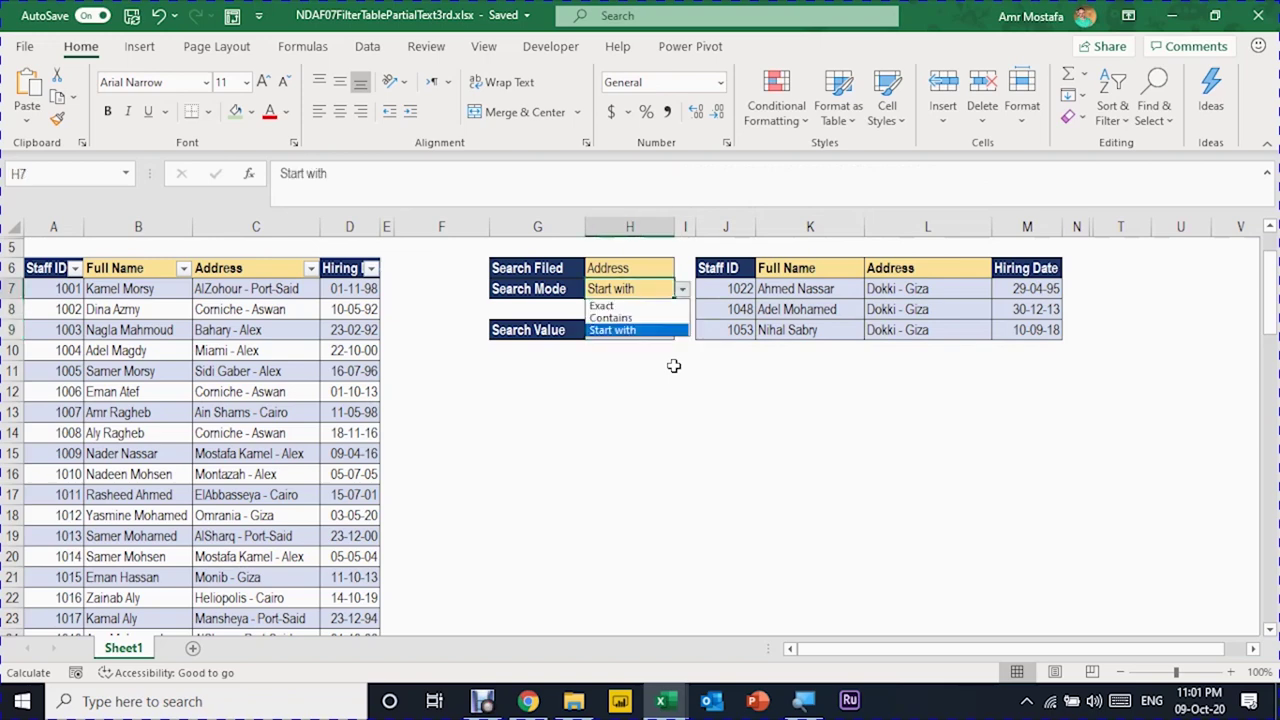
key("Up")
key("Return")
- Search for Ah, listing the nine staff in Bahary, Montazah and Imbabah
key("Down")
key("Down")
type("A")
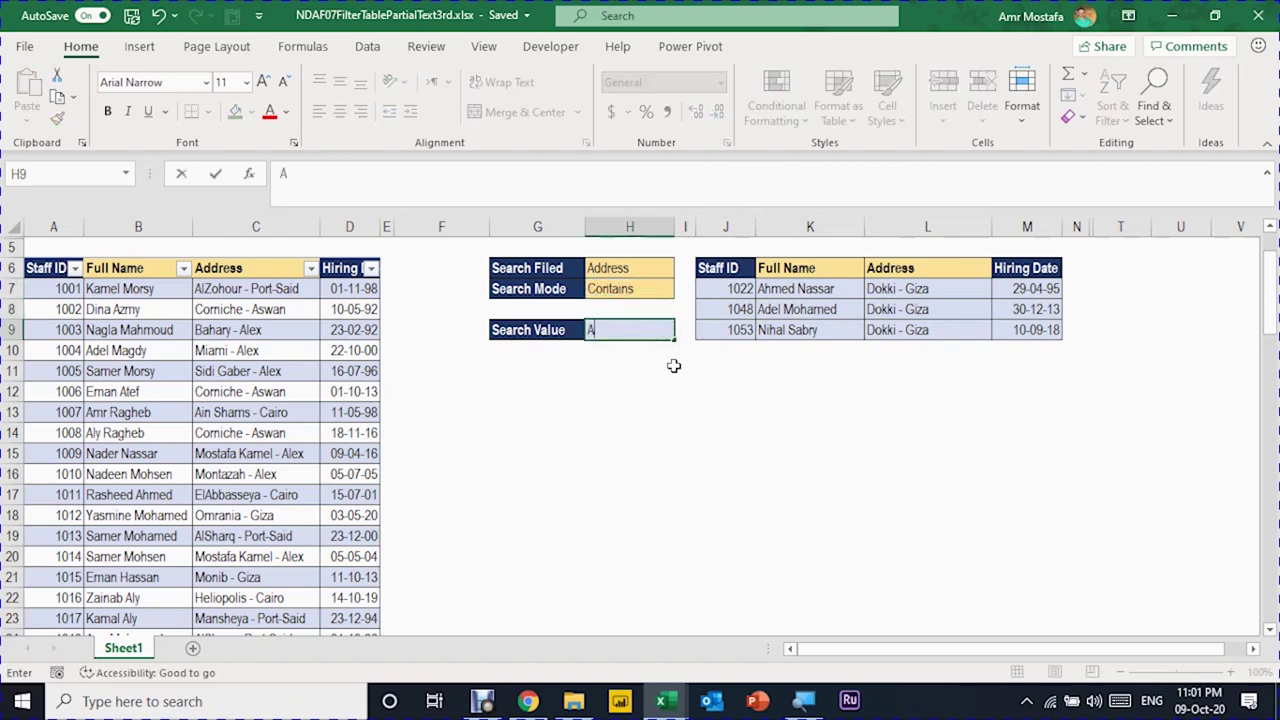
key("Return")
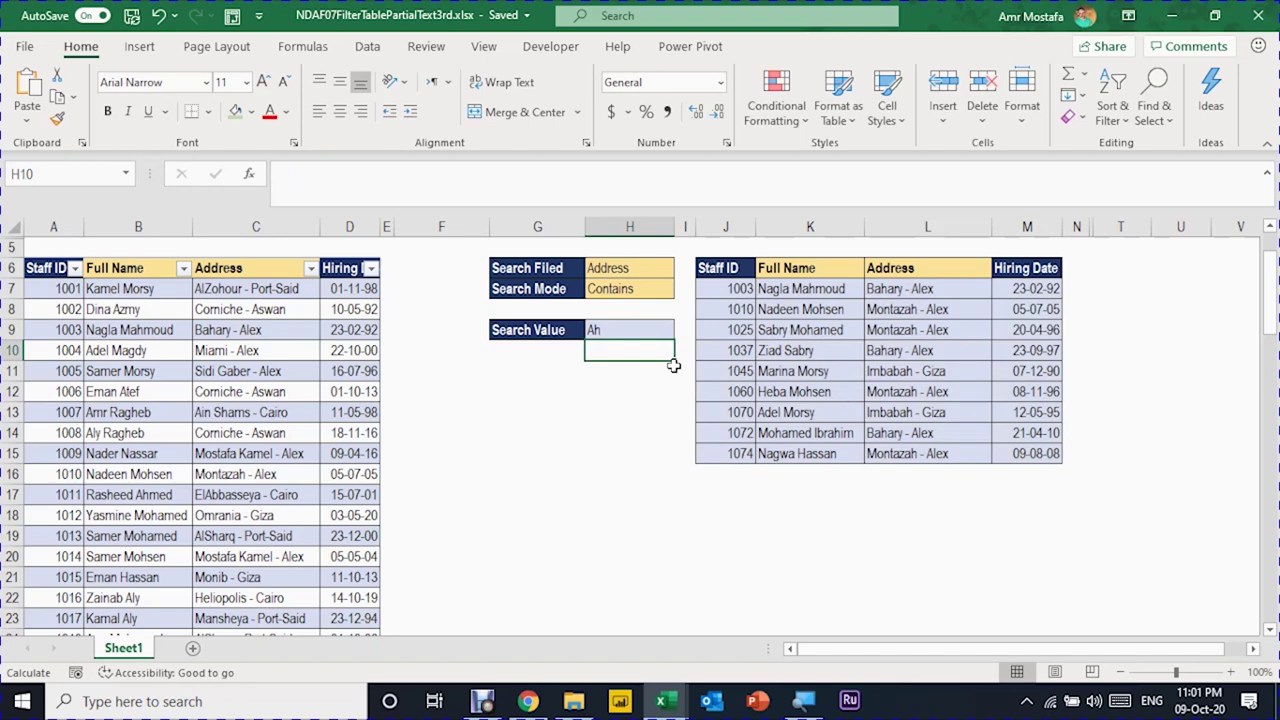
key("Up")
key("Right")
key("Right")
key("Right")
key("Right")
key("Up")
key("Up")
key("Down")
key("Down")
key("Down")
key("Down")
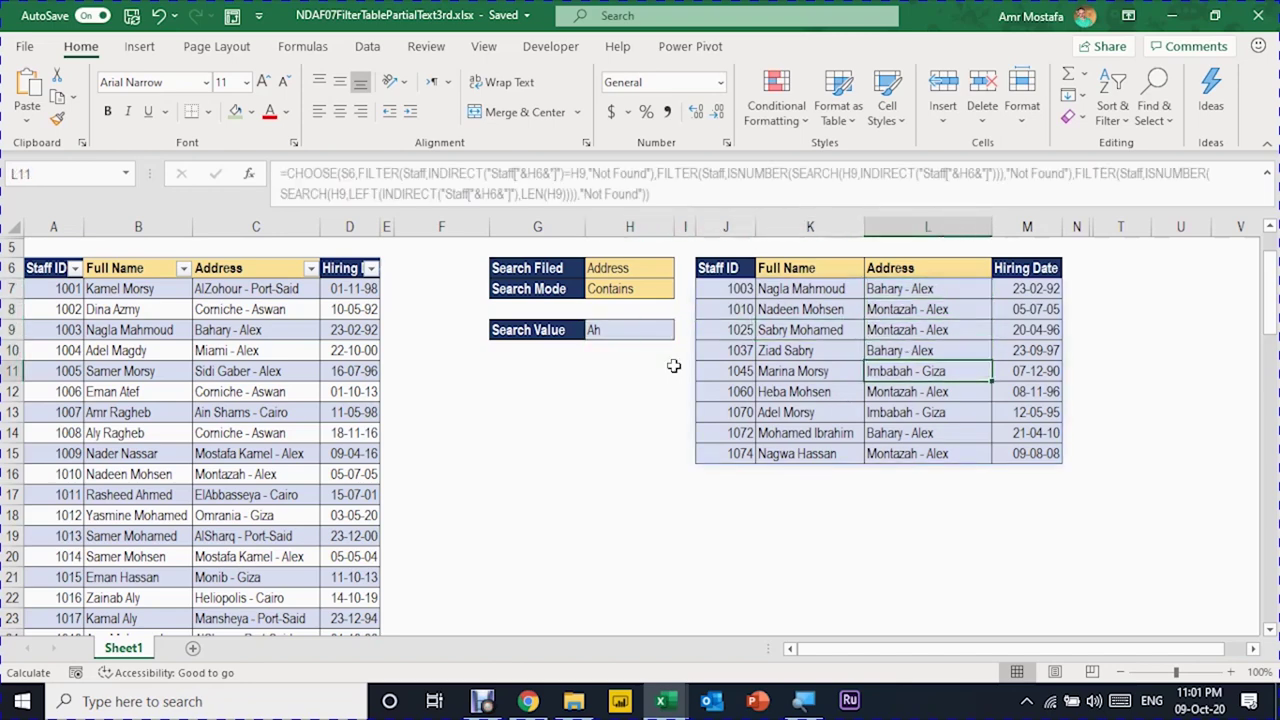
key("Up")
key("Up")
key("Up")
key("Up")
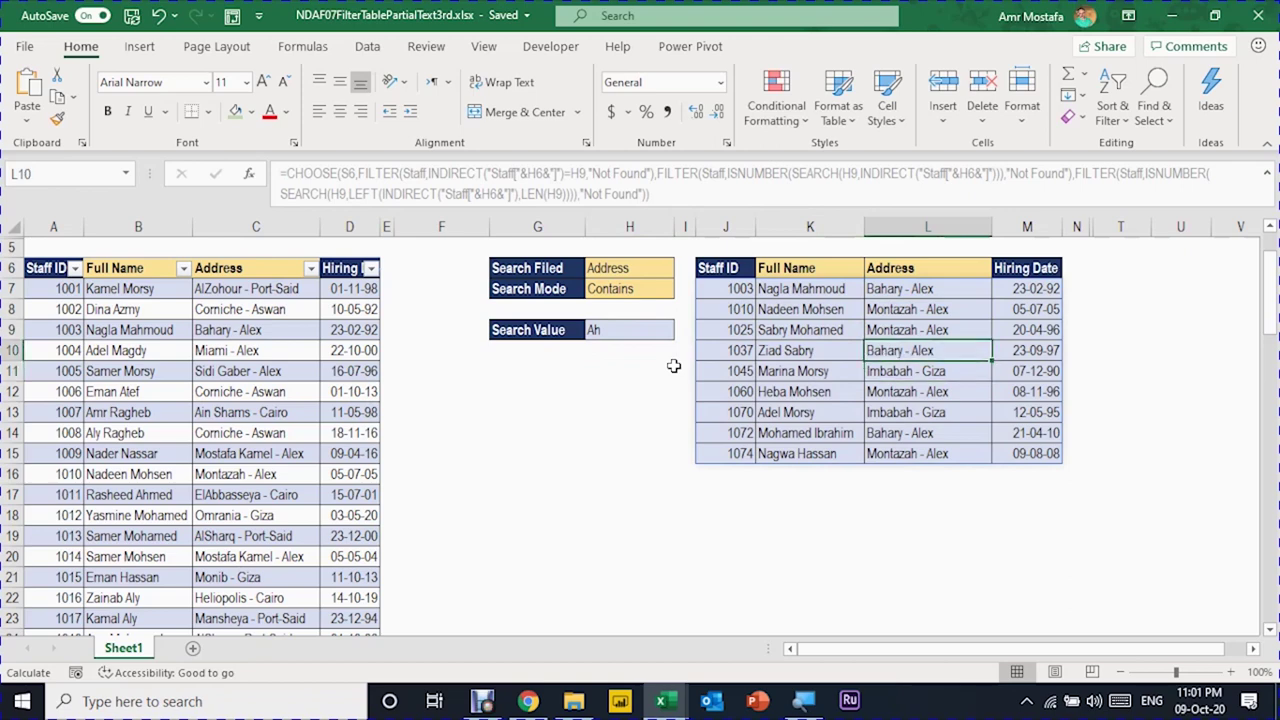
key("Down")
key("Down")
key("Down")
key("Down")
key("Down")
key("Down")
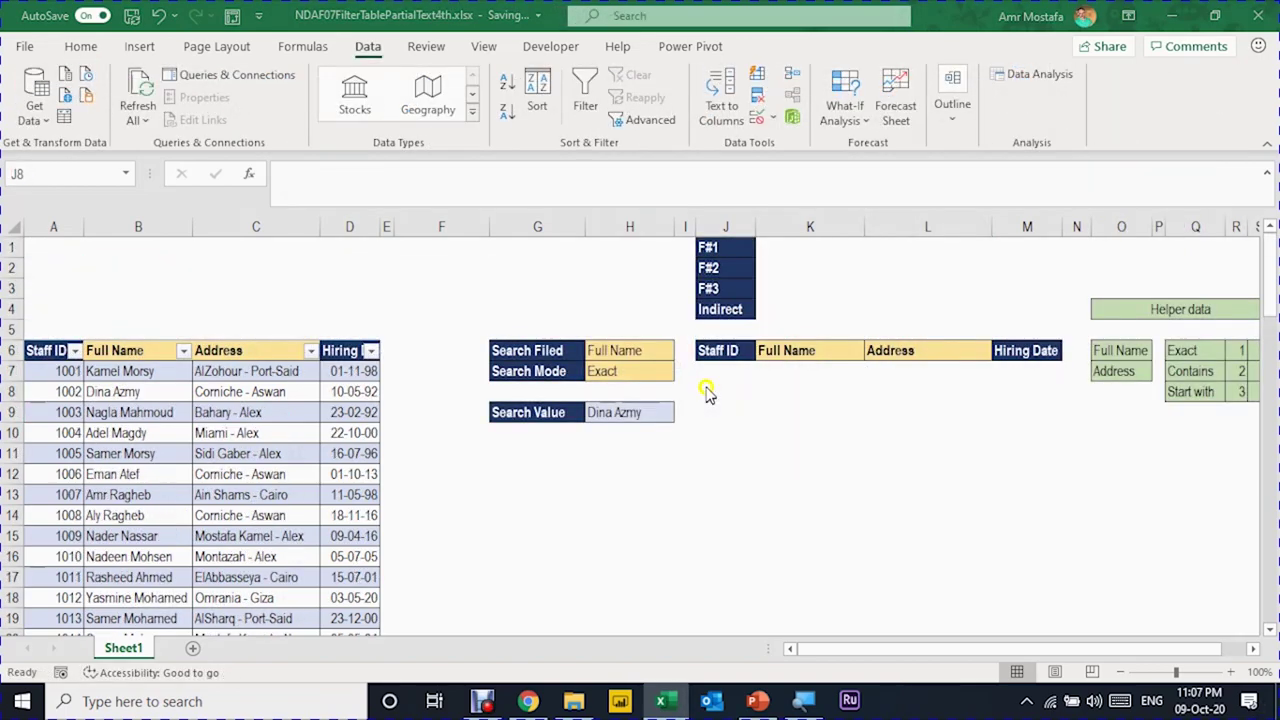
left_click(728, 388)
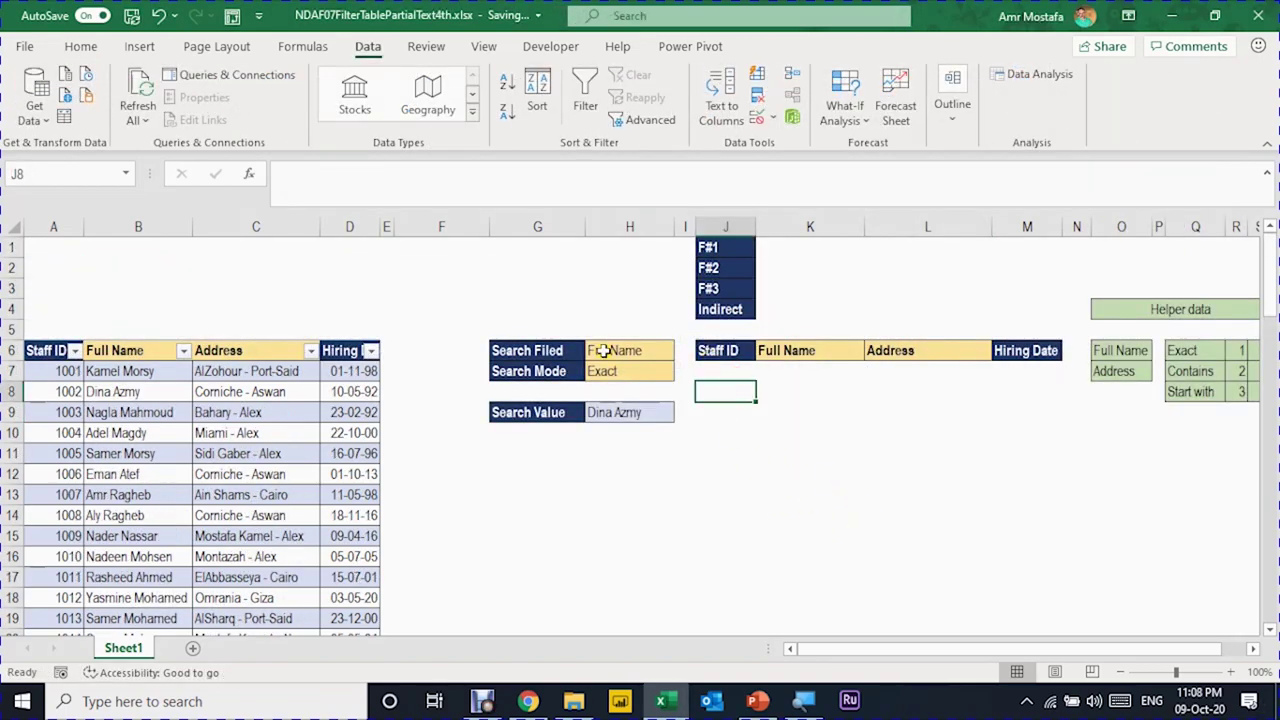
left_click(604, 351)
left_click(682, 351)
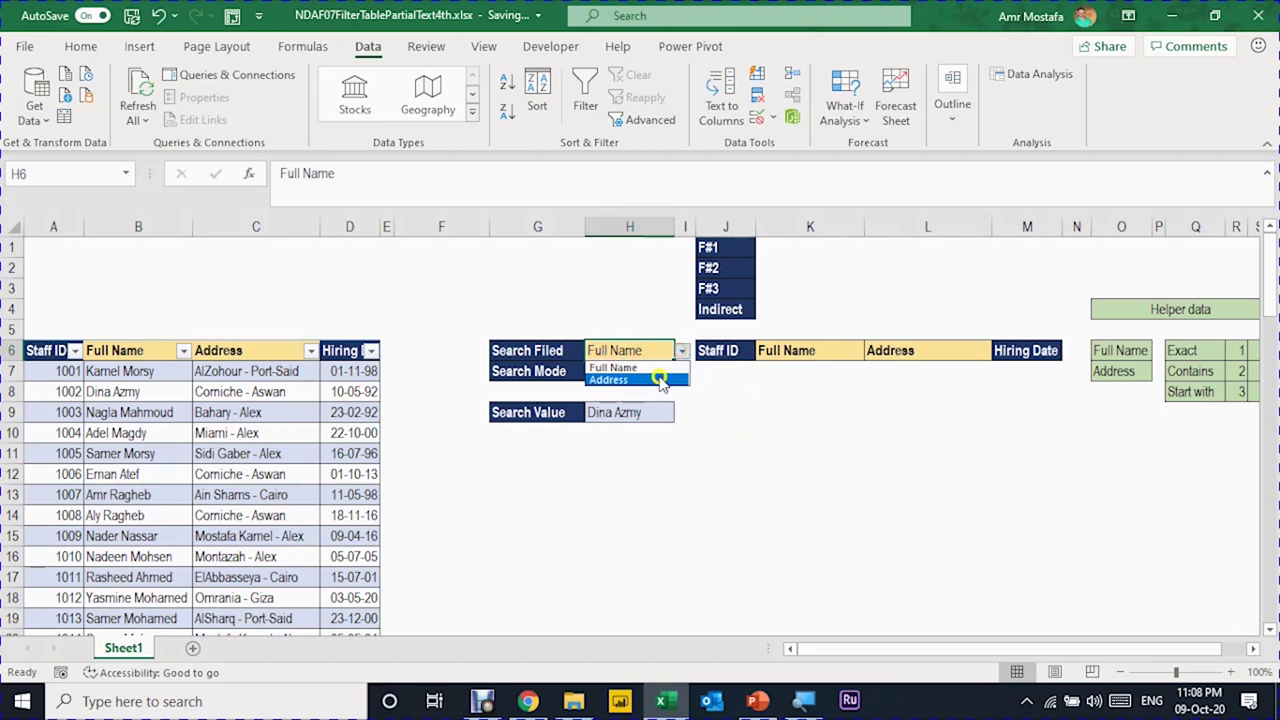
left_click(846, 650)
left_click_drag(846, 648, 966, 643)
left_click(535, 371)
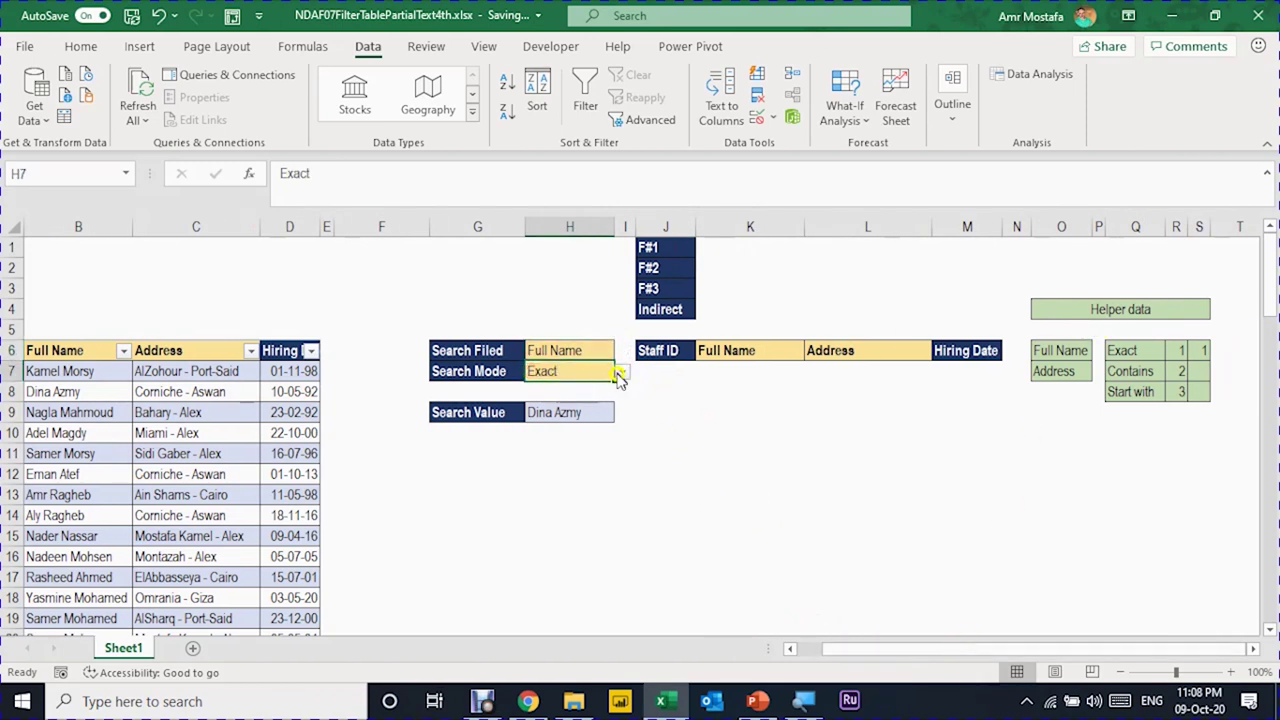
left_click(621, 373)
left_click(621, 374)
left_click_drag(1138, 351, 1146, 397)
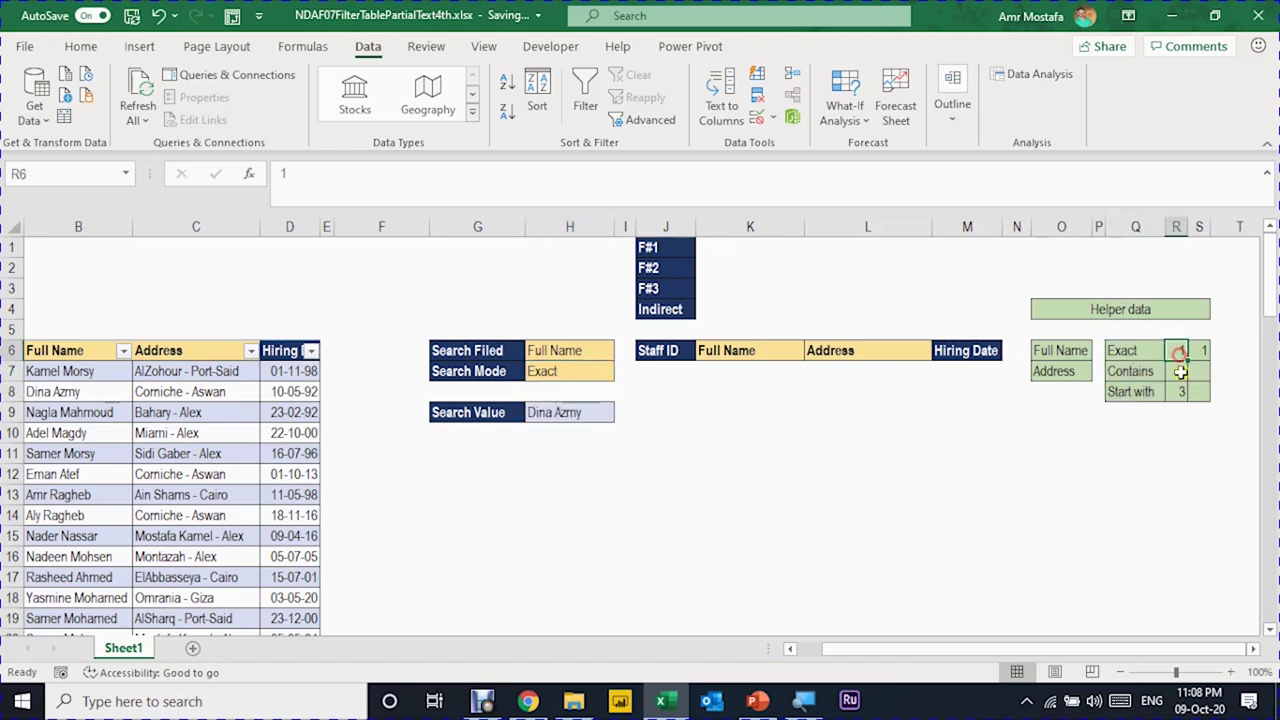
left_click_drag(1180, 371, 1180, 396)
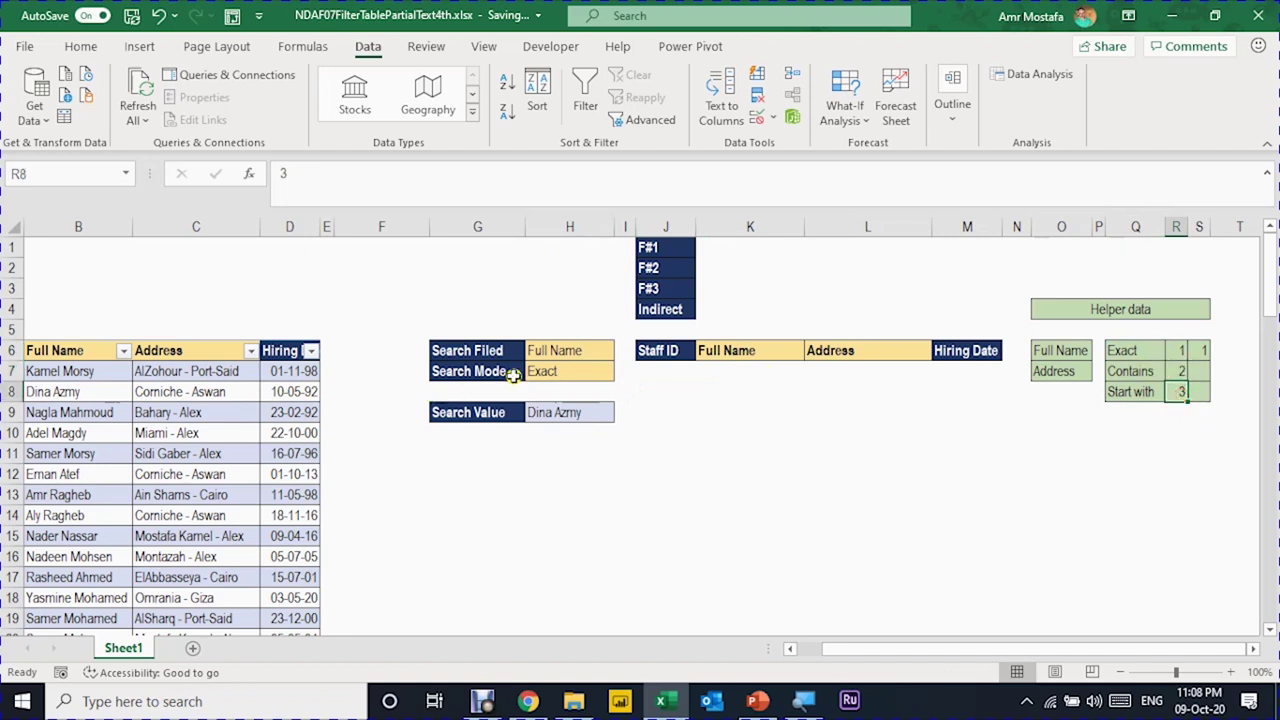
left_click(574, 372)
left_click(620, 371)
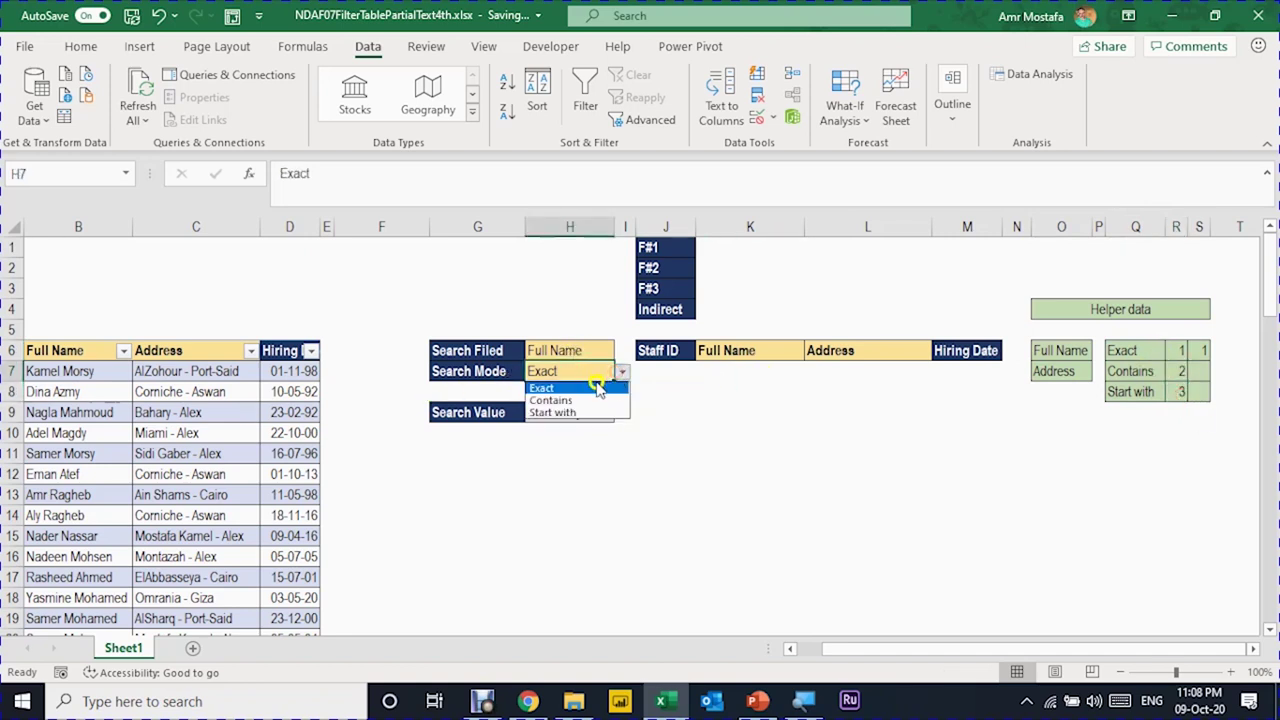
left_click(591, 388)
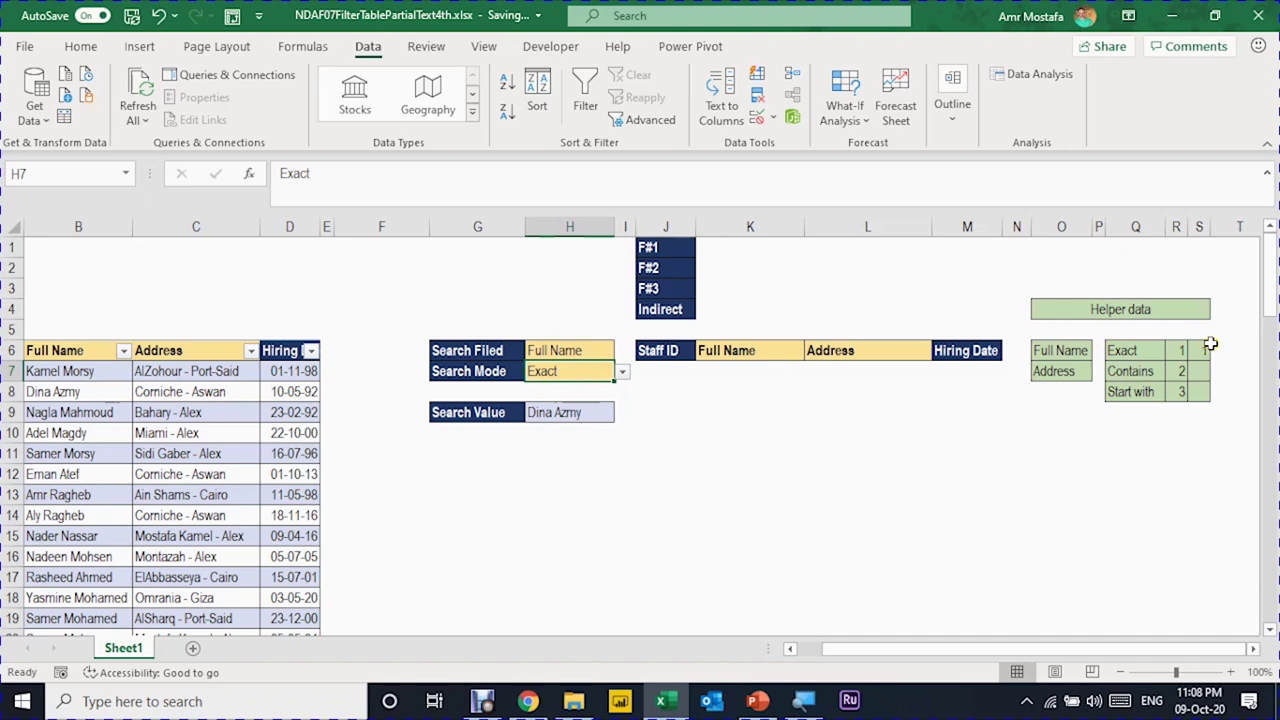
left_click(620, 371)
left_click(601, 395)
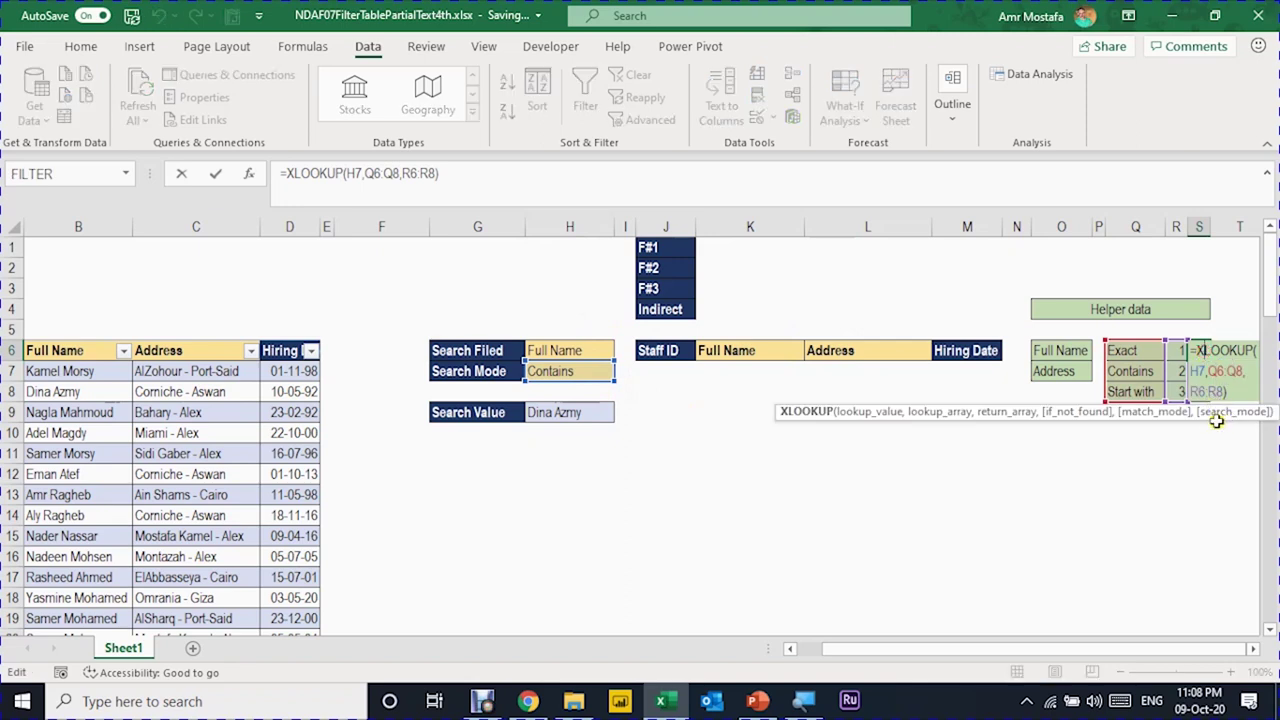
- Commit =XLOOKUP(H7,Q6:Q8,R6:R8) in S6 to return the search mode's number
key("ctrl+Return")
left_click(572, 351)
left_click(576, 371)
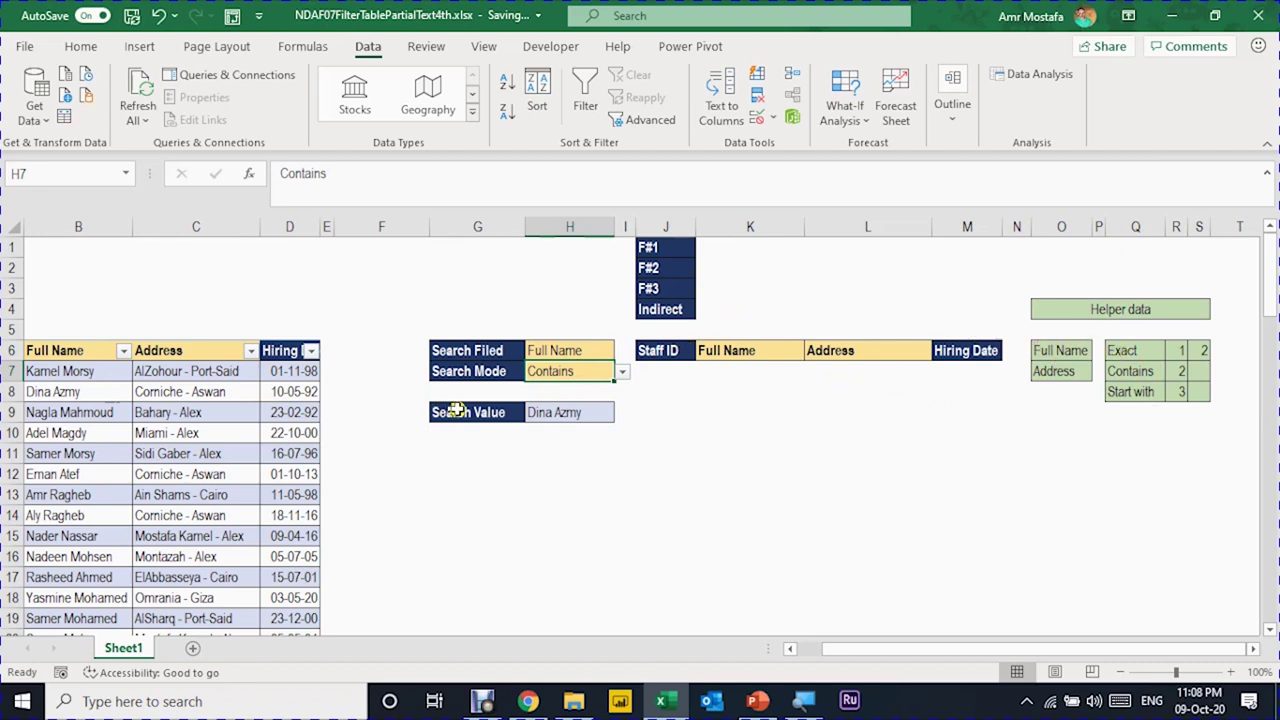
left_click(563, 350)
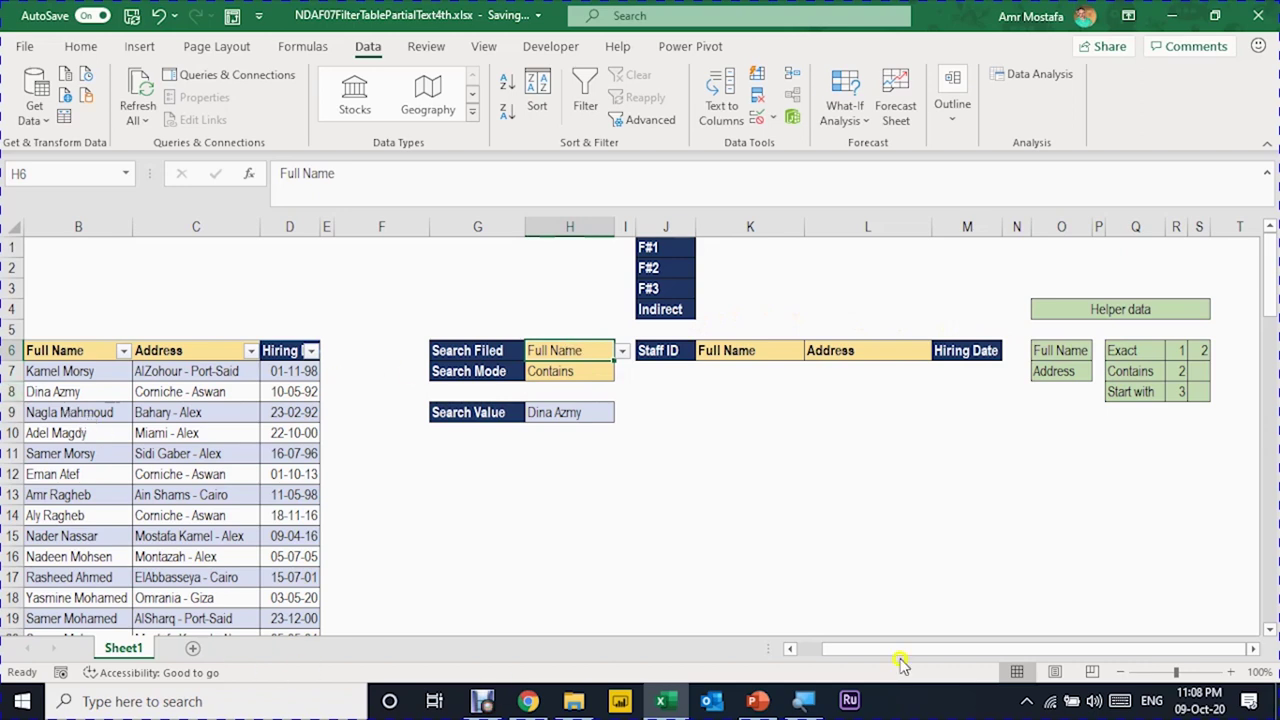
left_click_drag(900, 650, 800, 650)
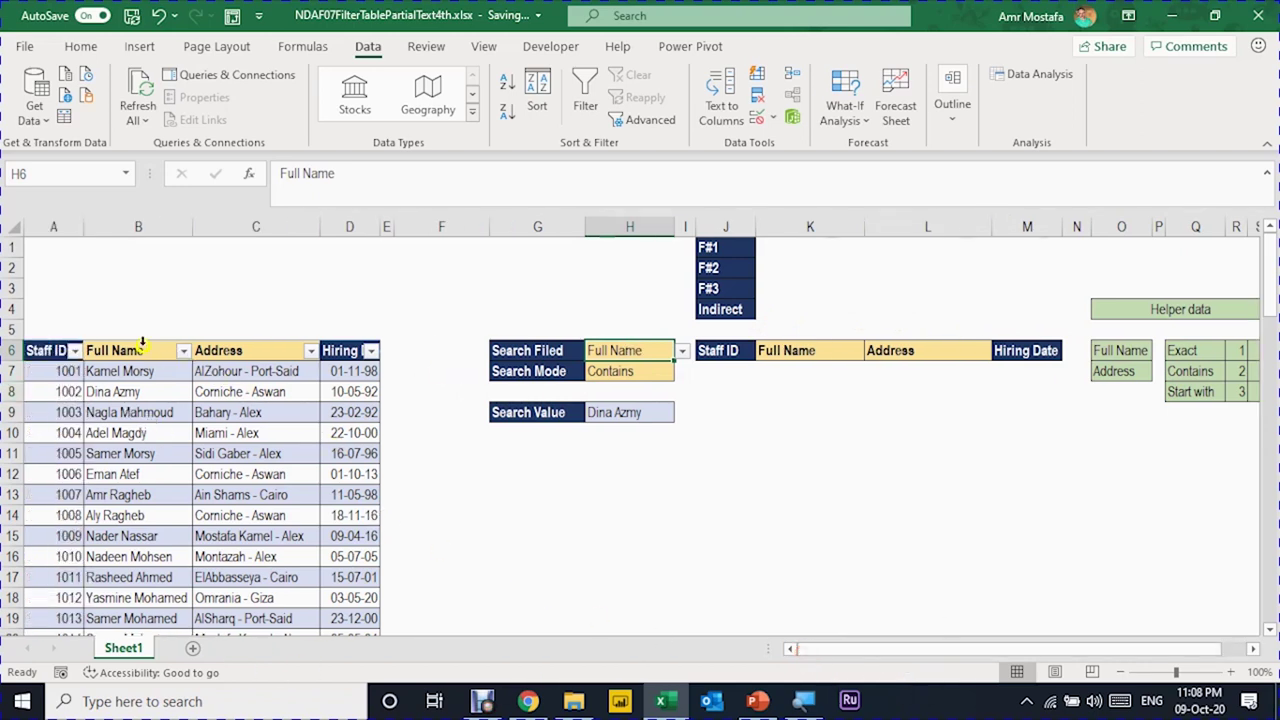
- Set the search mode in H7 back to Exact
left_click(597, 372)
left_click(683, 373)
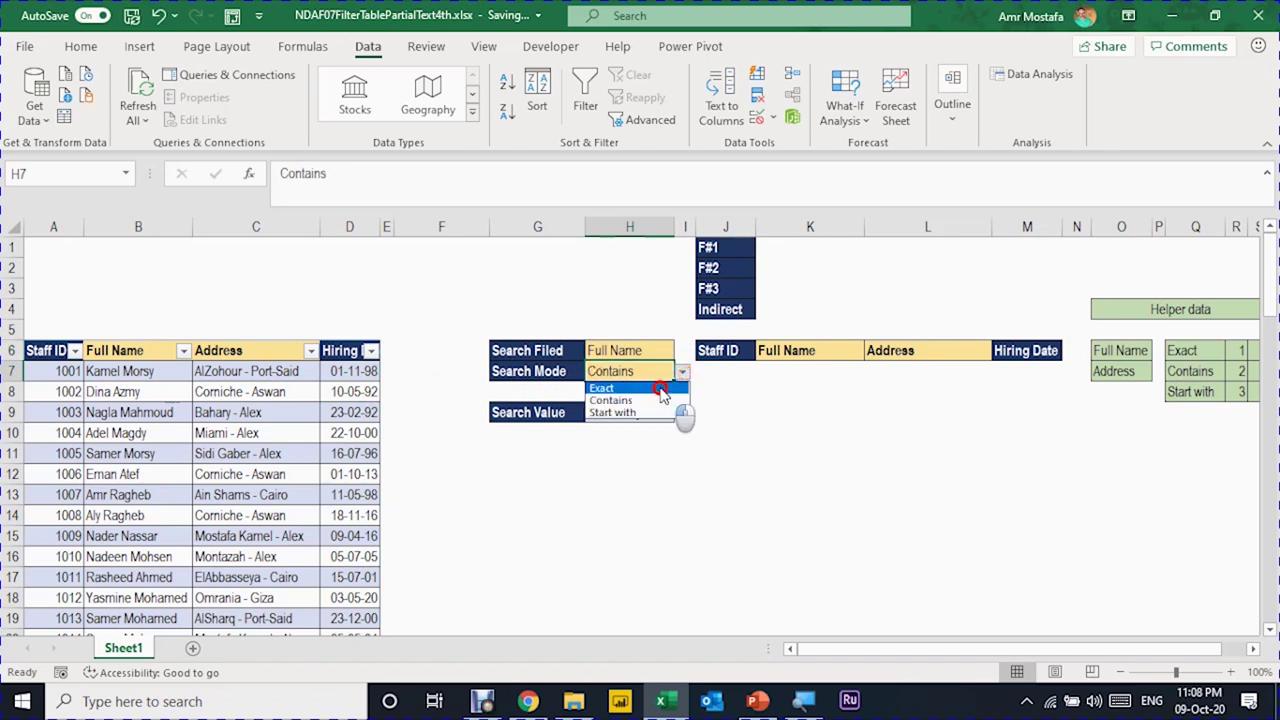
left_click(660, 390)
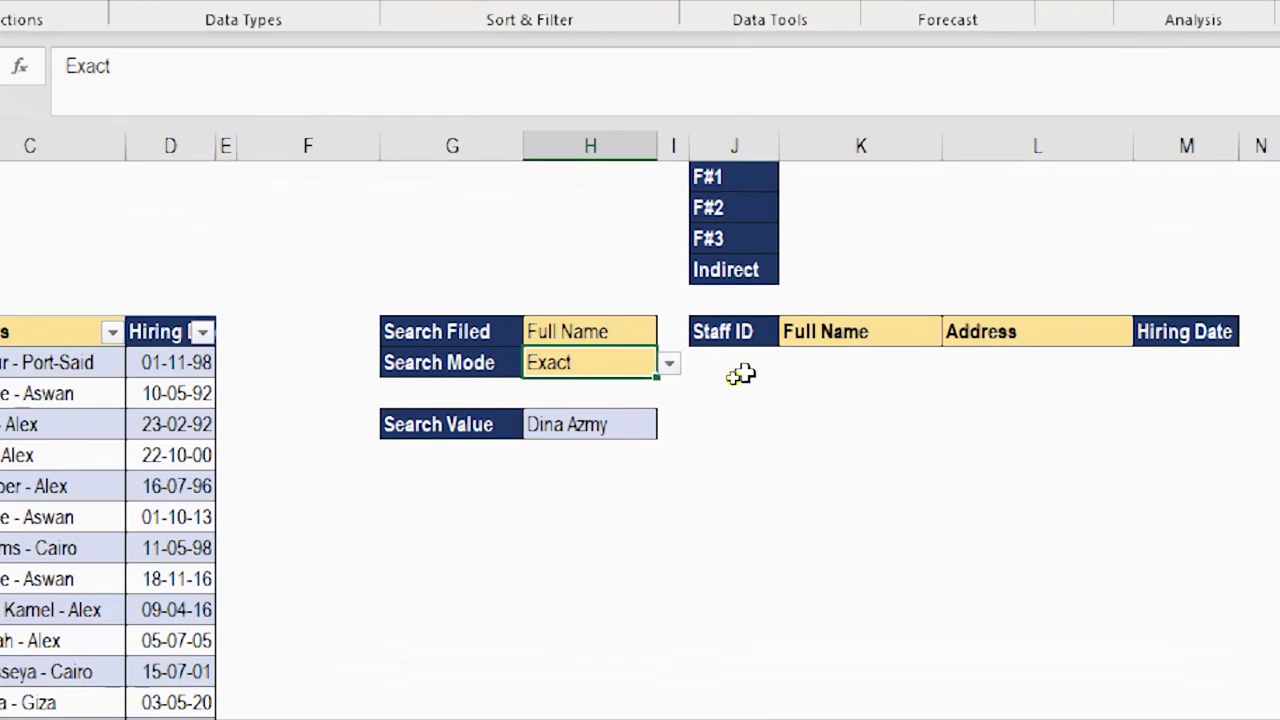
left_click(729, 376)
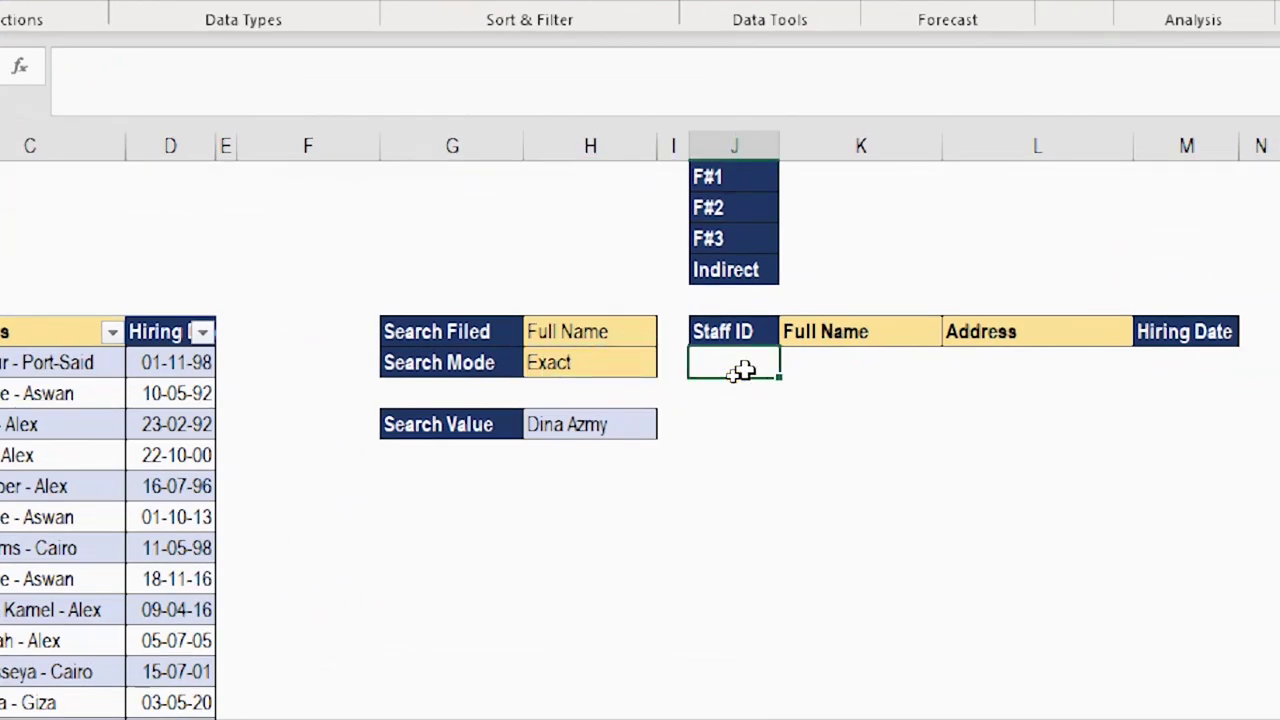
- Enter =FILTER(Staff,H9=Staff[Full Name],"Not Found") in J7
type("=fil")
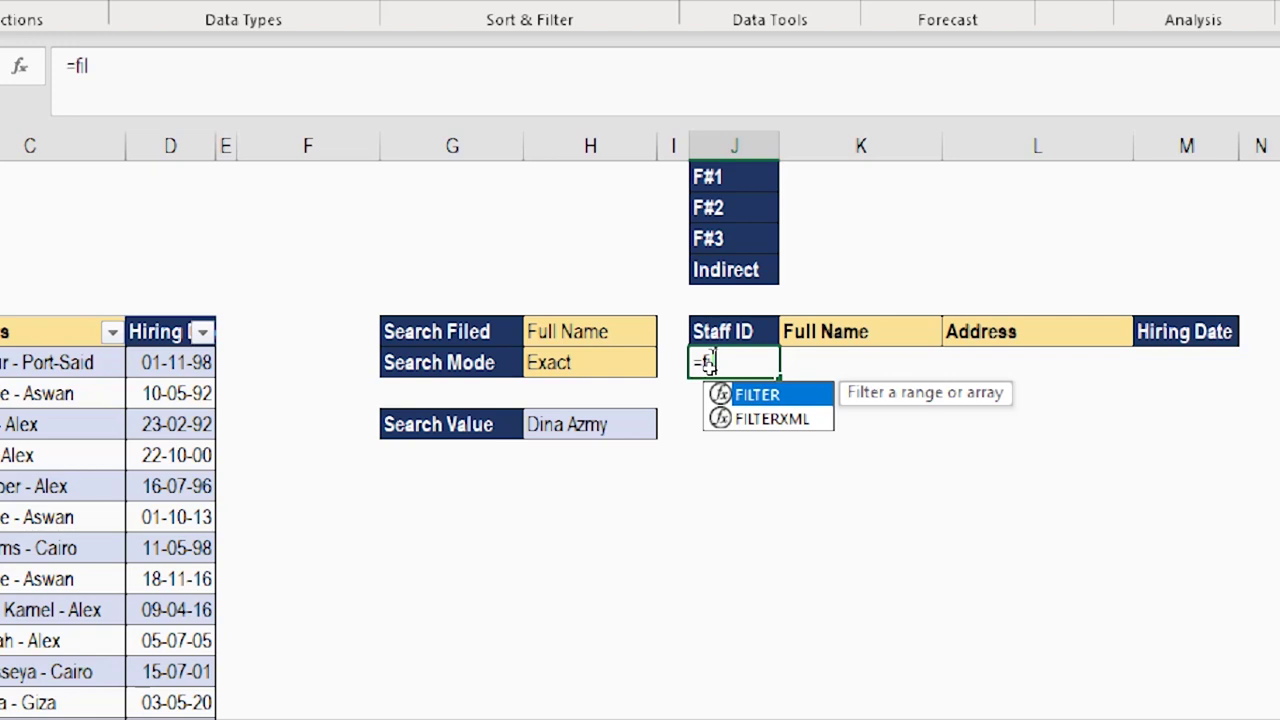
key("Tab")
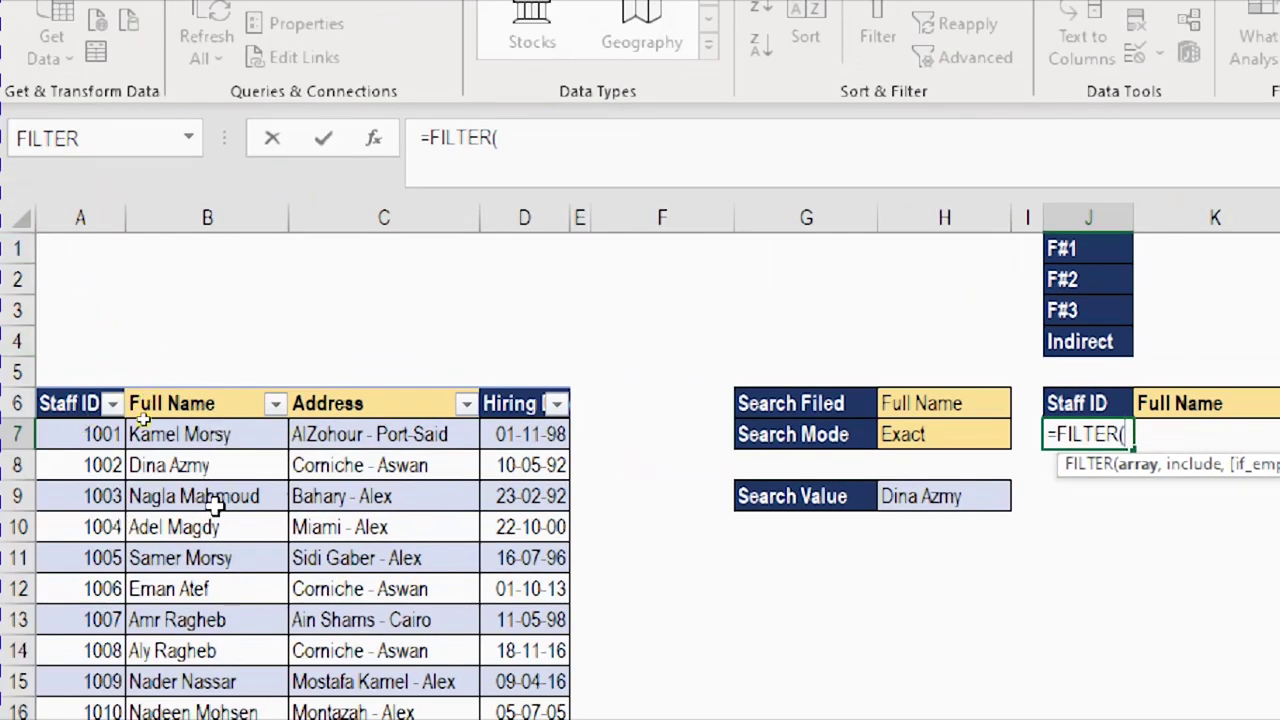
left_click(22, 340)
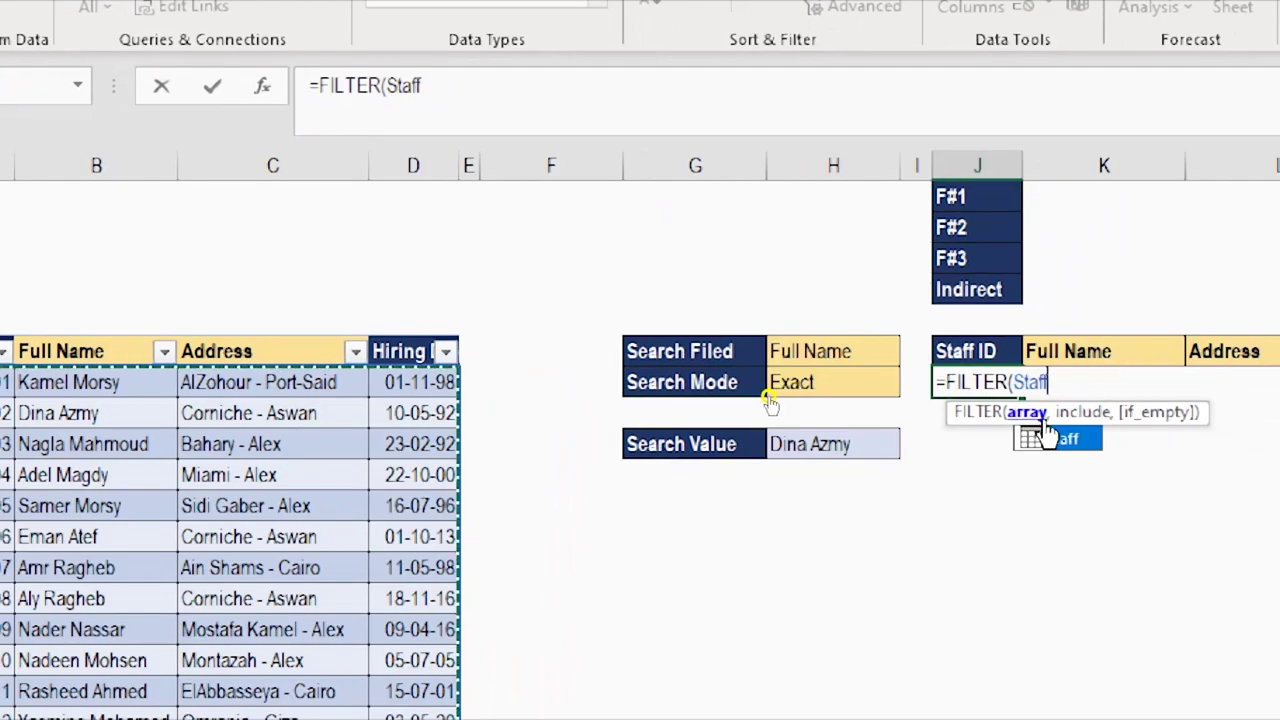
left_click(1148, 466)
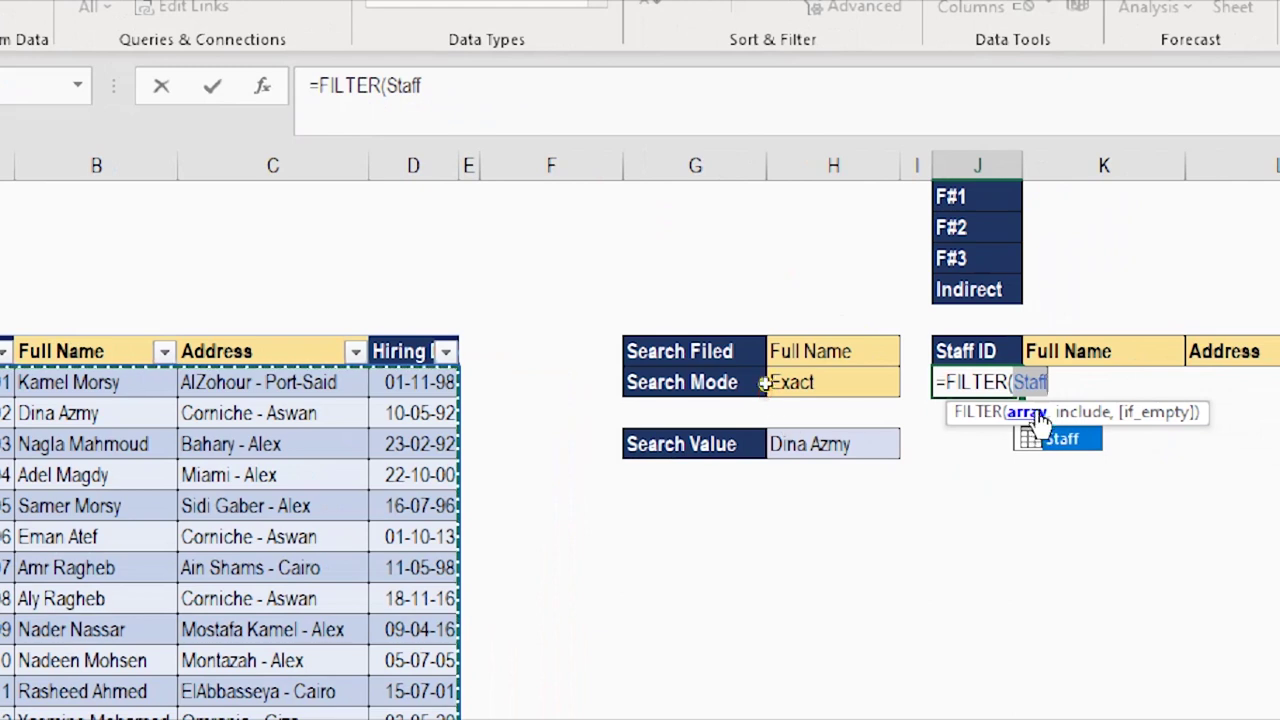
left_click(1062, 383)
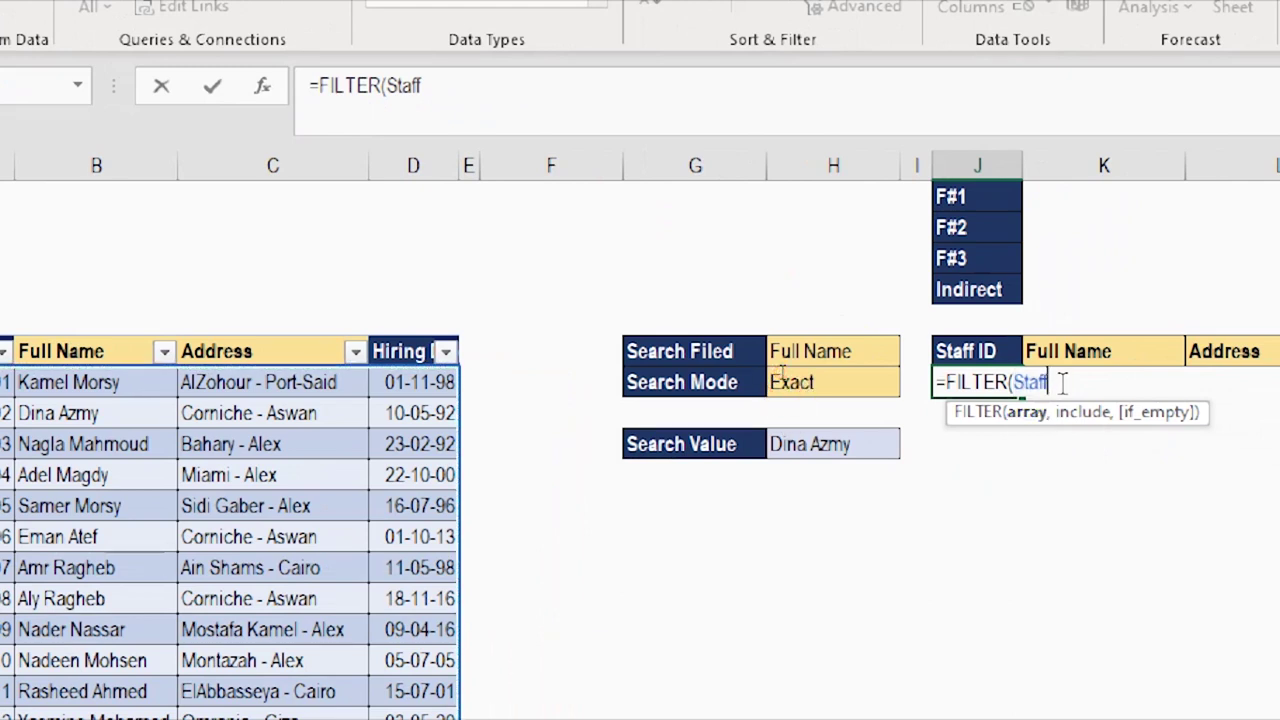
type(",")
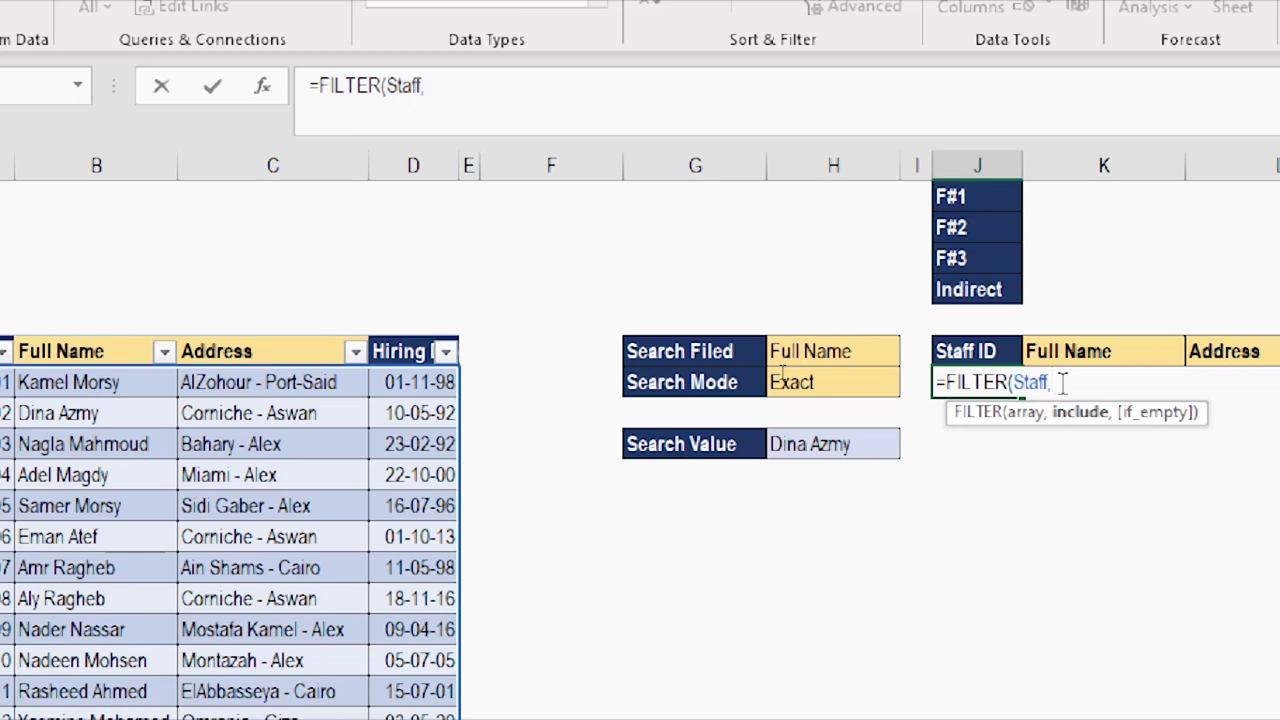
left_click(800, 448)
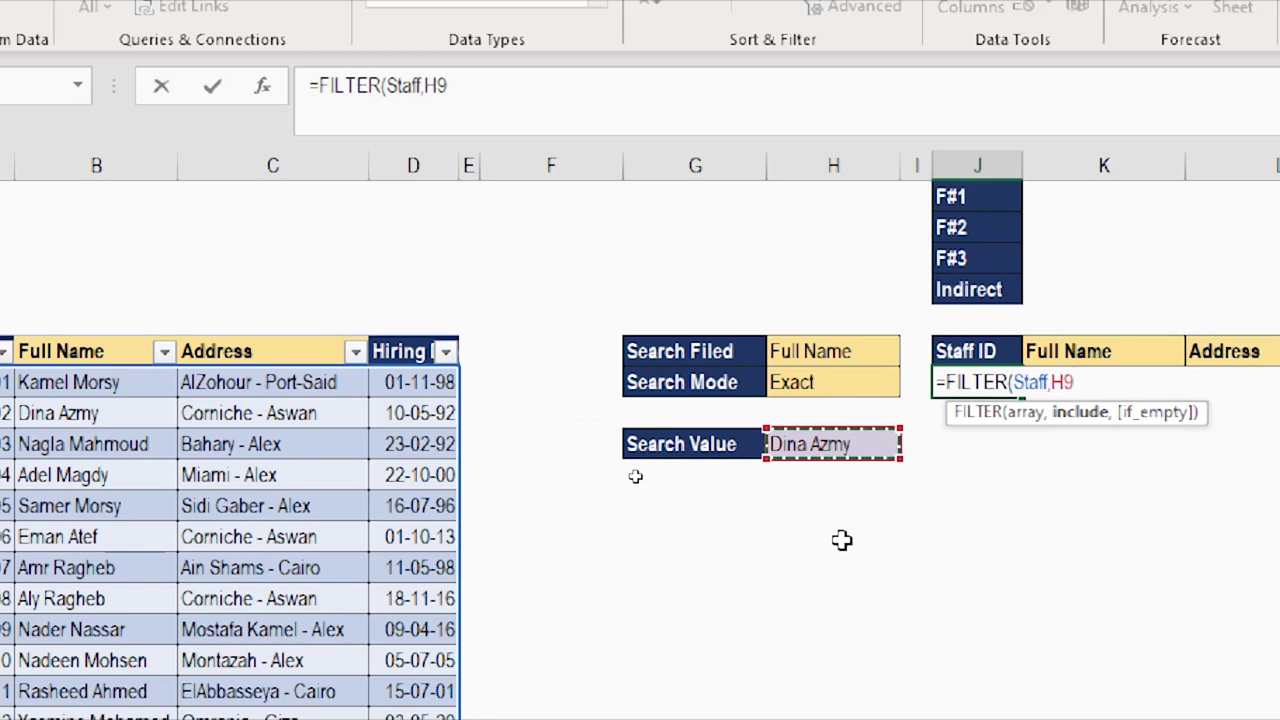
type("=")
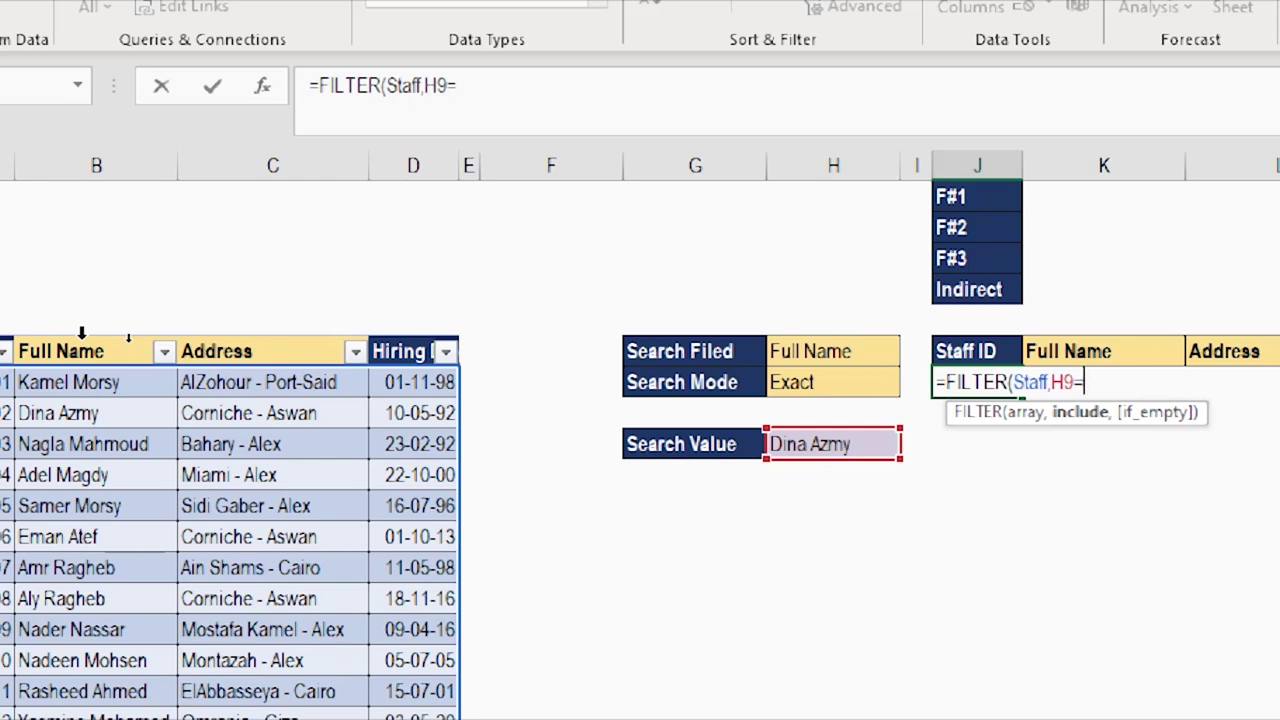
left_click(127, 340)
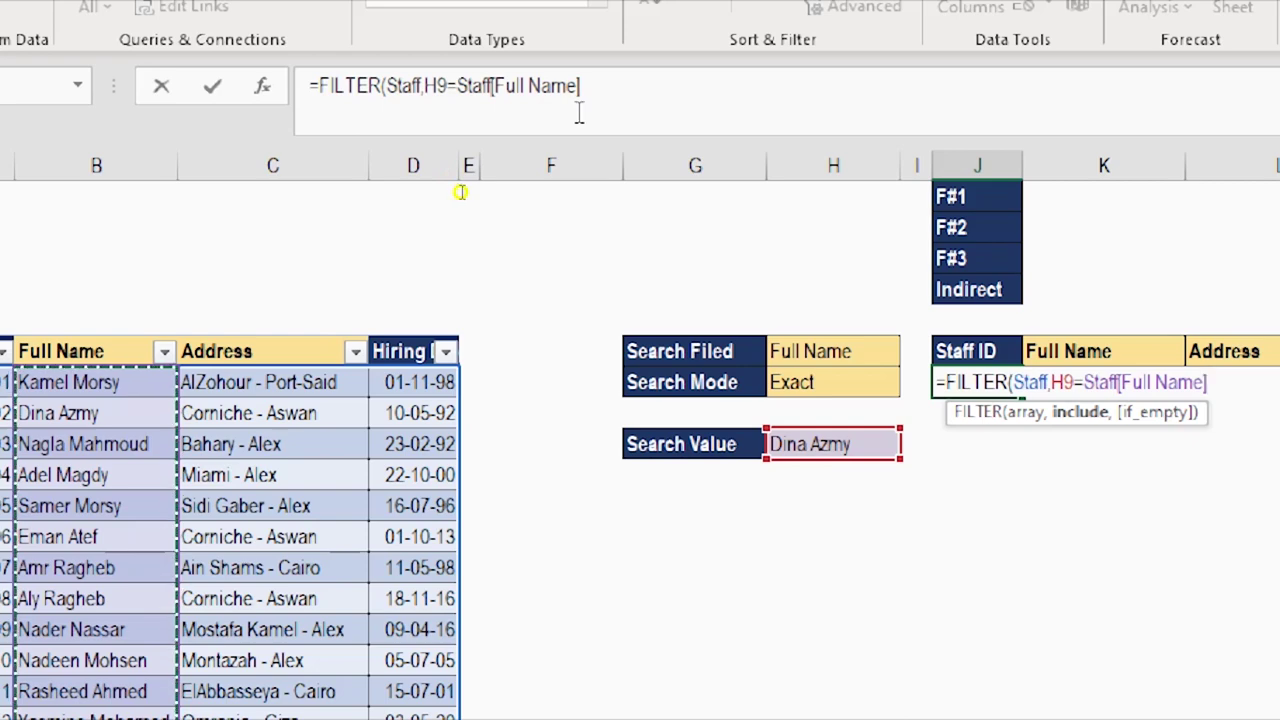
type(",")
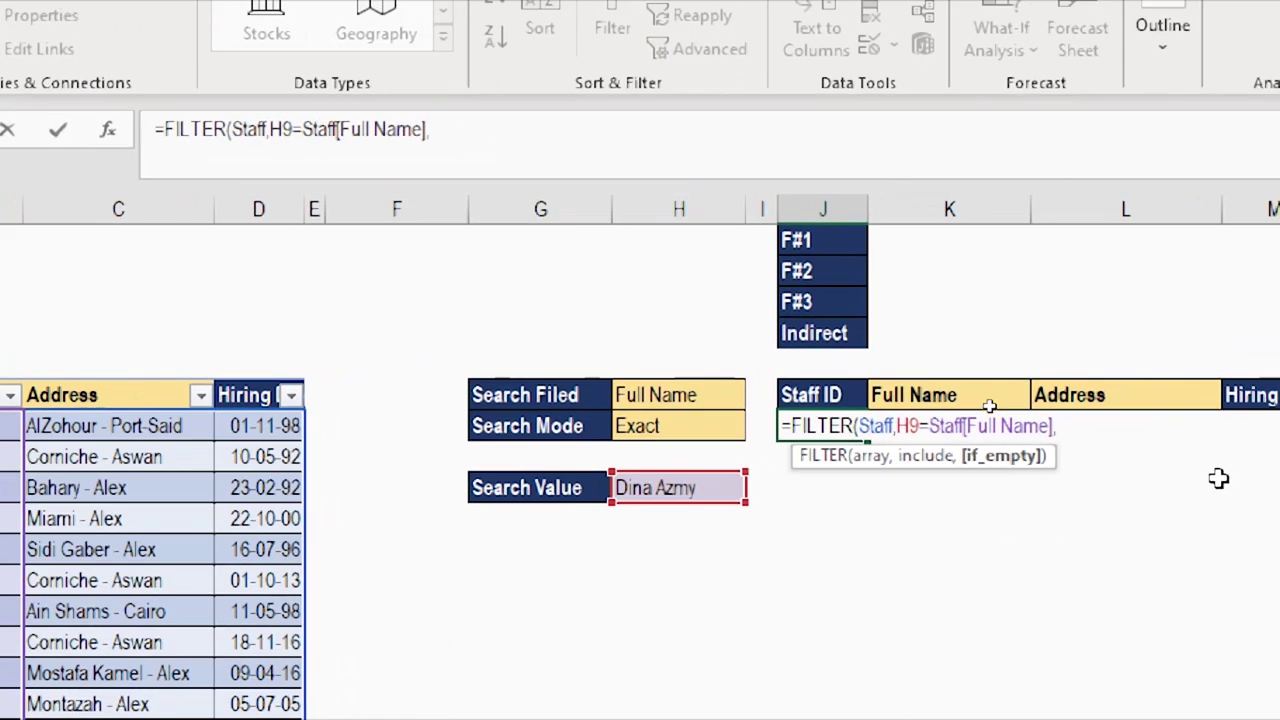
type("\"Not F")
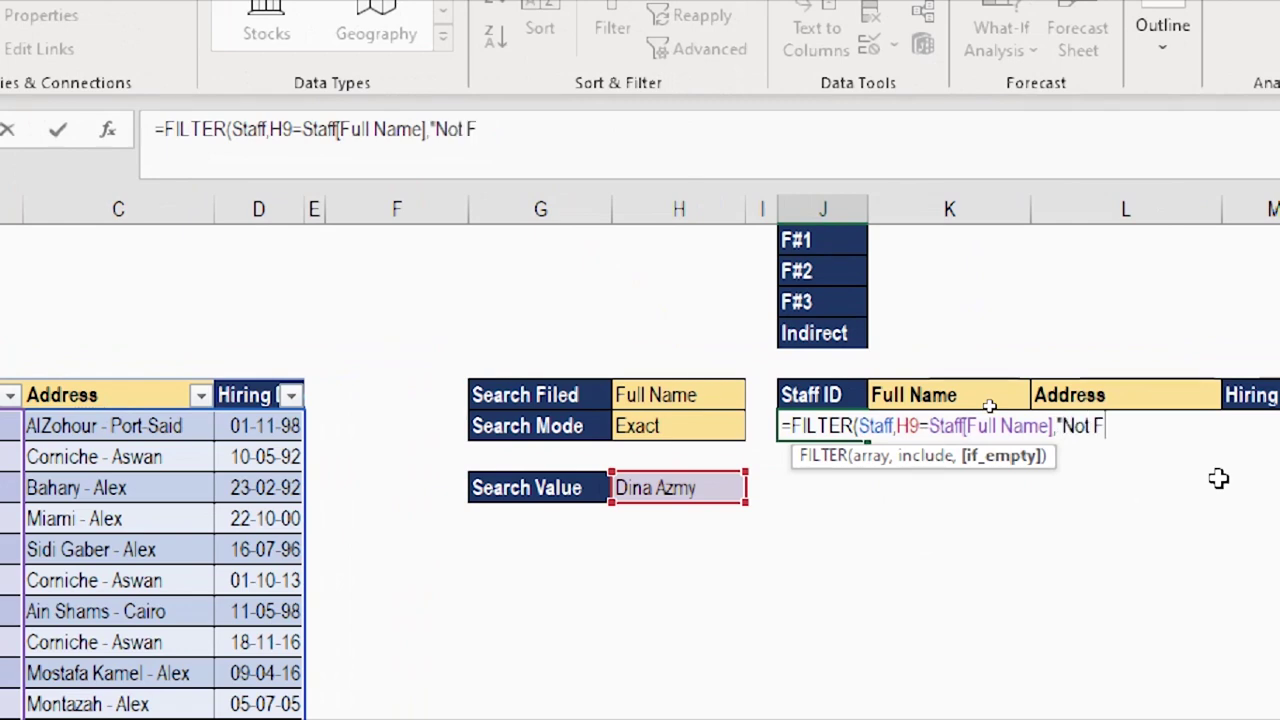
type("ound\")")
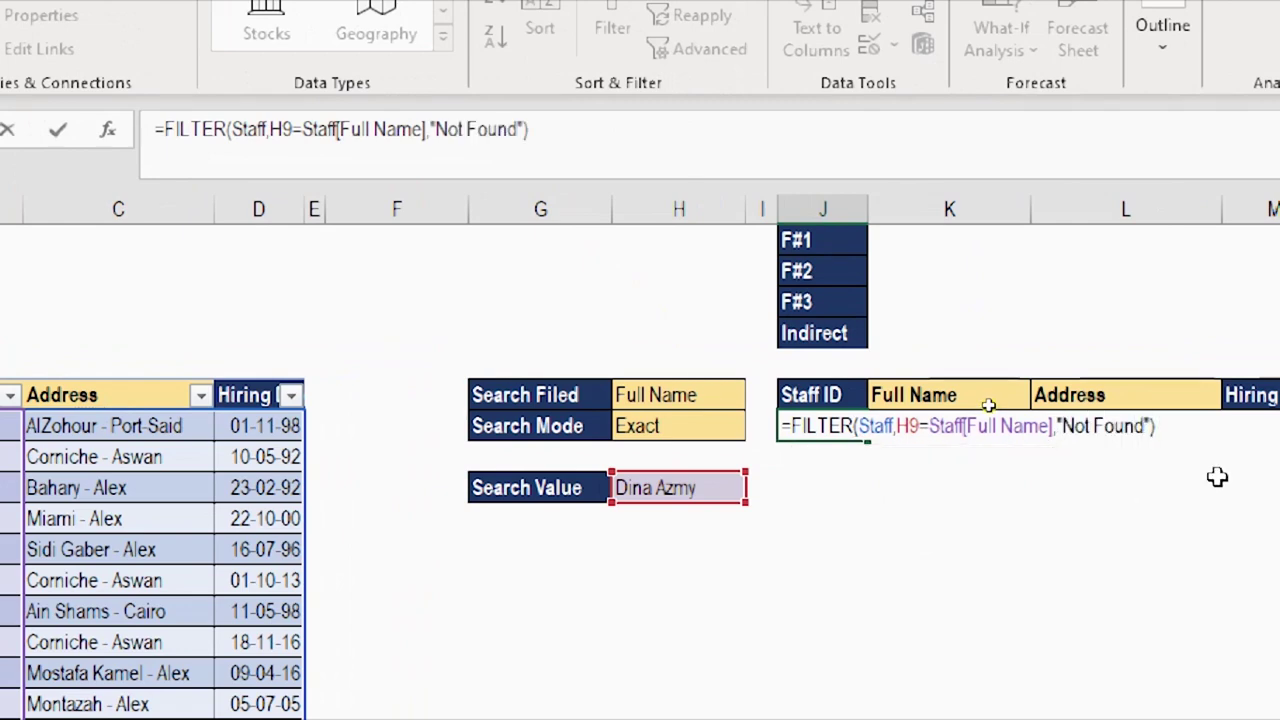
key("Return")
key("Left")
key("Left")
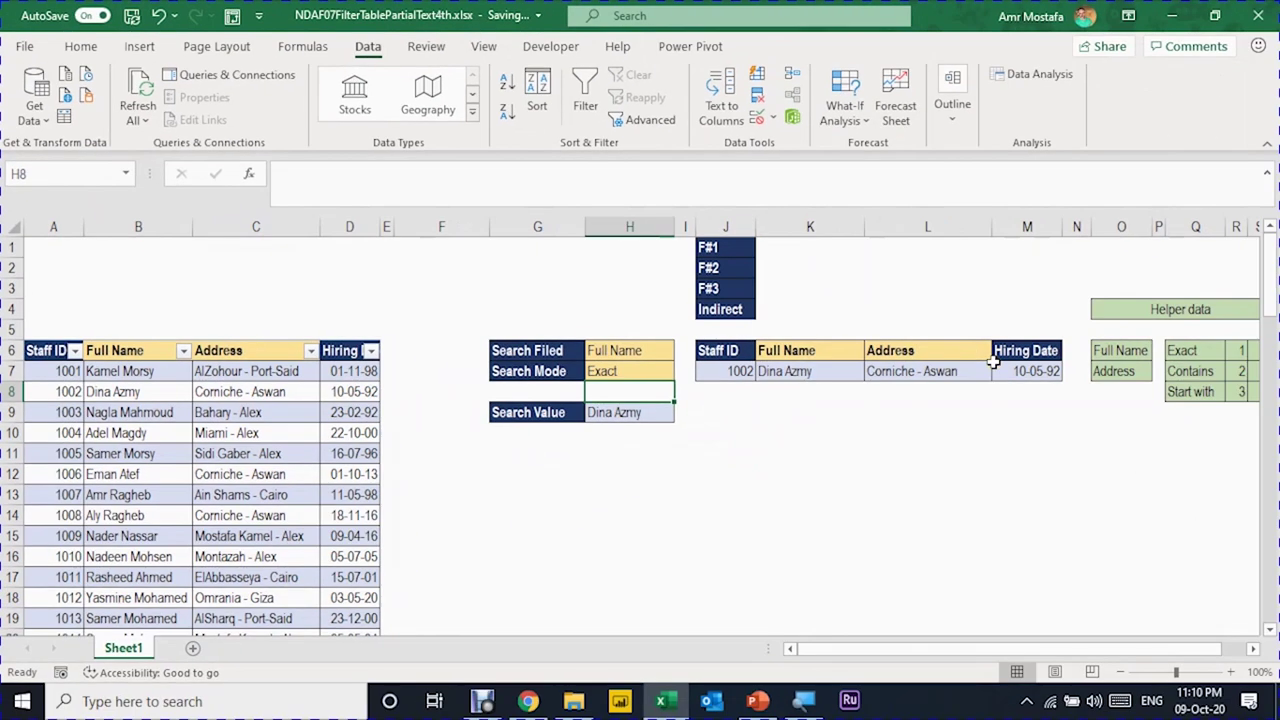
- Check the returned record's Full Name, Address and Hiring Date
key("alt")
left_click(858, 371)
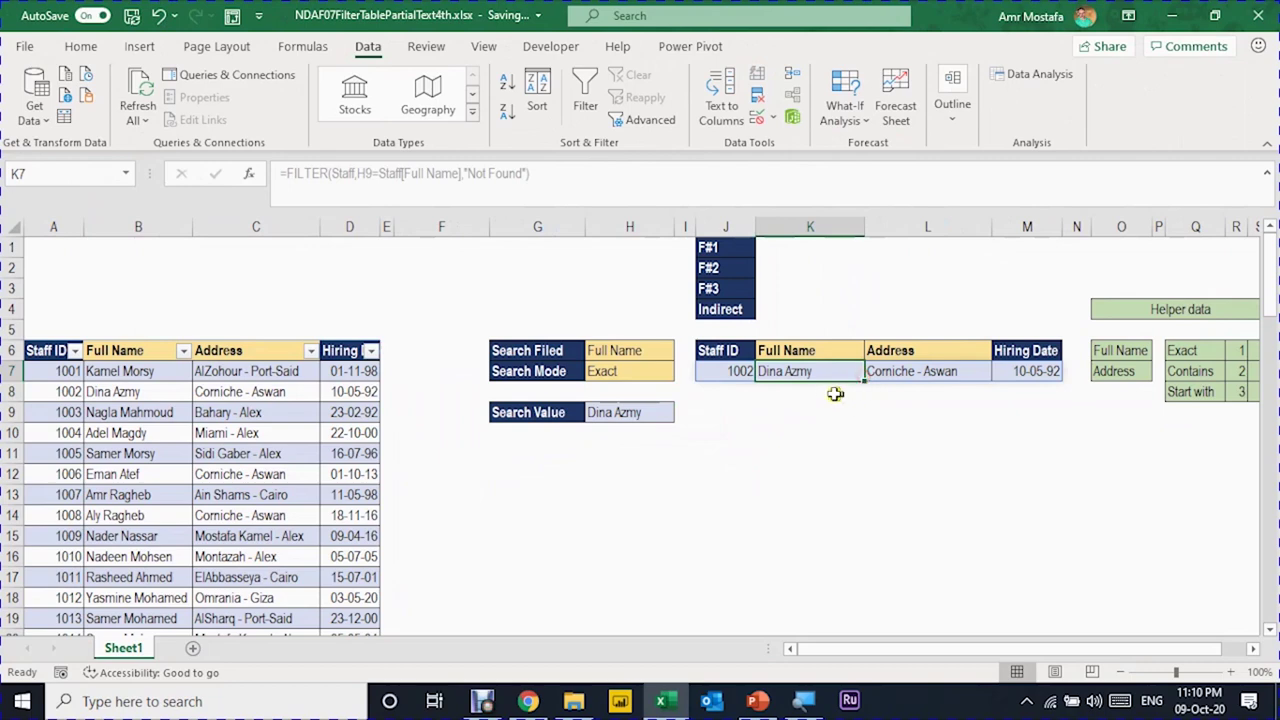
left_click(890, 371)
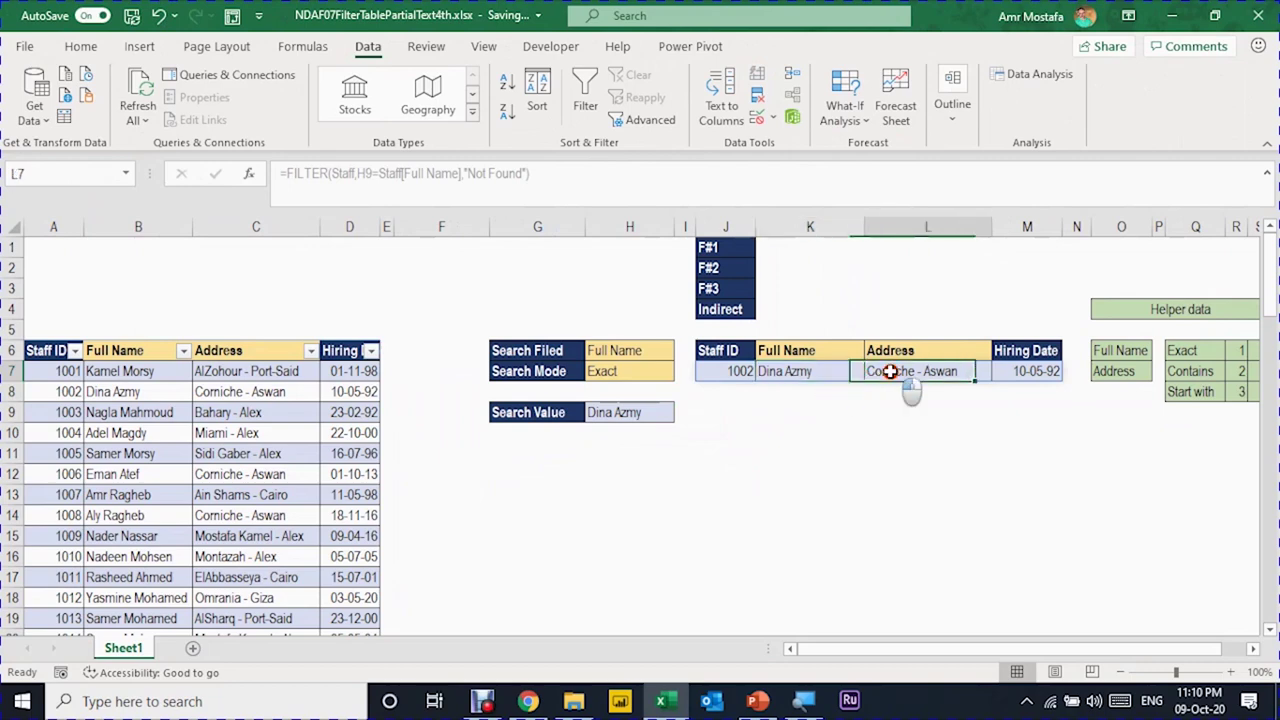
left_click(1022, 376)
left_click(646, 413)
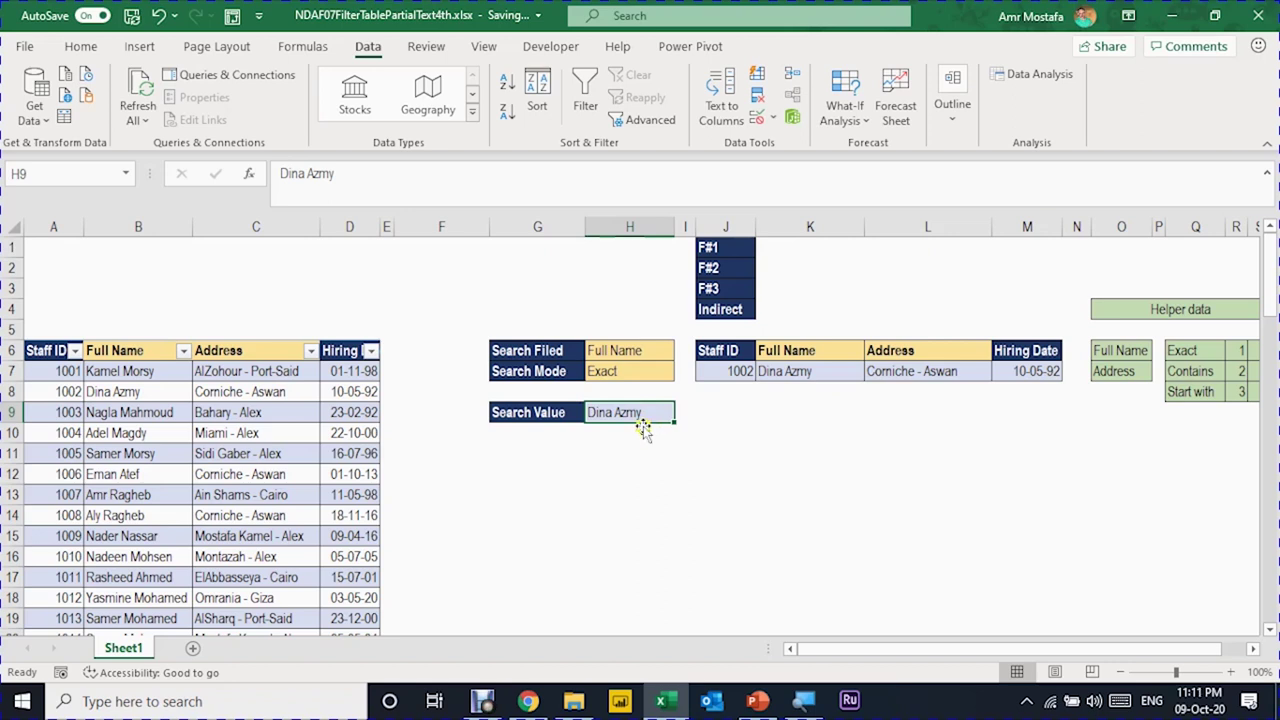
- Change the search field in H6 from Full Name to Address
left_click(661, 355)
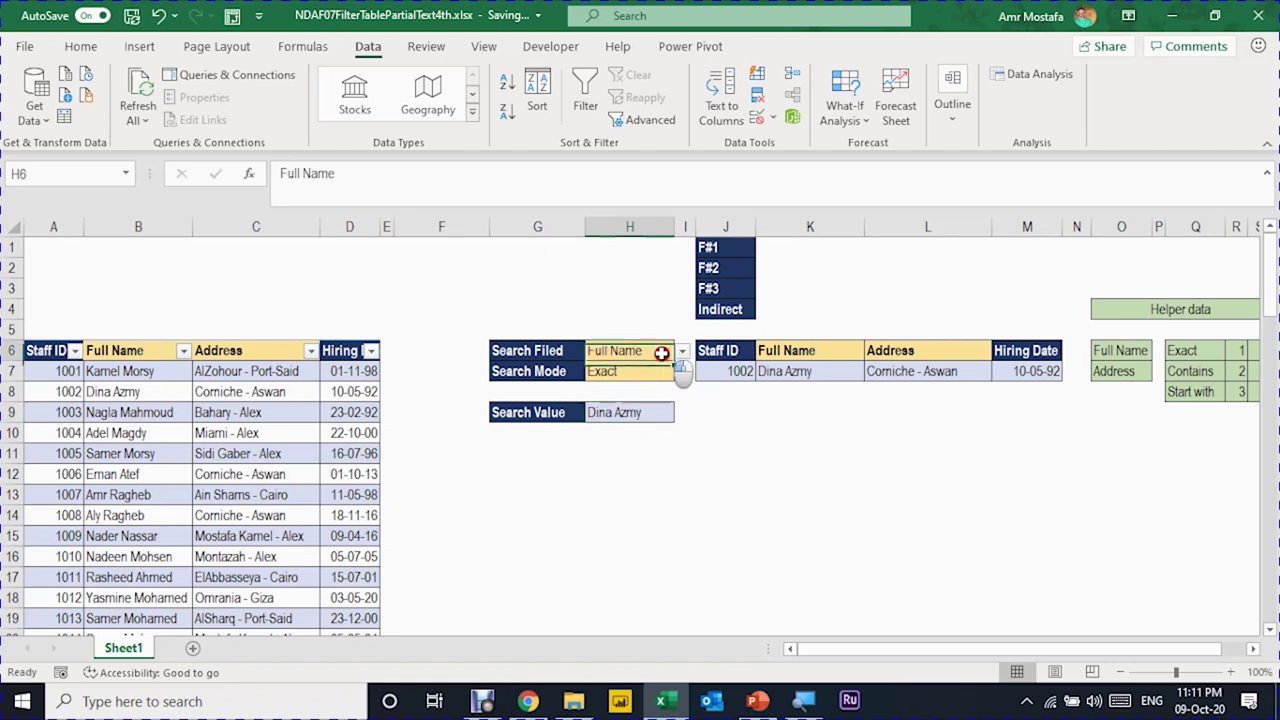
left_click(681, 351)
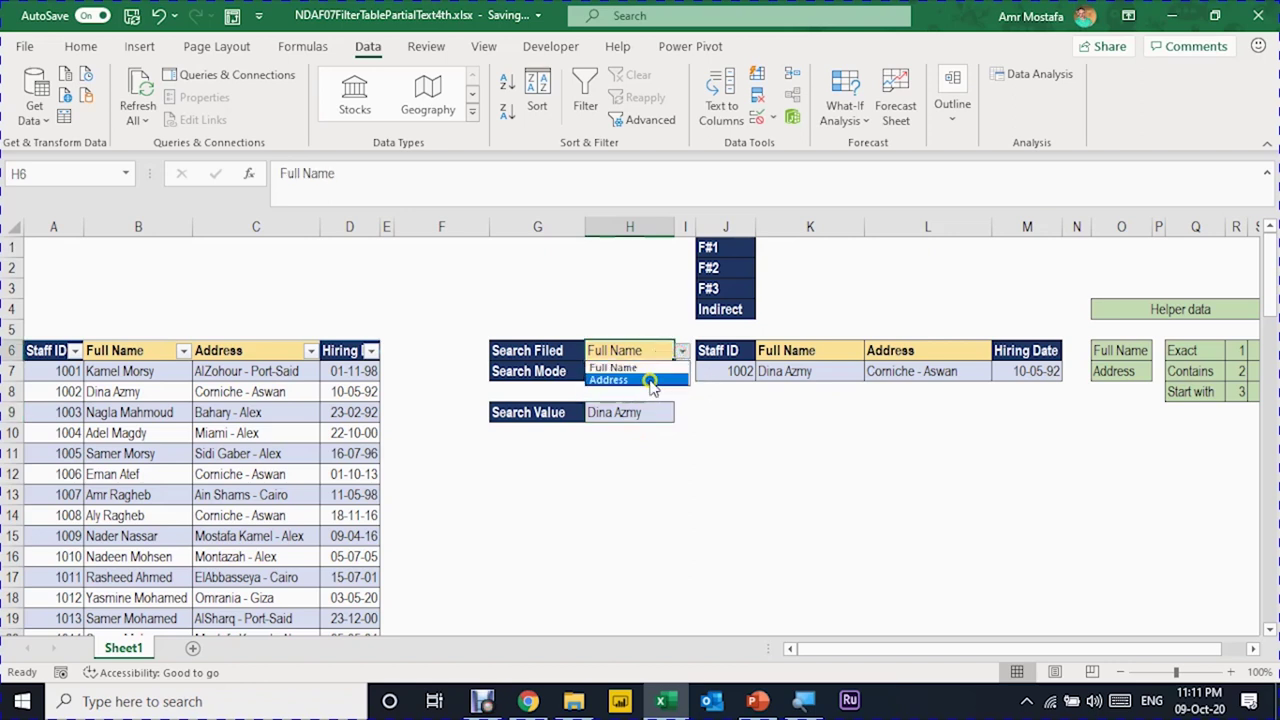
left_click(645, 380)
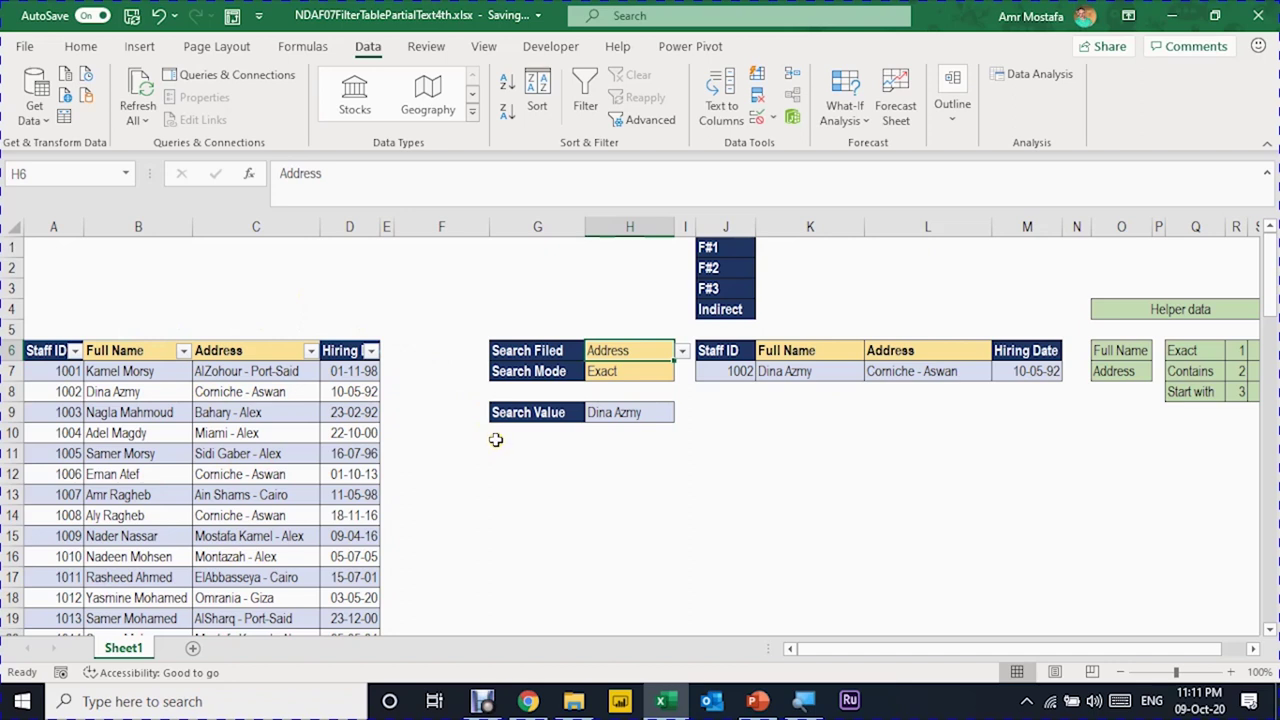
left_click(433, 311)
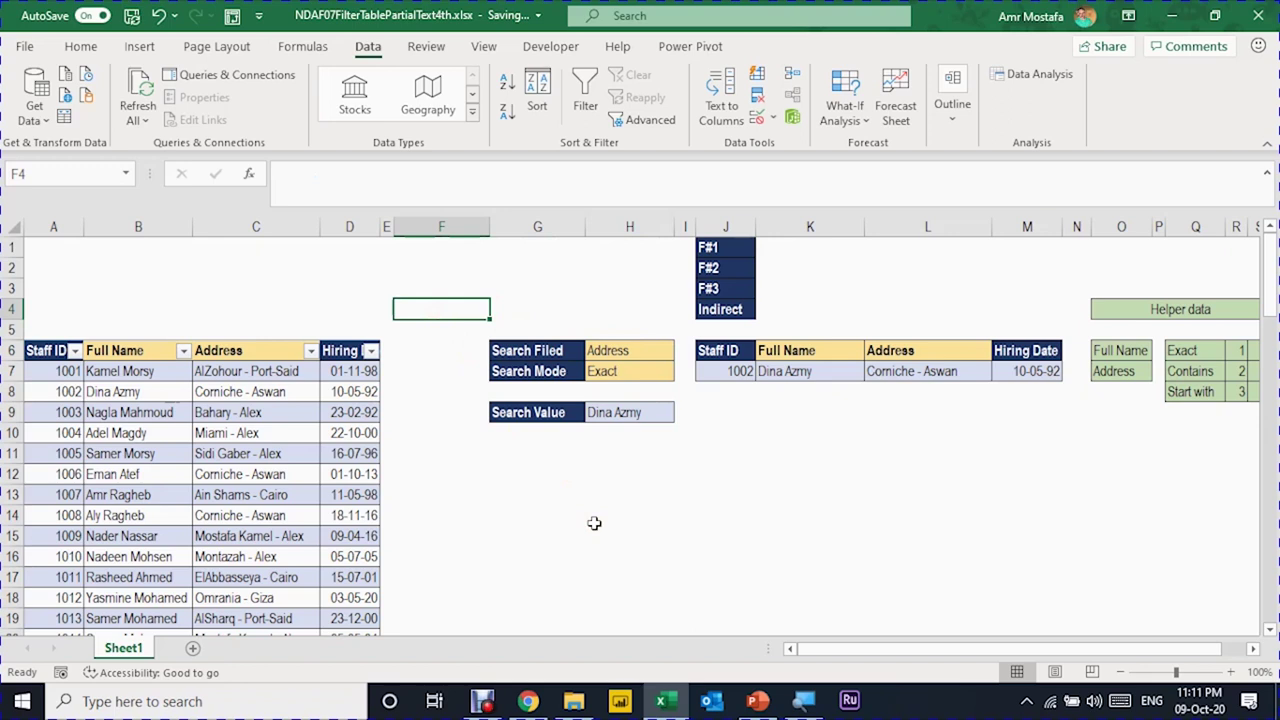
- Enter the text H6 in cell F4
type("H")
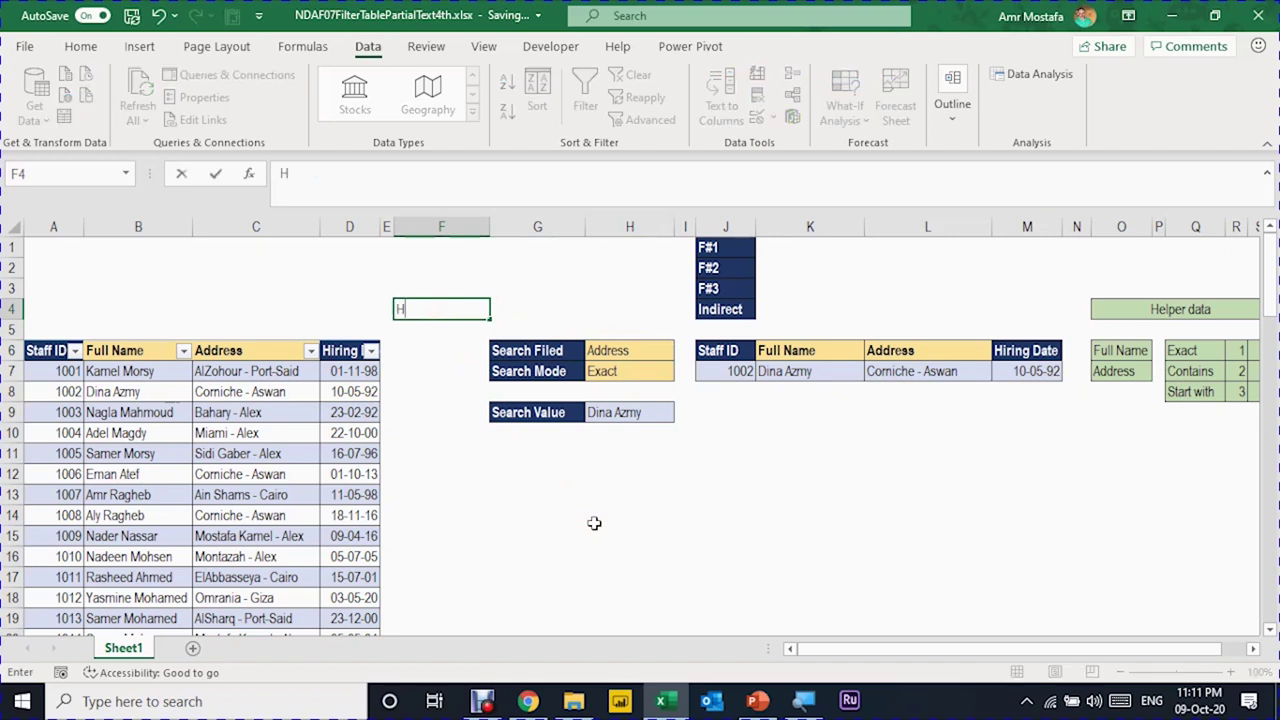
type("6")
key("Return")
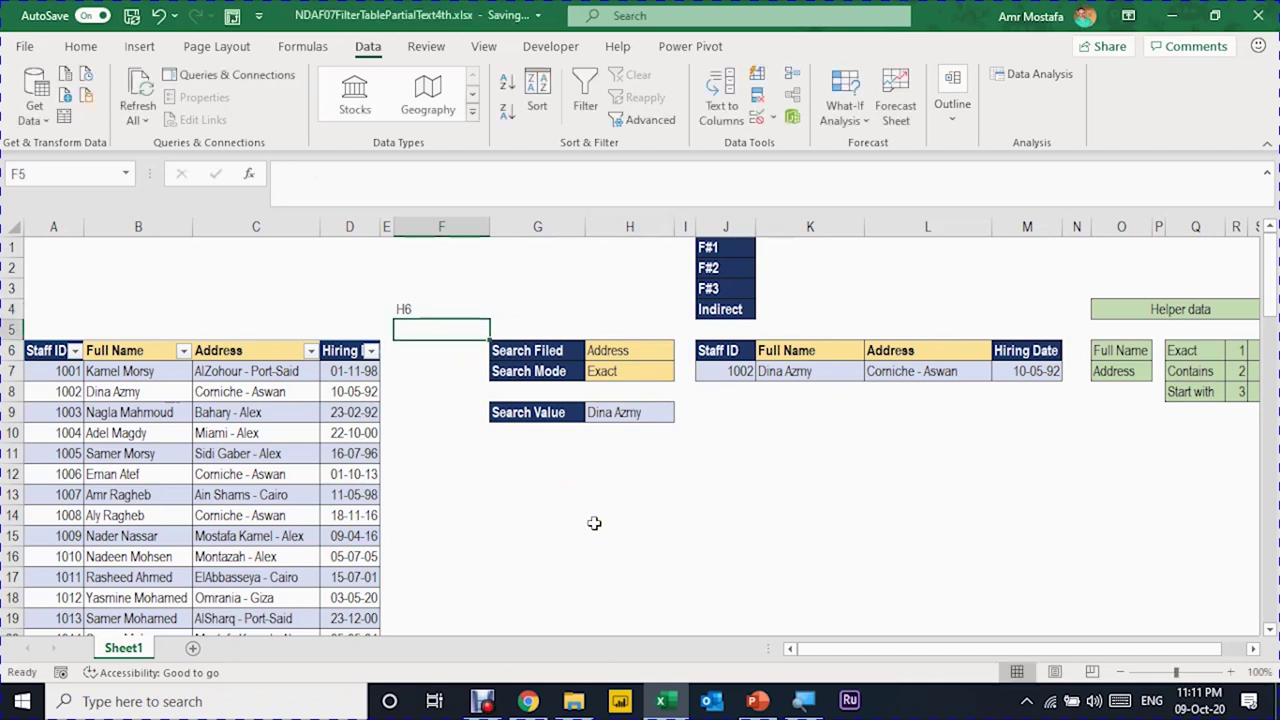
left_click(612, 352)
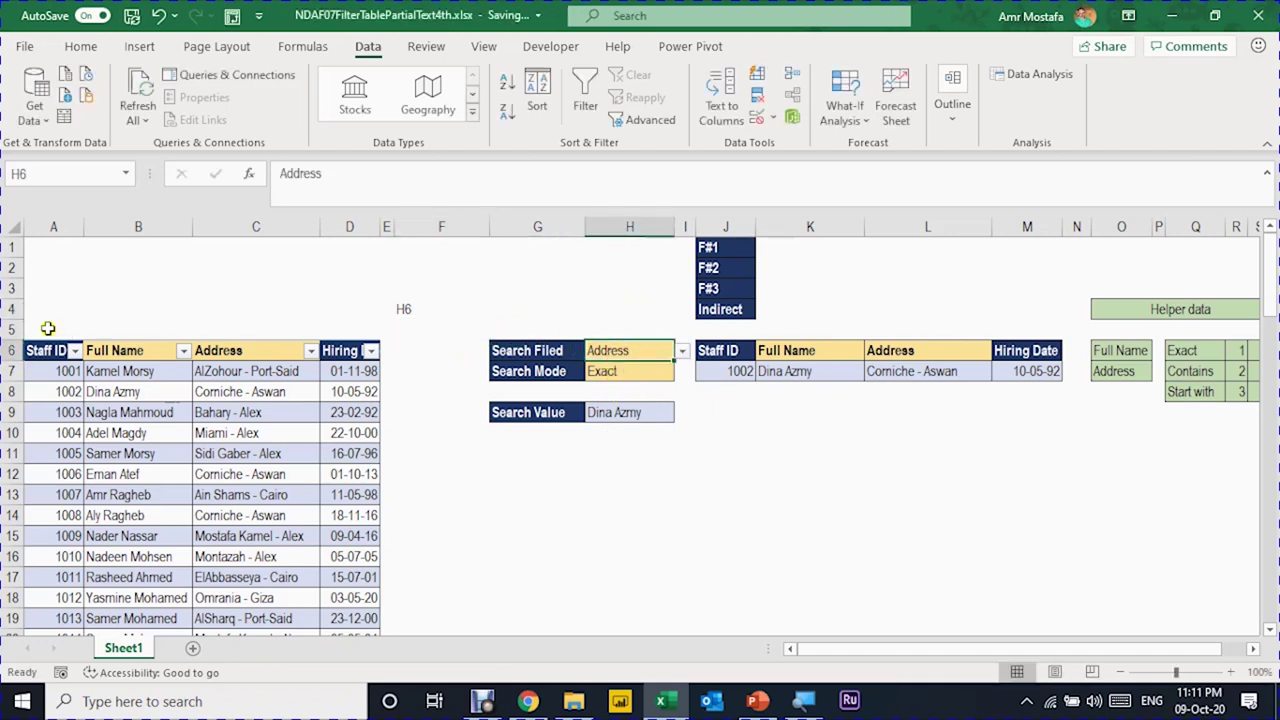
left_click(406, 316)
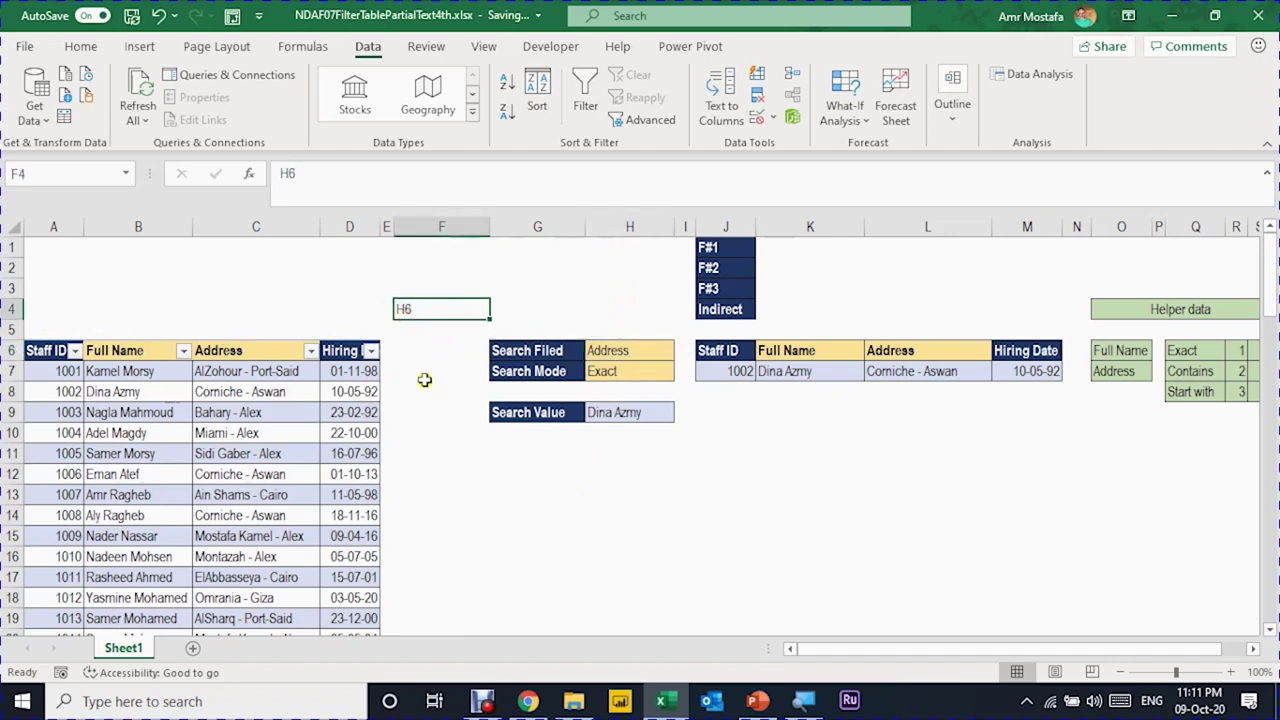
- Enter =INDIRECT(F4) in F7 so it returns Address
left_click(416, 358)
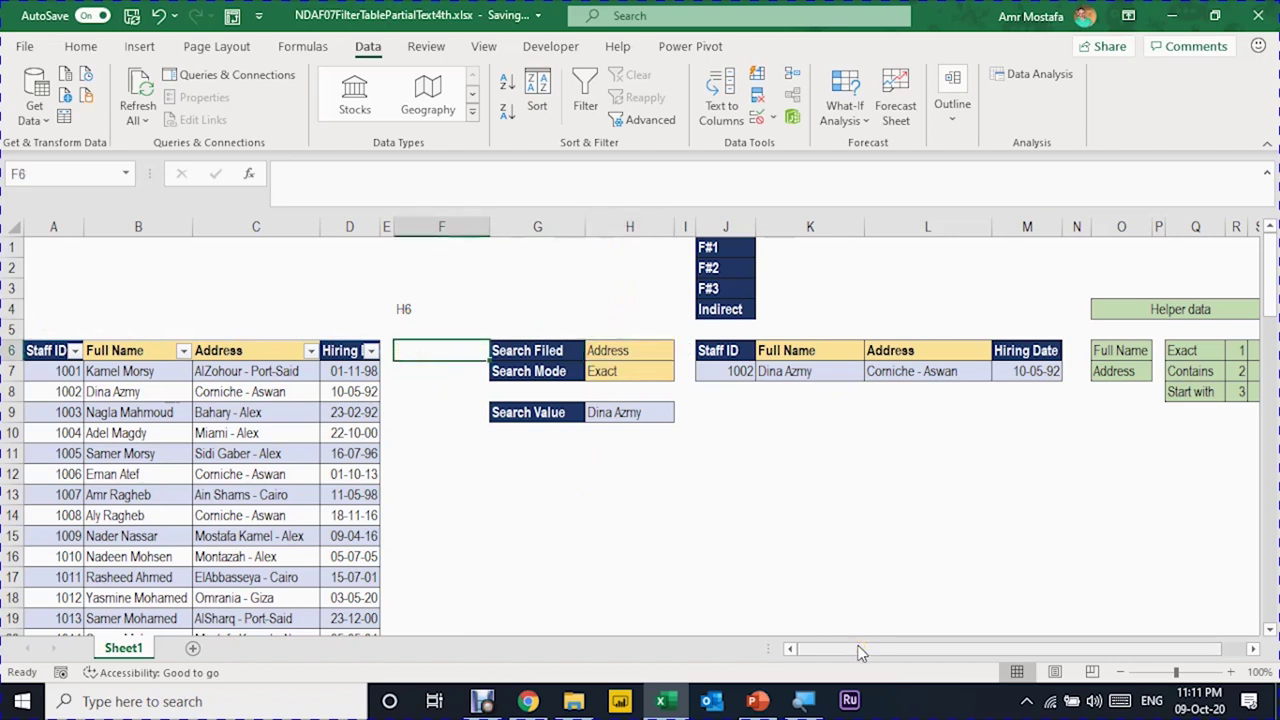
key("Down")
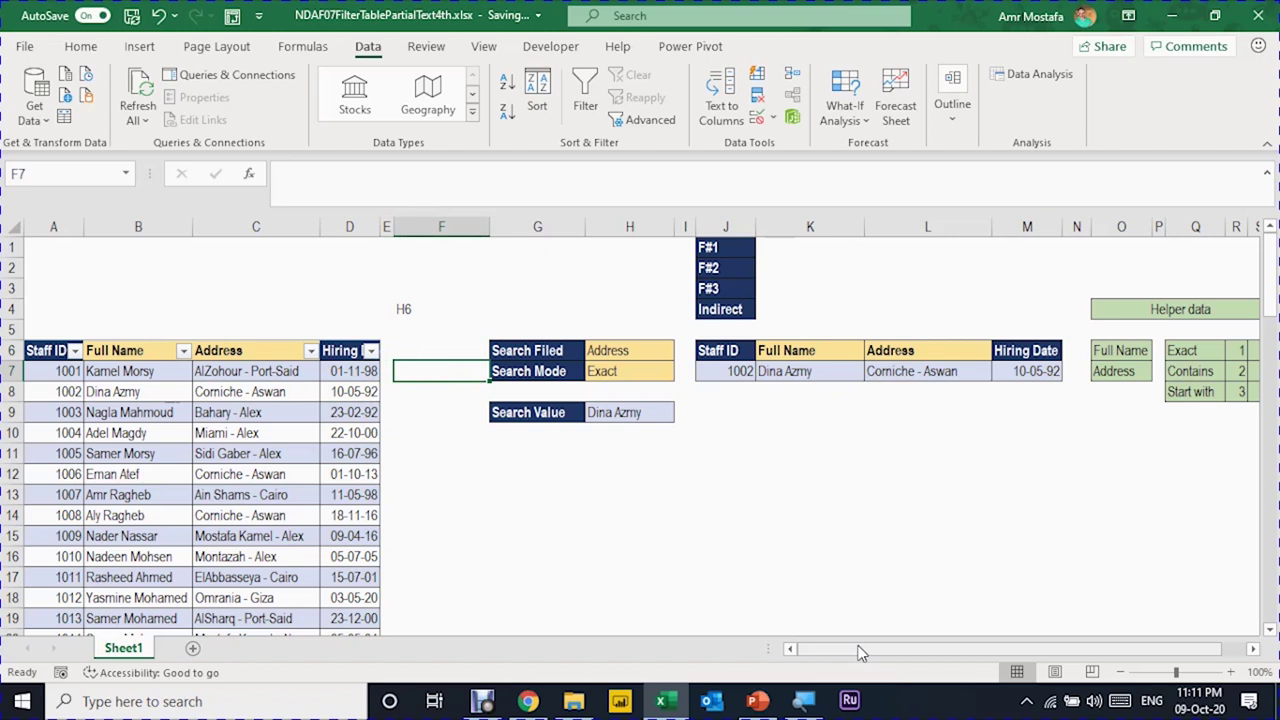
type("=in")
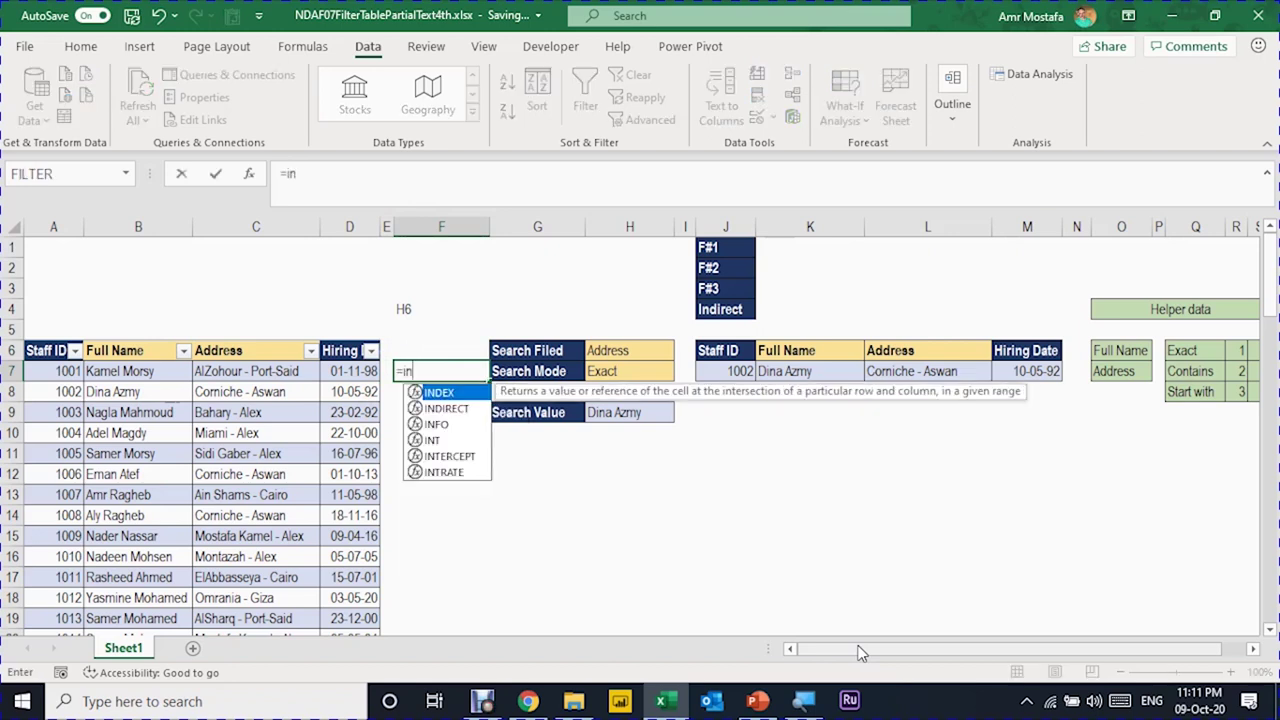
key("Down")
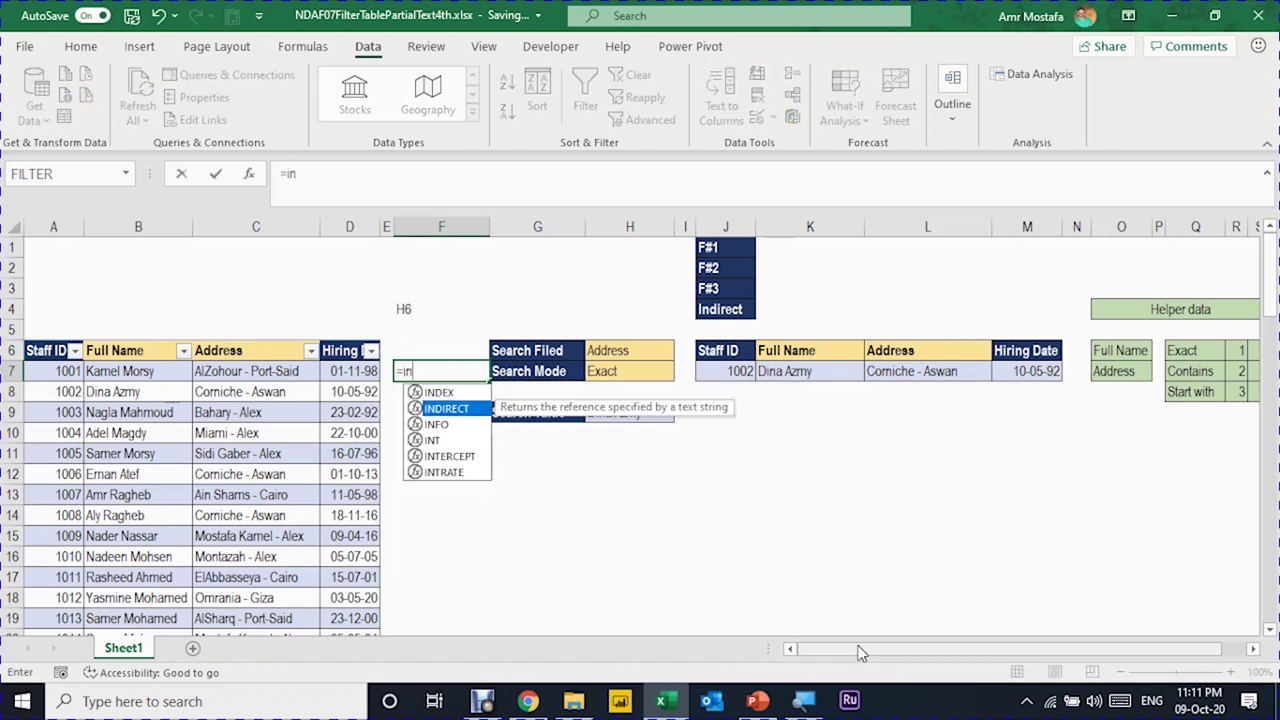
key("Tab")
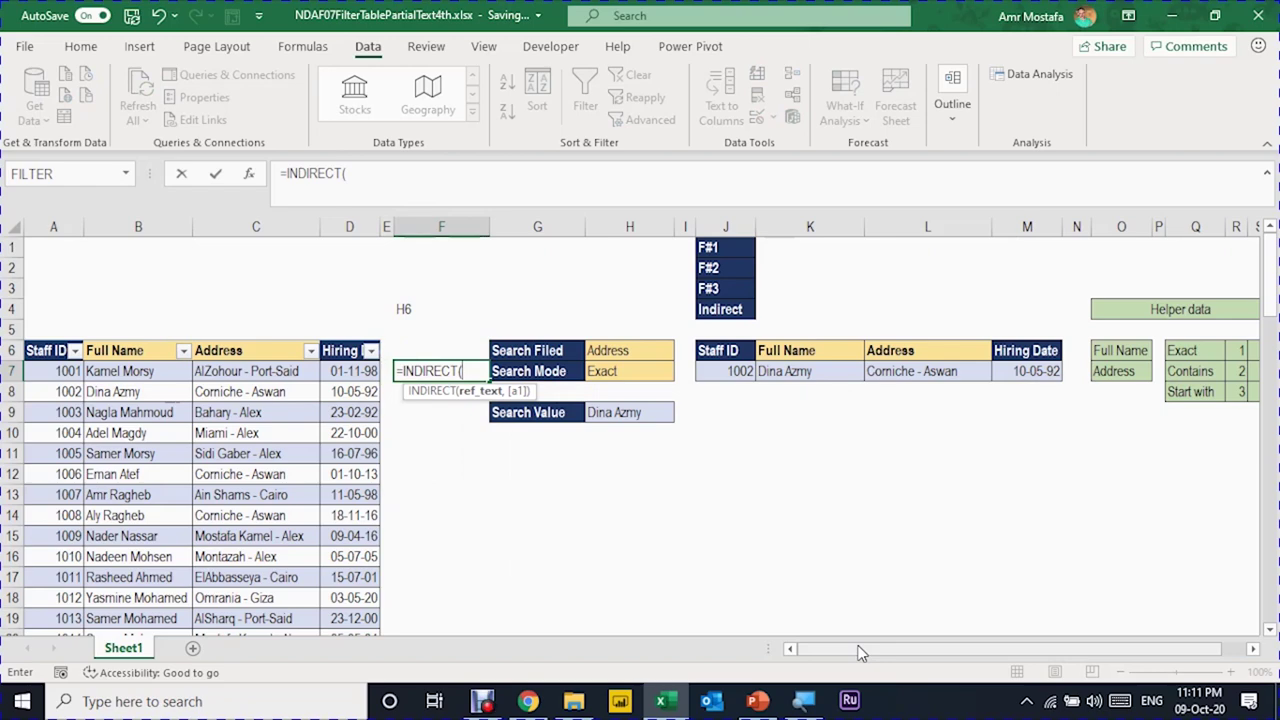
key("Up")
key("Up")
key("Up")
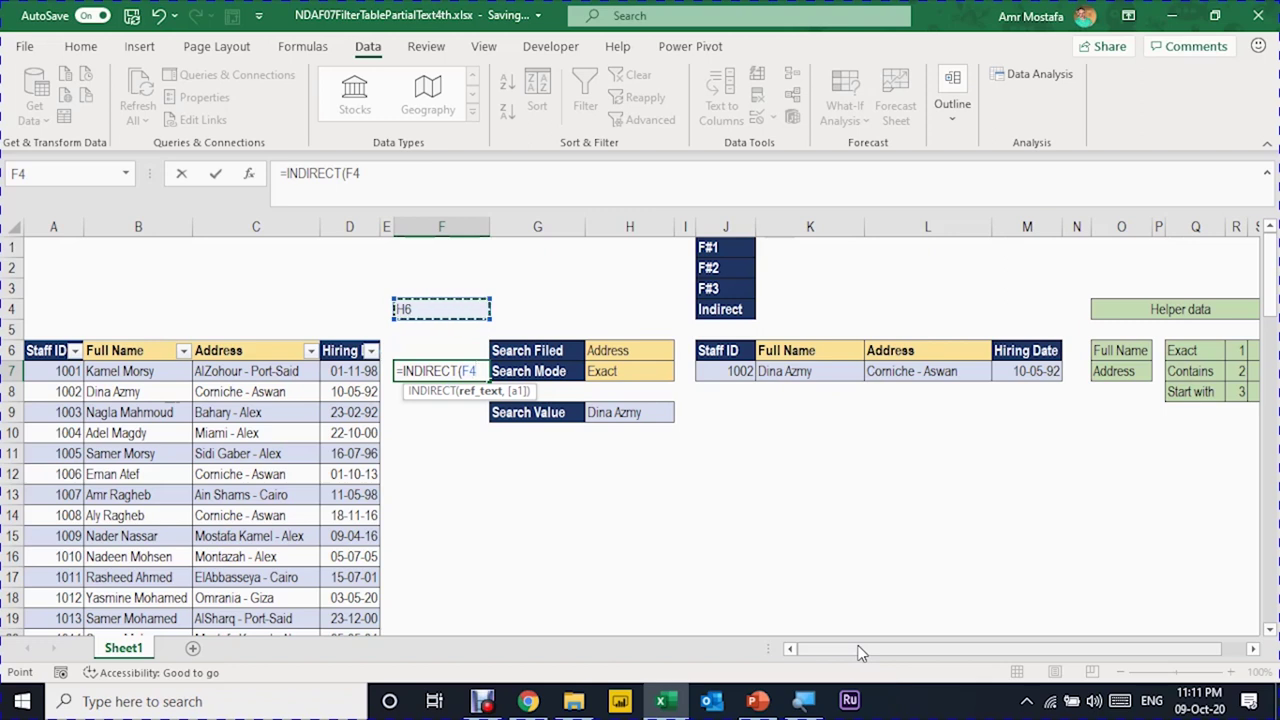
type(")")
key("Return")
key("Up")
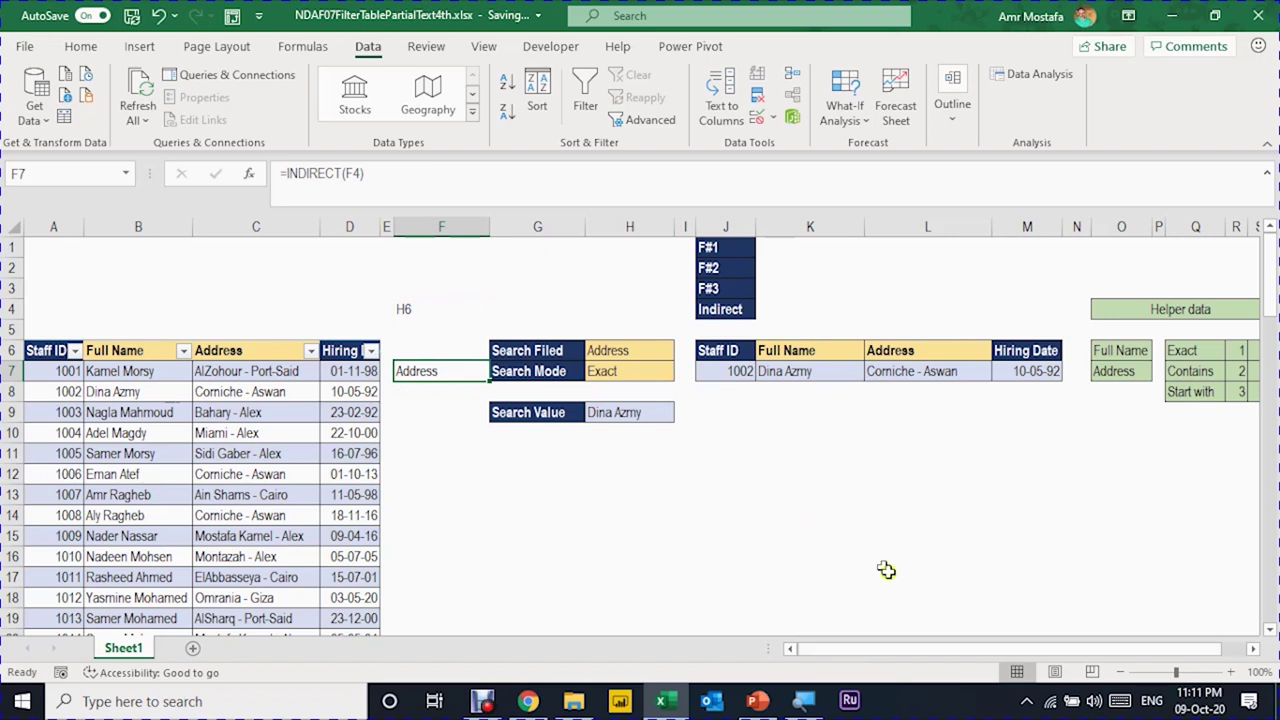
- Rewrite F7's formula as =INDIRECT("H6"), still returning Address
left_click(445, 309)
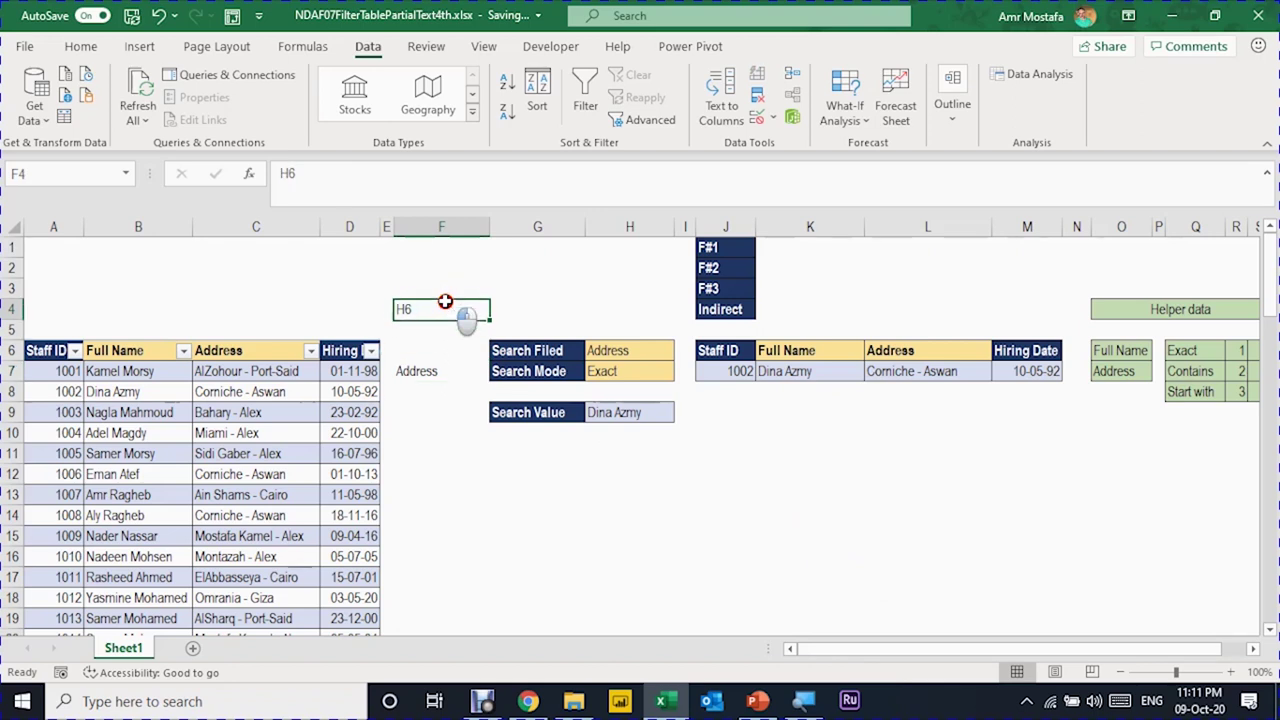
left_click(460, 371)
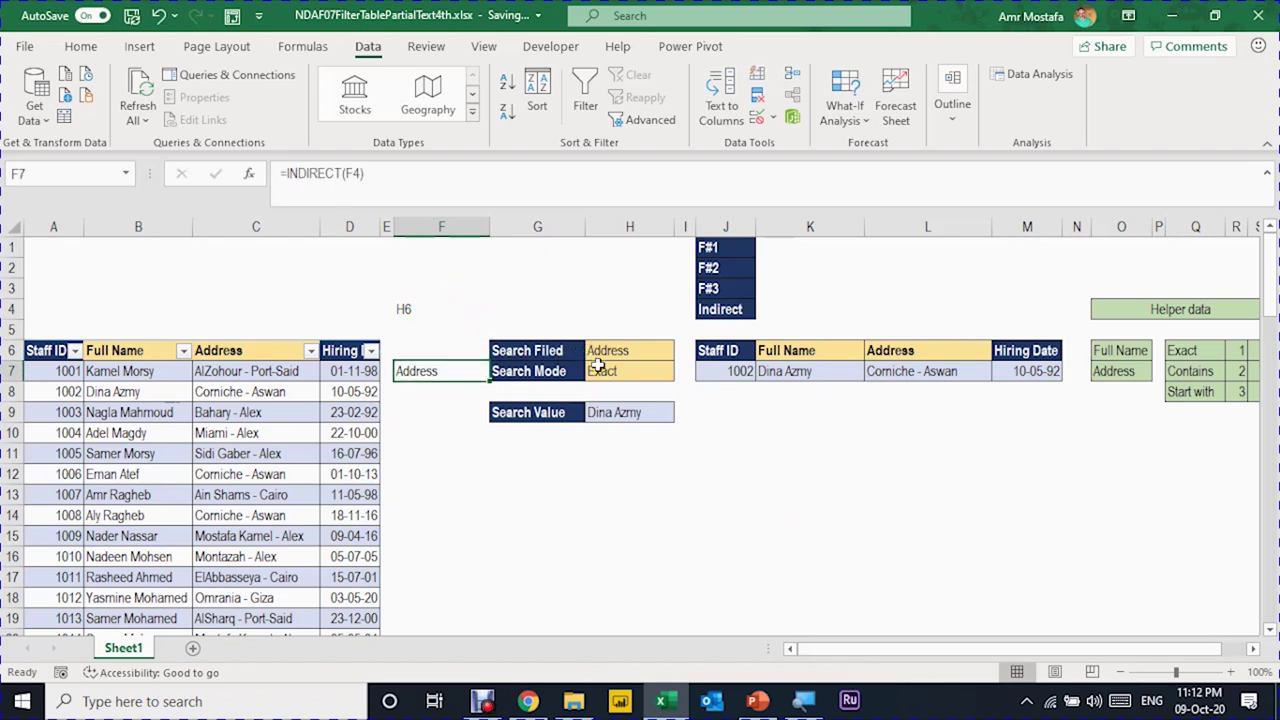
left_click(420, 309)
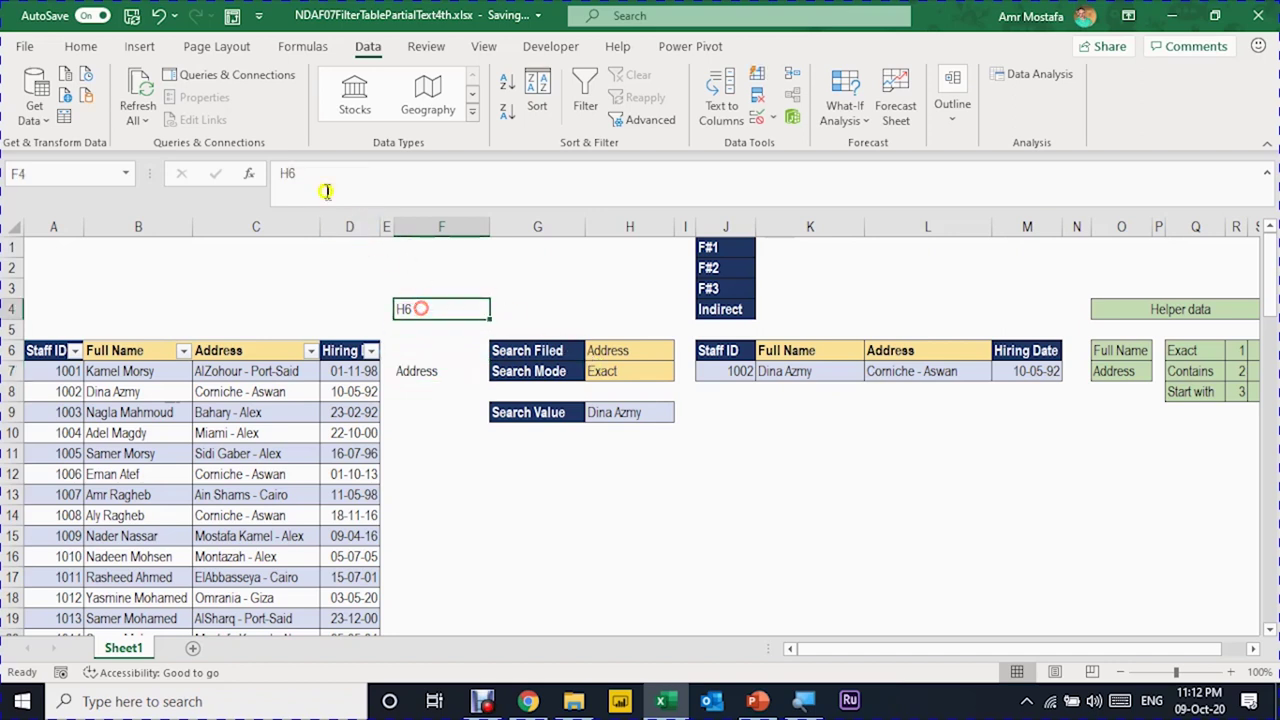
double_click(276, 172)
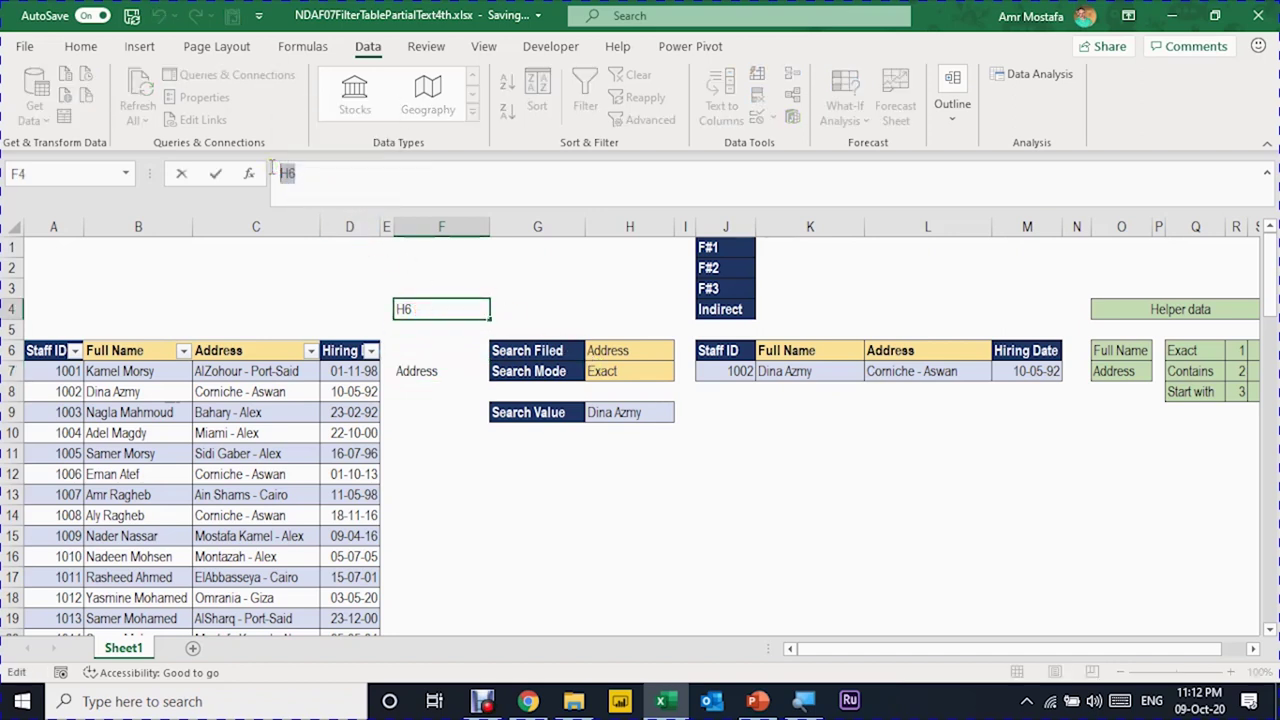
left_click(396, 308)
left_click(405, 369)
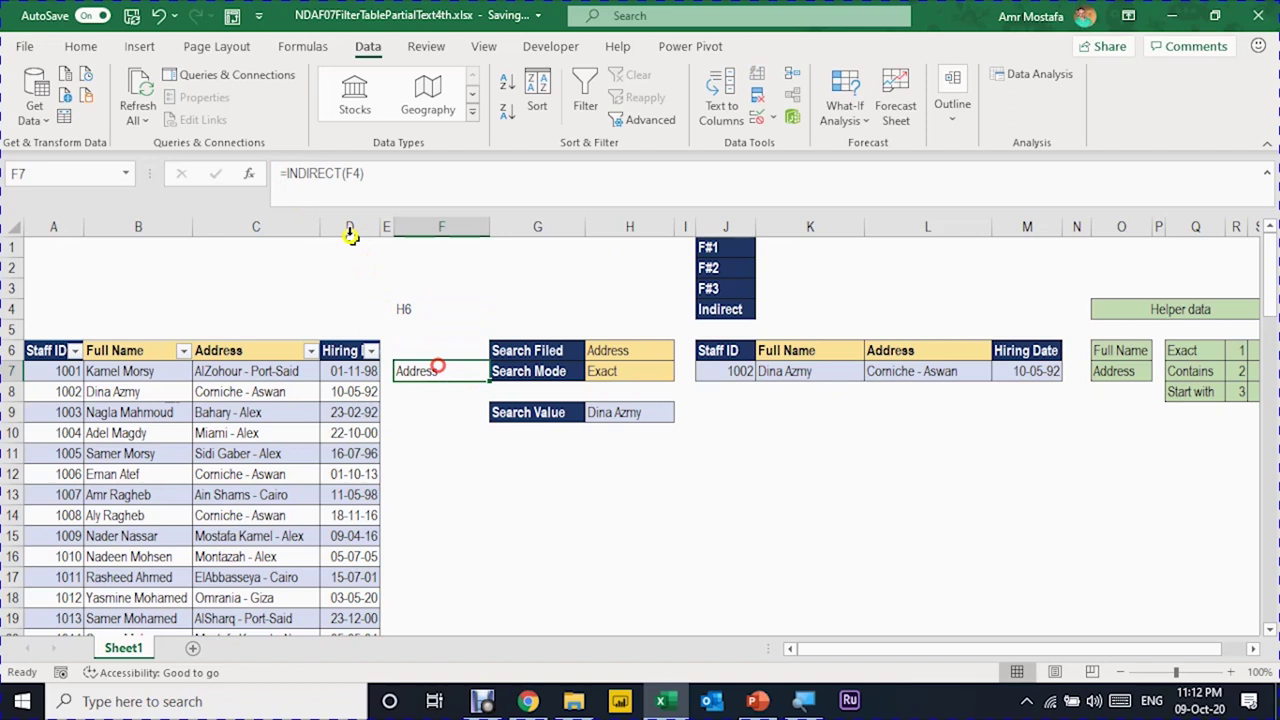
double_click(350, 174)
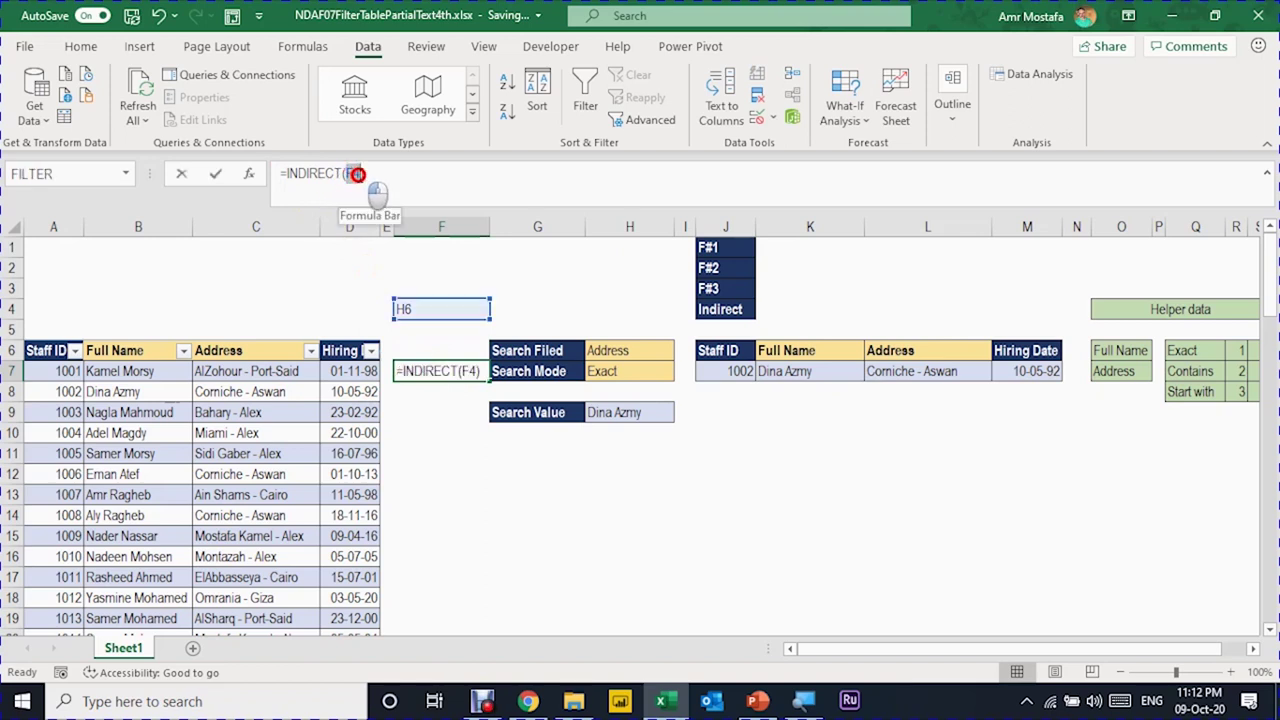
type("\"")
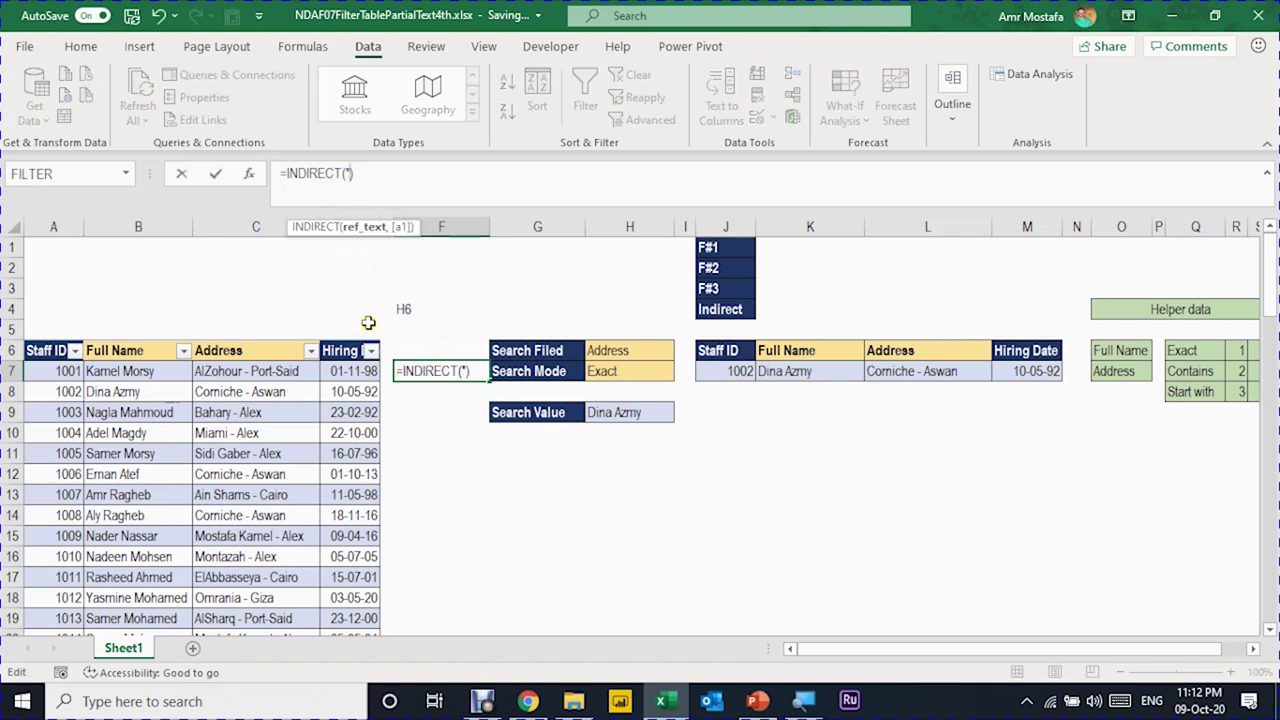
type("H6\"")
key("Return")
left_click(450, 370)
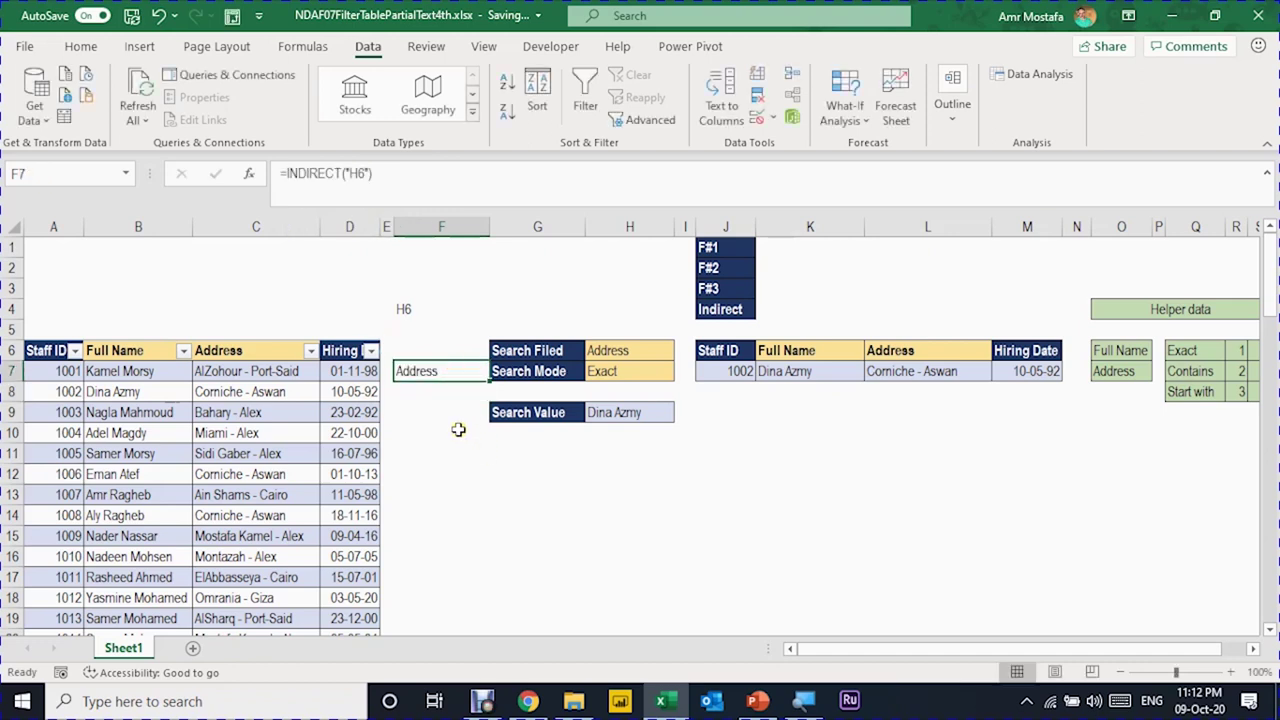
- Change F7 to =INDIRECT("Staff[Address]") to spill all staff addresses down column F
left_click(407, 310)
left_click(441, 370)
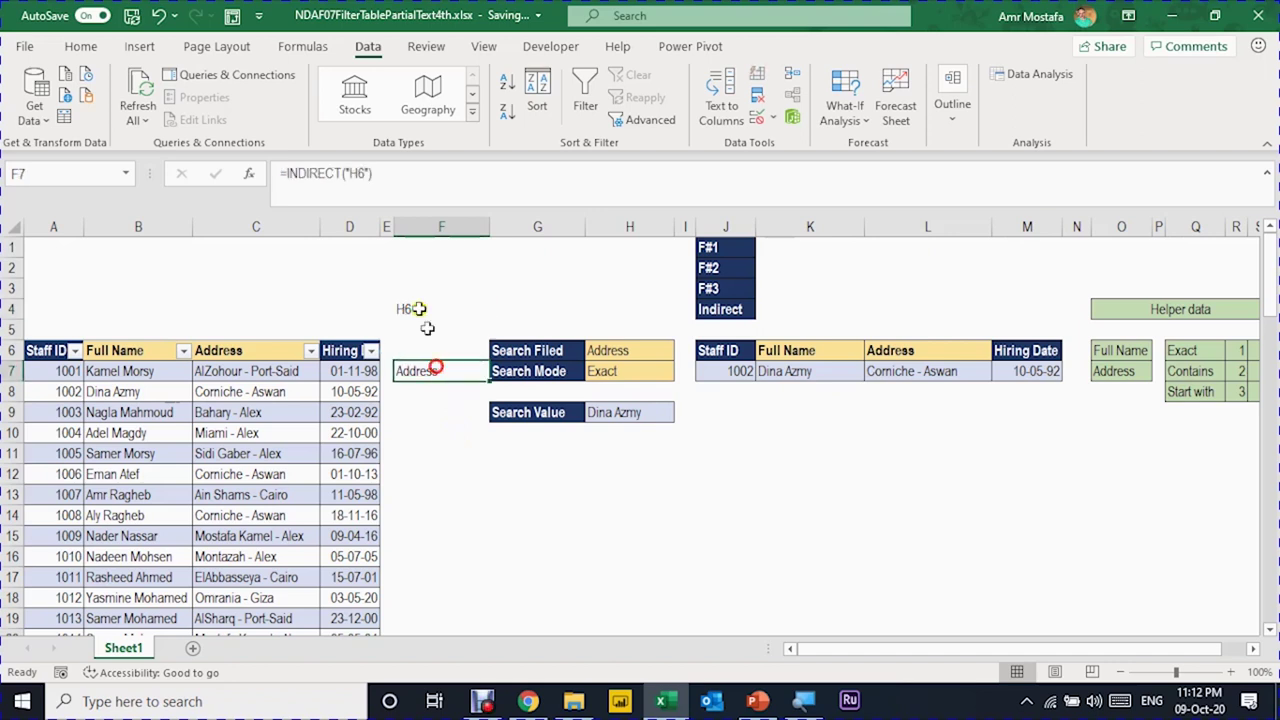
left_click(352, 173)
left_click_drag(352, 173, 366, 174)
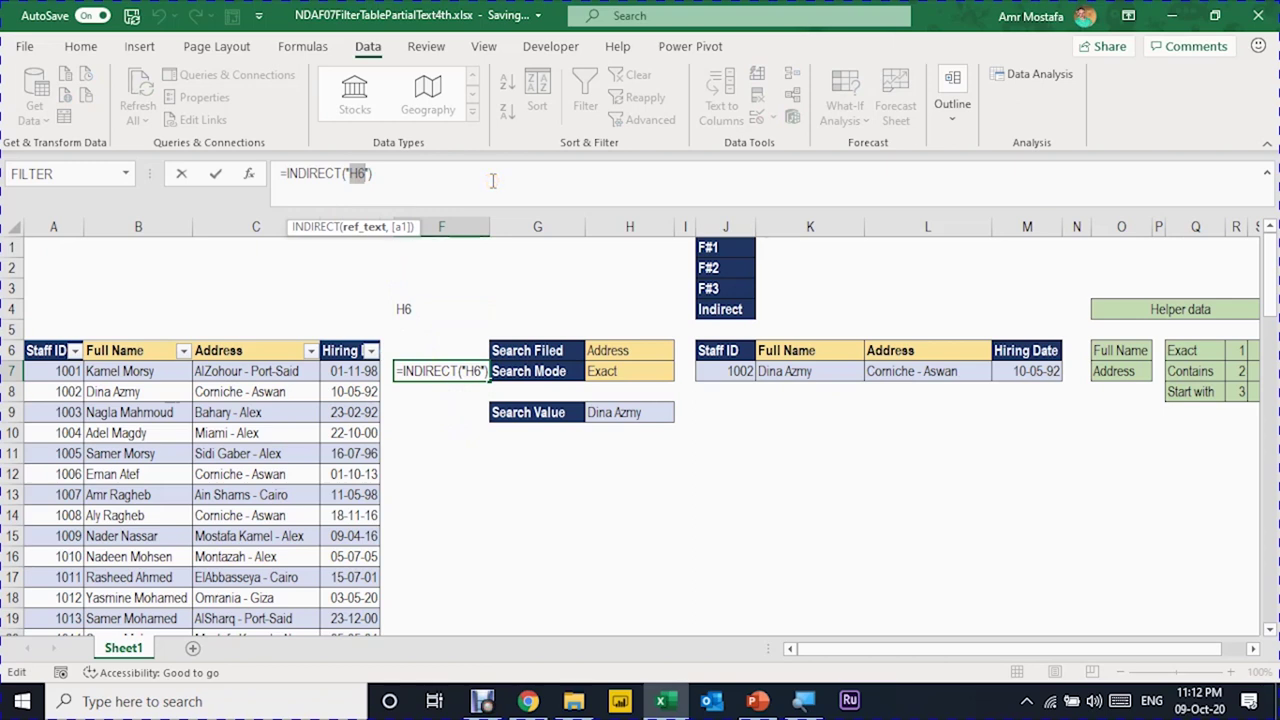
type("Staff")
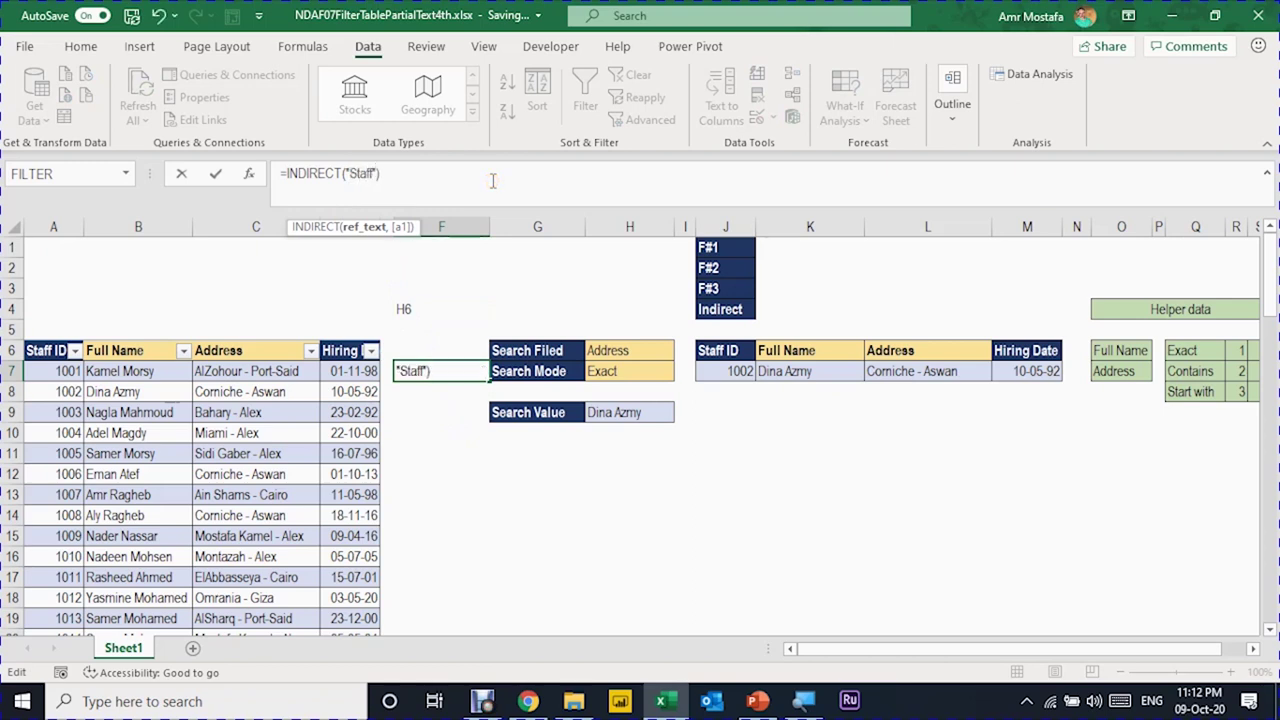
type("[Address")
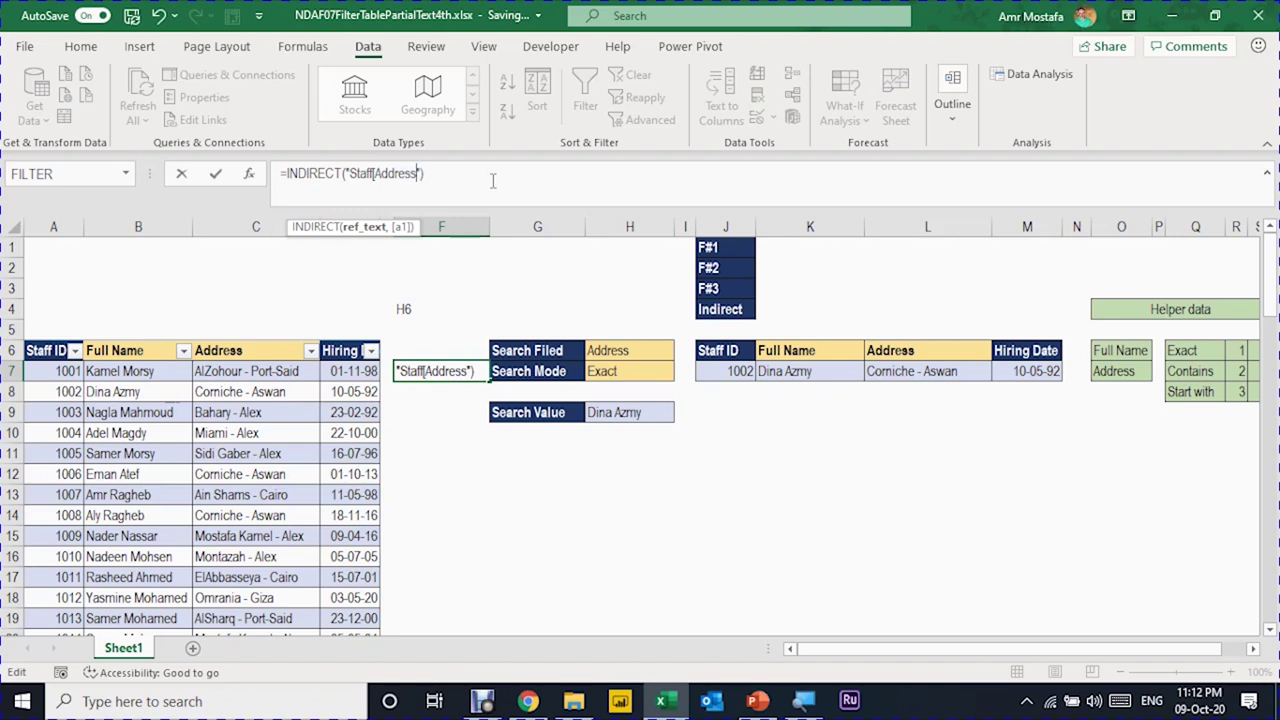
type("]")
key("Return")
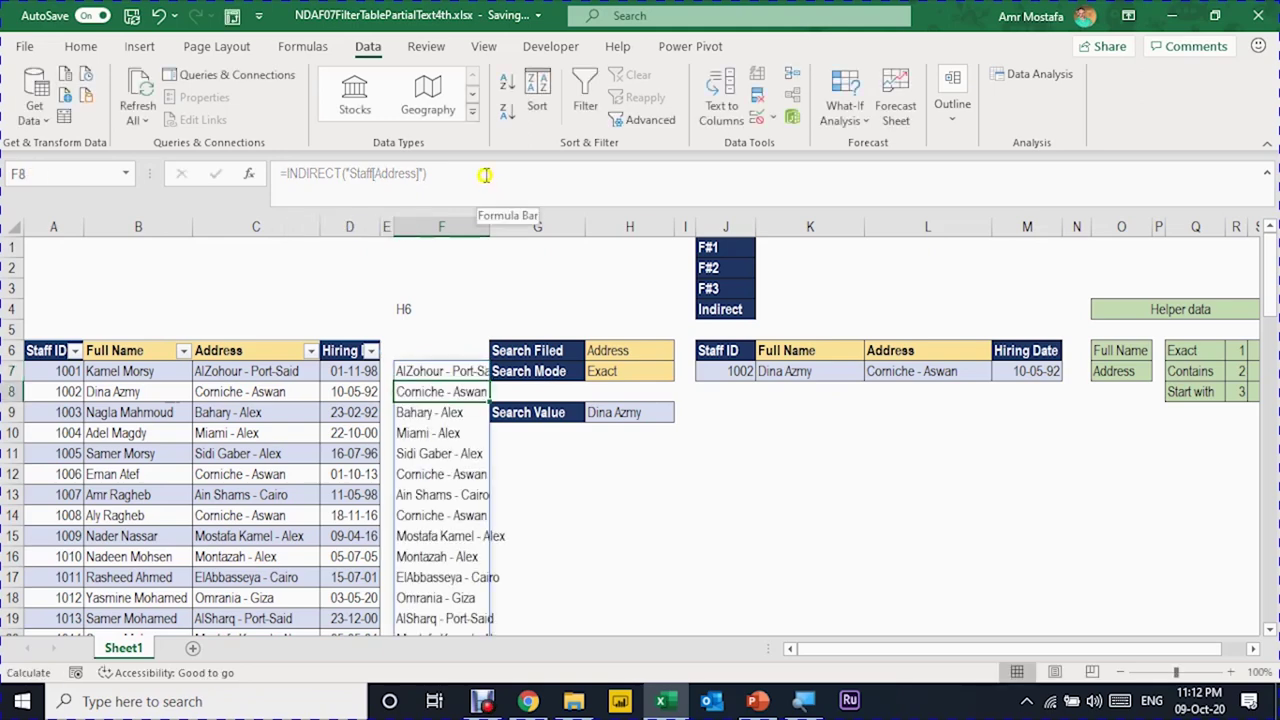
left_click(430, 370)
scroll(428, 370, "down", 2)
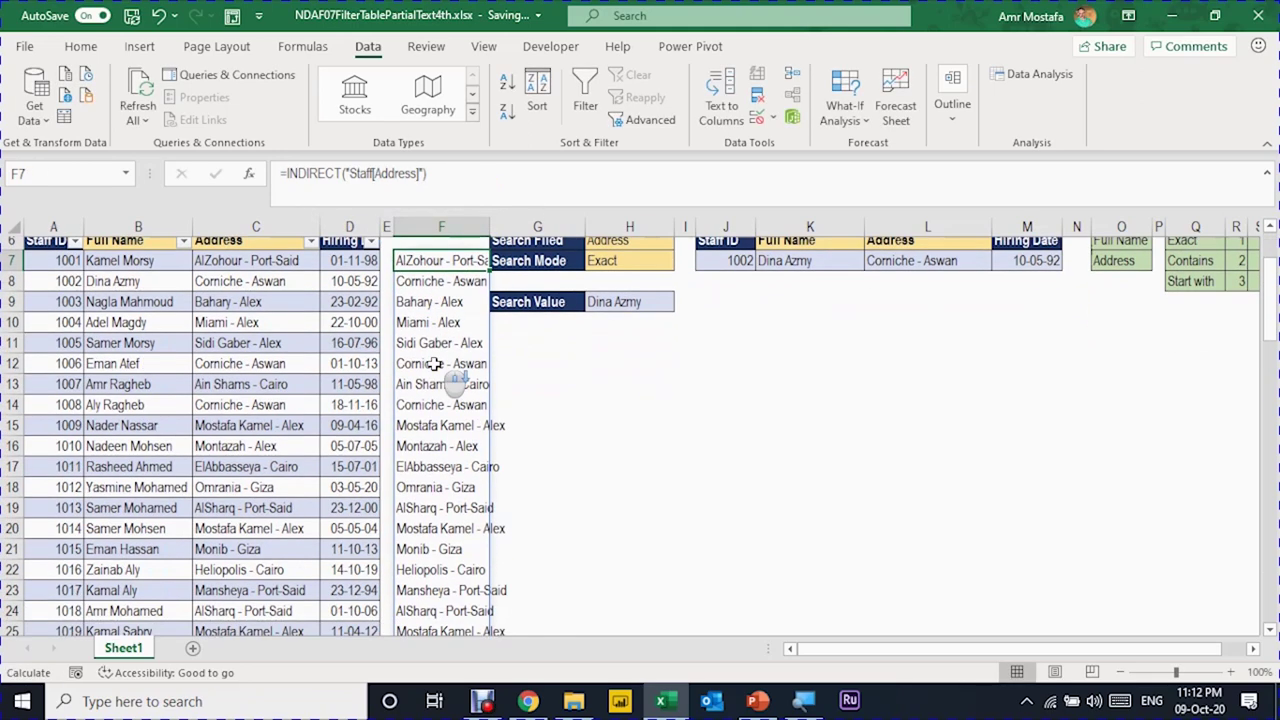
scroll(428, 370, "up", 1)
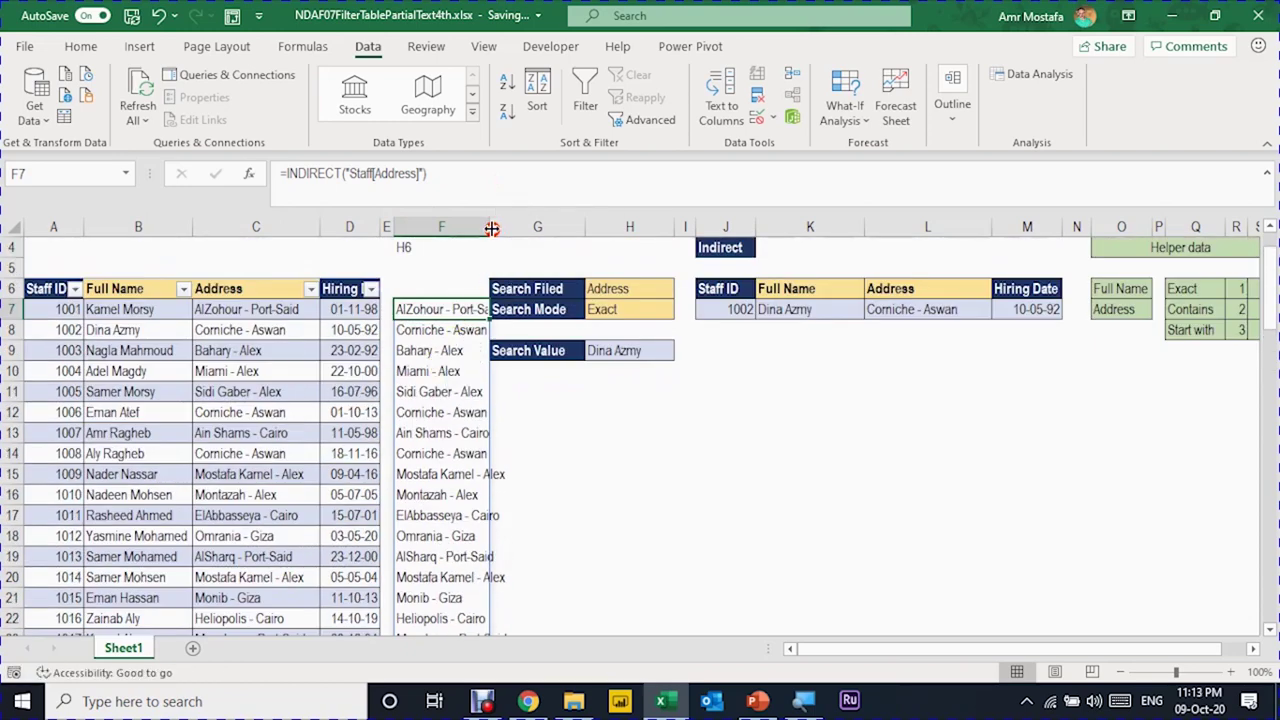
- Widen column F and rewrite F7 as =INDIRECT("Staff["&H6&"]")
double_click(491, 228)
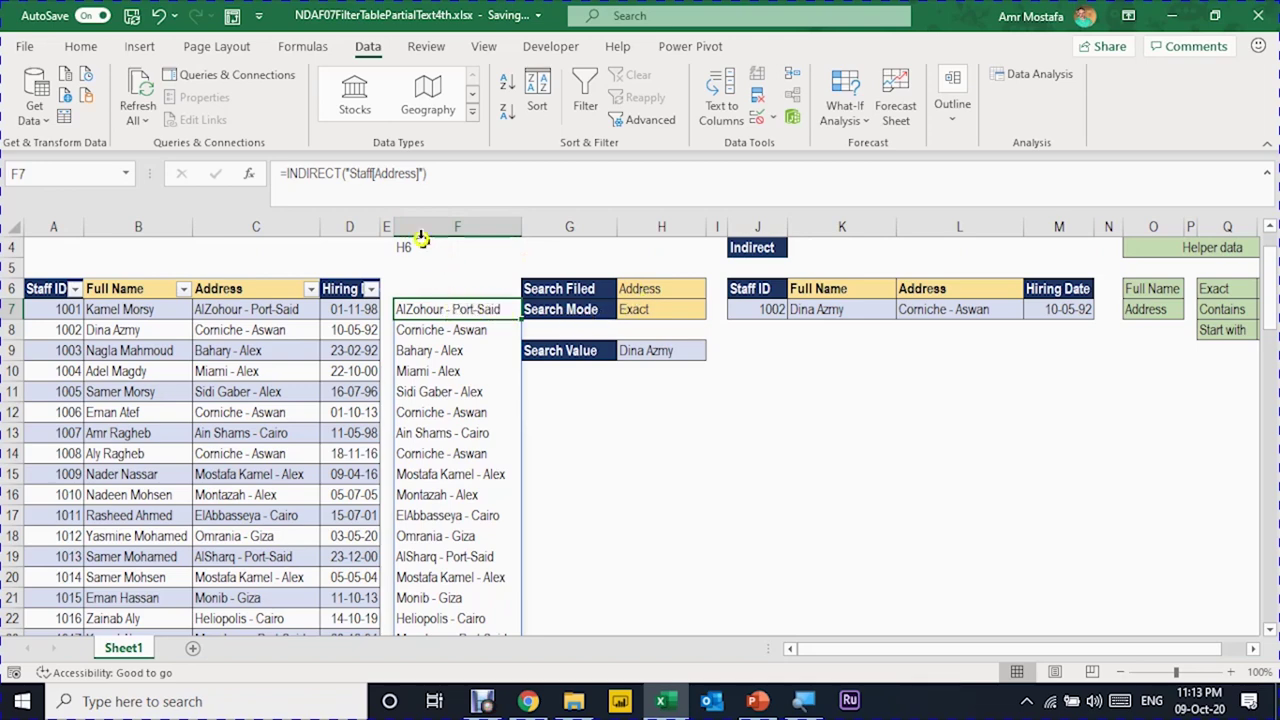
left_click(346, 173)
left_click_drag(345, 173, 427, 174)
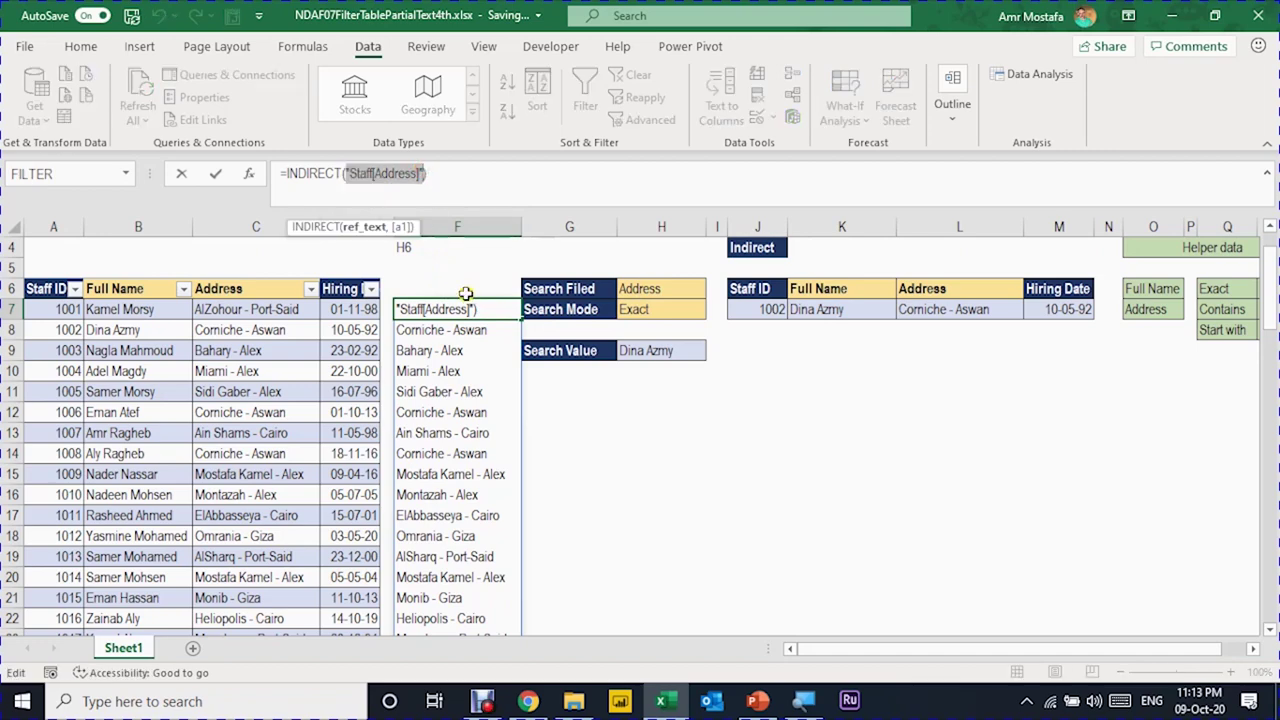
key("Delete")
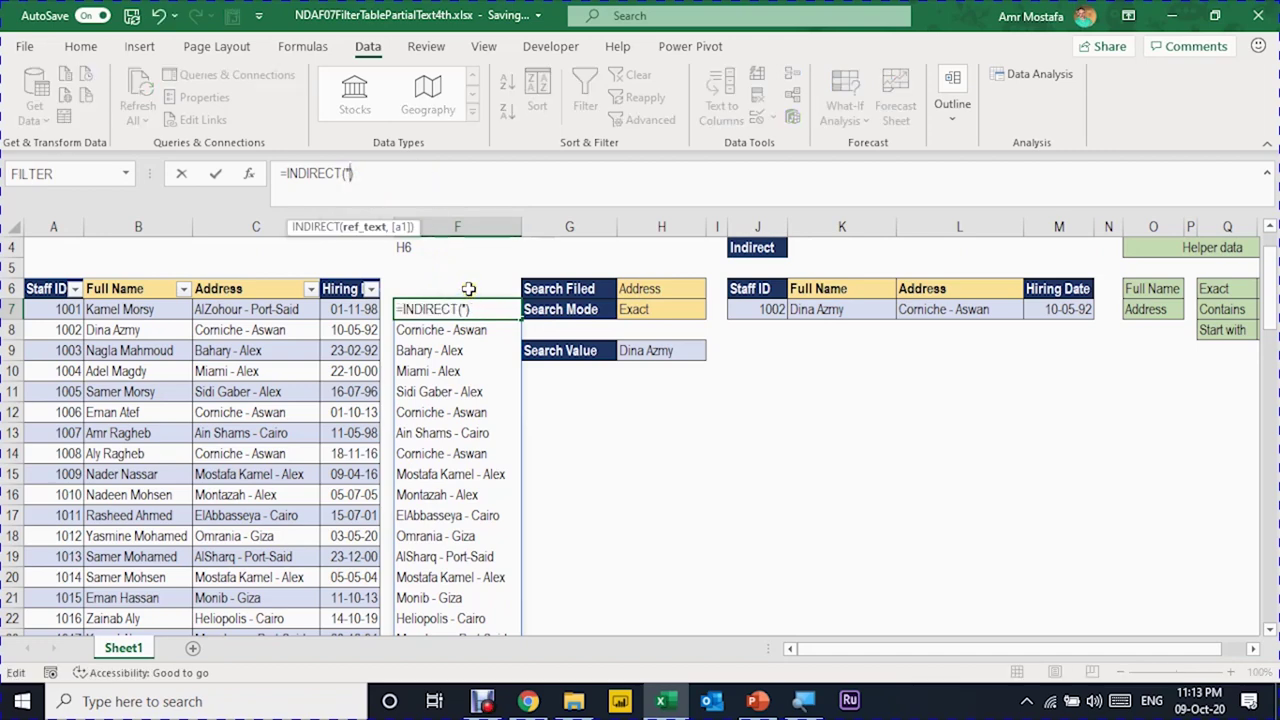
type("Staff")
type("\"")
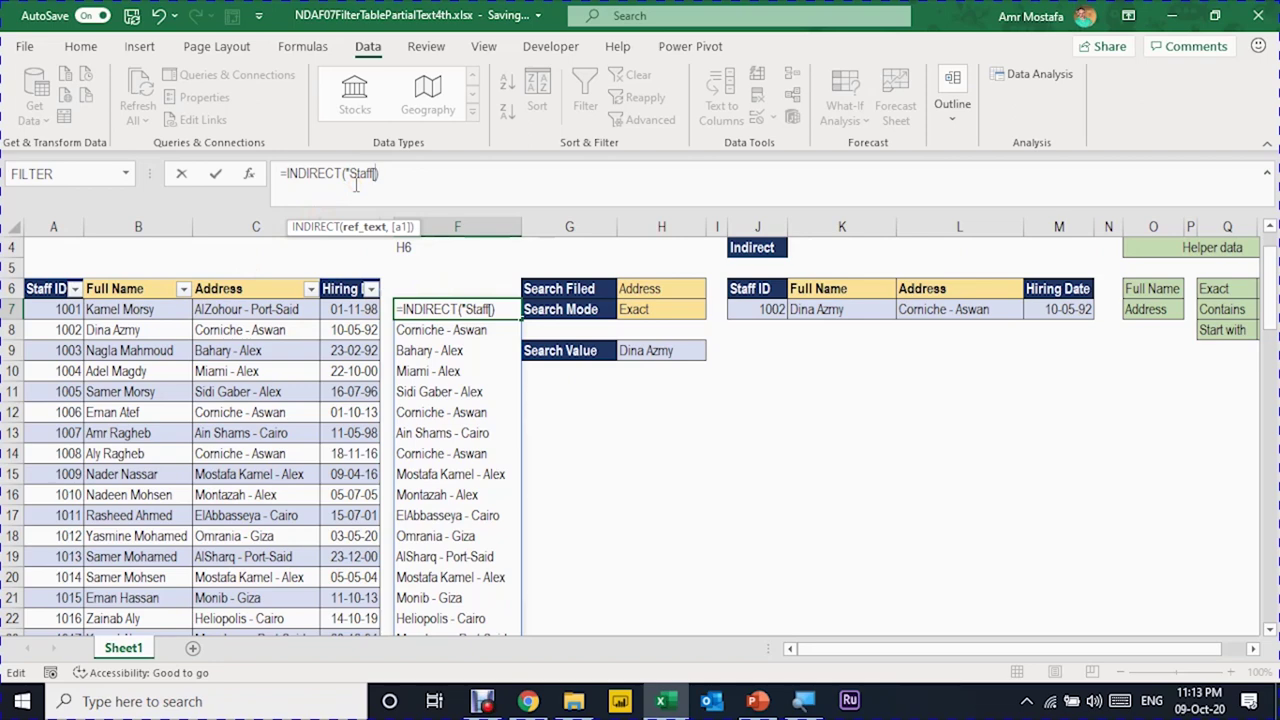
type("[")
type("&")
left_click(640, 289)
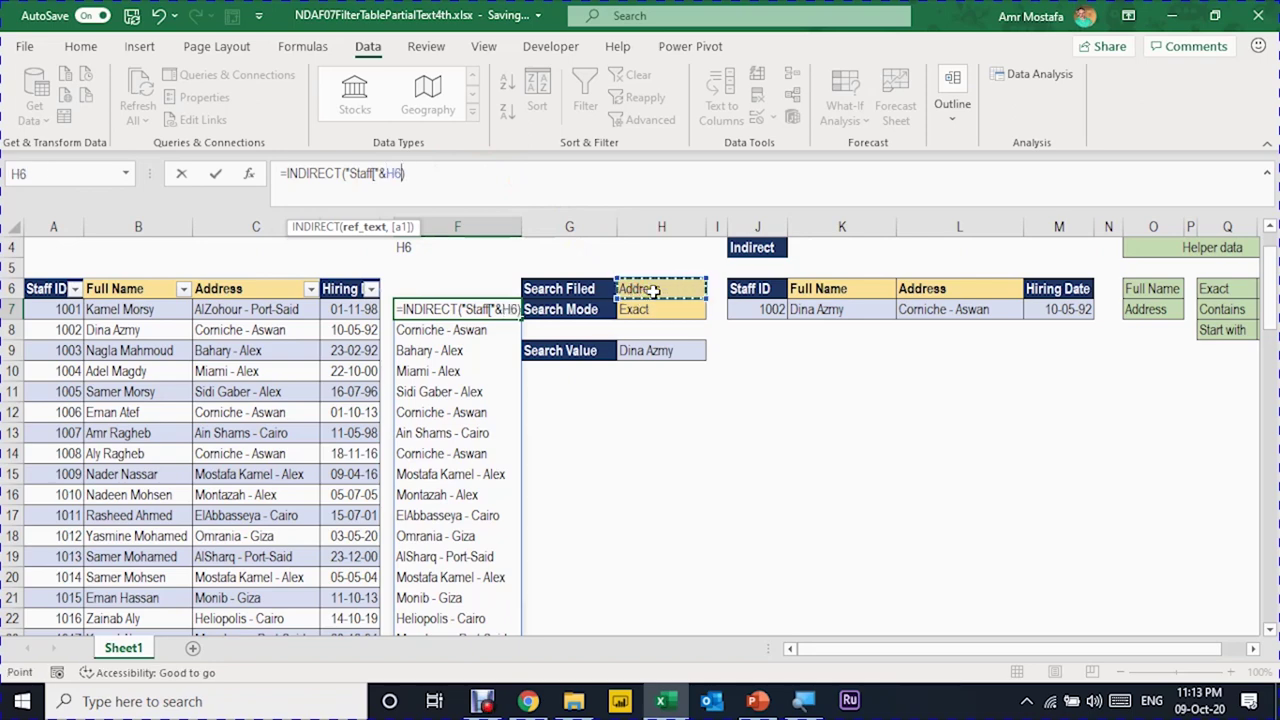
type("&")
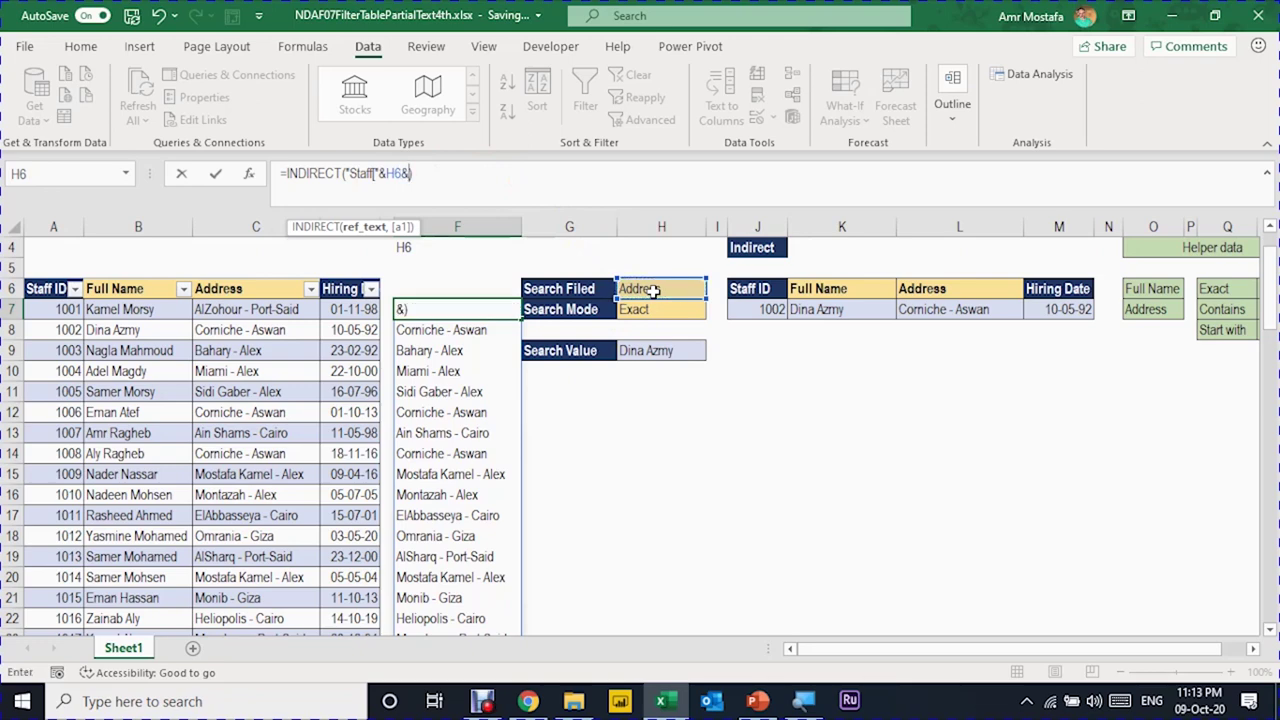
type("\"]")
key("Return")
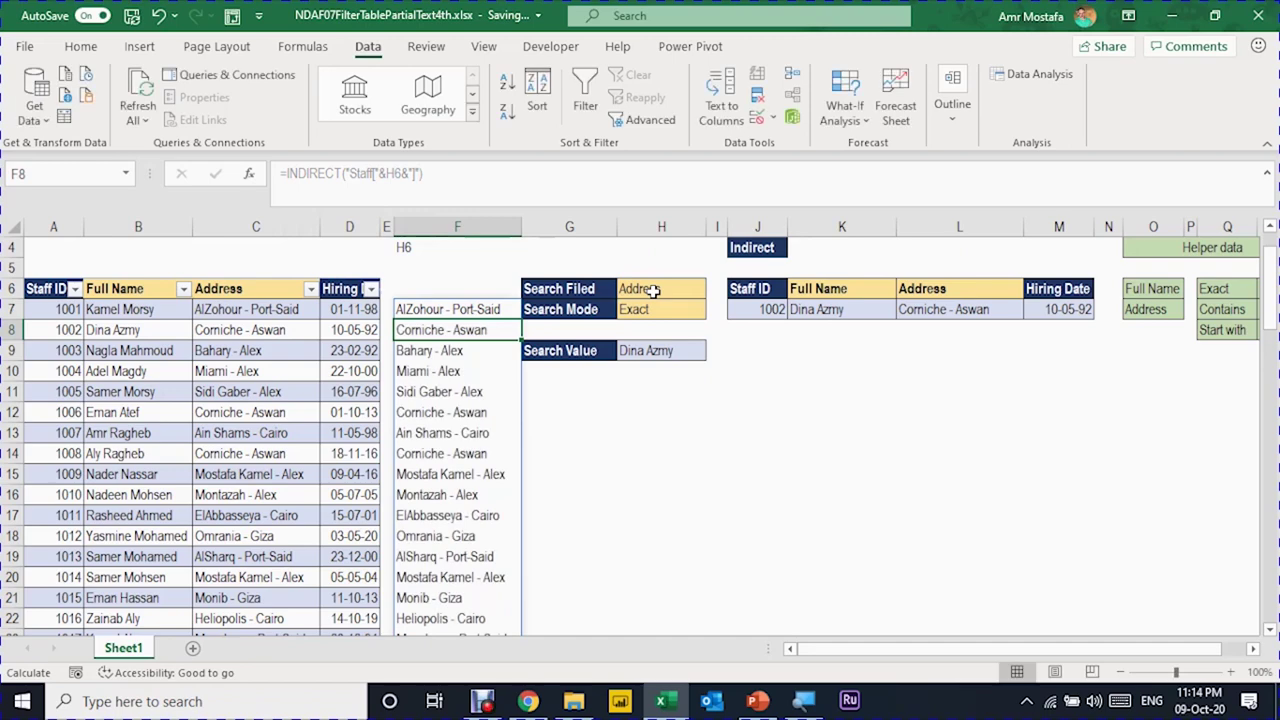
- Compare F7's spilled results against the Address column
key("Up")
key("Left")
key("Left")
key("Left")
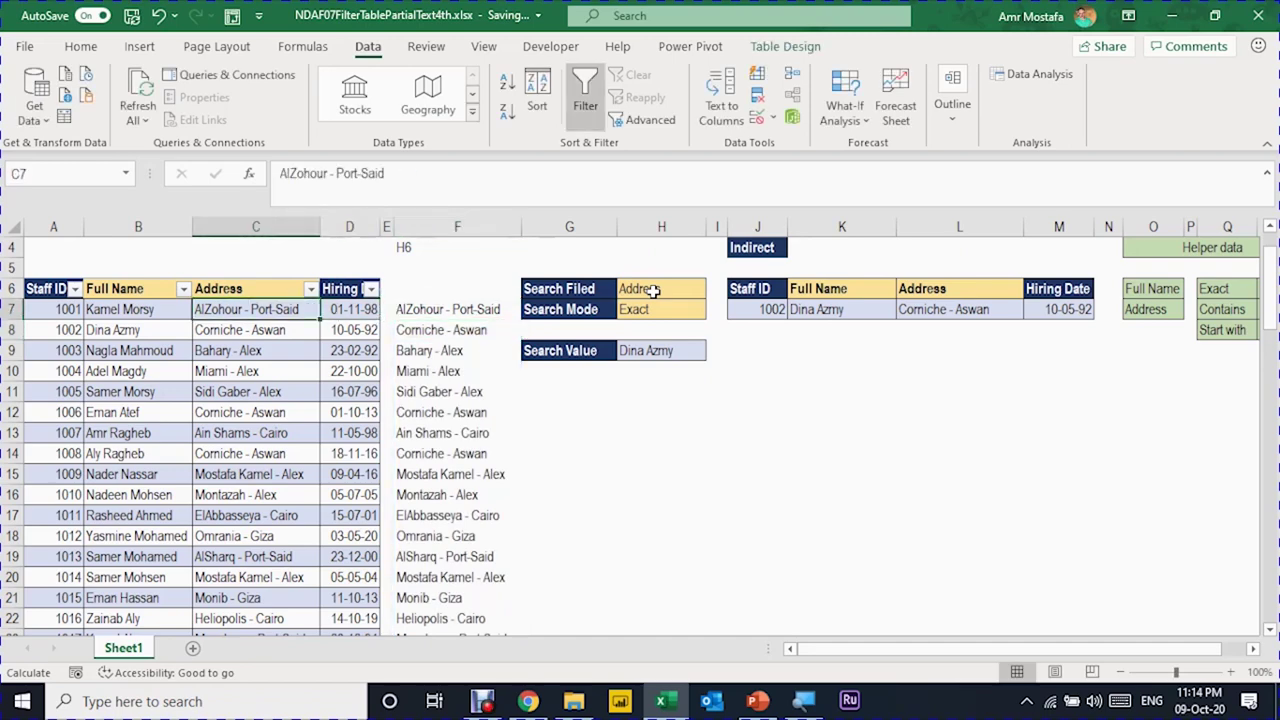
key("Right")
key("Right")
key("Right")
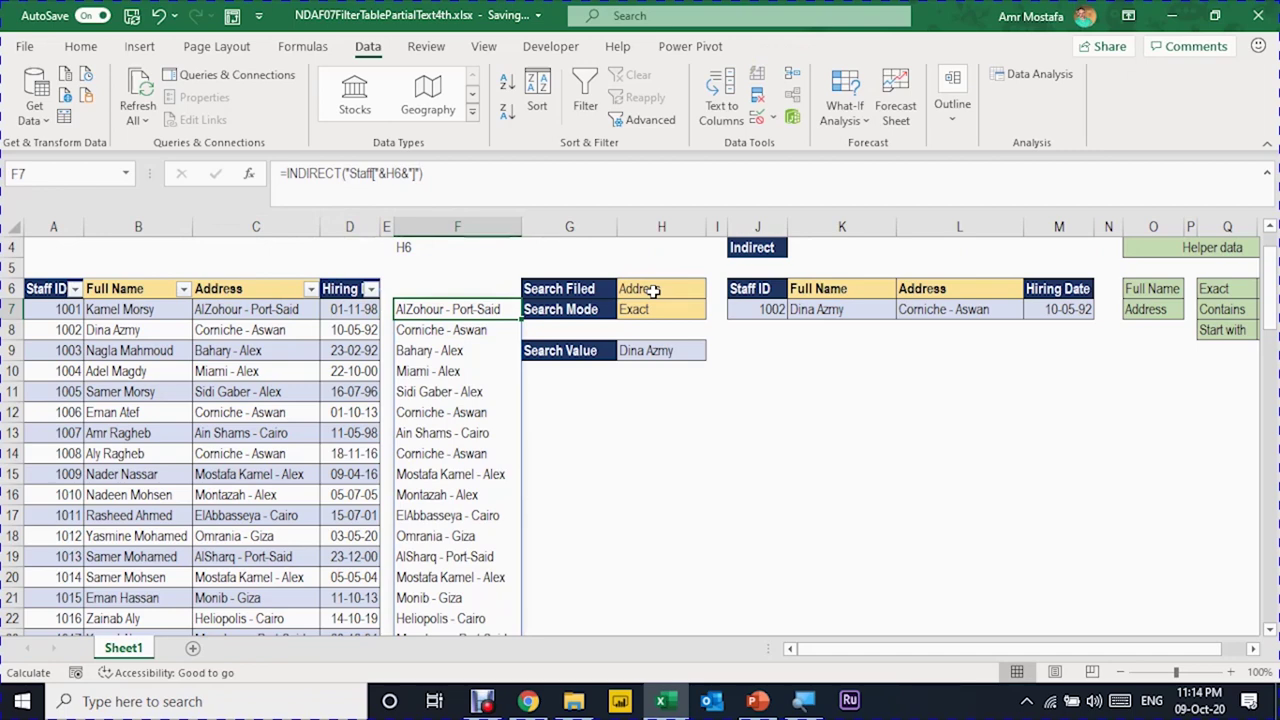
- Set search field H6 to Full Name, then select F7's INDIRECT formula text
left_click(652, 289)
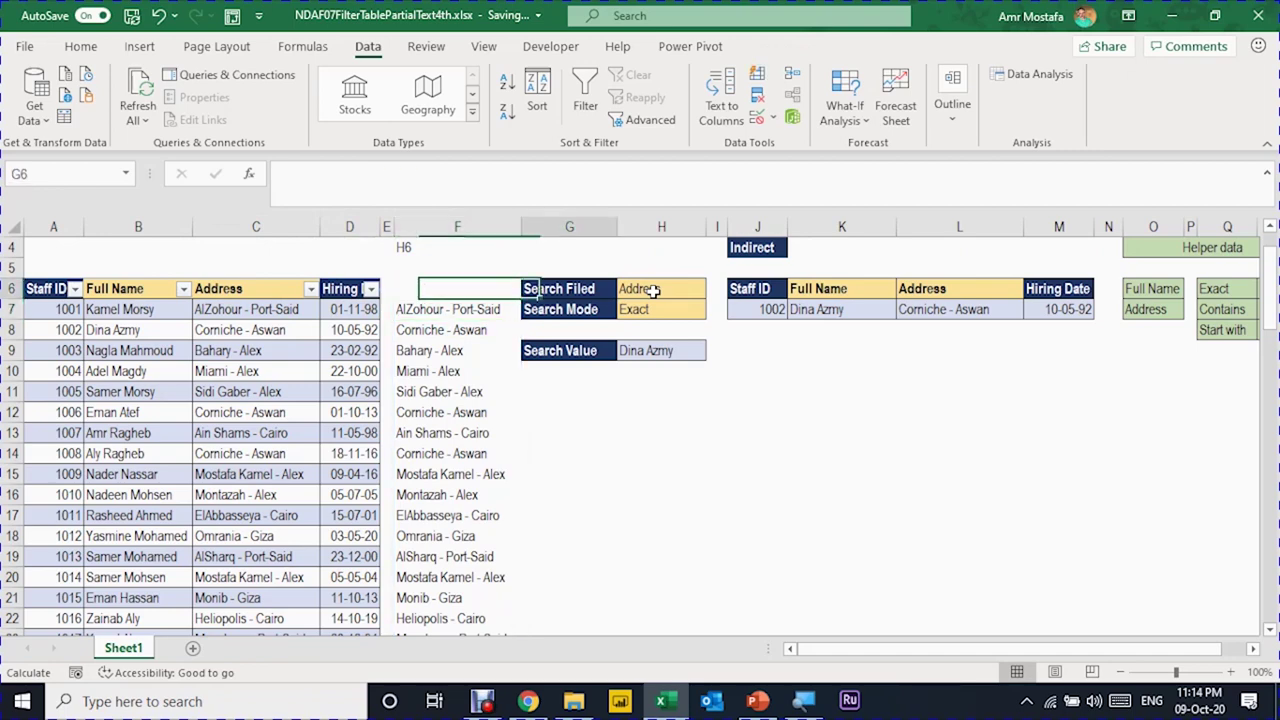
key("alt+Down")
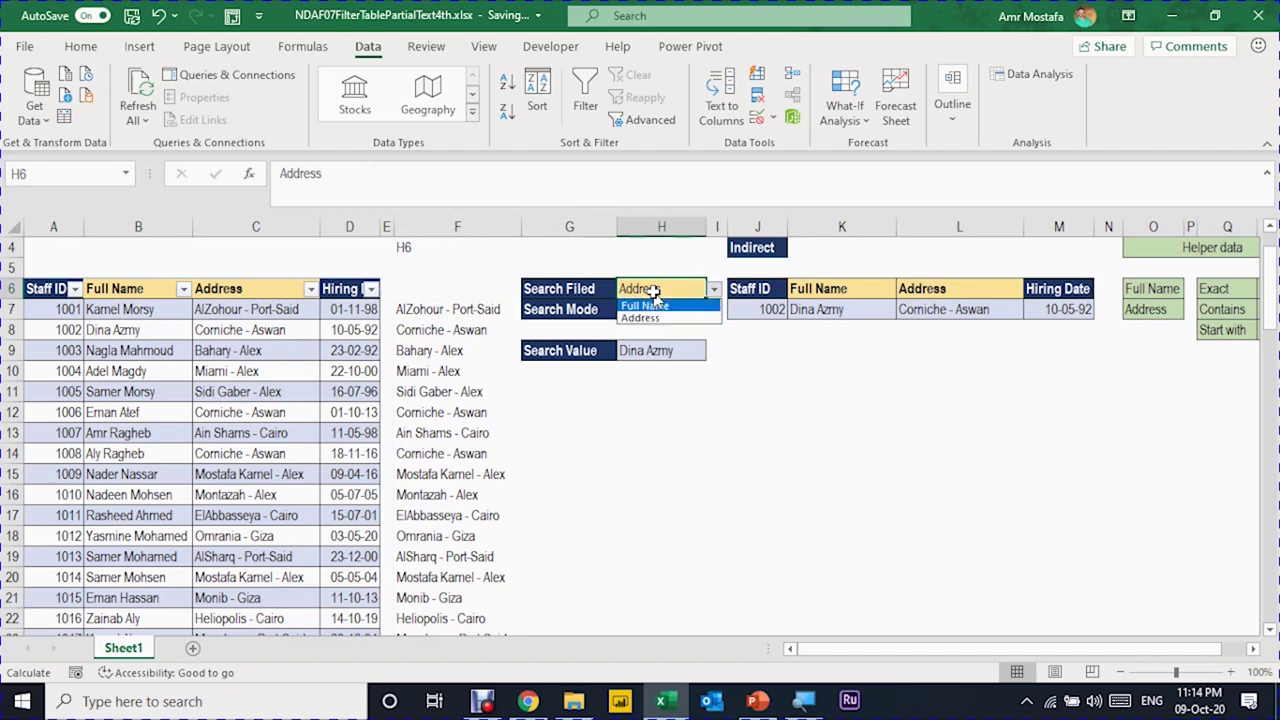
key("Return")
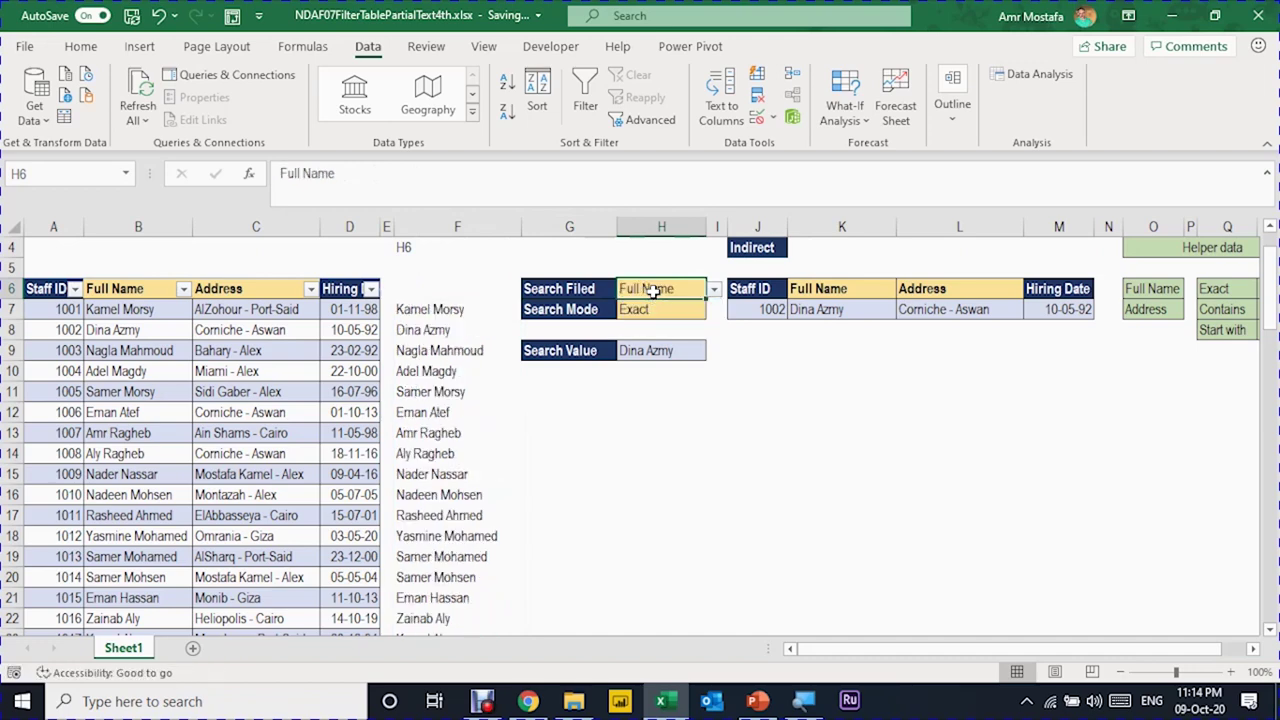
key("Left")
key("Left")
key("Down")
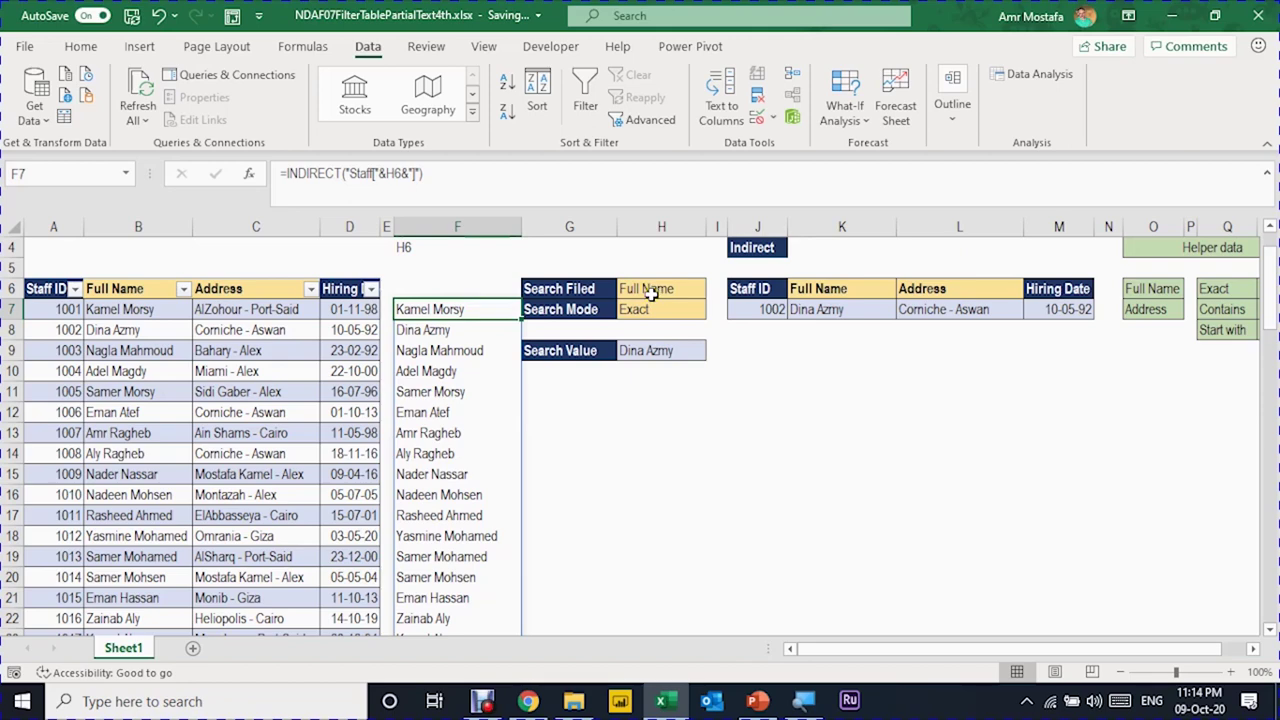
left_click_drag(434, 170, 283, 168)
key("ctrl+c")
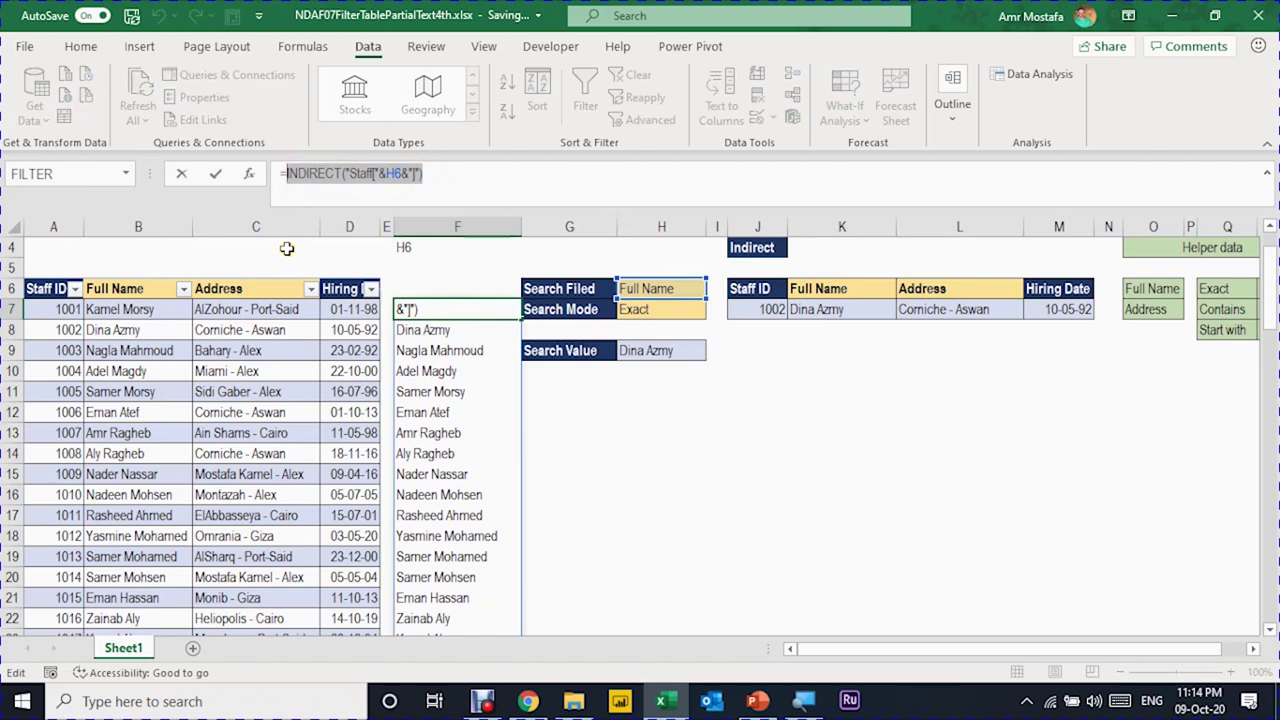
- Replace Staff[Full Name] in J7's FILTER formula with INDIRECT("Staff["&H6&"]")
key("Escape")
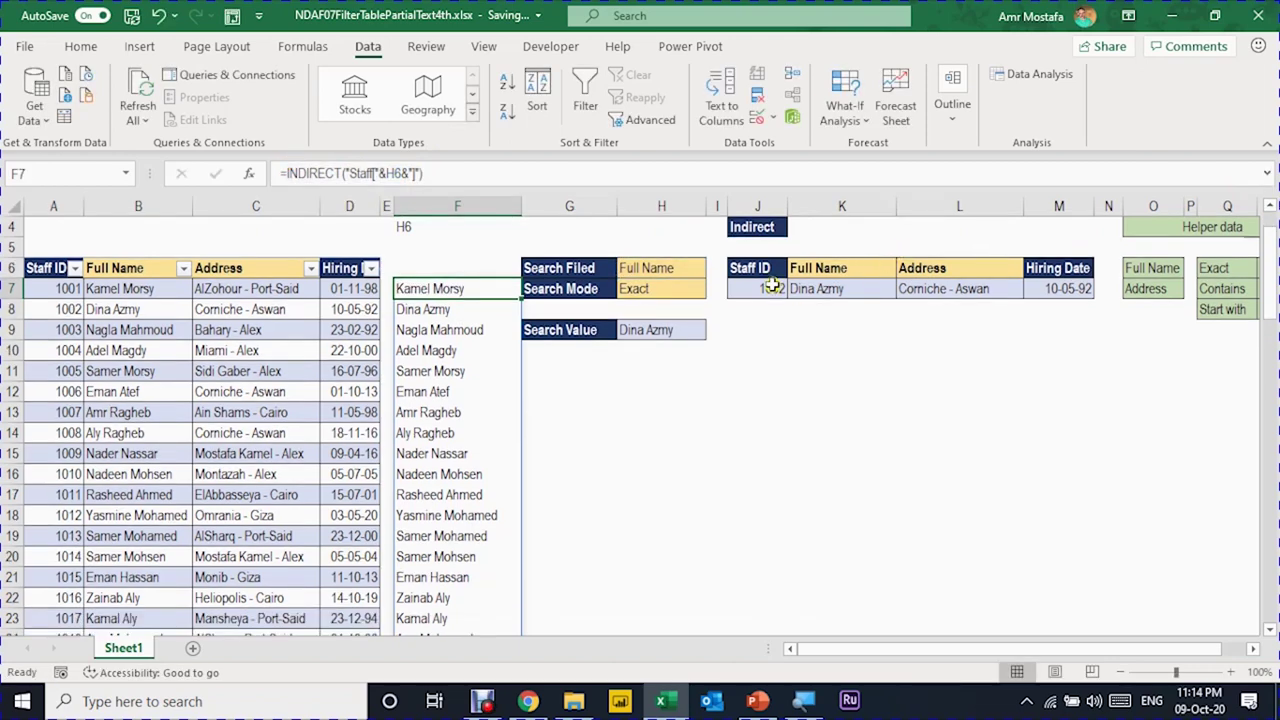
left_click(768, 287)
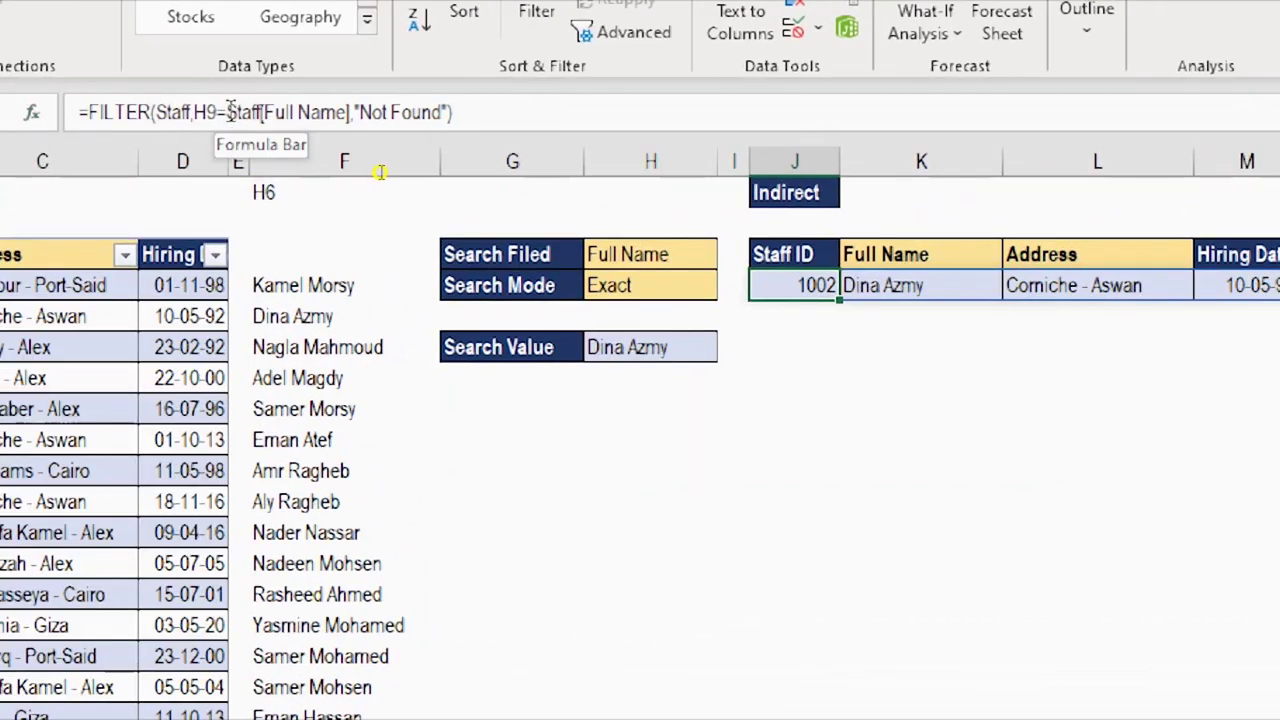
left_click_drag(226, 112, 349, 112)
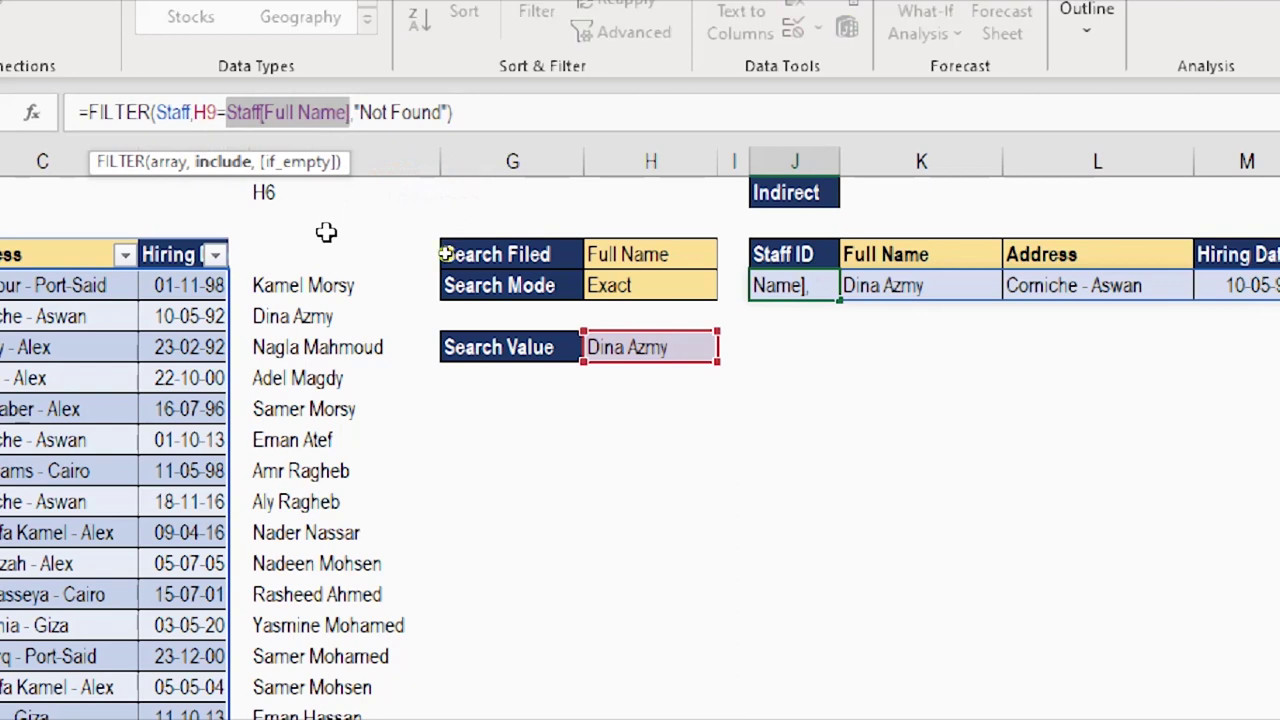
key("ctrl+v")
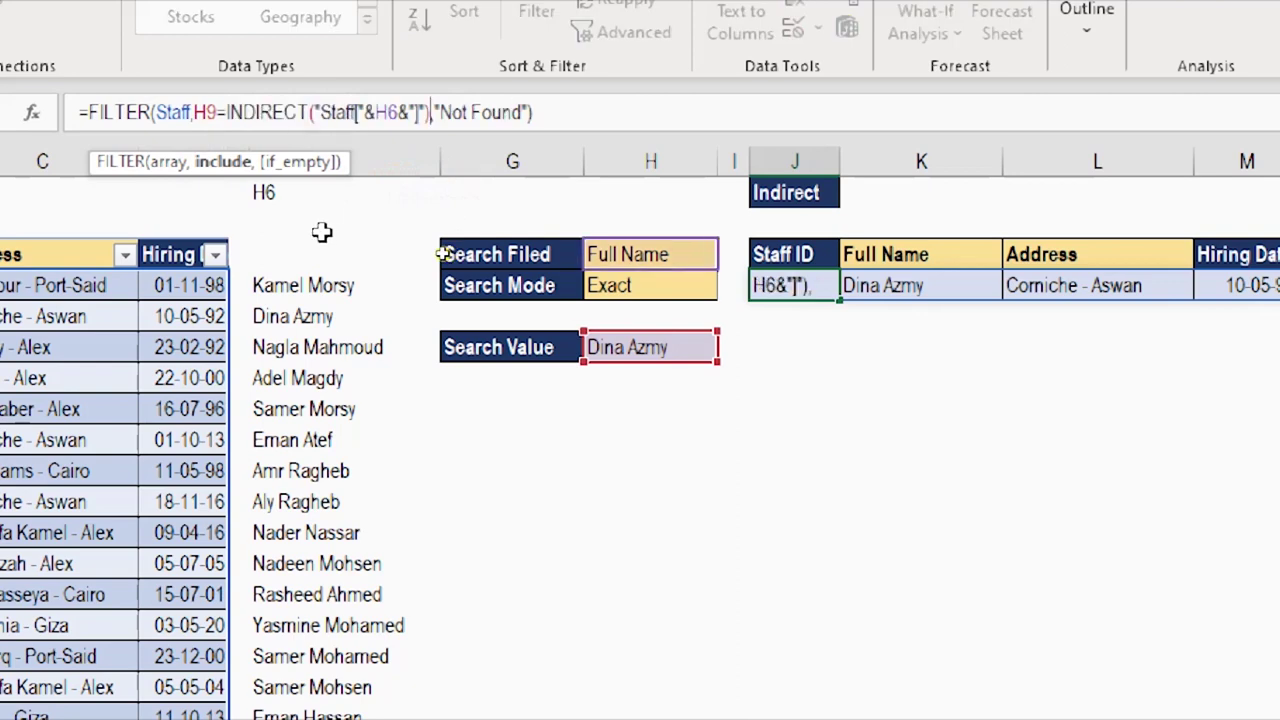
key("Return")
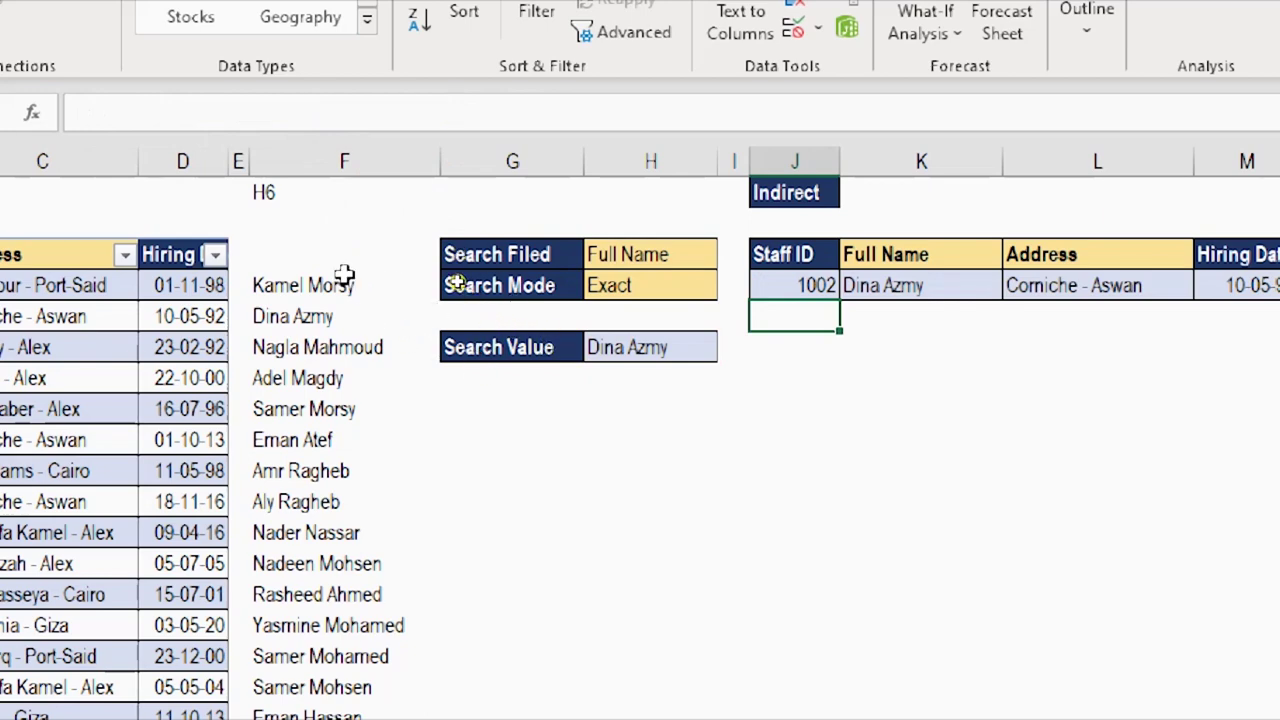
- Paste the INDIRECT expression as a text note in K4 beside the Indirect label
left_click(905, 194)
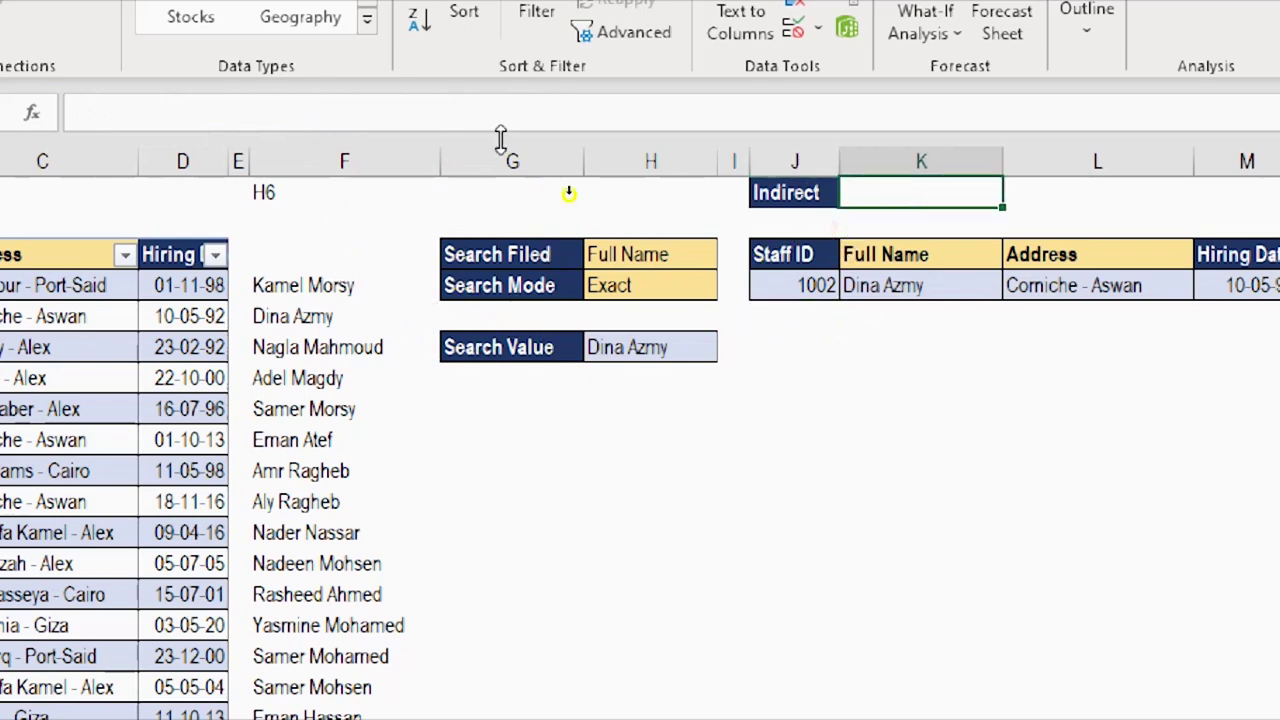
double_click(886, 190)
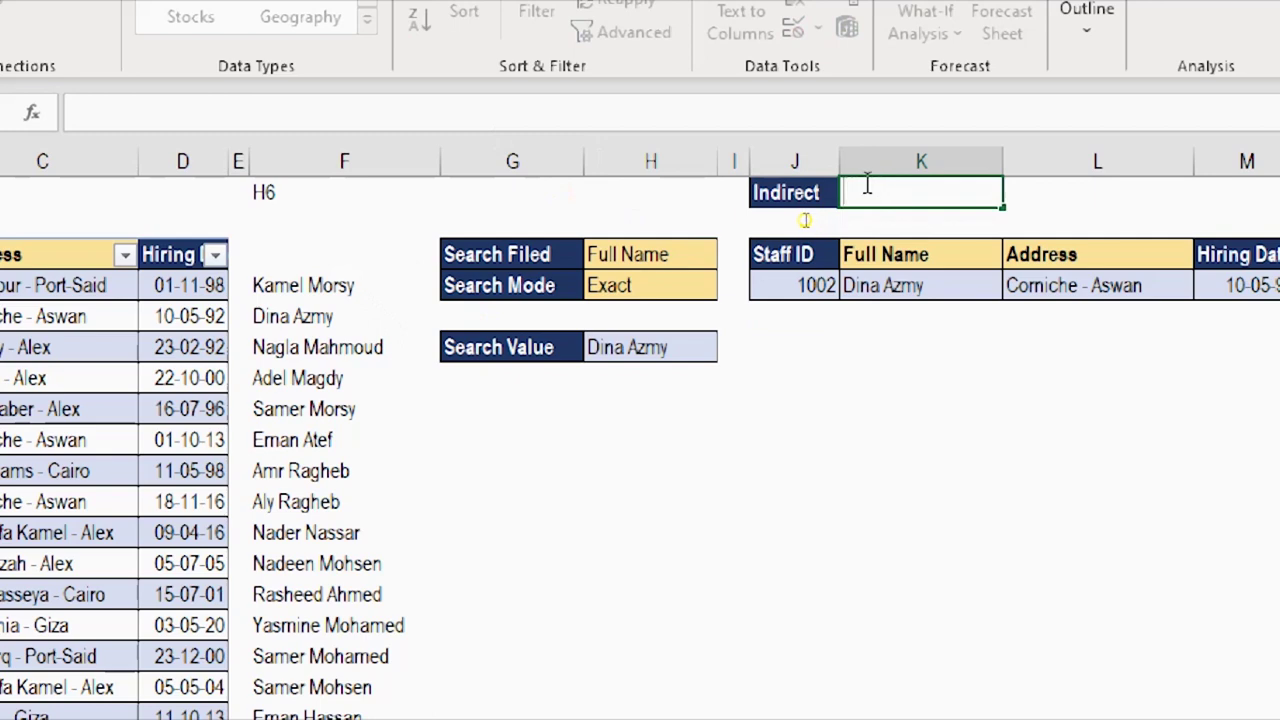
key("ctrl+v")
key("Return")
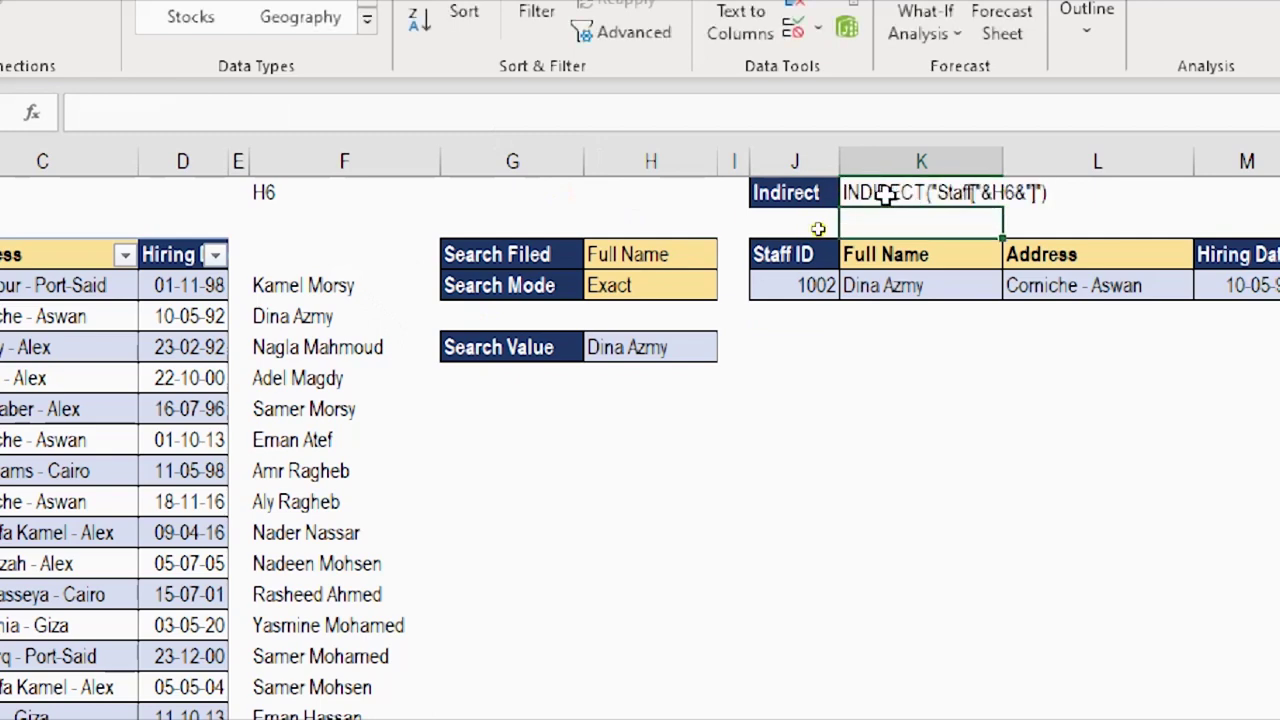
left_click(652, 266)
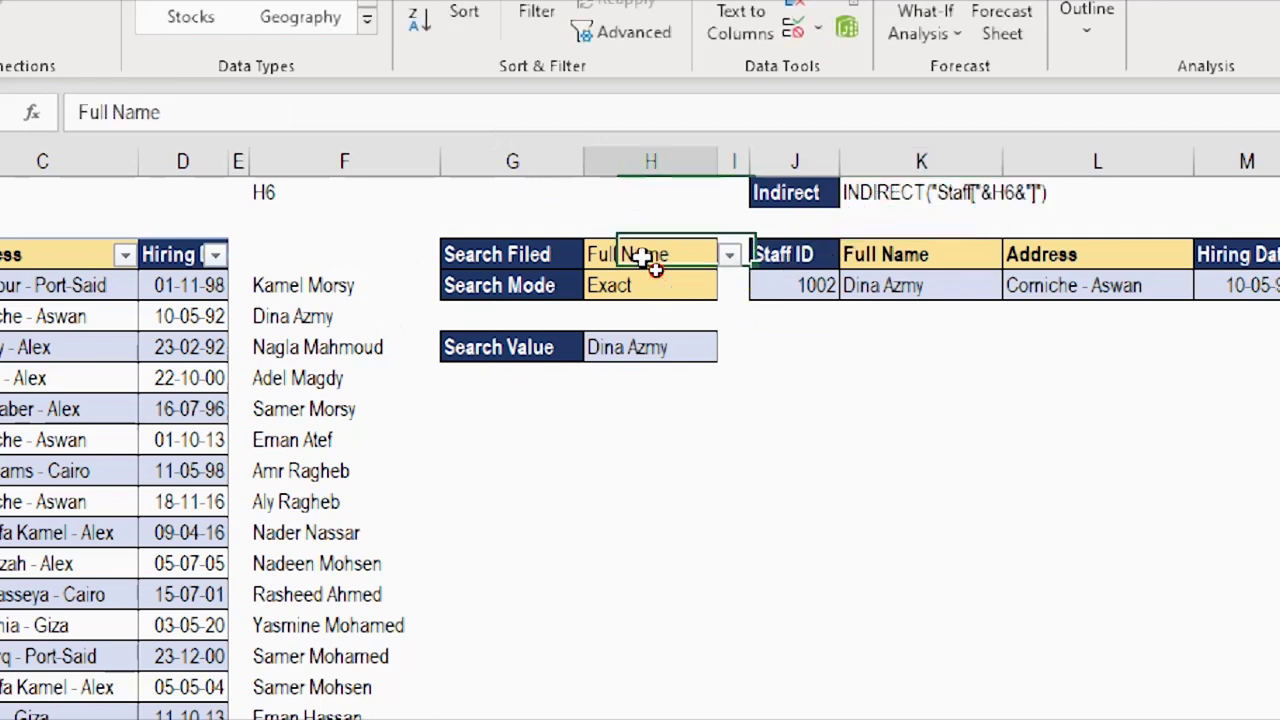
- Search the Address field for Dokki - Giza, returning three staff
left_click(729, 256)
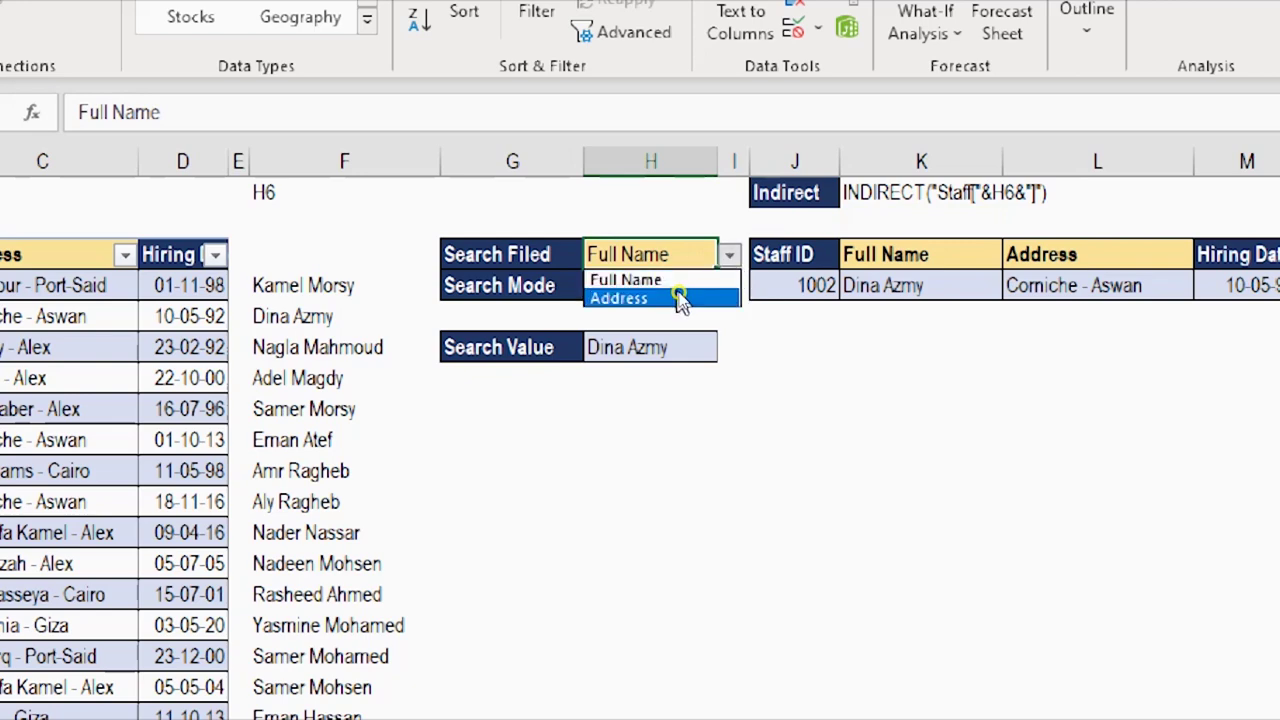
left_click(676, 298)
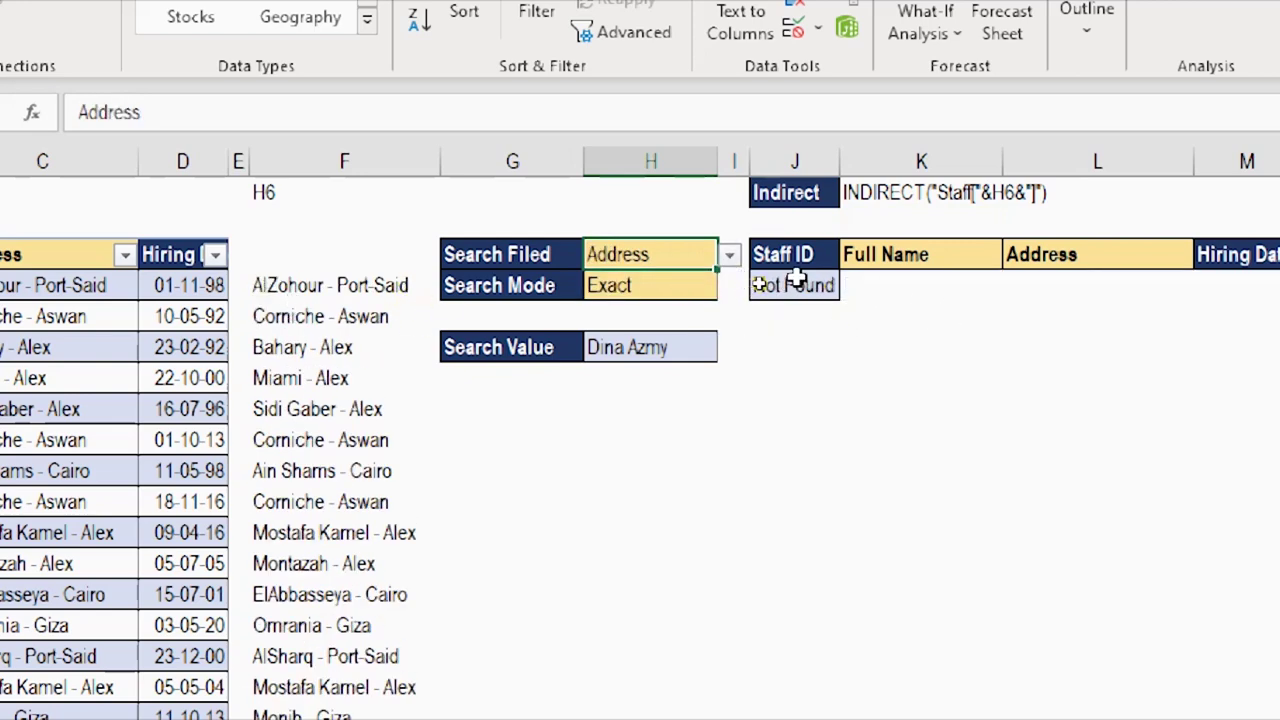
left_click(637, 347)
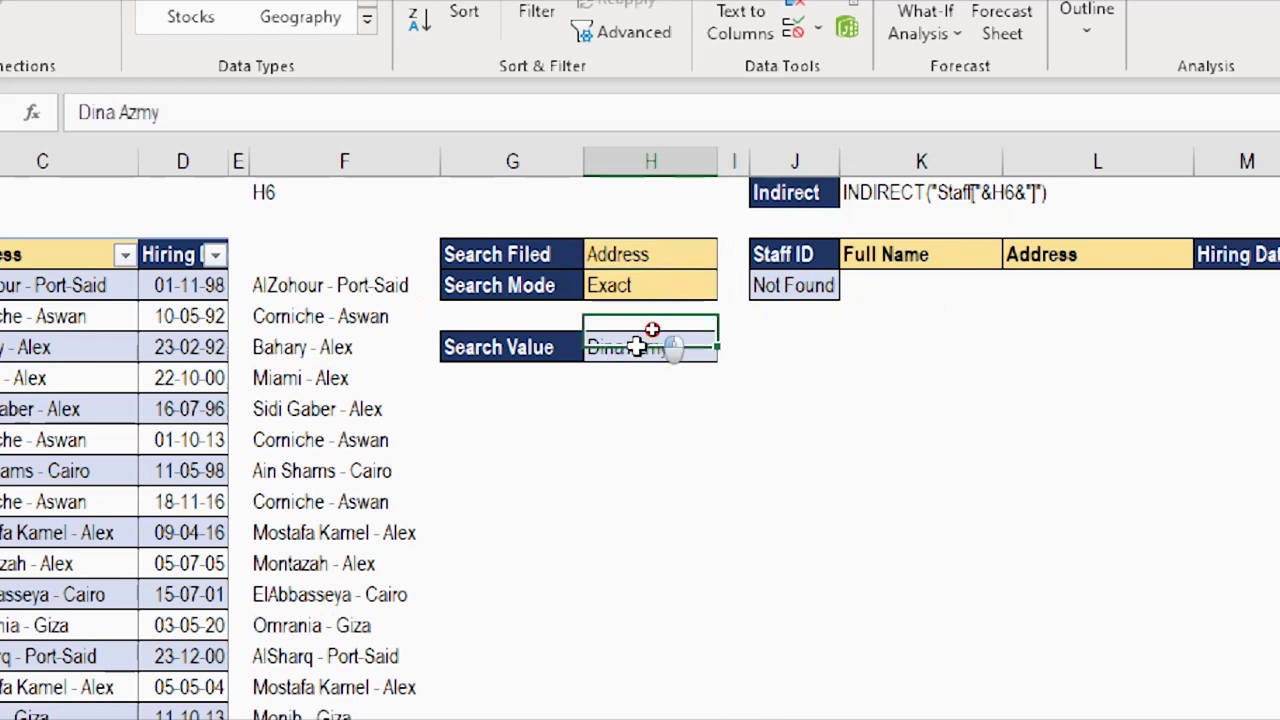
type("Dokki -")
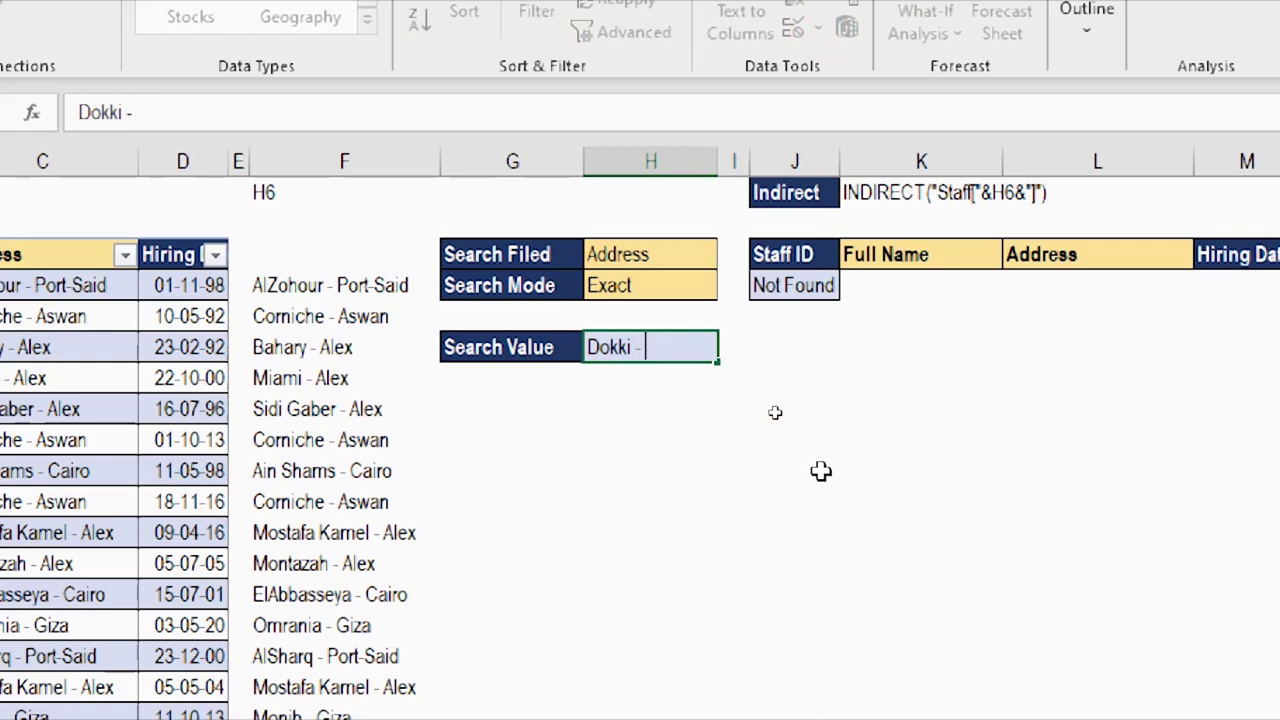
type(" Giza")
key("Return")
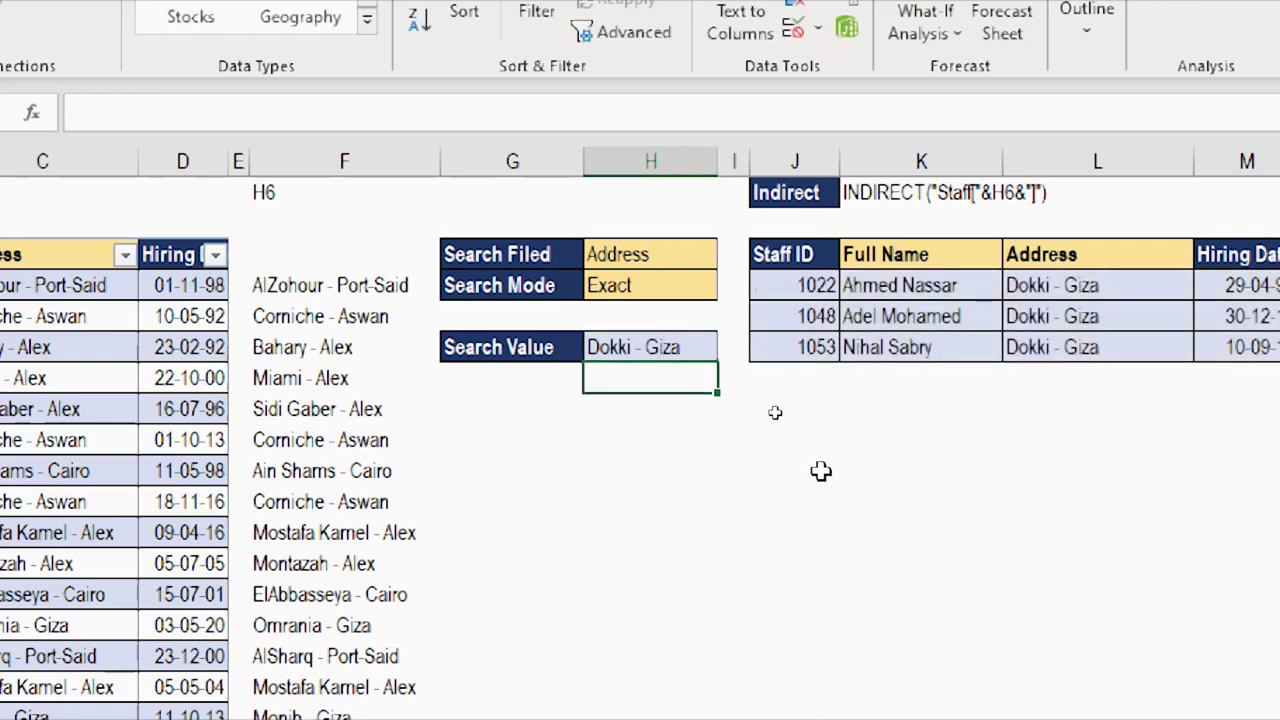
key("Up")
key("Right")
key("Right")
key("Right")
key("Right")
key("Right")
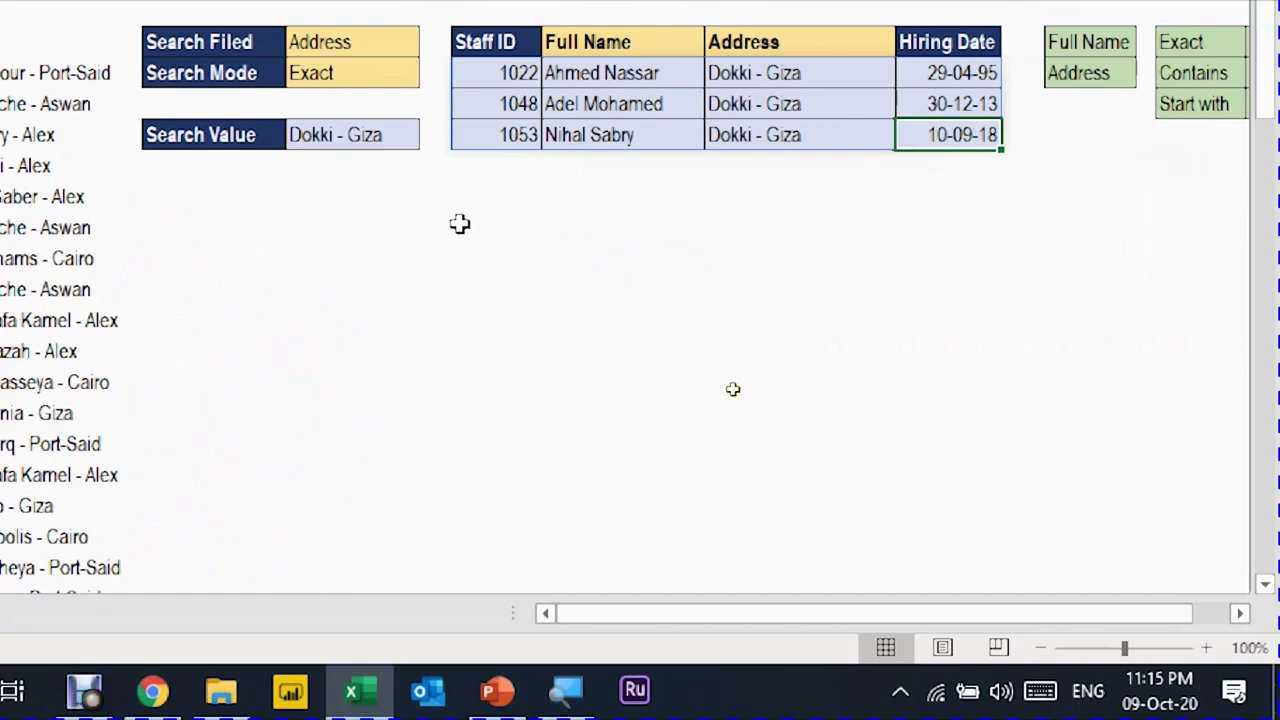
left_click(378, 42)
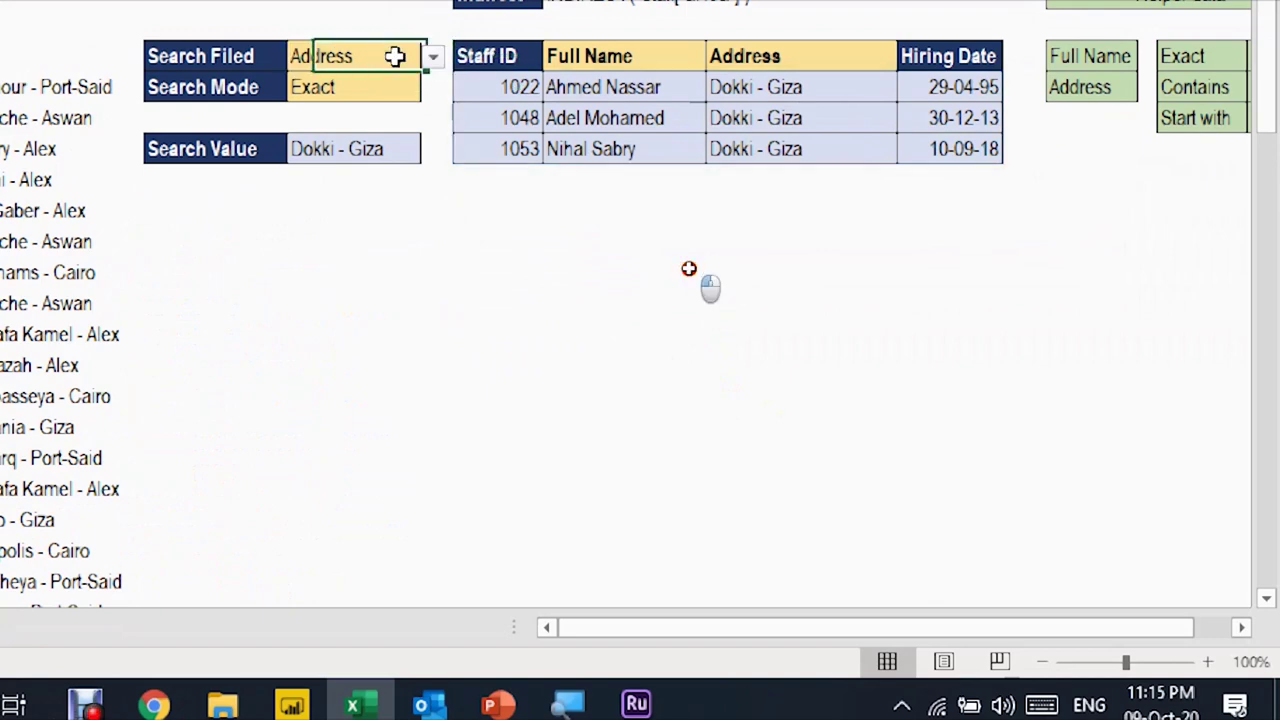
left_click(433, 57)
left_click(398, 84)
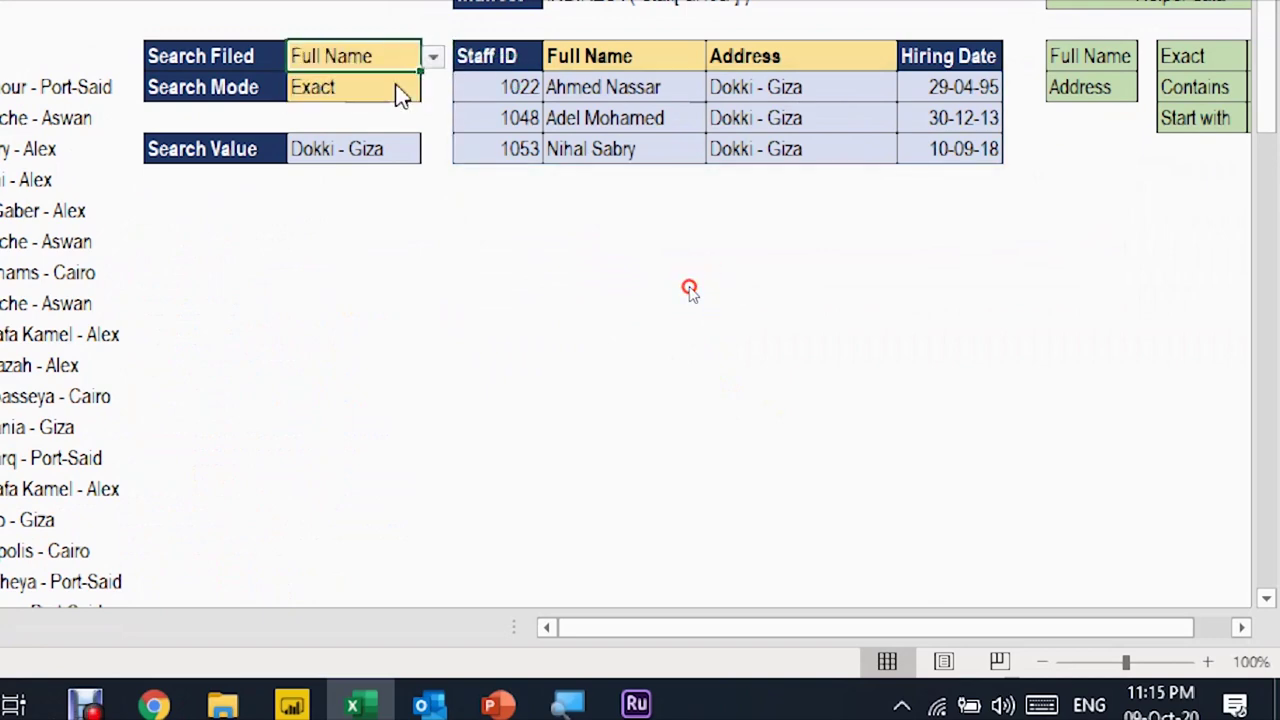
left_click(363, 148)
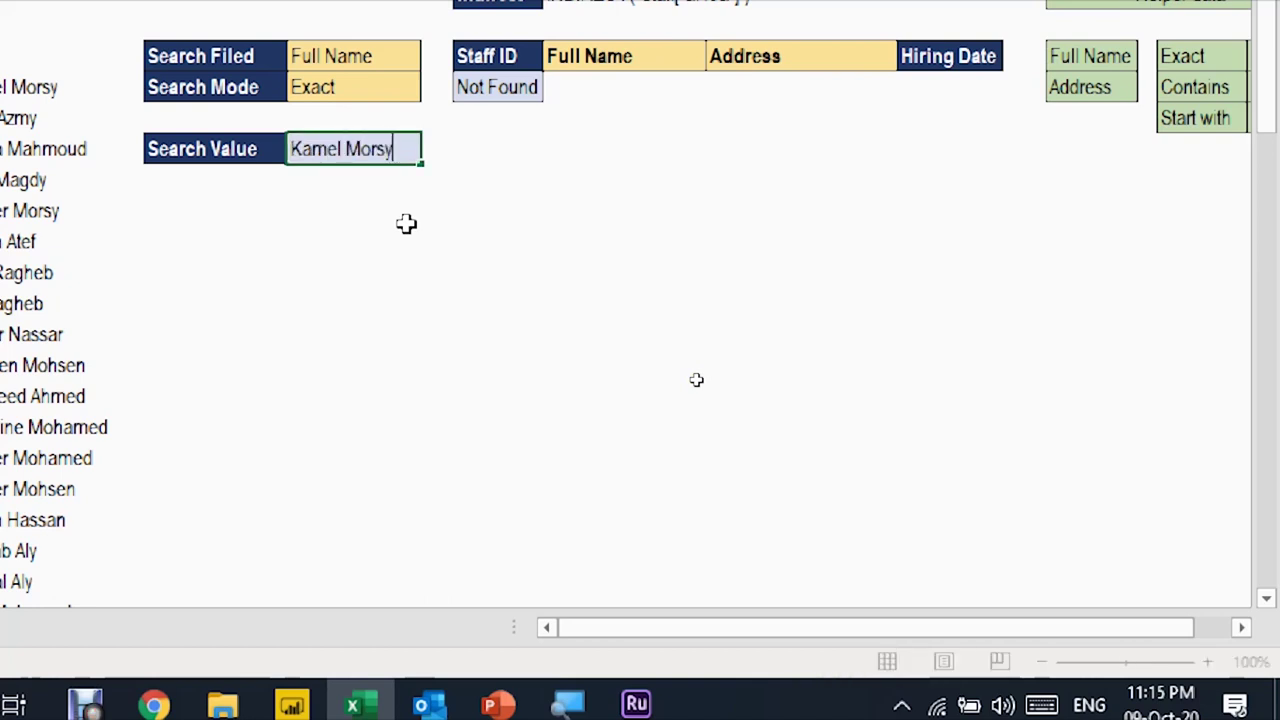
key("Return")
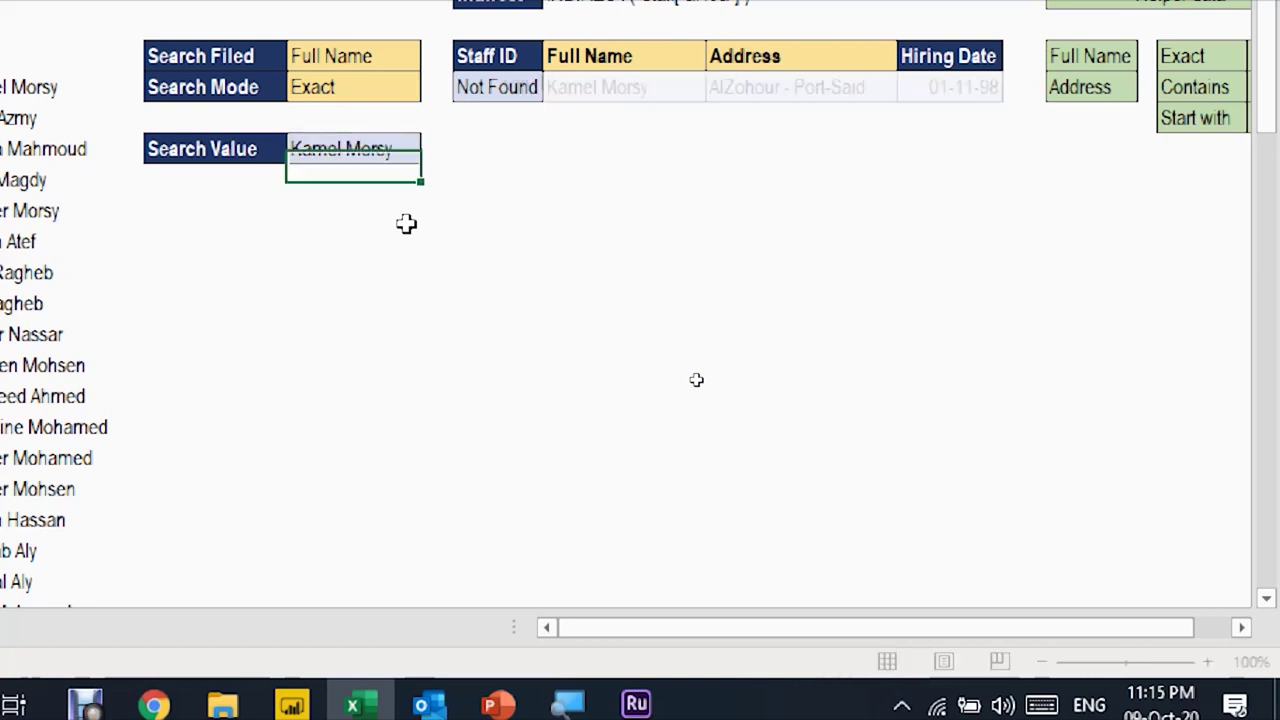
key("Up")
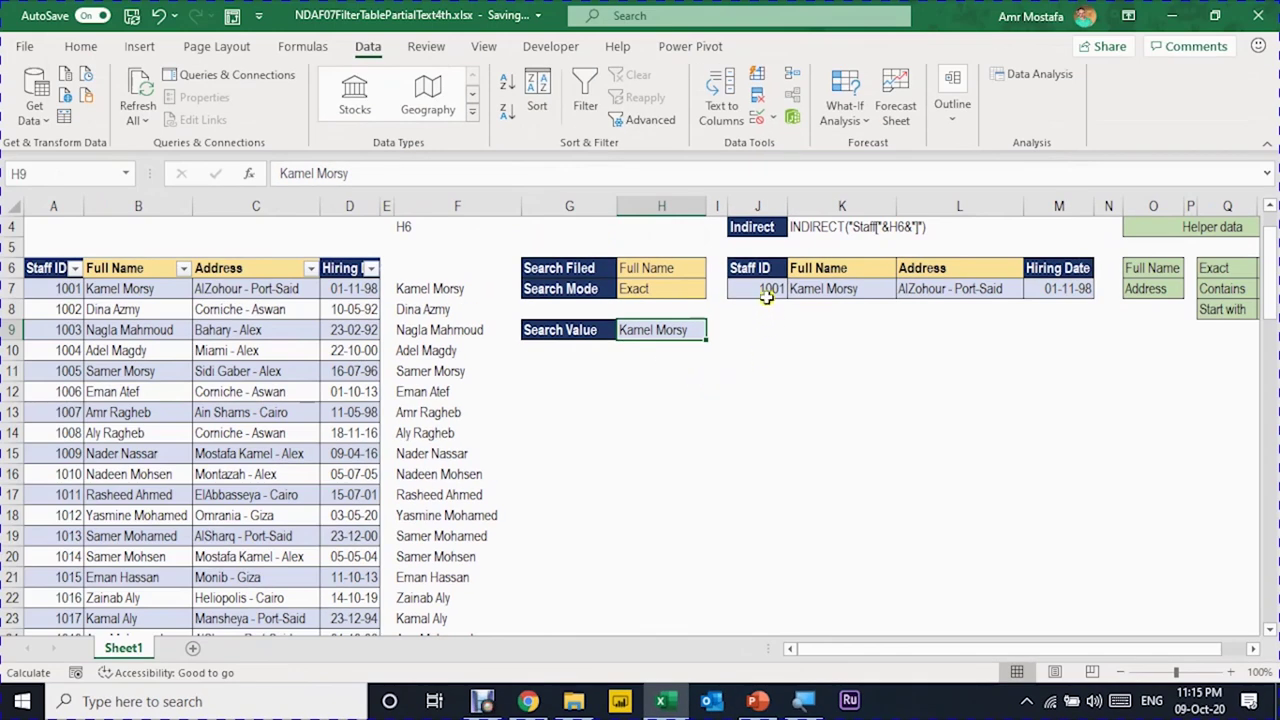
- Copy J7's FILTER formula text and paste it as a note beside the F#1 label
left_click(766, 296)
scroll(766, 349, "up", 1)
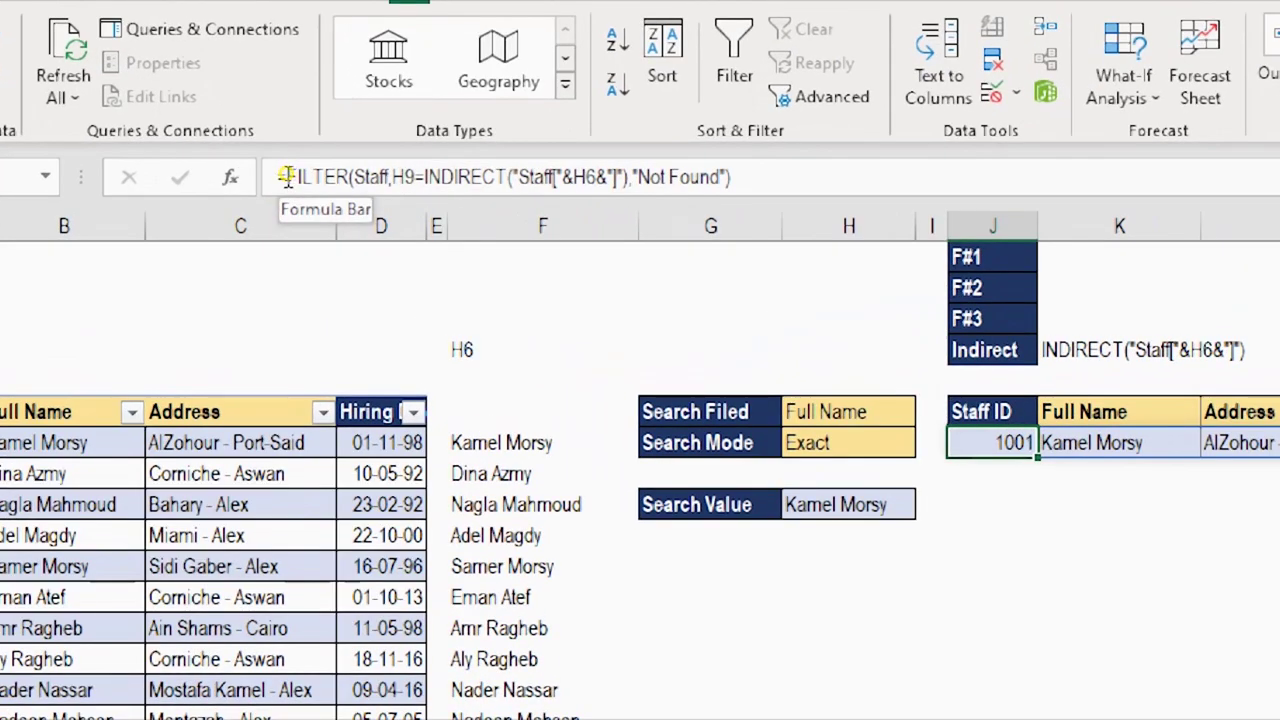
left_click_drag(287, 177, 770, 163)
key("ctrl+c")
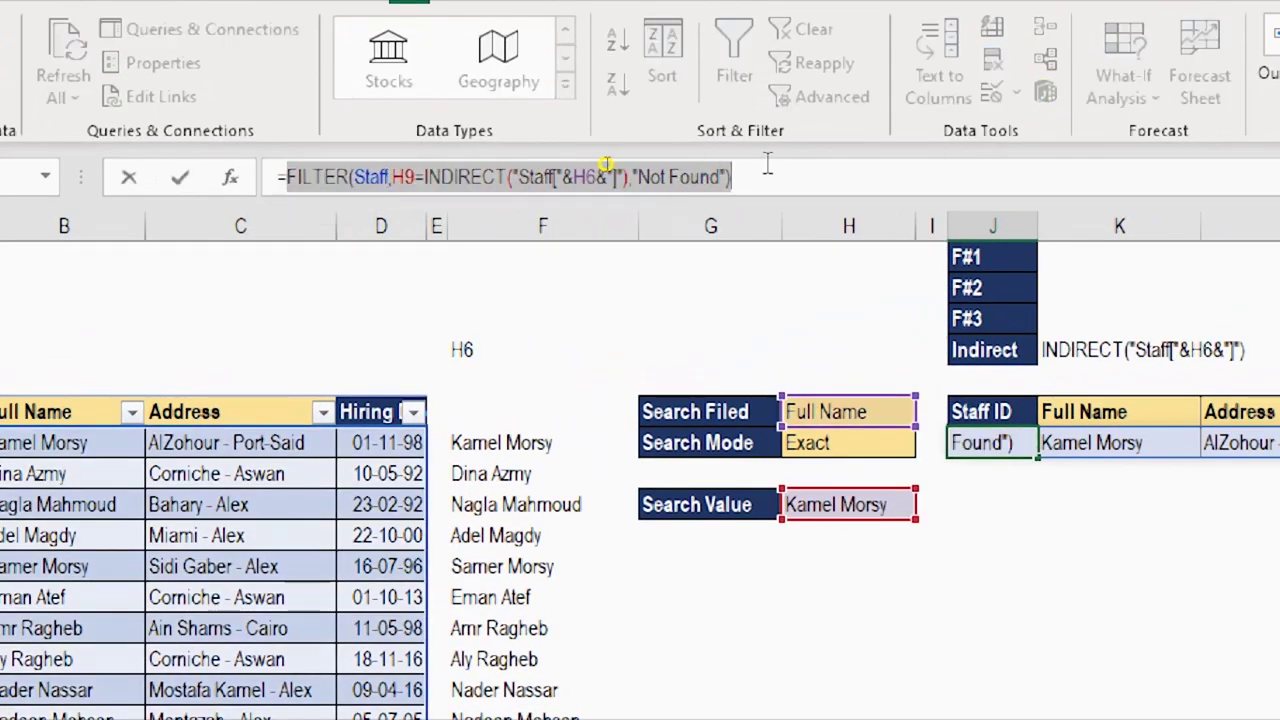
key("Escape")
left_click(1101, 260)
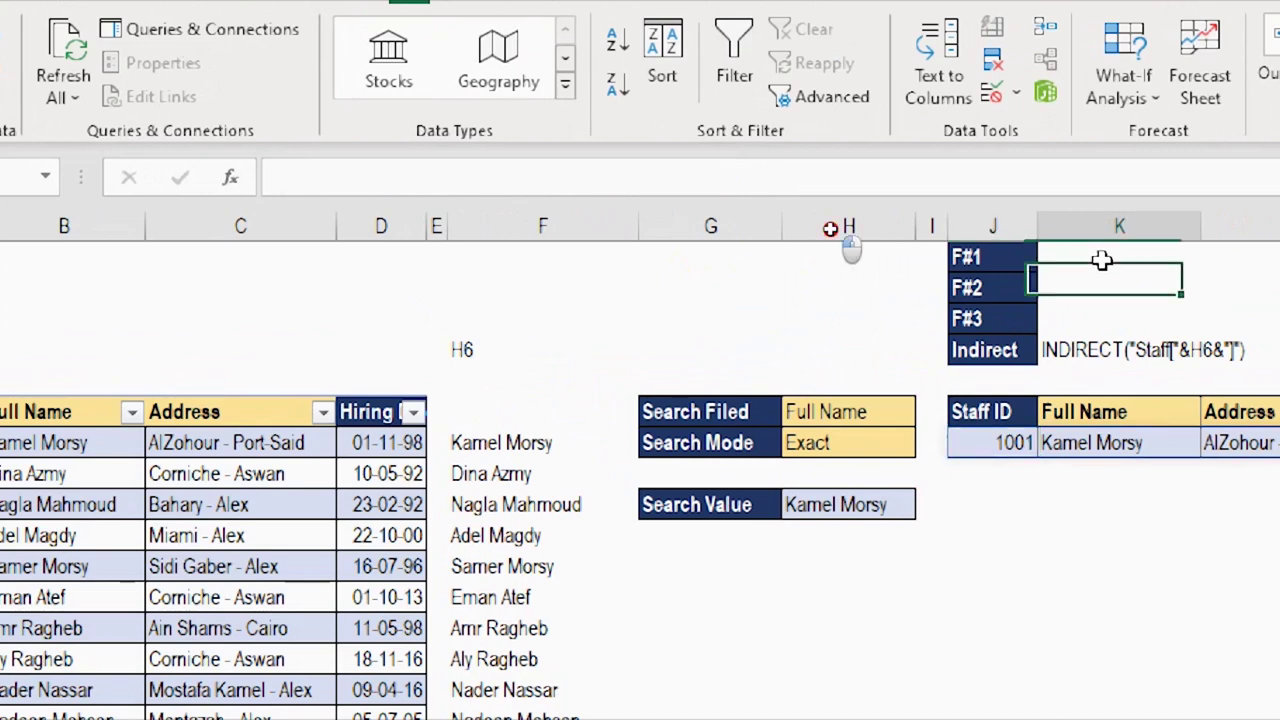
key("F2")
key("ctrl+v")
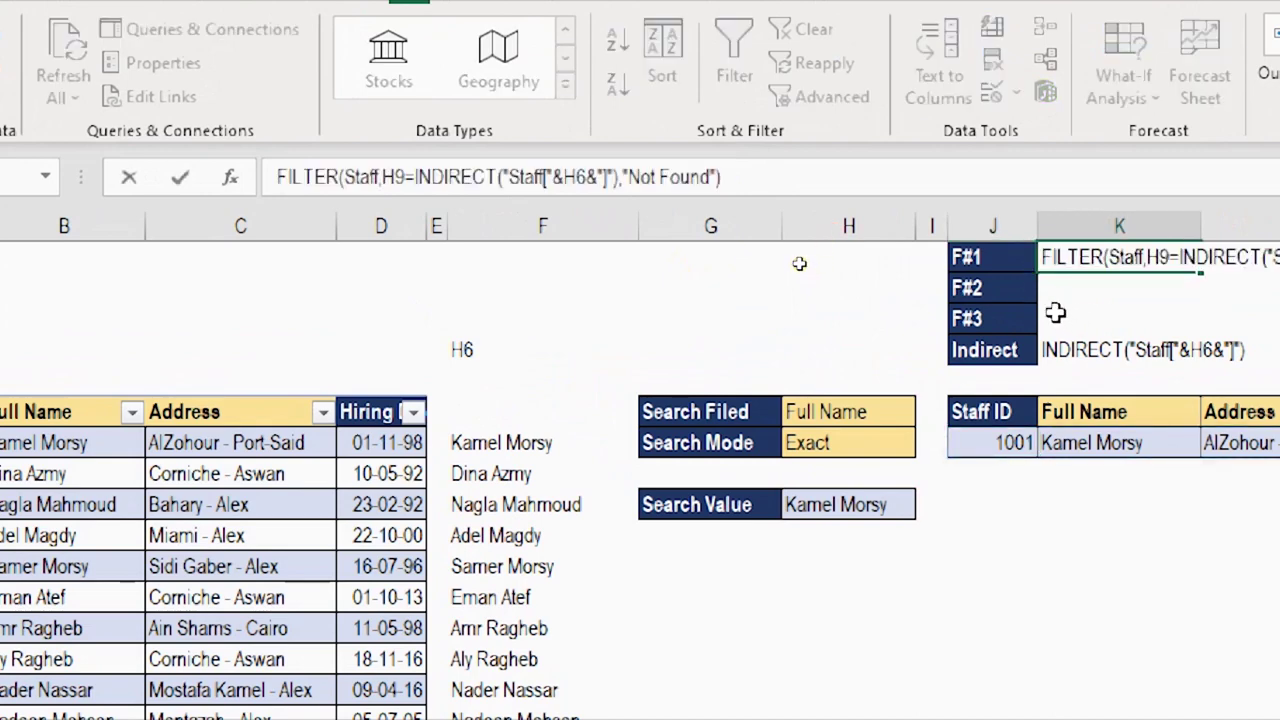
key("Return")
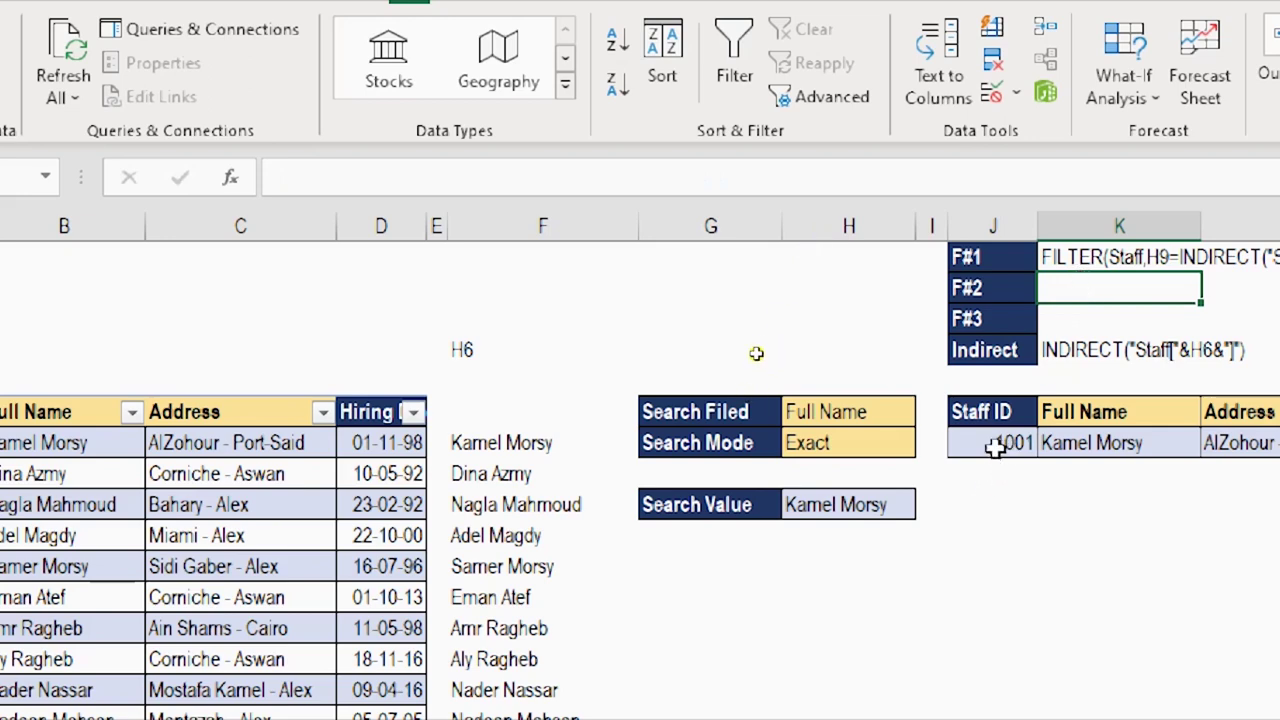
left_click(848, 442)
- Switch the search mode to Contains
left_click(928, 450)
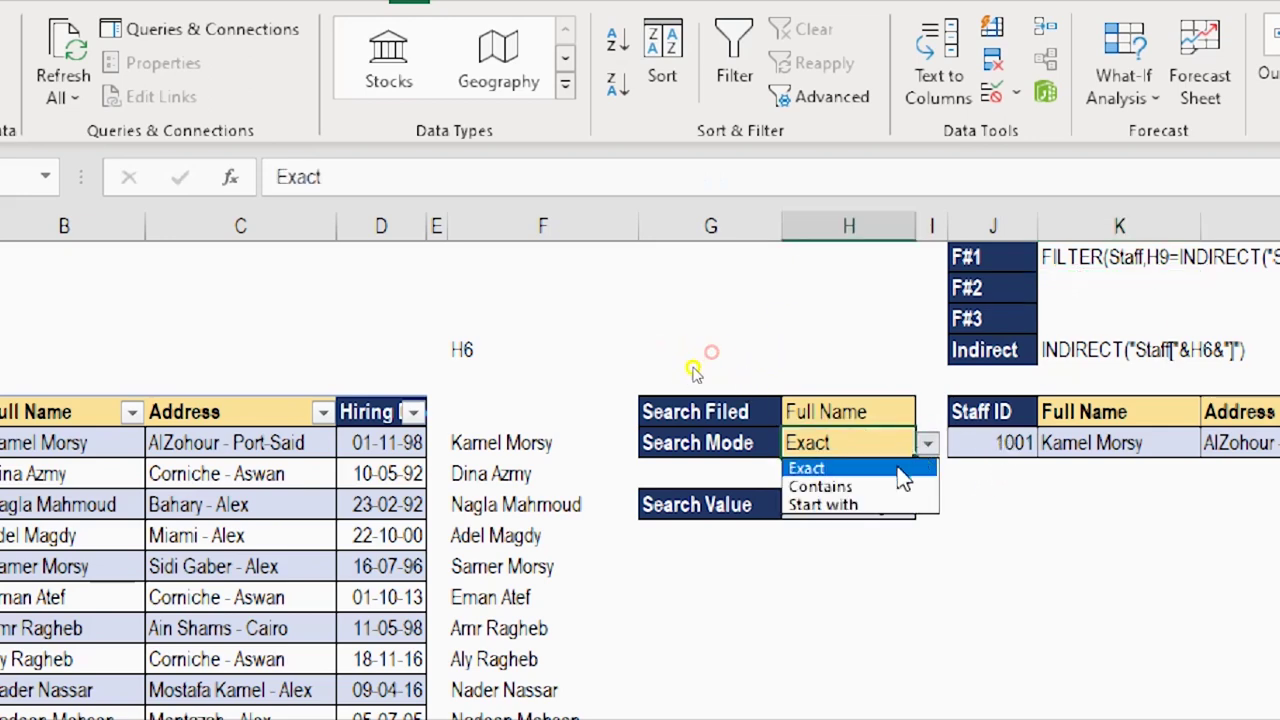
left_click(812, 483)
left_click(1022, 442)
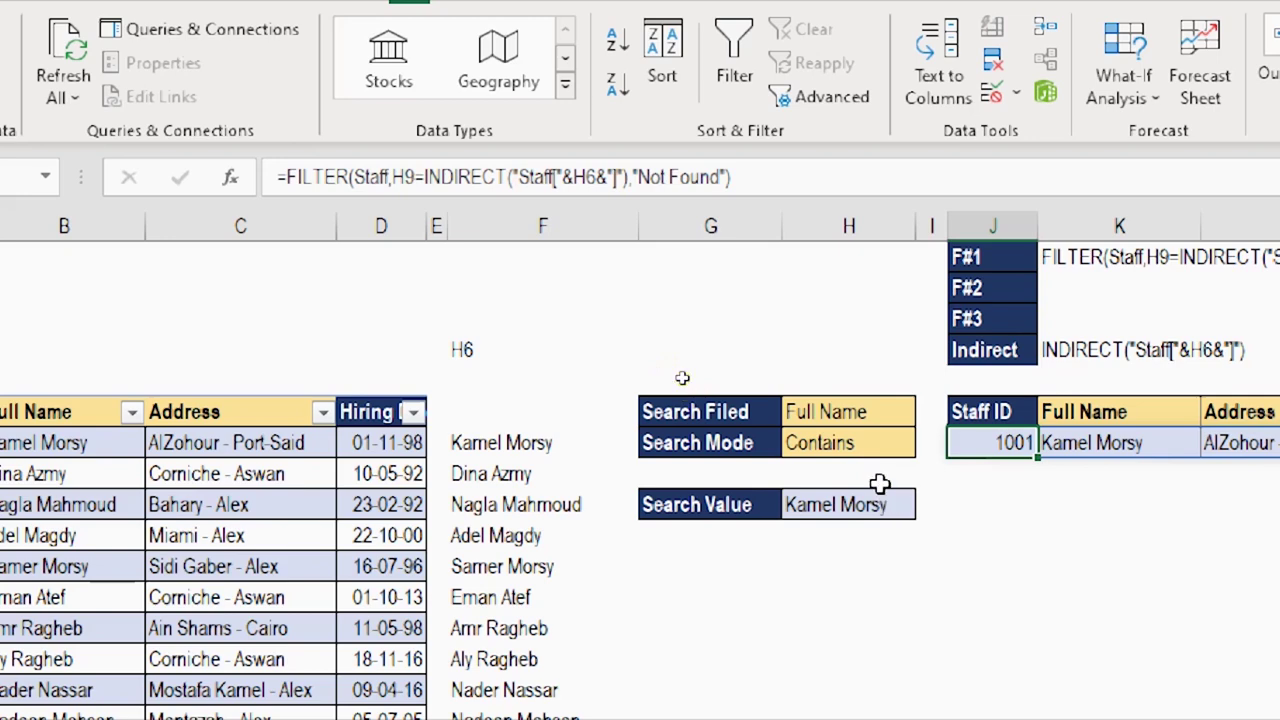
- Delete the spilled name list in column F and search for Am
left_click(505, 442)
key("Delete")
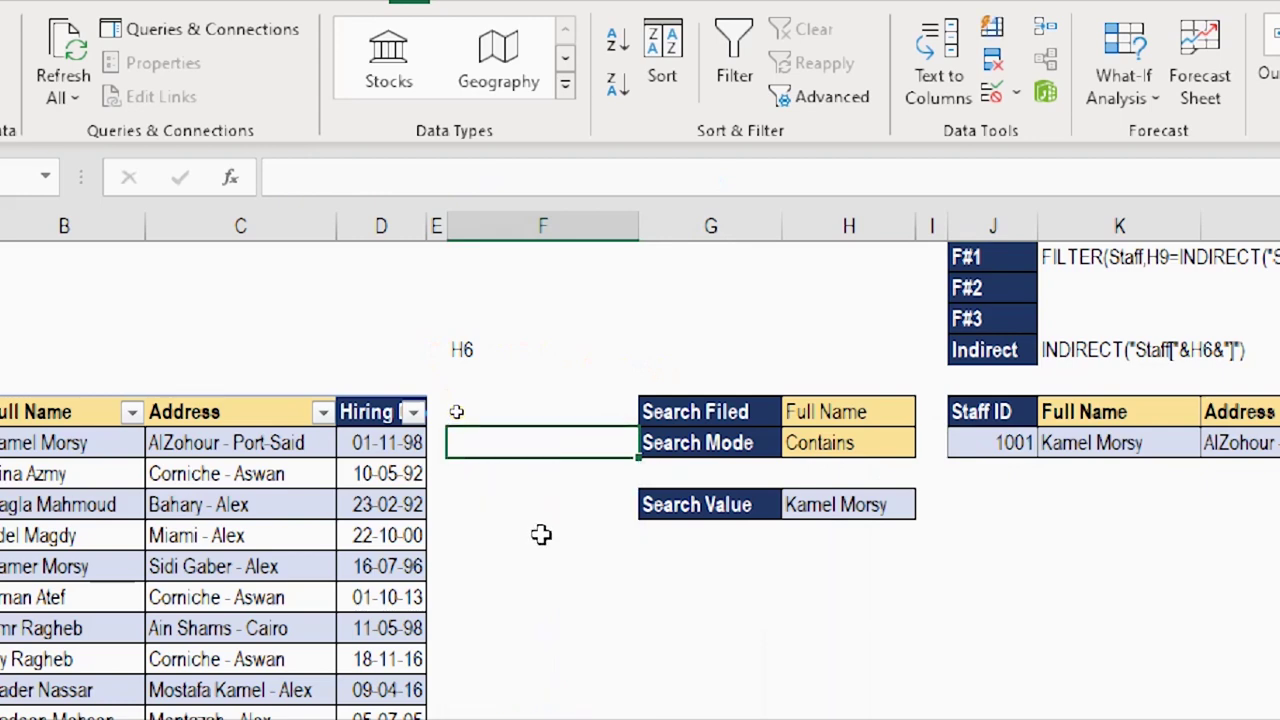
left_click(847, 495)
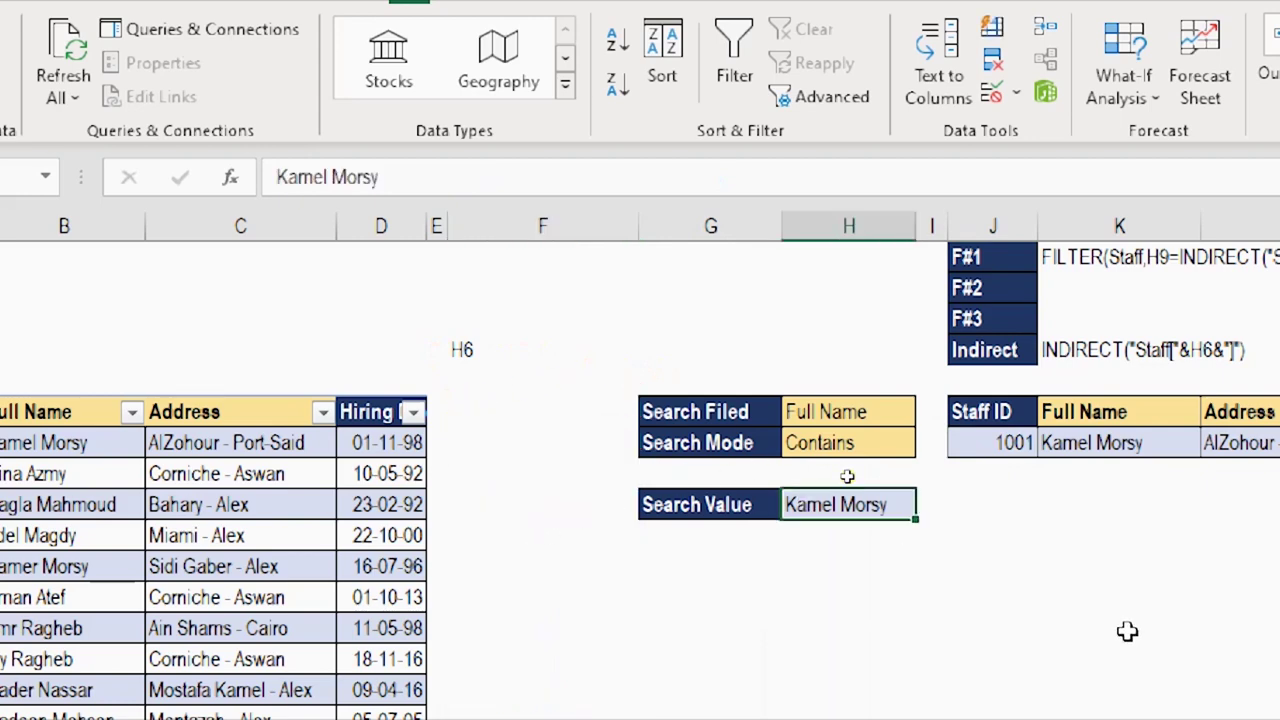
type("A")
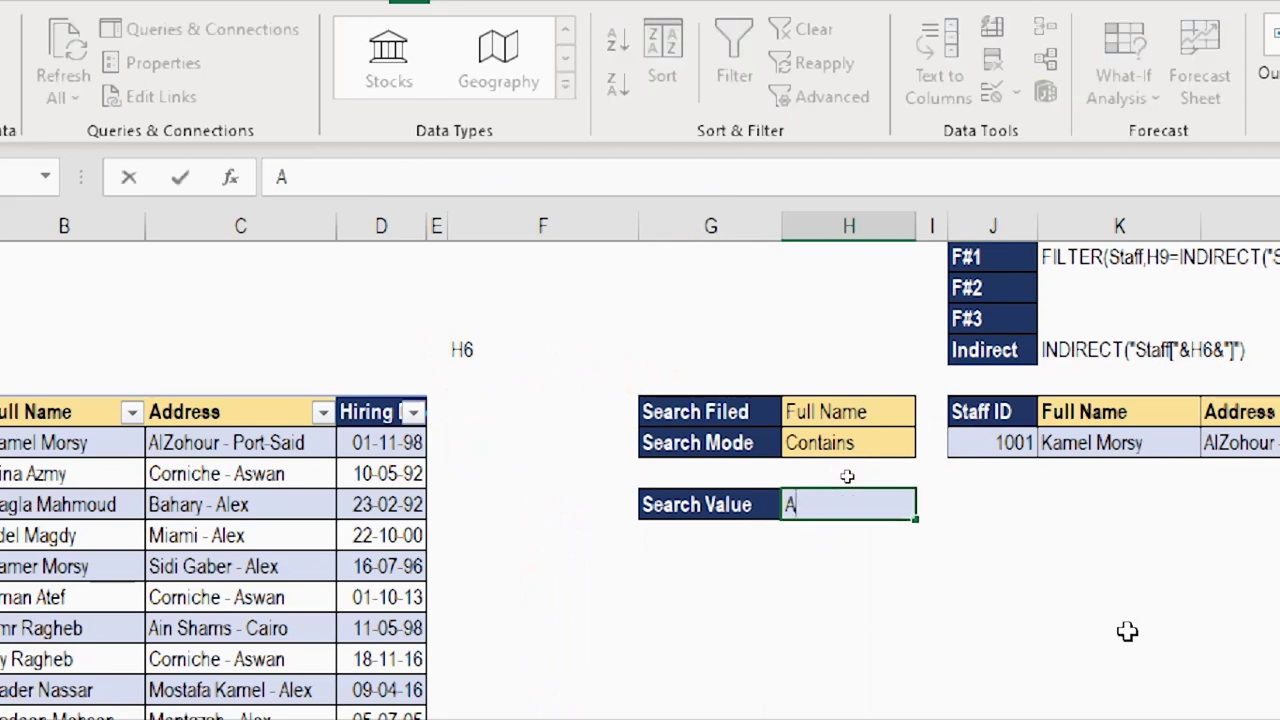
type("m")
key("Up")
key("Up")
key("Left")
key("Left")
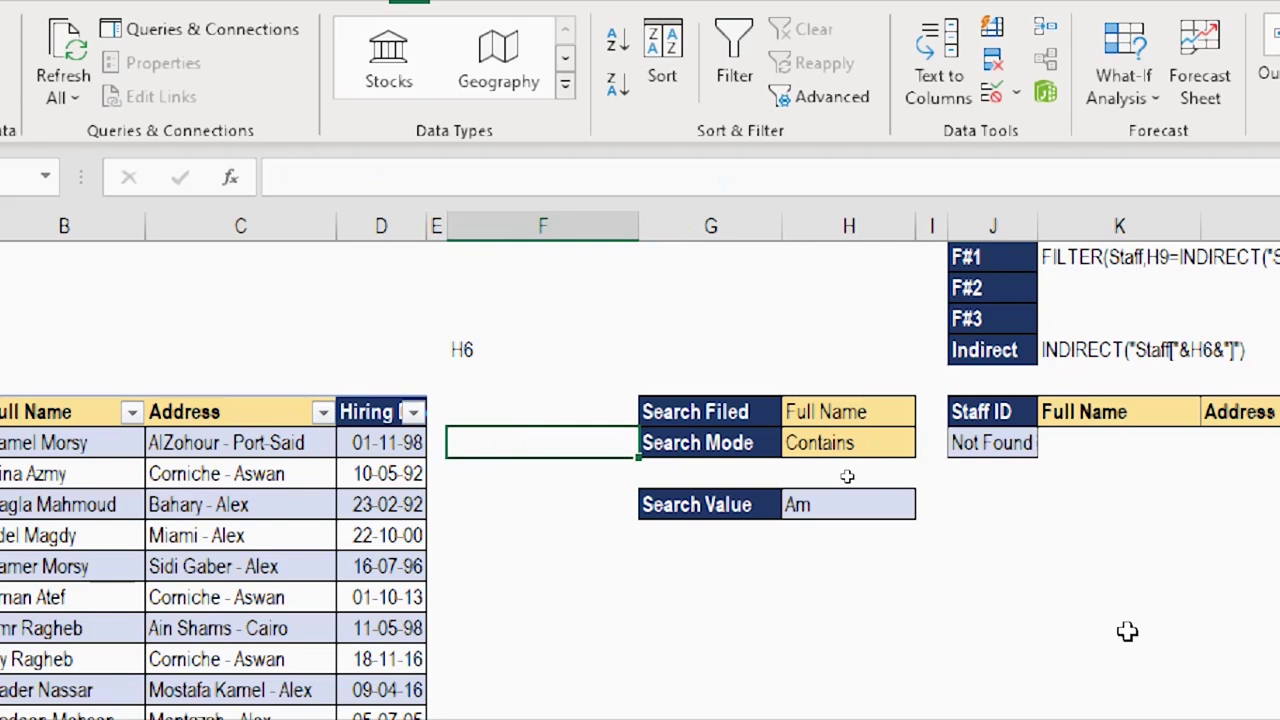
- Abandon a first SEARCH attempt and copy the INDIRECT("Staff["&H6&"]") expression text
type("=se")
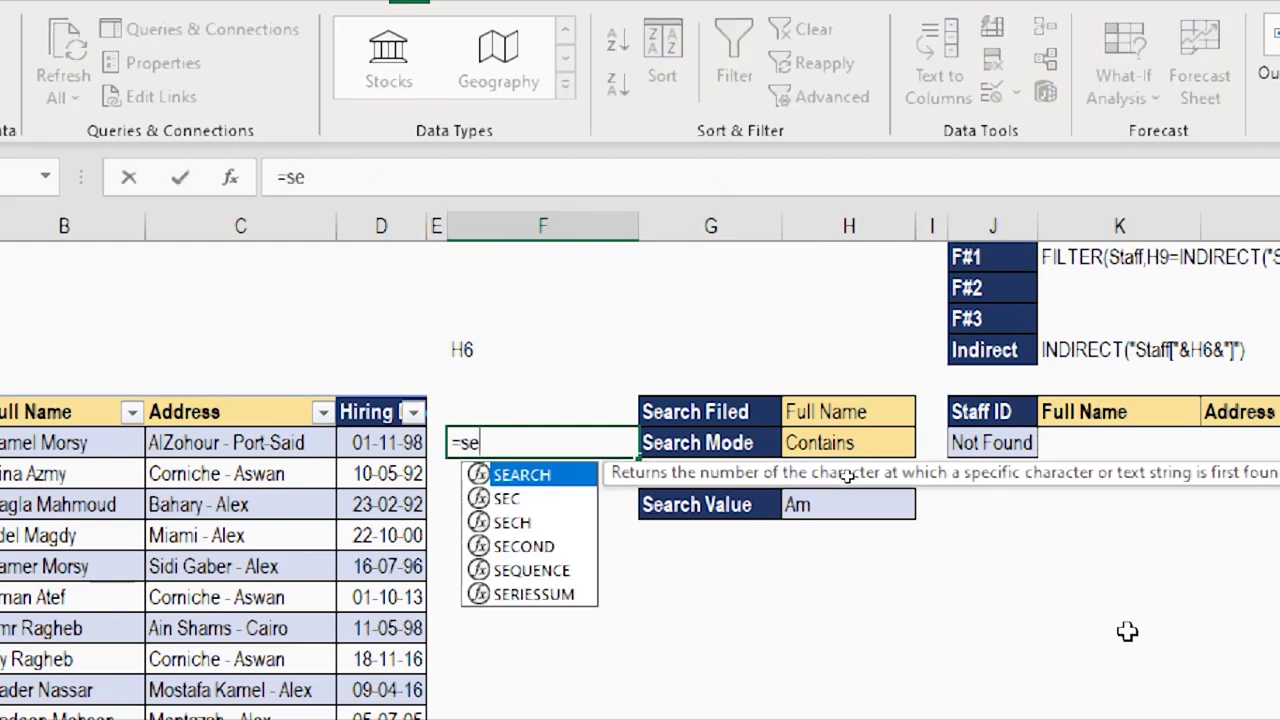
key("Tab")
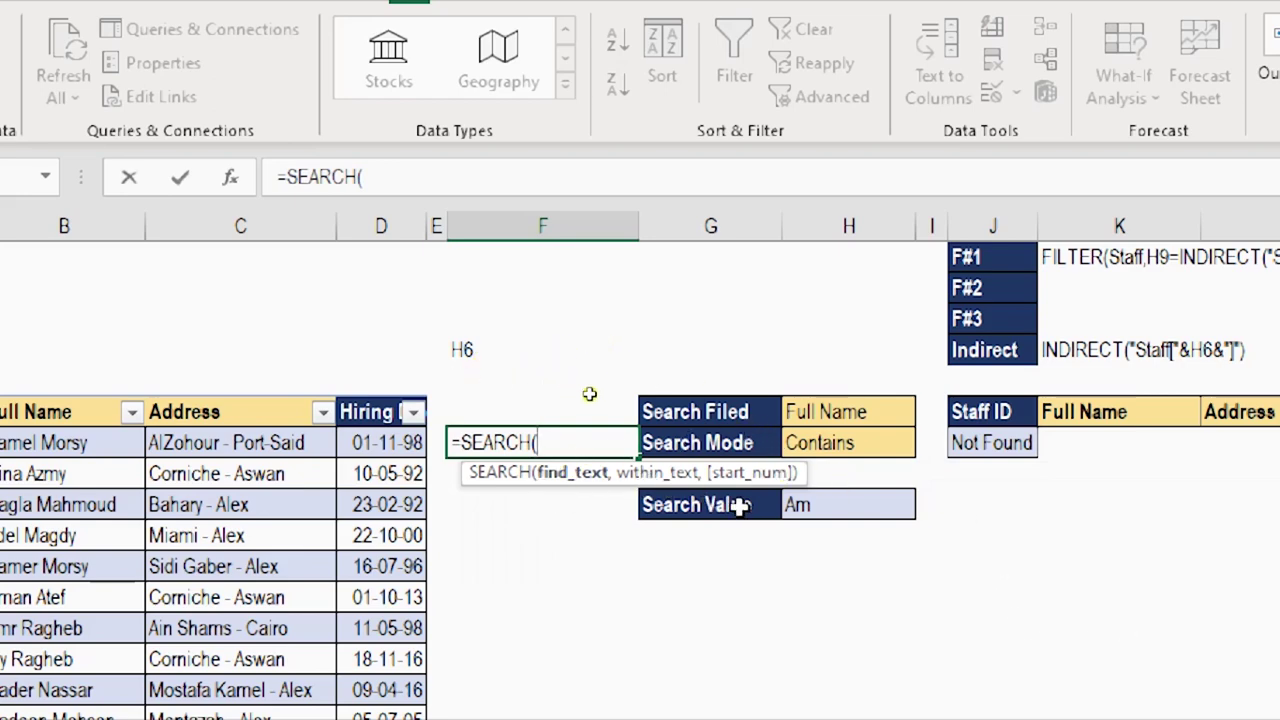
left_click(822, 510)
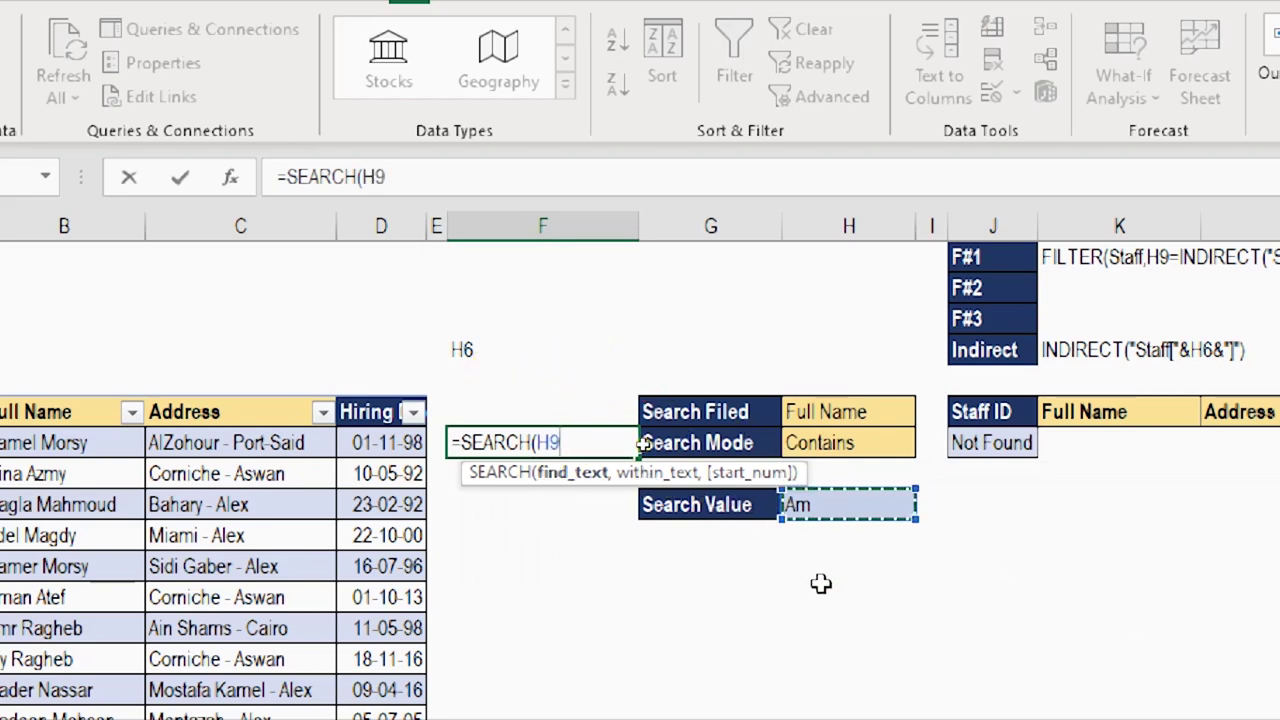
type(",s")
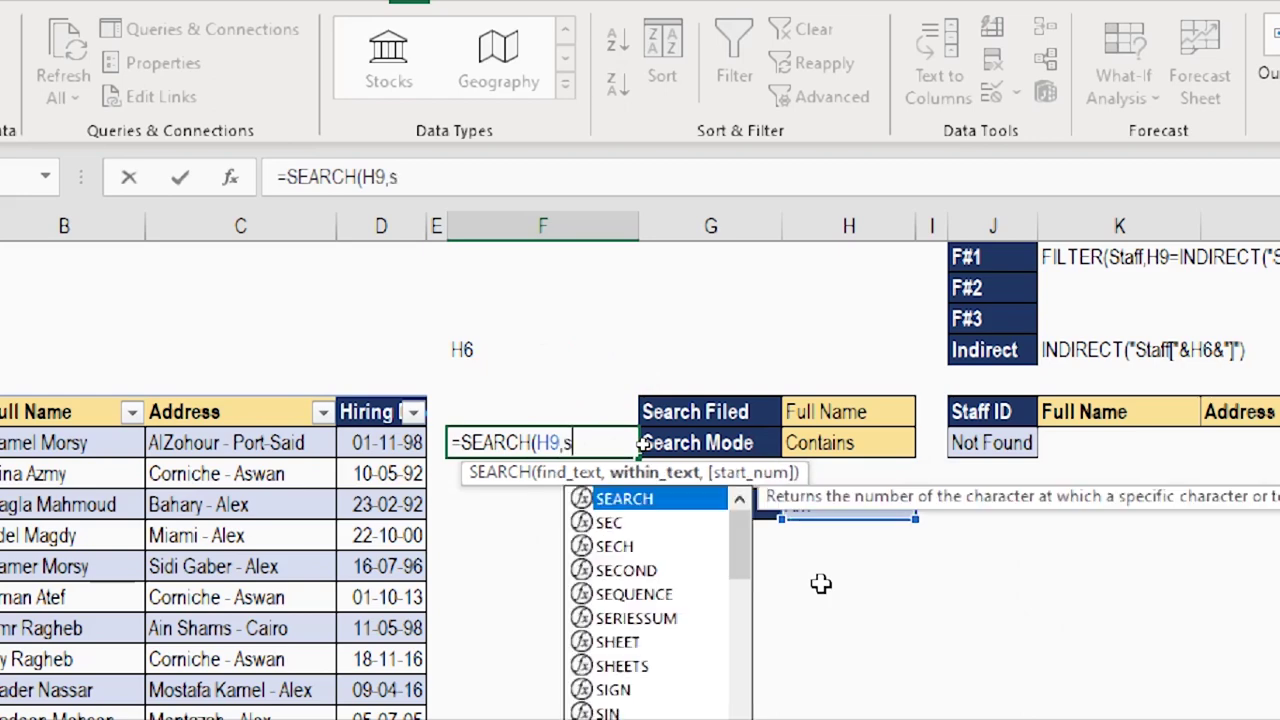
type("ta")
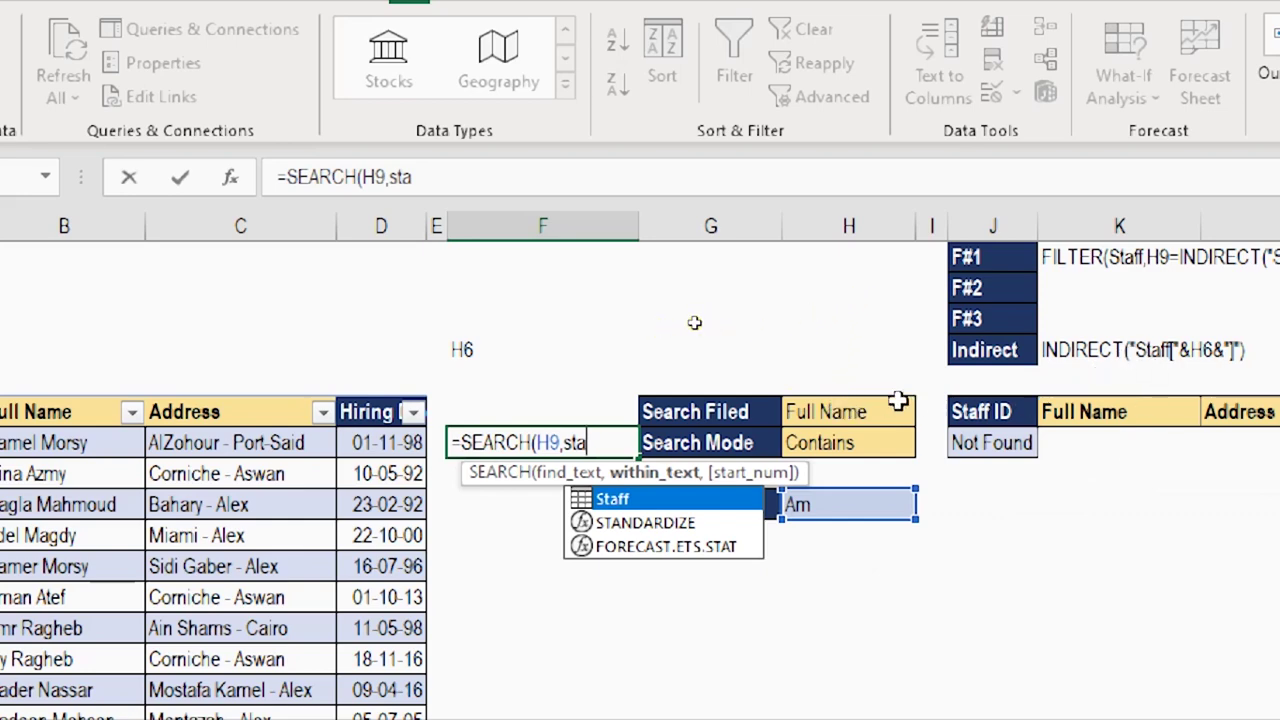
key("Escape")
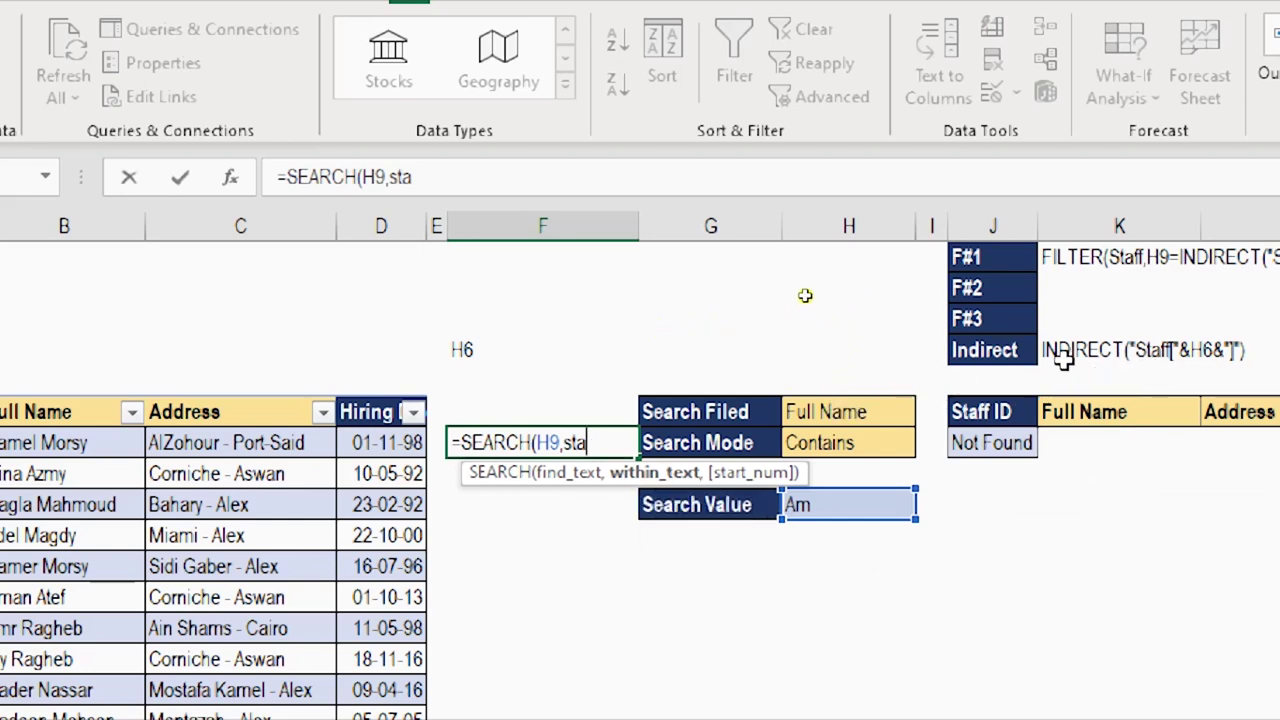
key("Escape")
left_click(1063, 360)
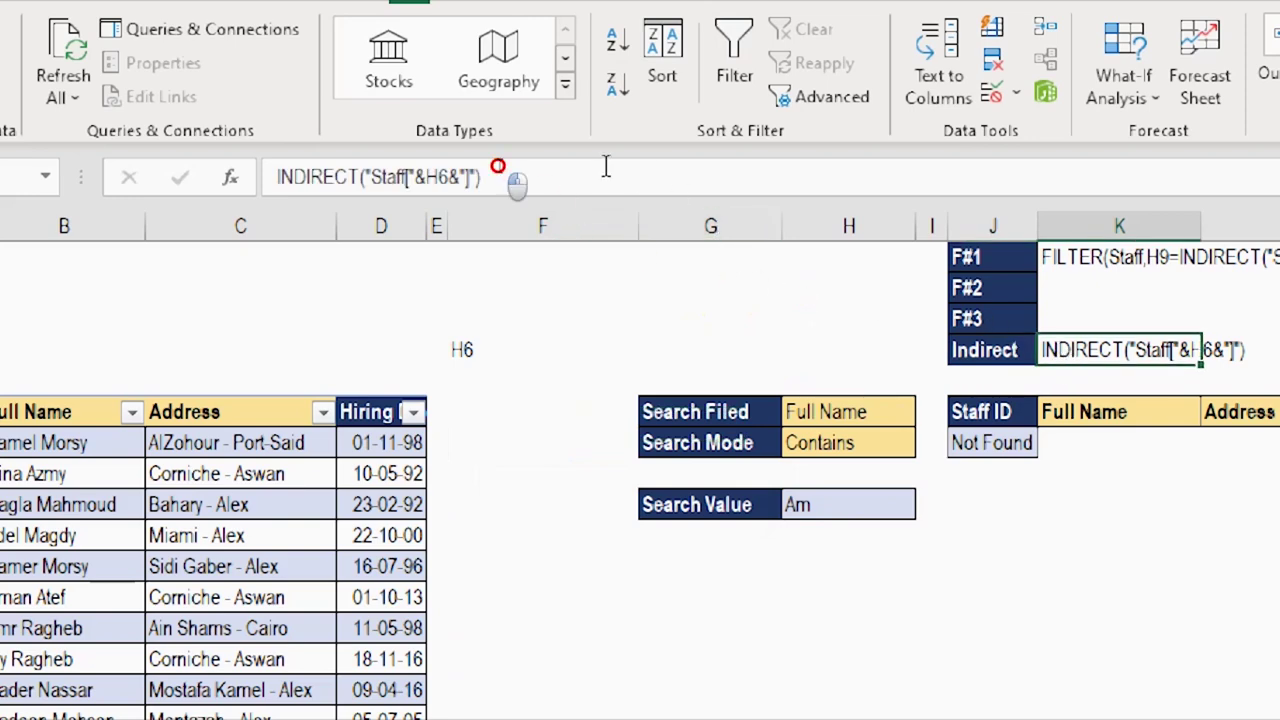
left_click_drag(498, 176, 150, 147)
key("Escape")
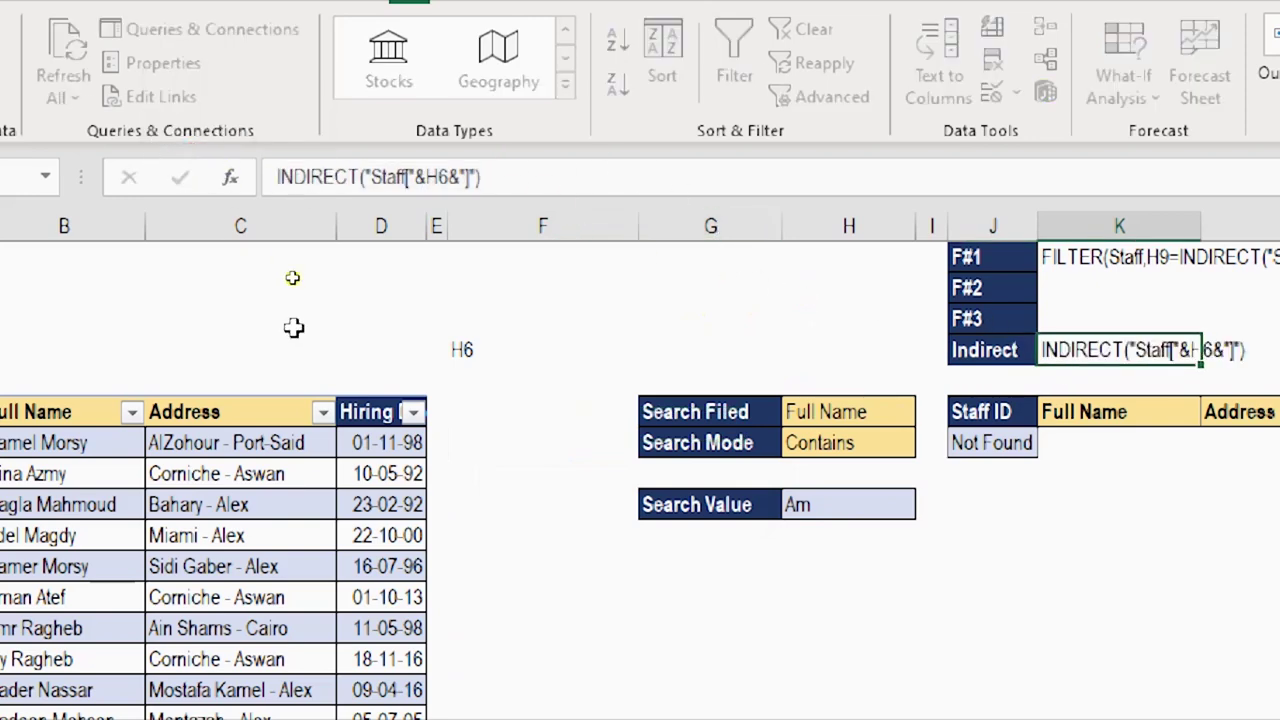
- Enter =SEARCH(H9,INDIRECT("Staff["&H6&"]")) in F7 so it spills match positions
left_click(486, 443)
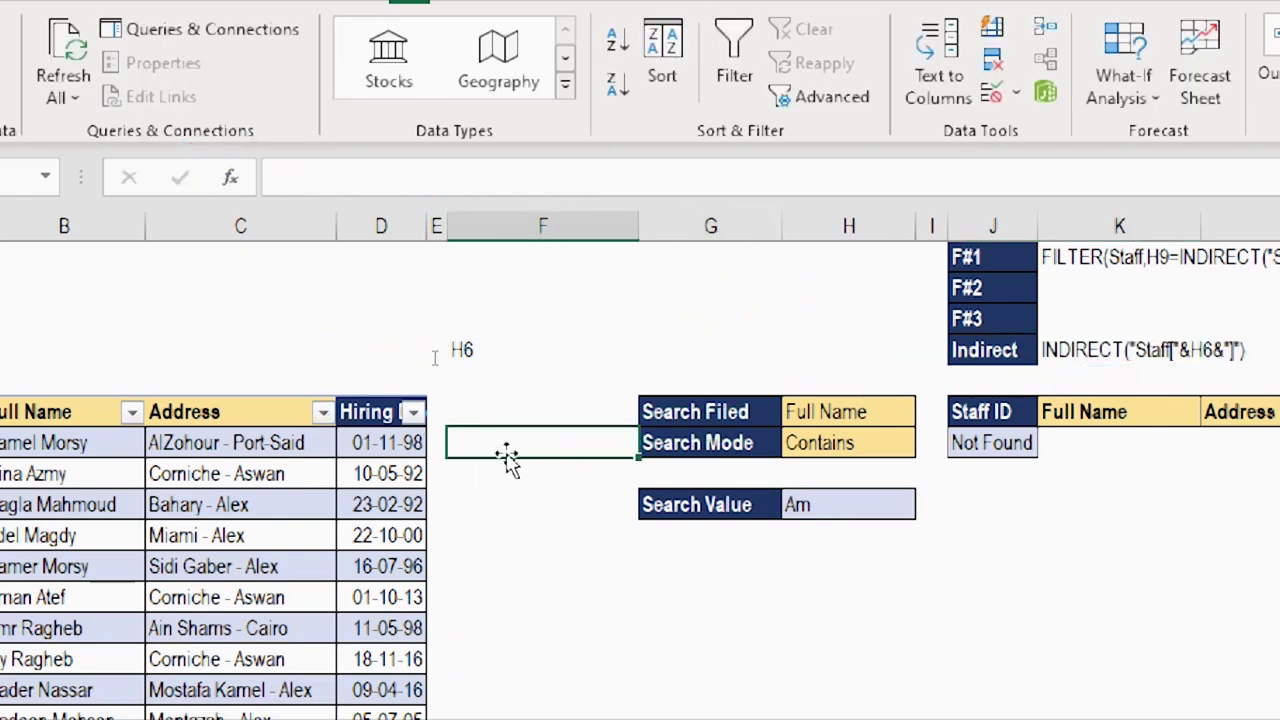
type("=sear")
key("Tab")
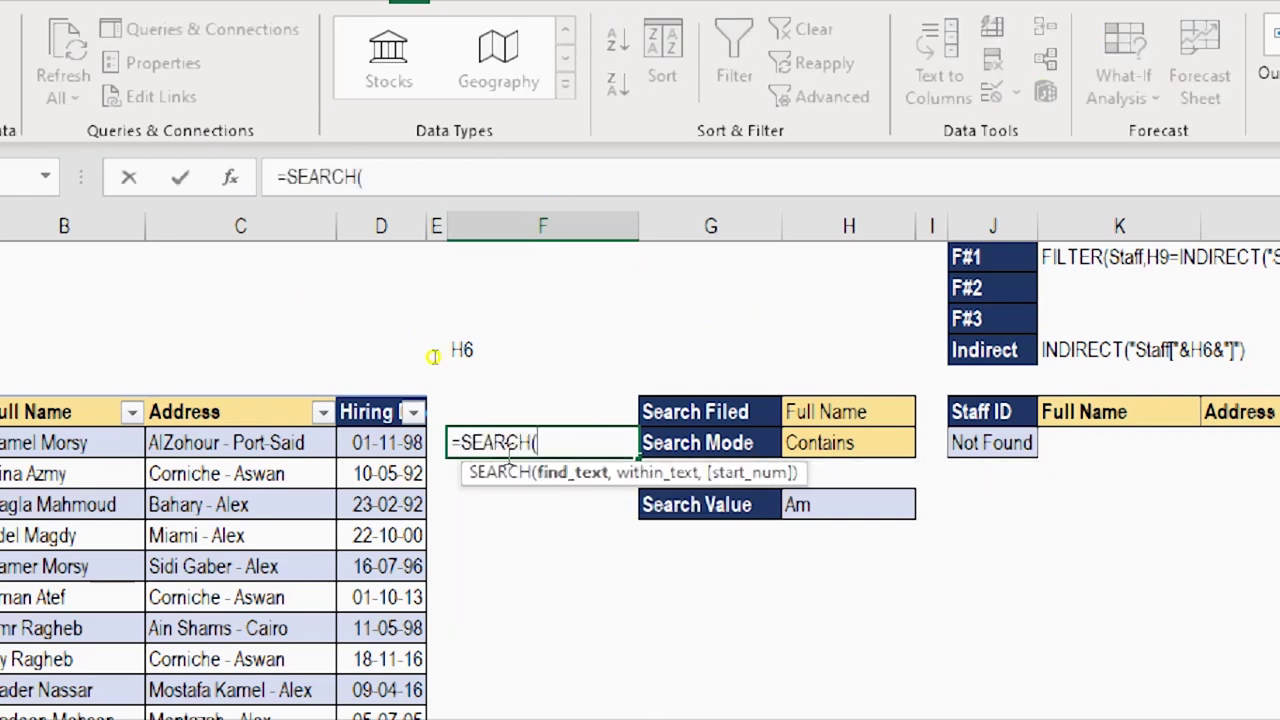
left_click(806, 506)
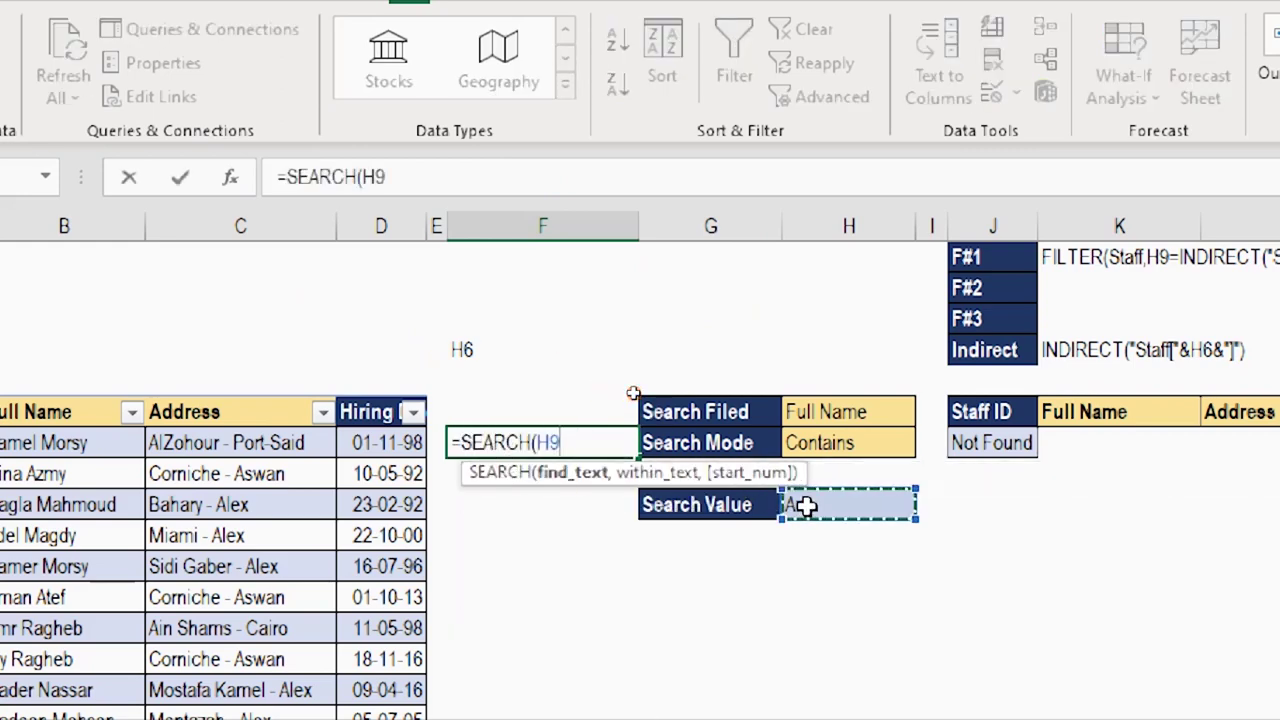
type(",")
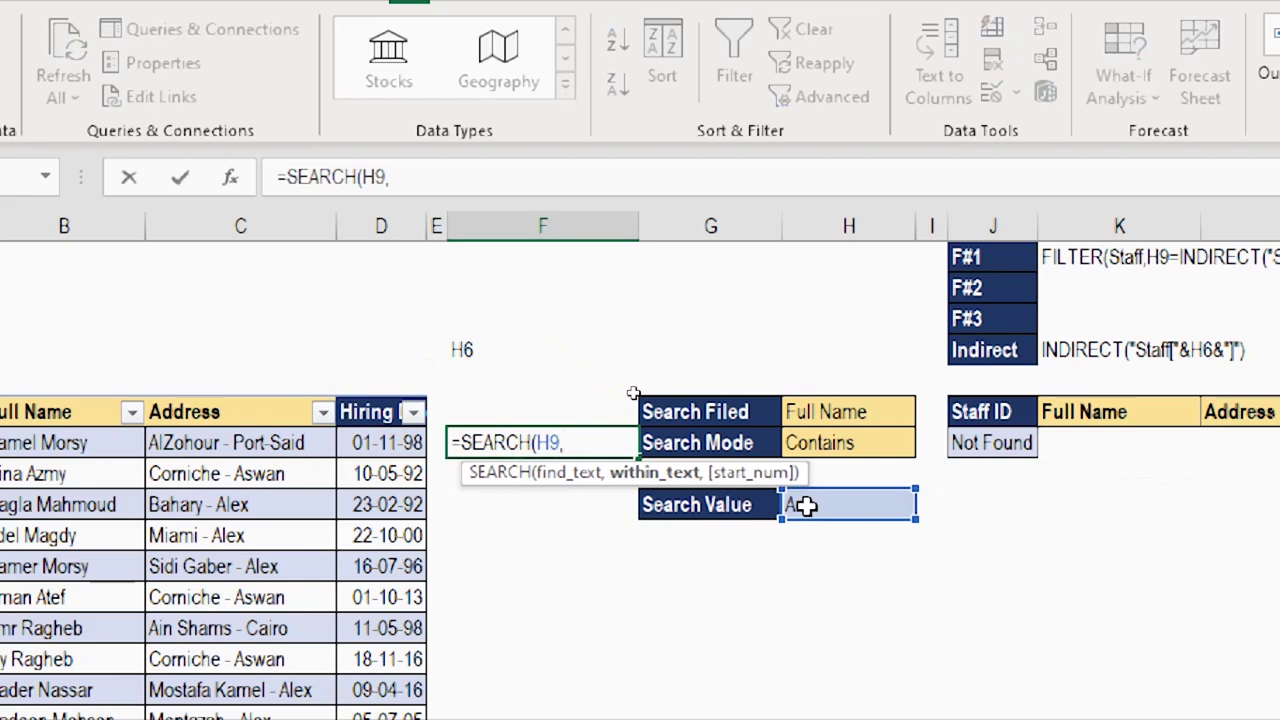
key("ctrl+v")
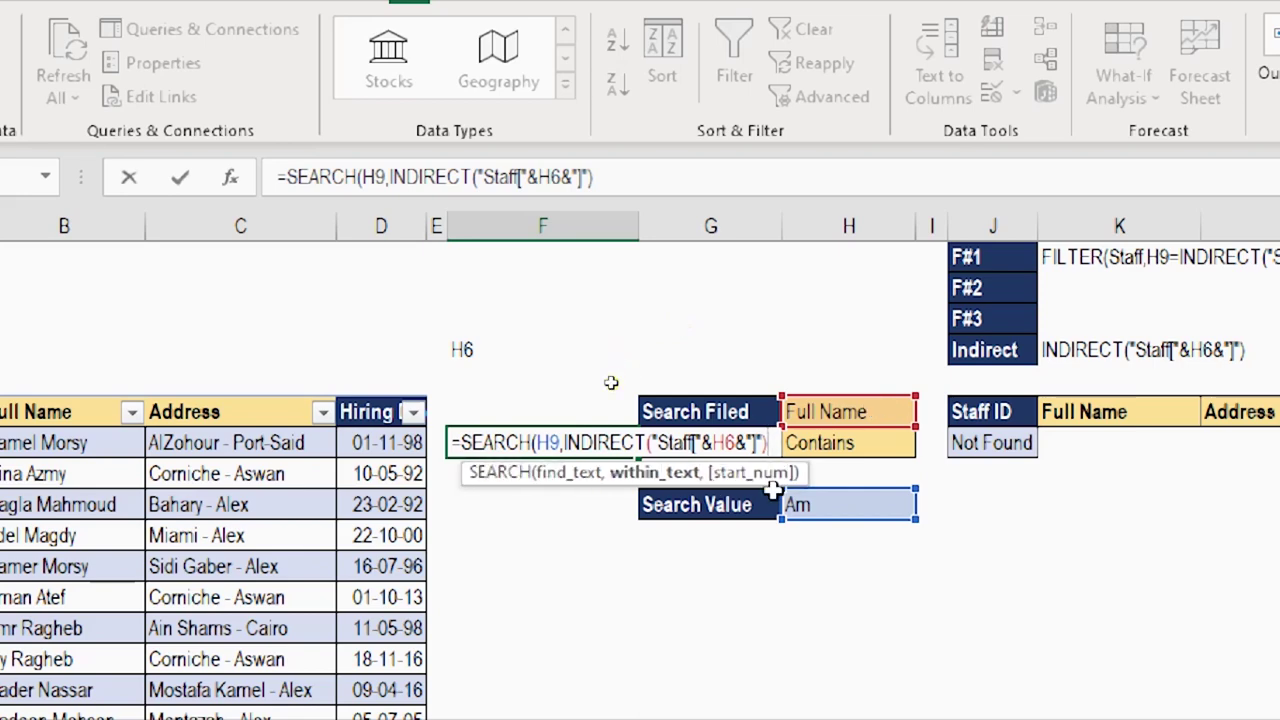
type(")")
key("Return")
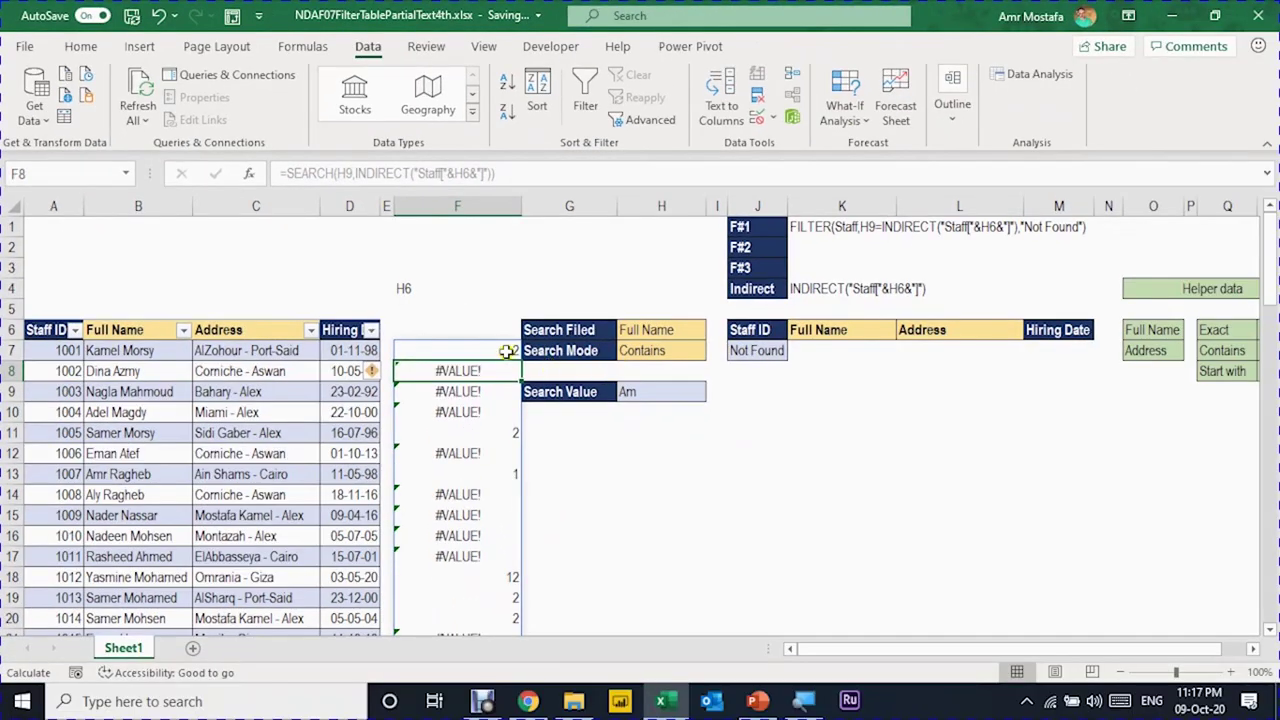
left_click(508, 351)
scroll(506, 351, "down", 1)
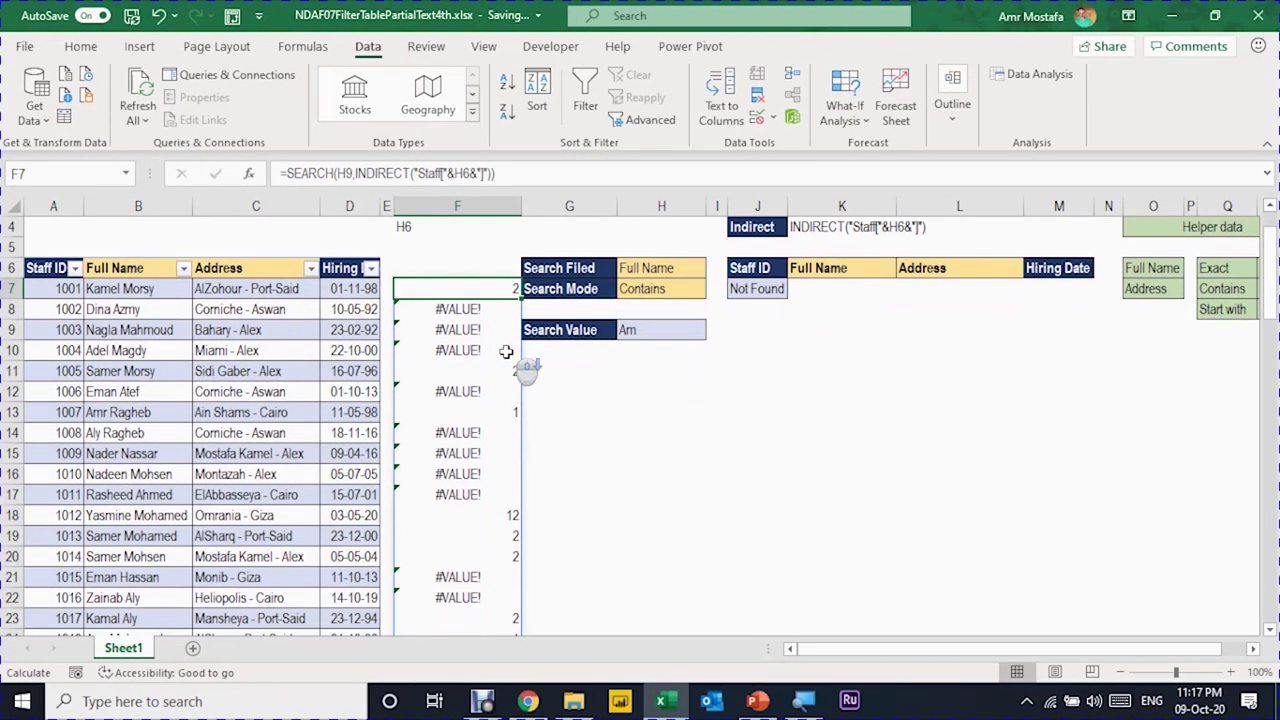
scroll(506, 351, "down", 10)
scroll(506, 351, "up", 7)
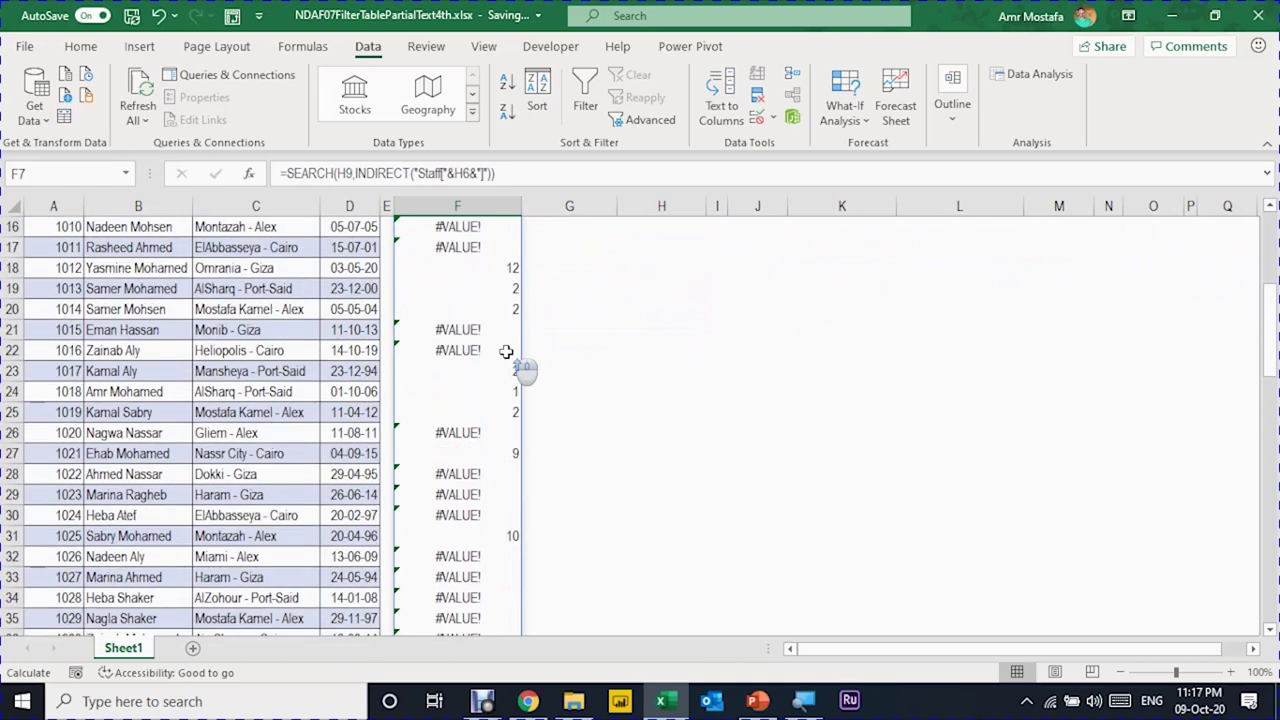
scroll(506, 351, "up", 5)
scroll(490, 470, "down", 1)
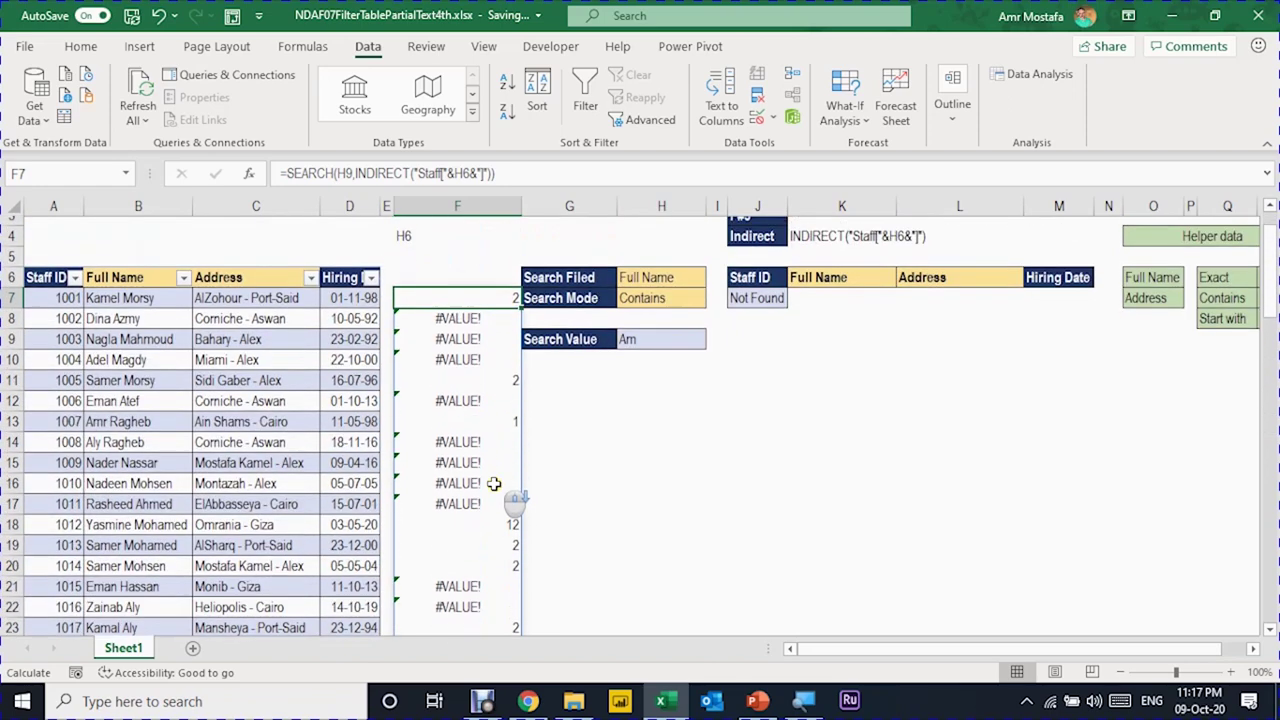
left_click(480, 312)
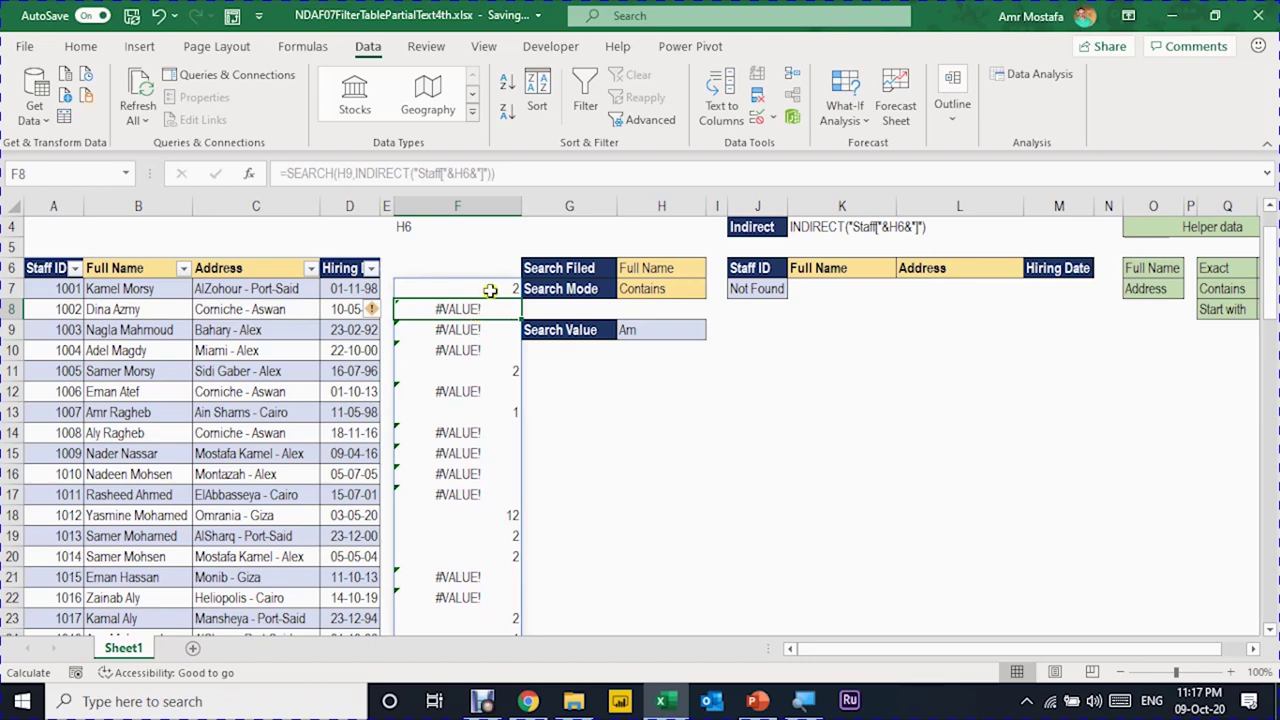
left_click(490, 290)
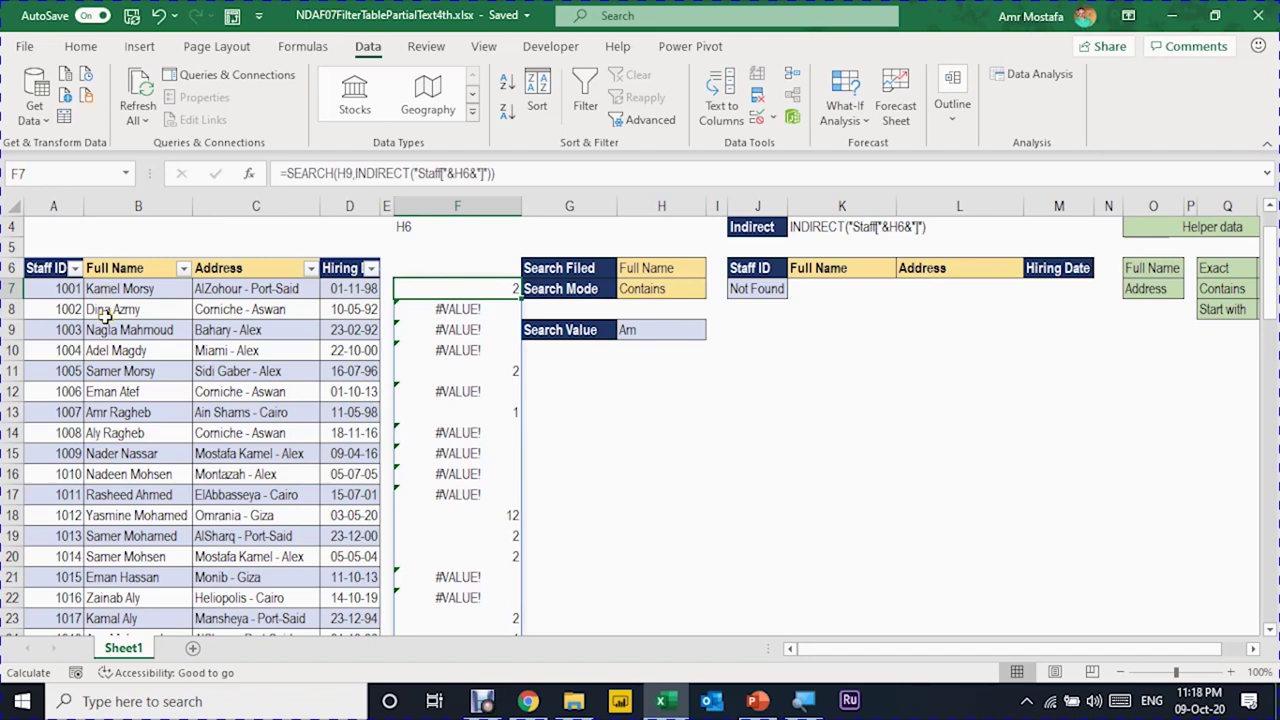
left_click(428, 371)
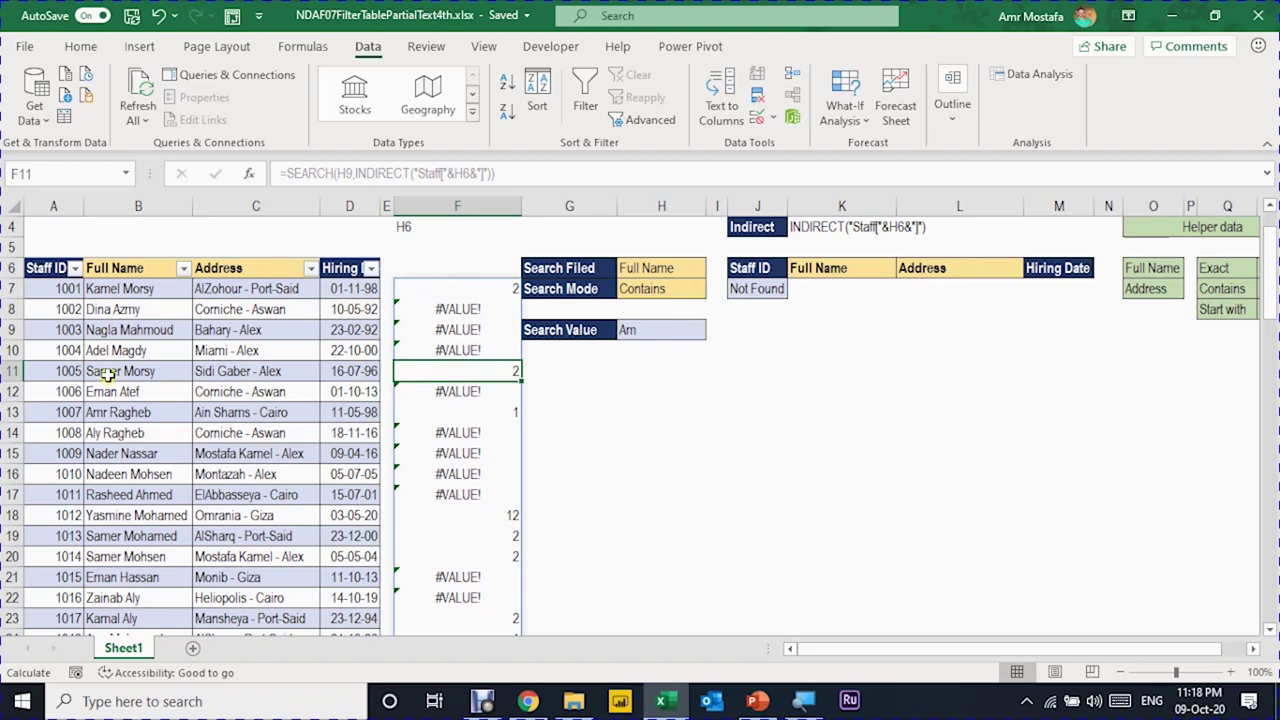
left_click(100, 414)
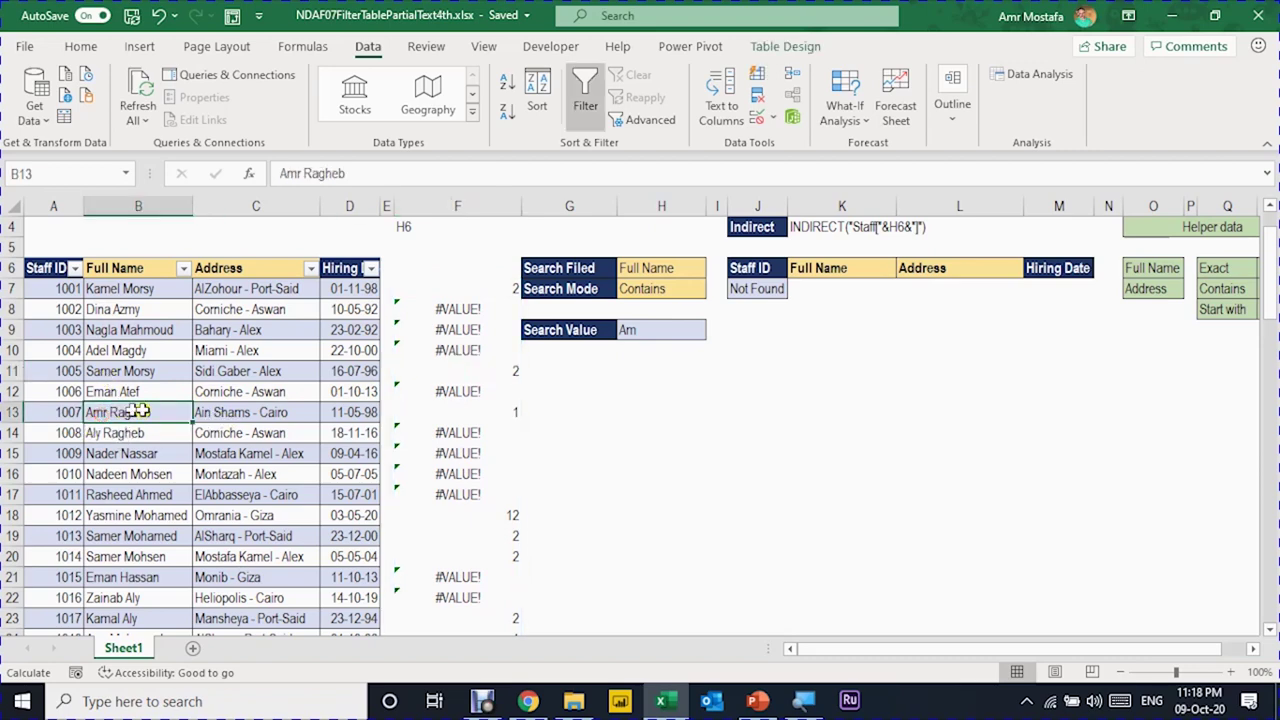
left_click(468, 413)
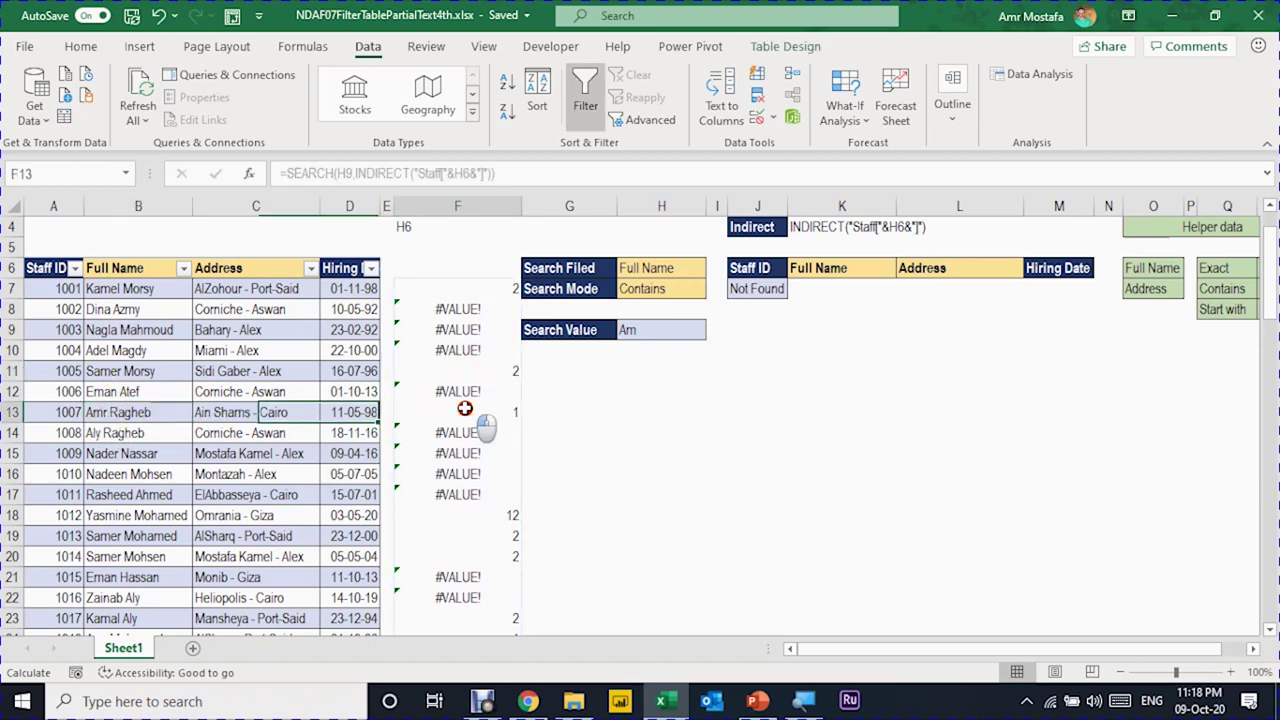
left_click(461, 288)
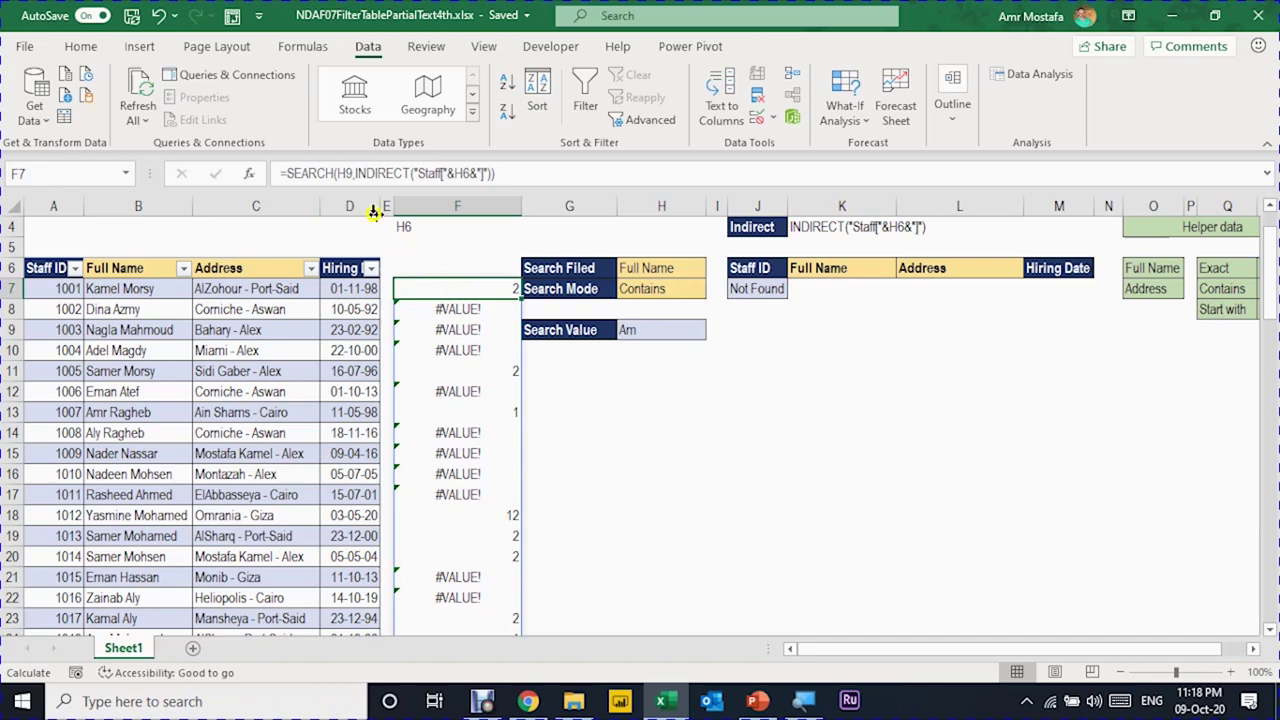
left_click(286, 173)
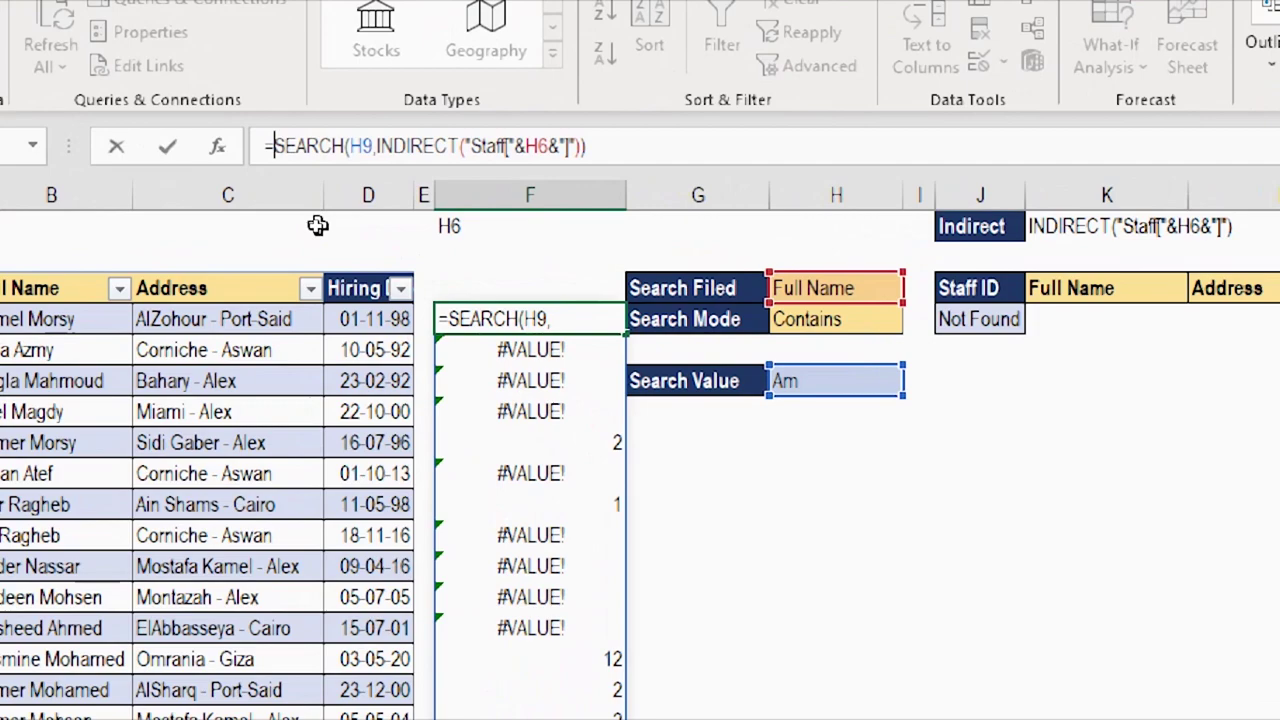
- Wrap F7's SEARCH formula in ISNUMBER so it spills TRUE/FALSE for names containing Am
key("alt")
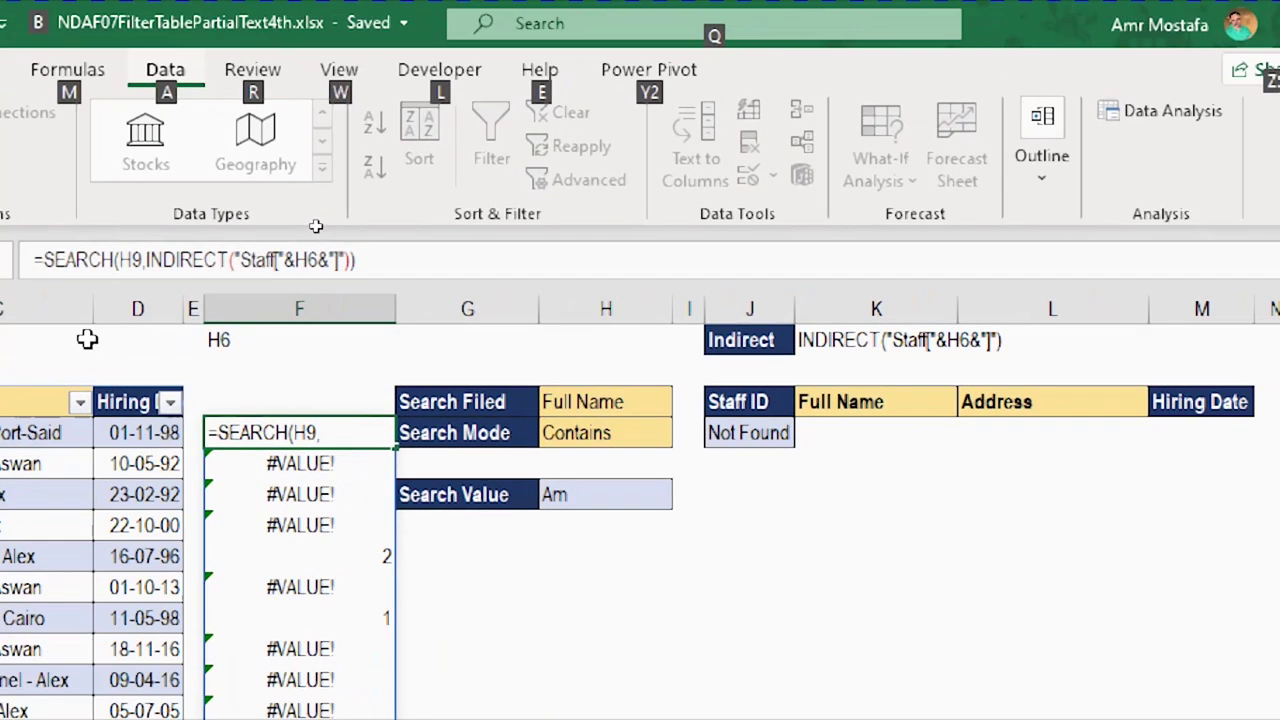
key("Escape")
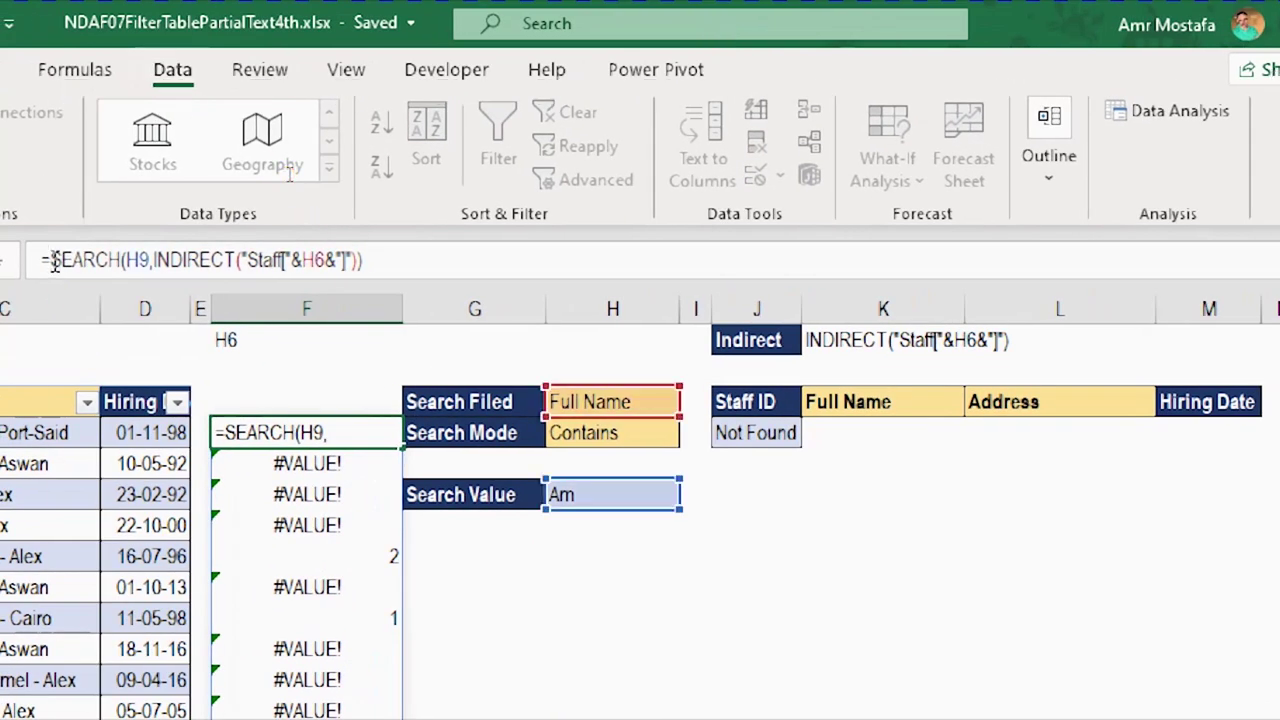
type("isn")
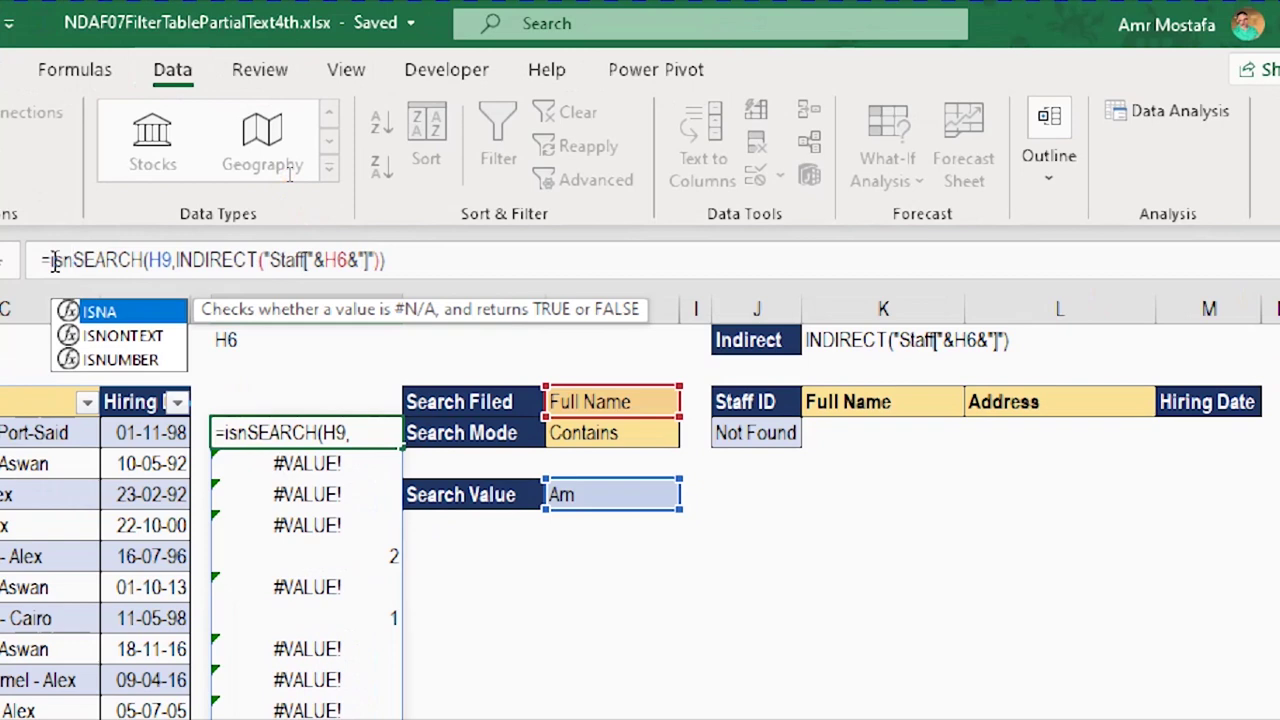
type("u")
key("Tab")
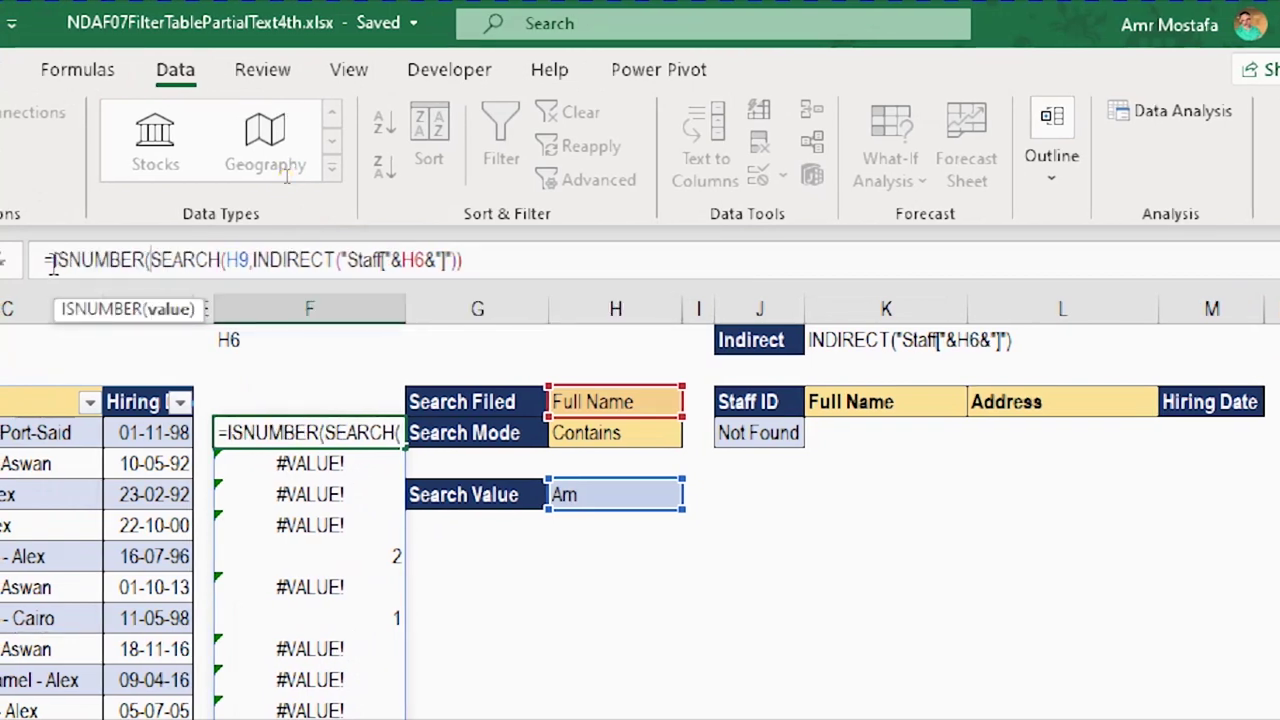
left_click(563, 272)
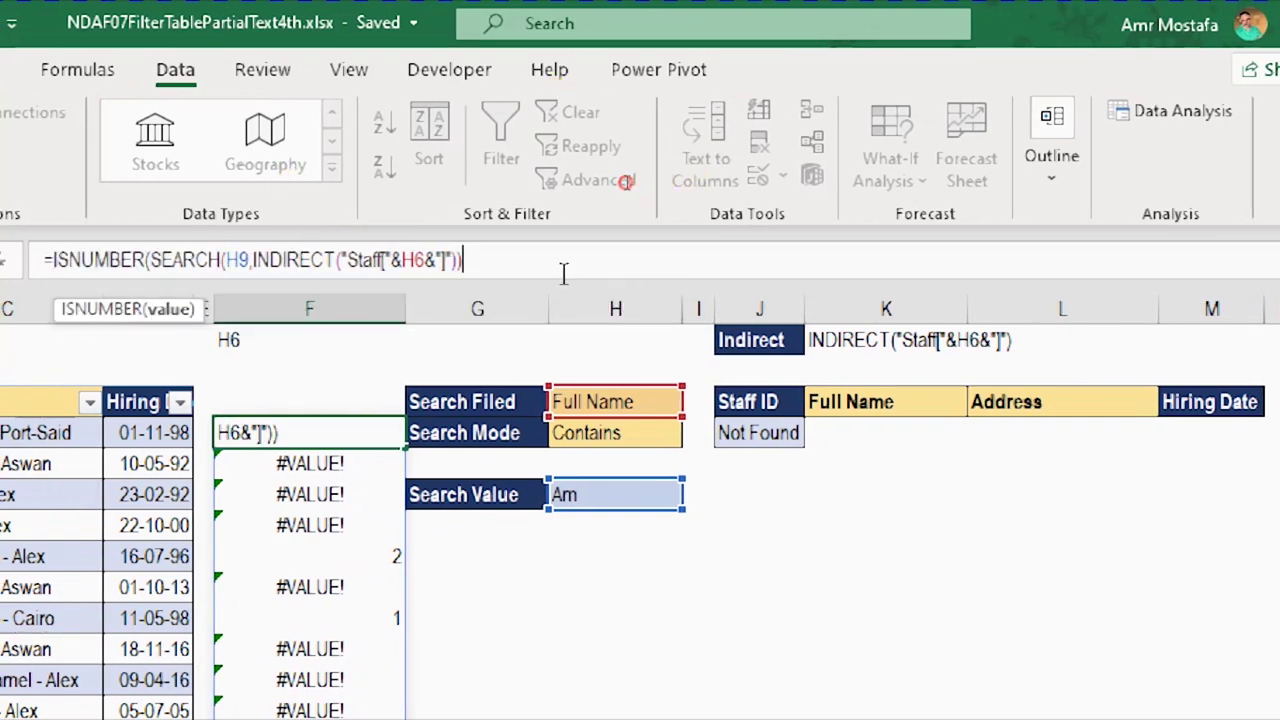
type(")")
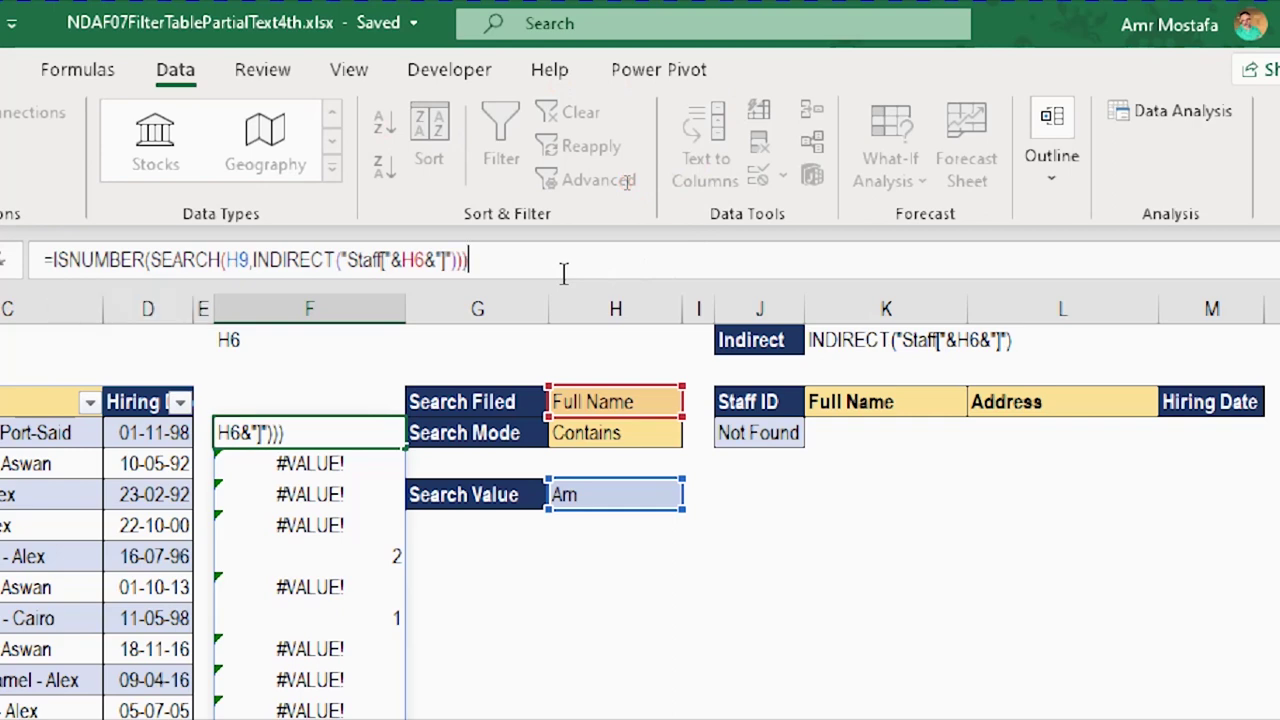
key("Return")
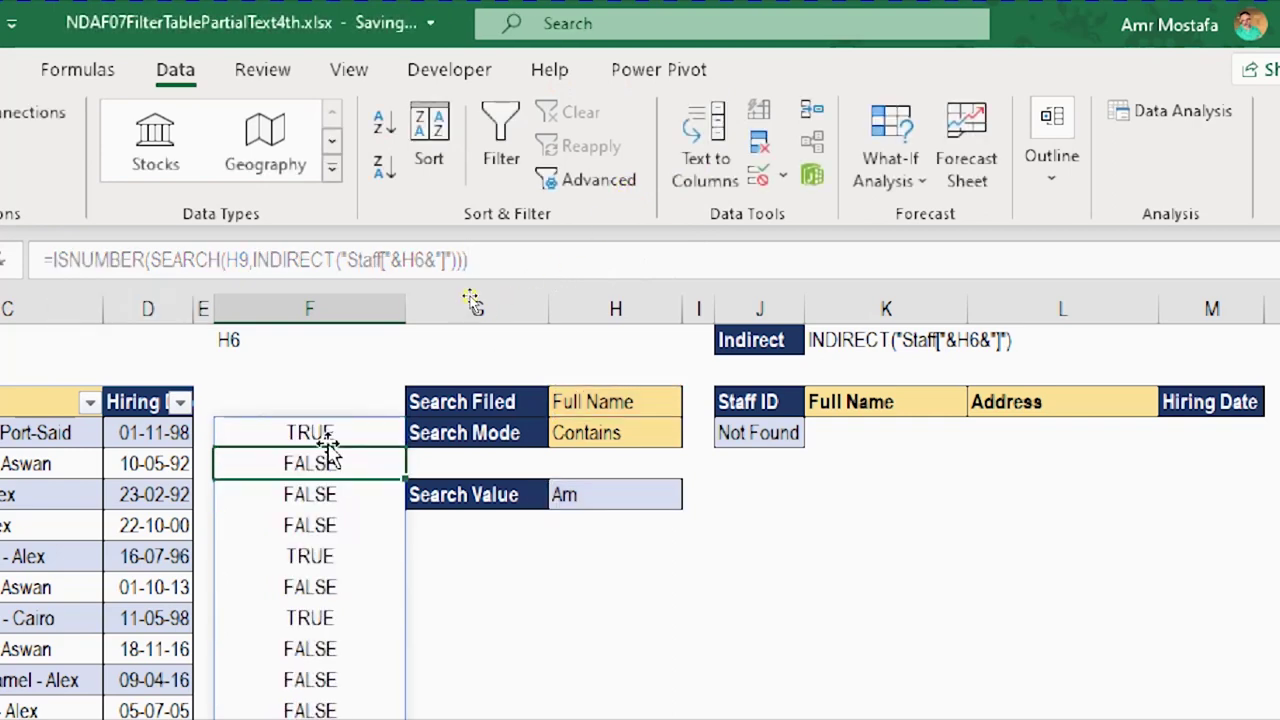
left_click(333, 432)
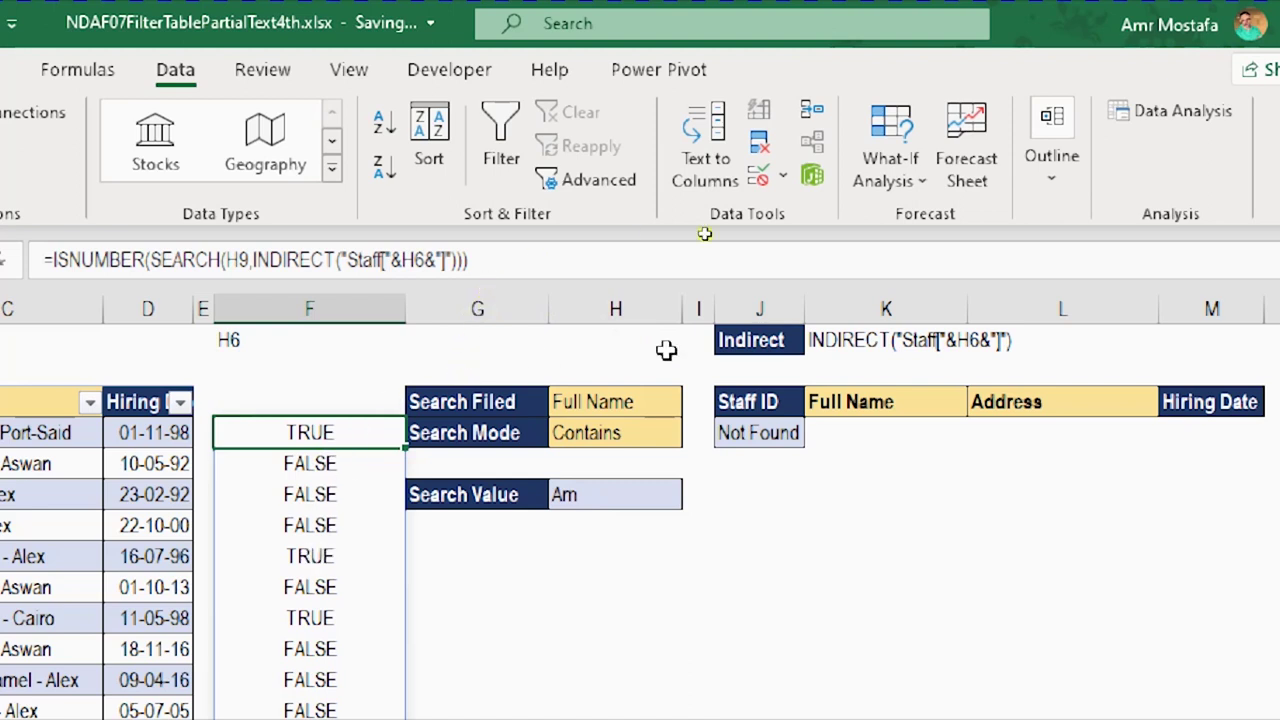
- Inspect the array, include and if_empty arguments of J7's FILTER formula without changing it
left_click(780, 432)
left_click(570, 245)
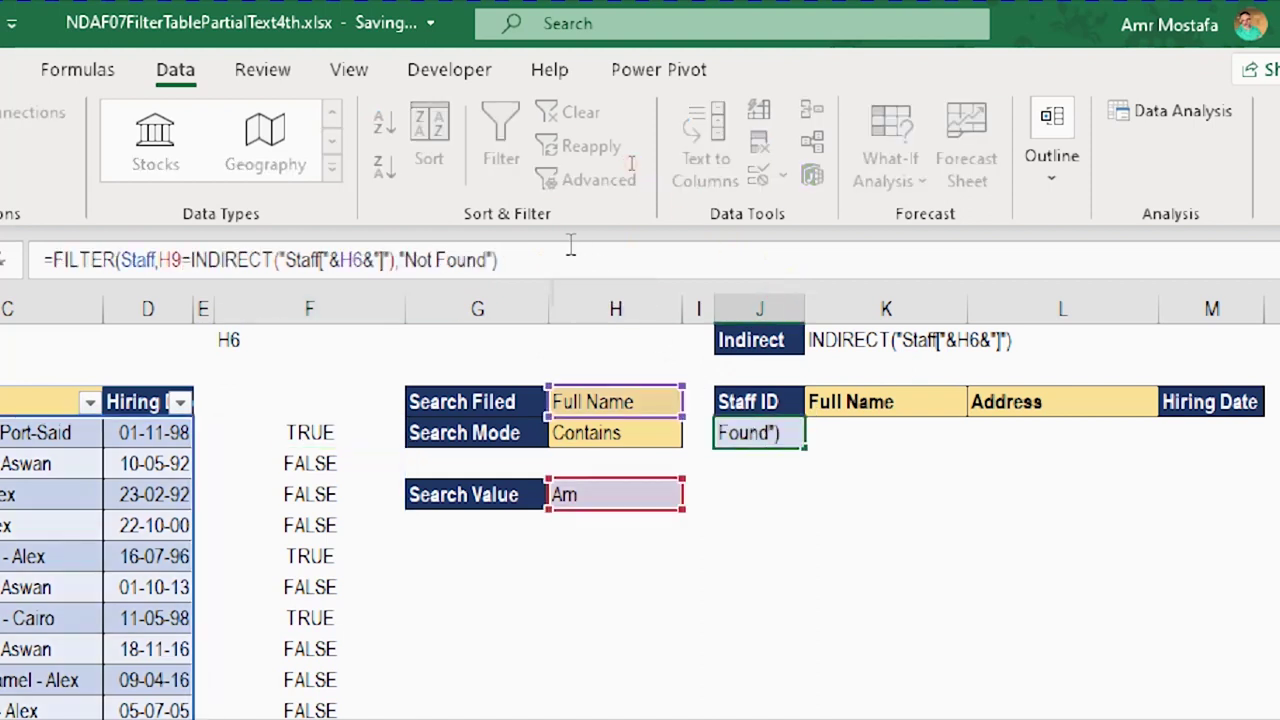
left_click(118, 259)
left_click(135, 310)
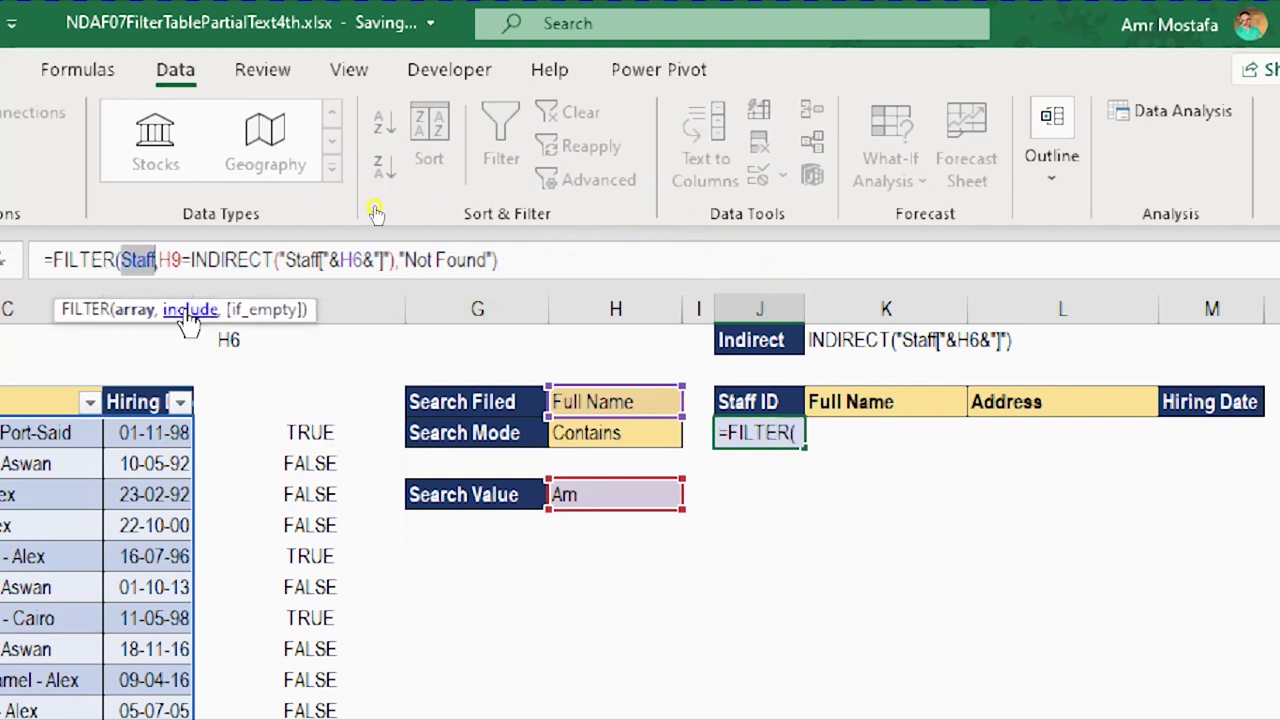
left_click(186, 310)
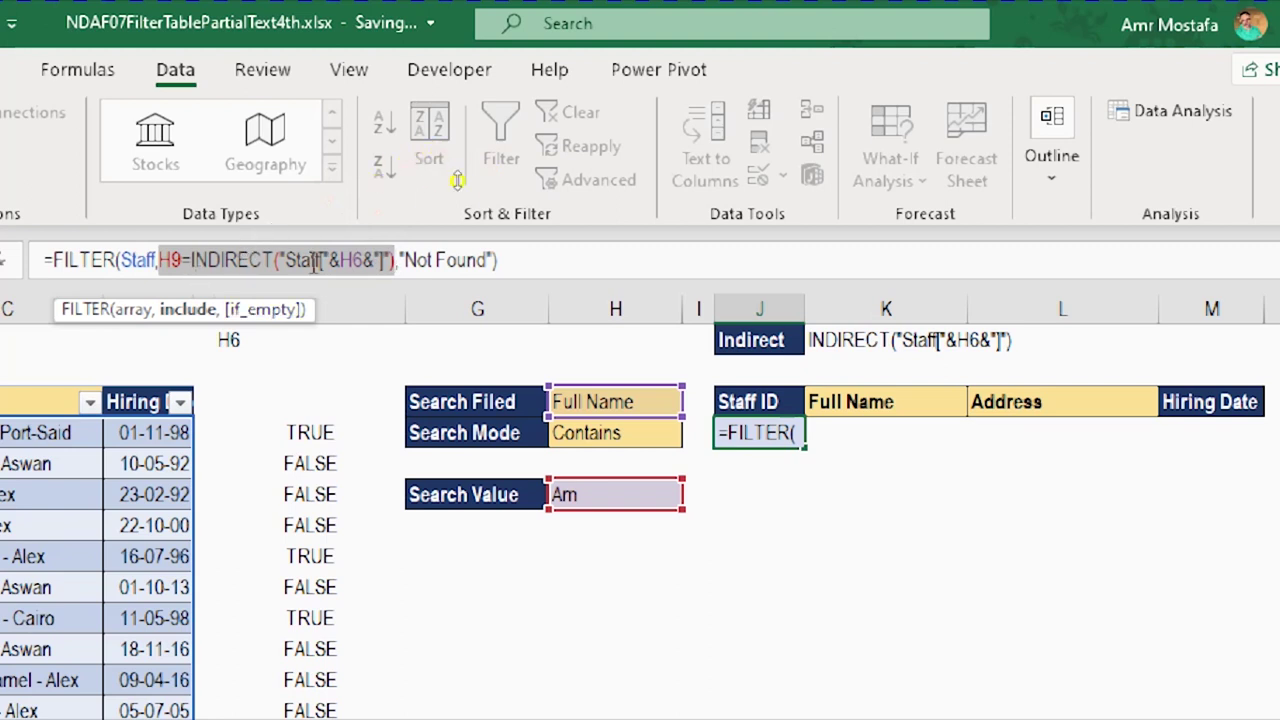
left_click(263, 310)
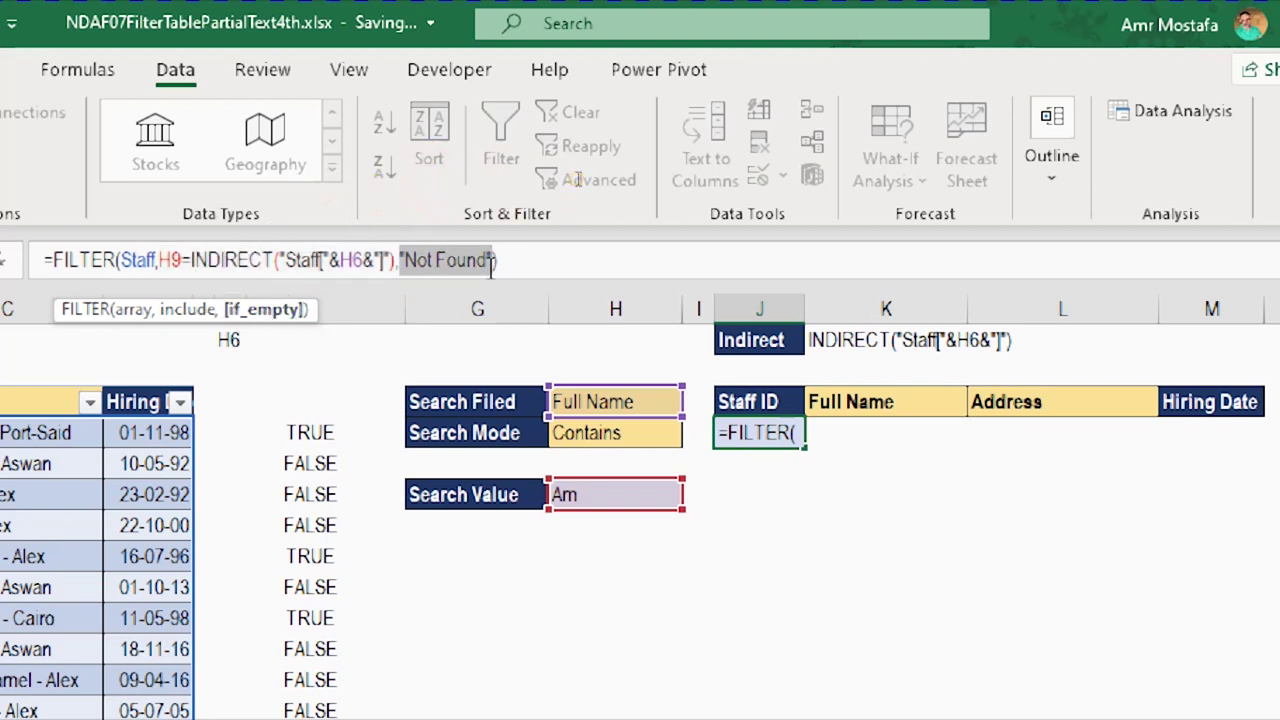
left_click(198, 312)
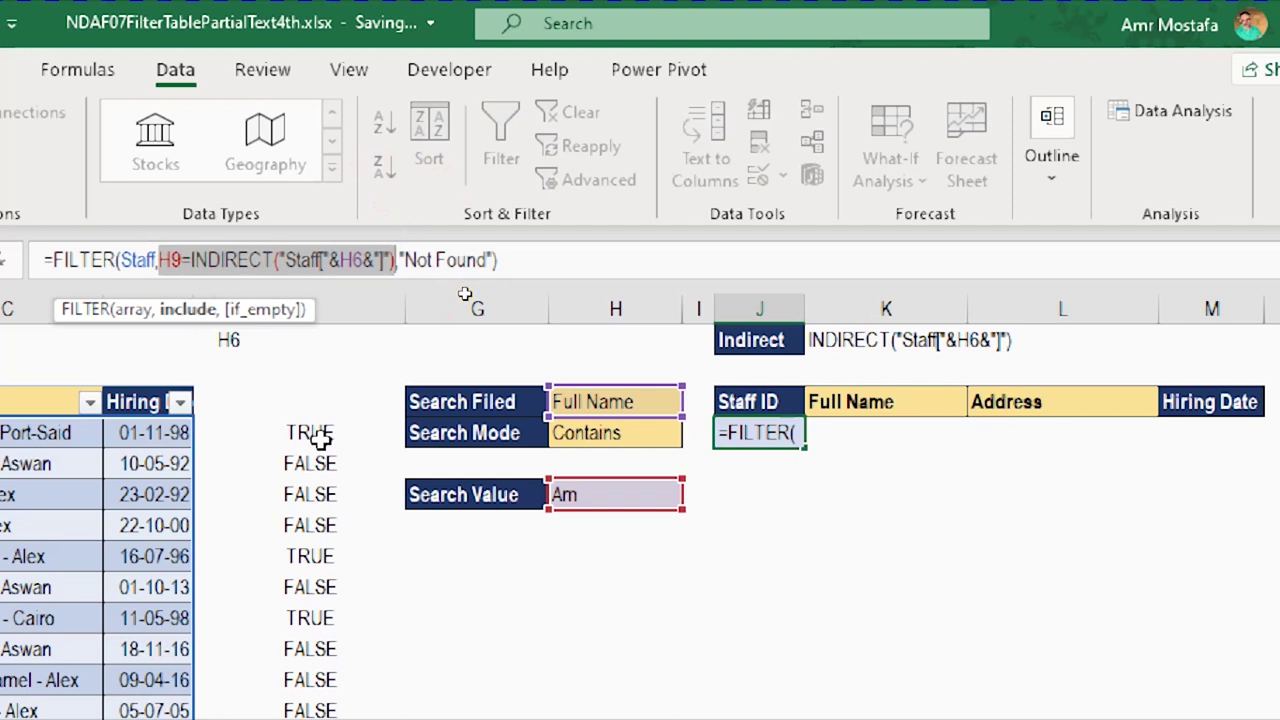
key("Escape")
- Replace FILTER's include argument with the ISNUMBER(SEARCH(...)) test copied from F7
left_click(318, 432)
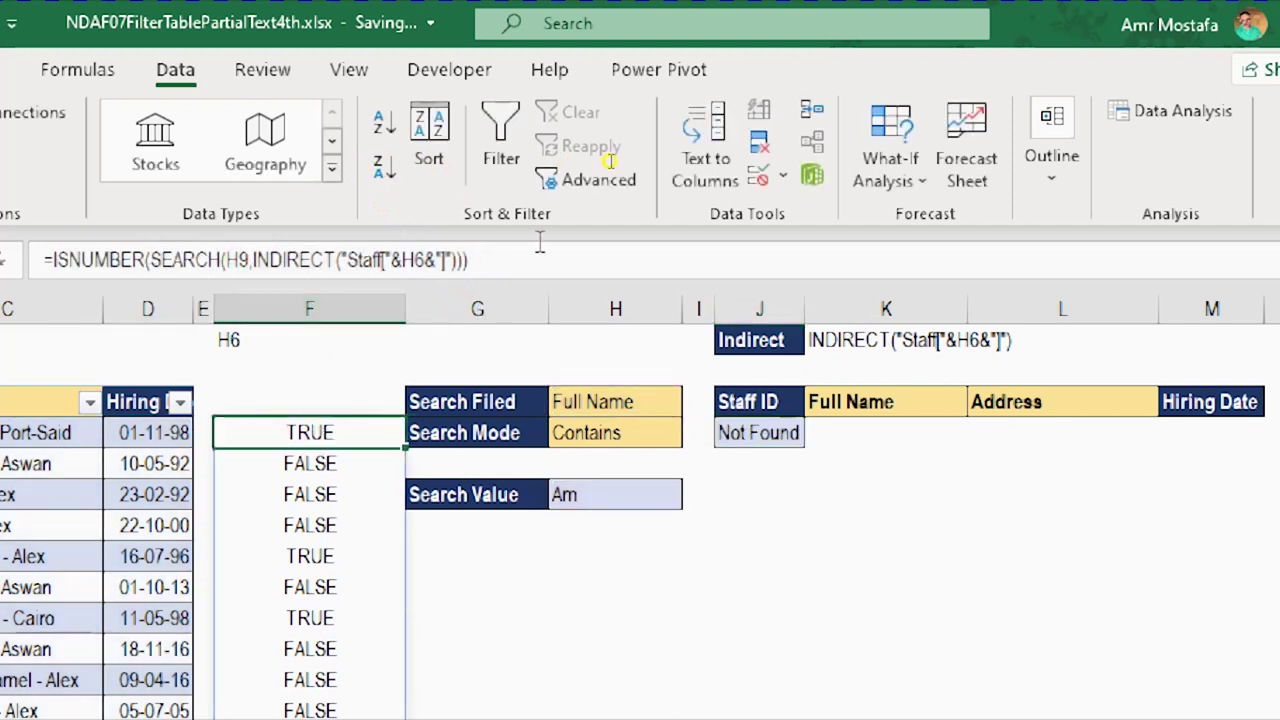
left_click_drag(520, 259, 54, 262)
key("ctrl+c")
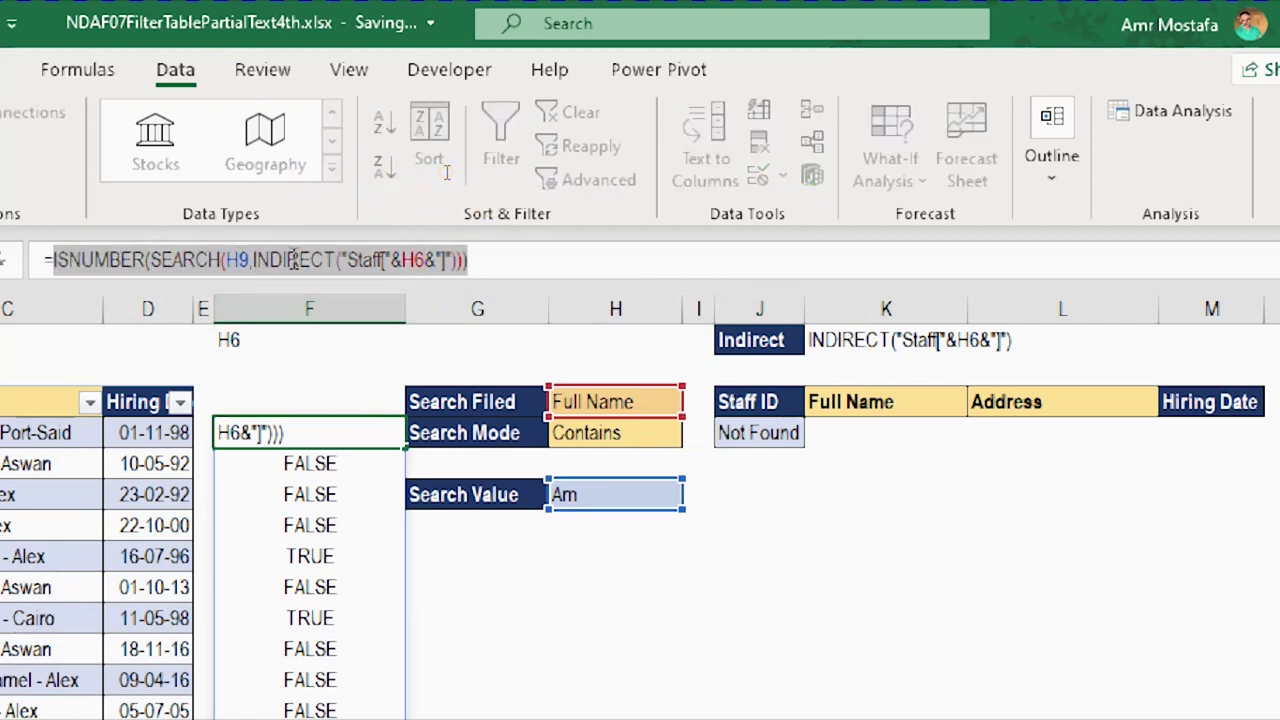
key("Escape")
left_click(760, 432)
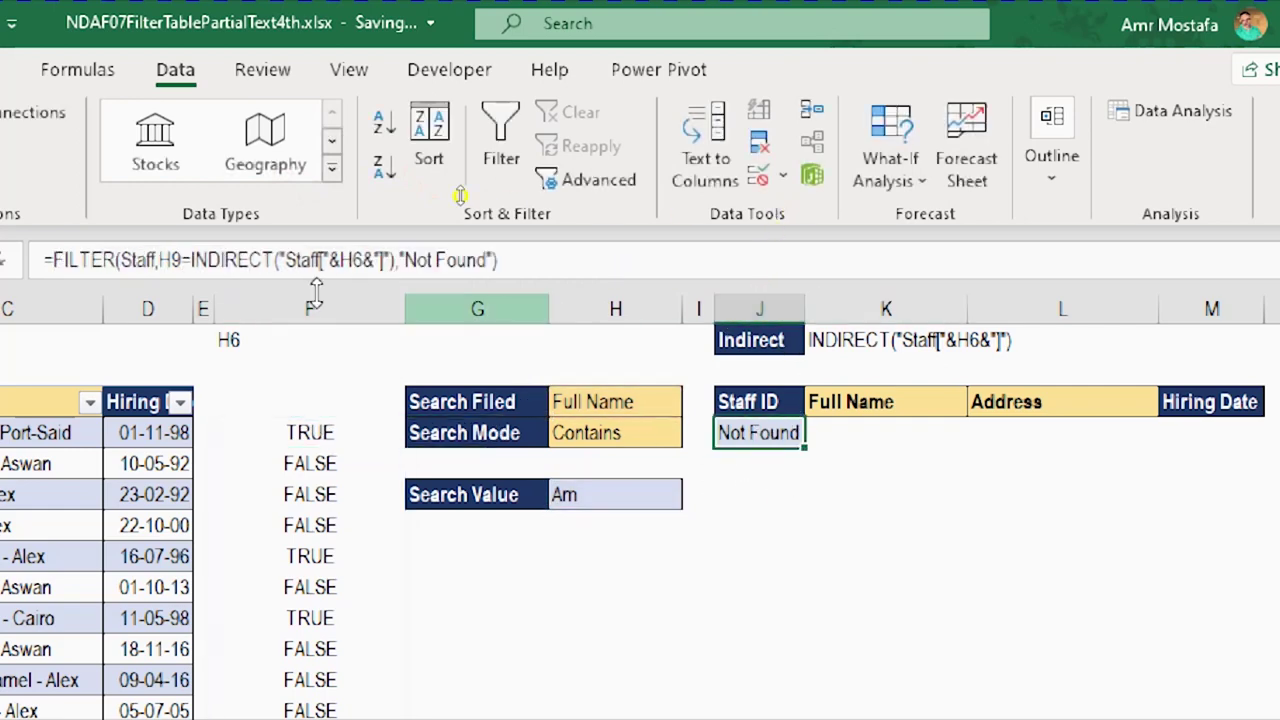
left_click(143, 262)
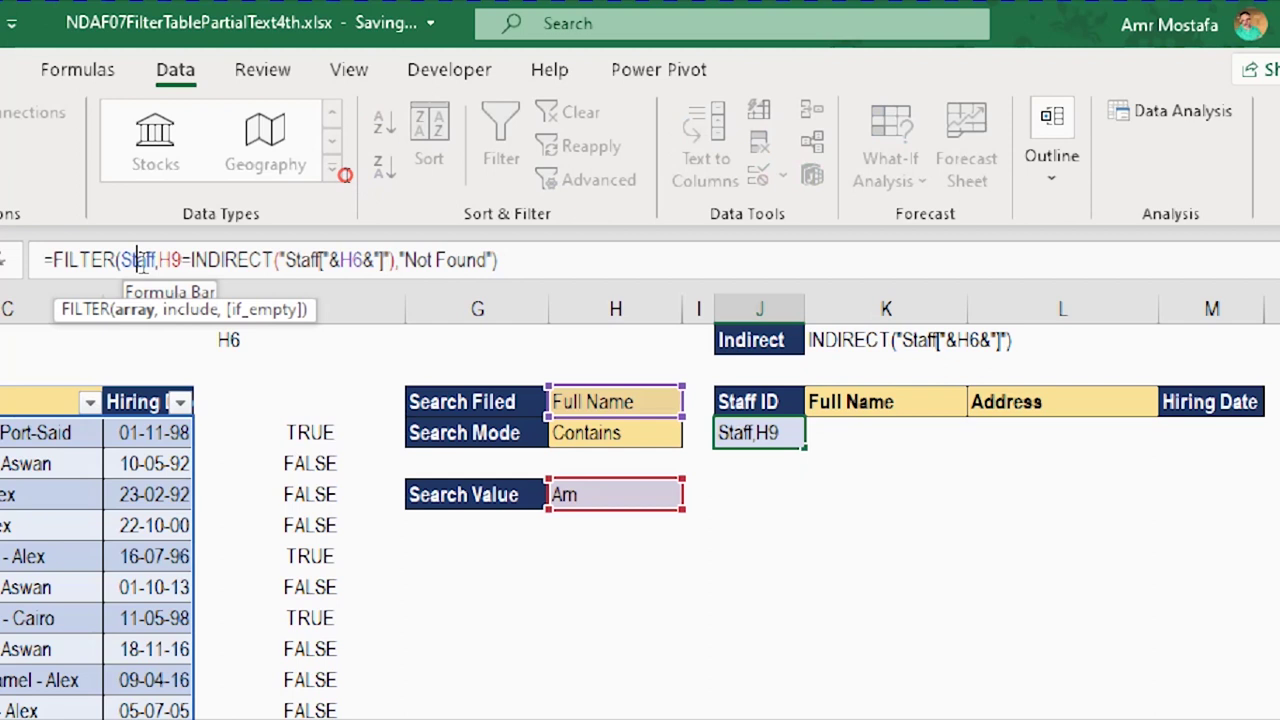
left_click(182, 314)
key("ctrl+v")
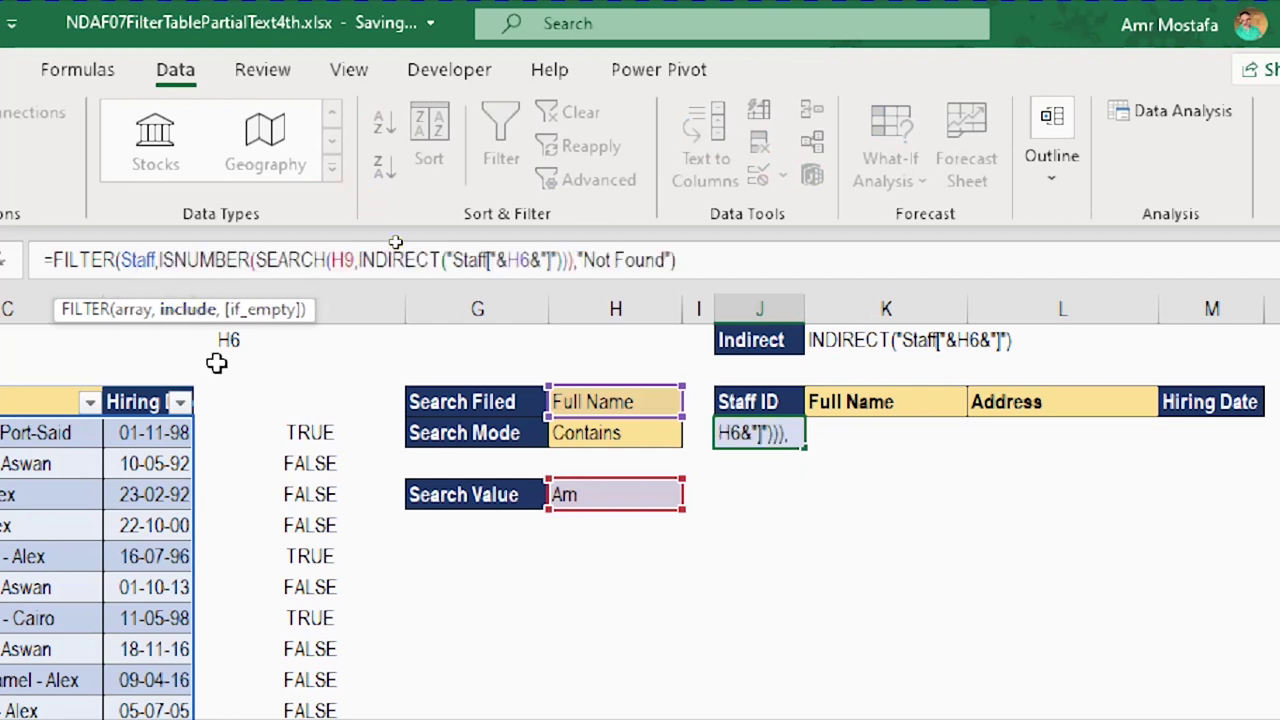
key("Return")
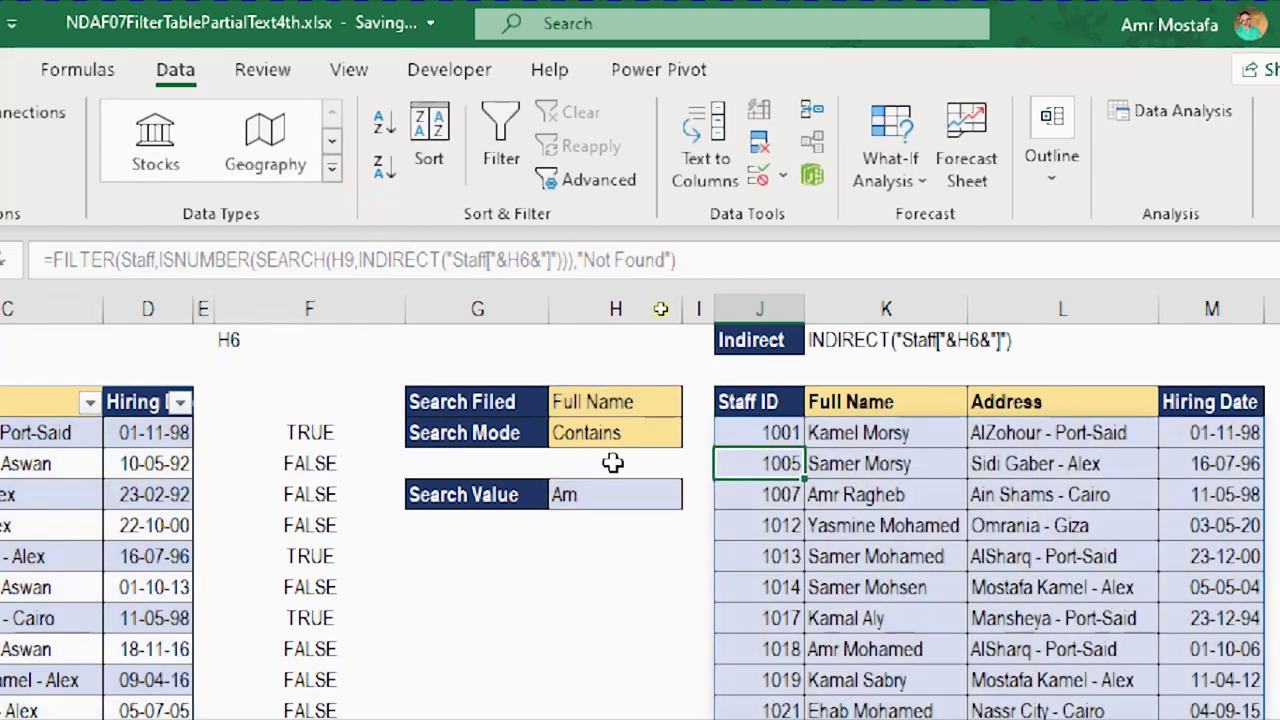
- Change the search value to Amr and review the matching names
scroll(907, 478, "down", 5)
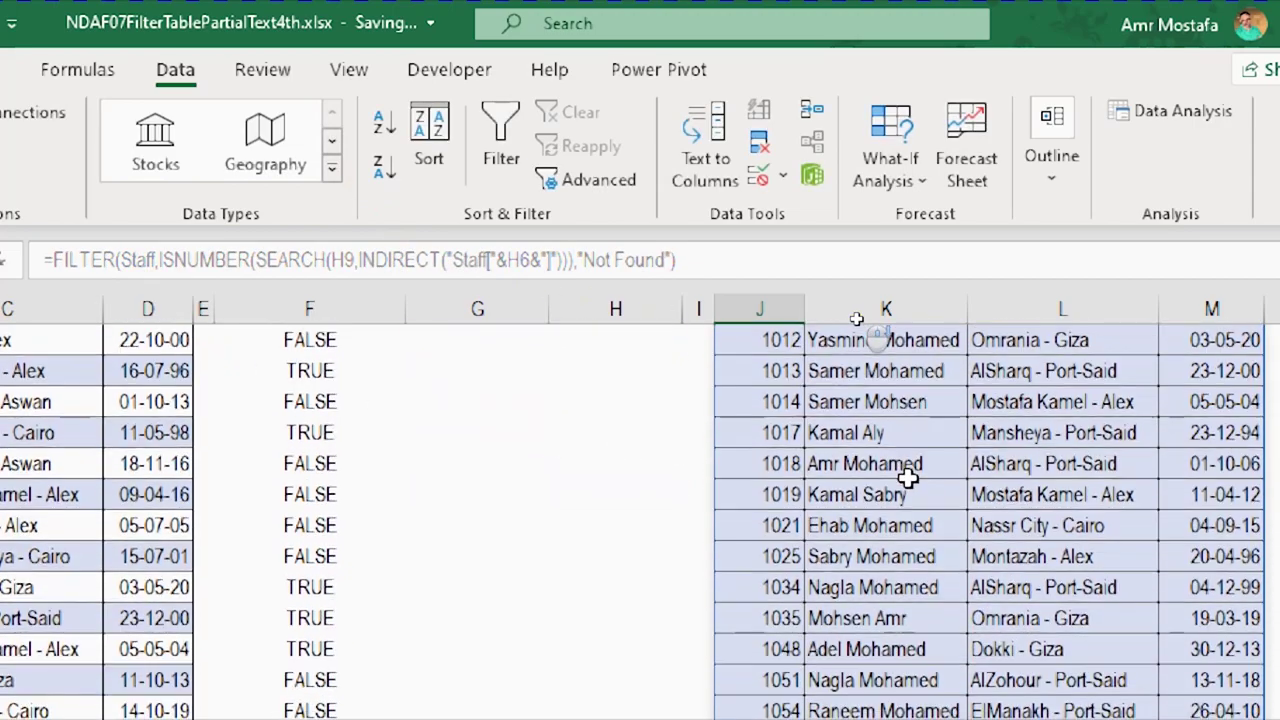
scroll(907, 478, "down", 2)
scroll(907, 478, "up", 9)
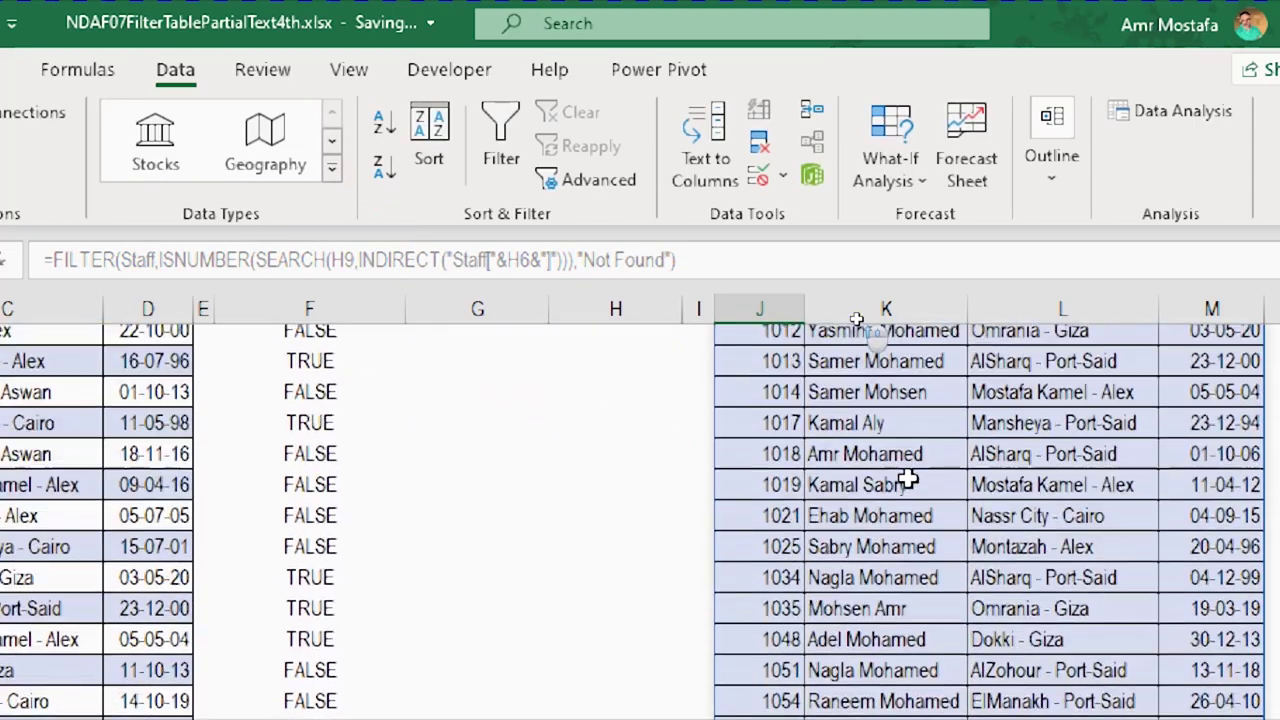
left_click(565, 494)
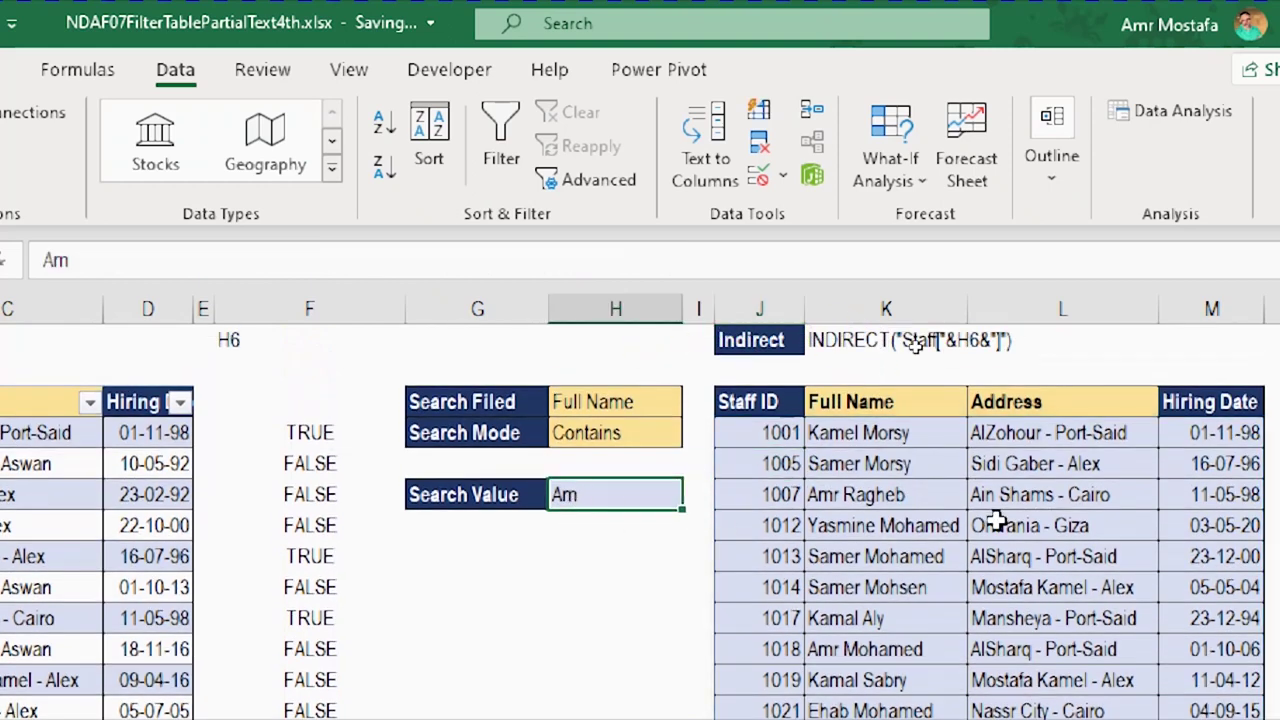
key("F2")
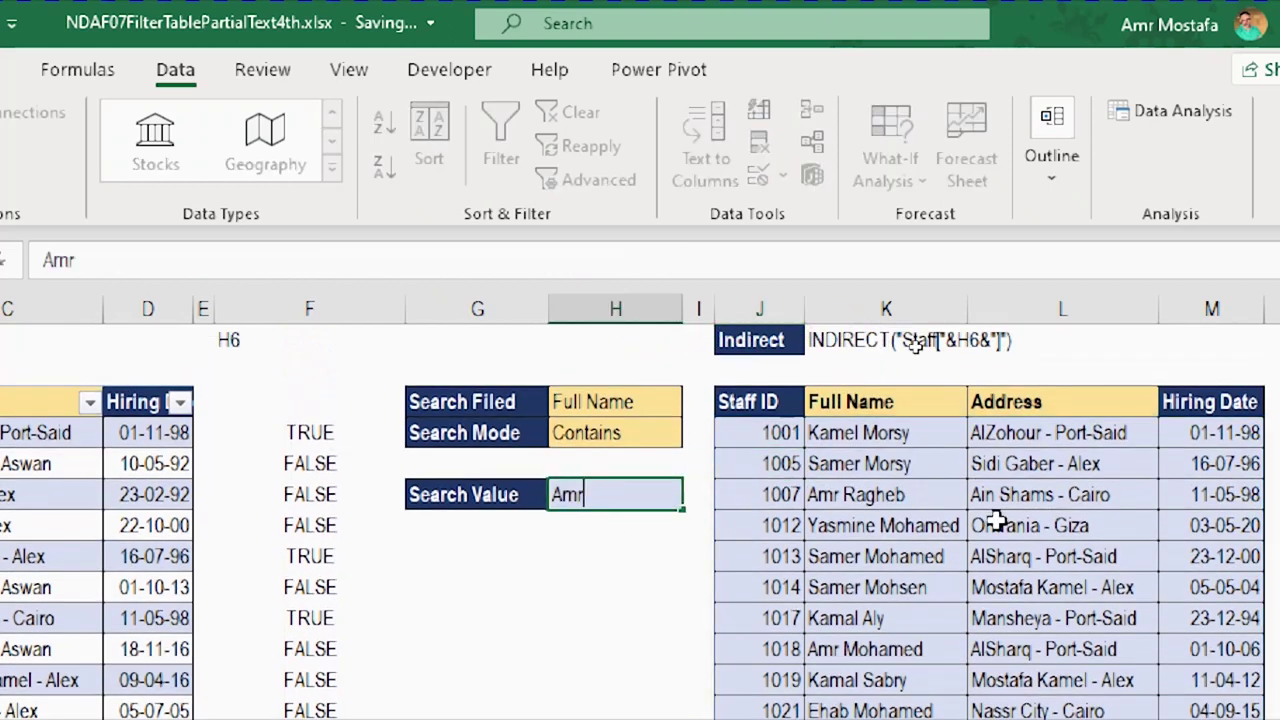
key("Return")
key("Up")
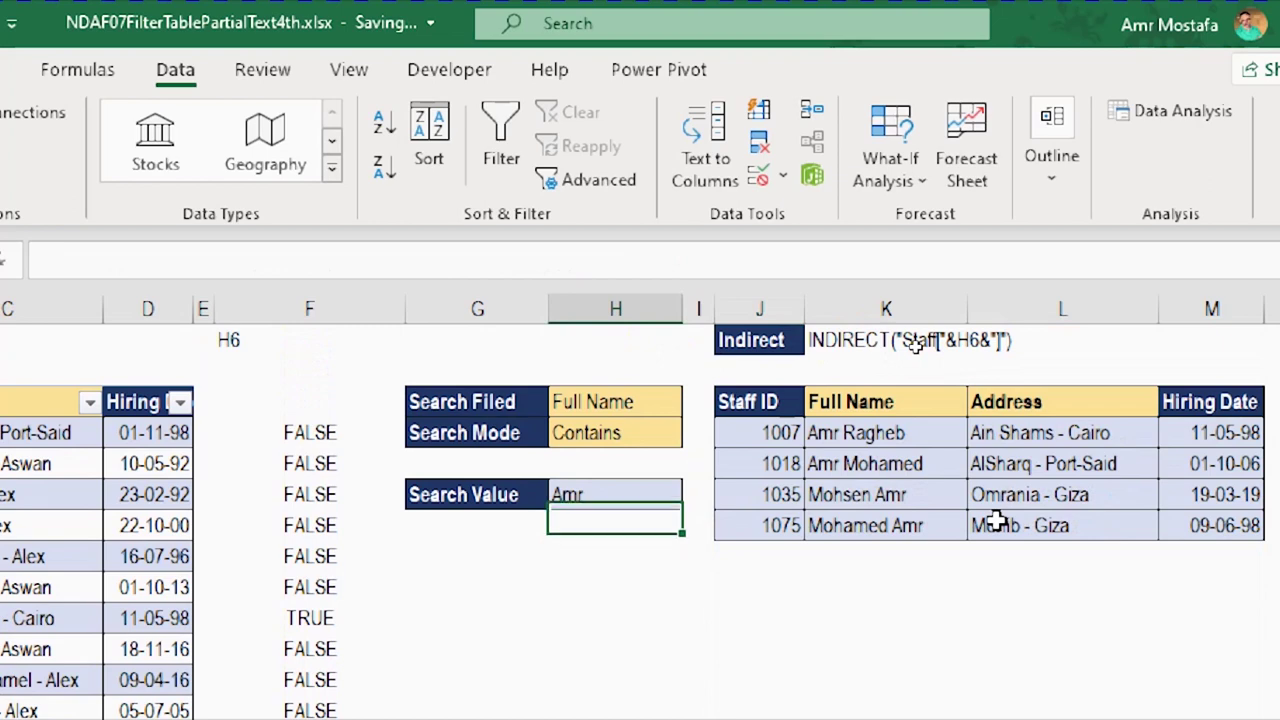
key("Right")
key("Right")
key("Right")
key("Up")
key("Up")
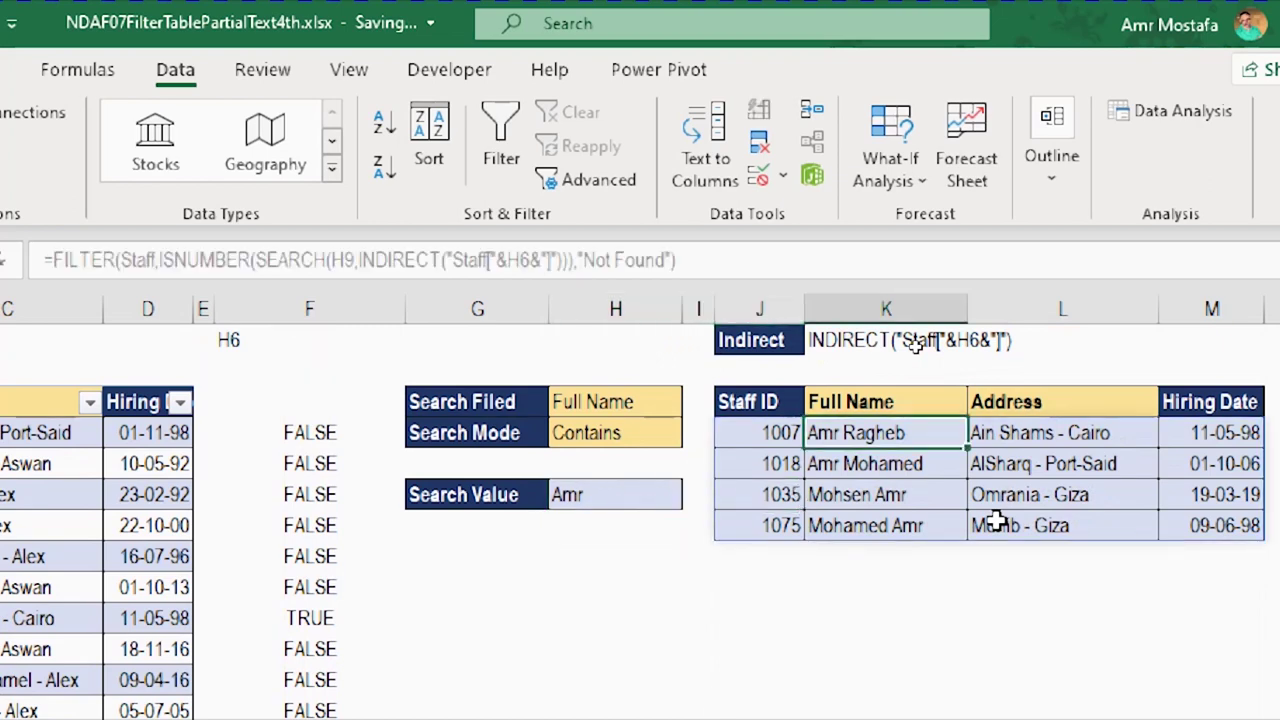
key("Down")
key("Down")
key("Down")
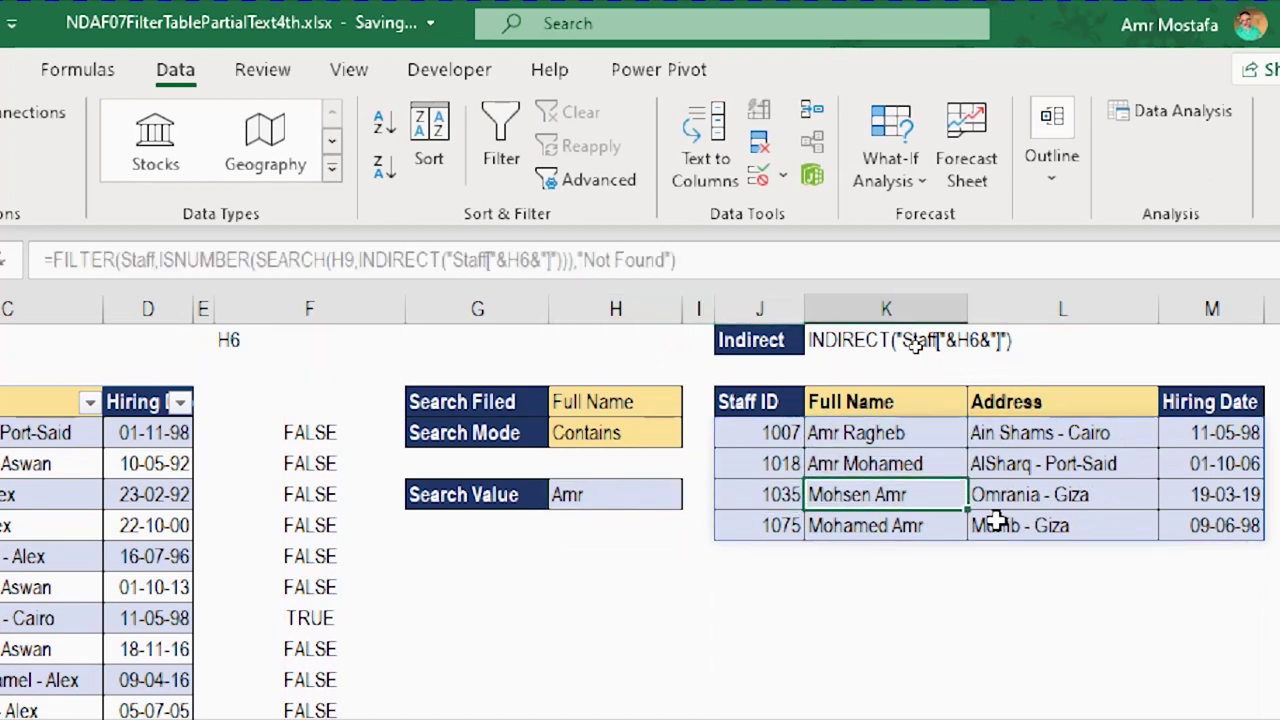
key("Up")
key("Up")
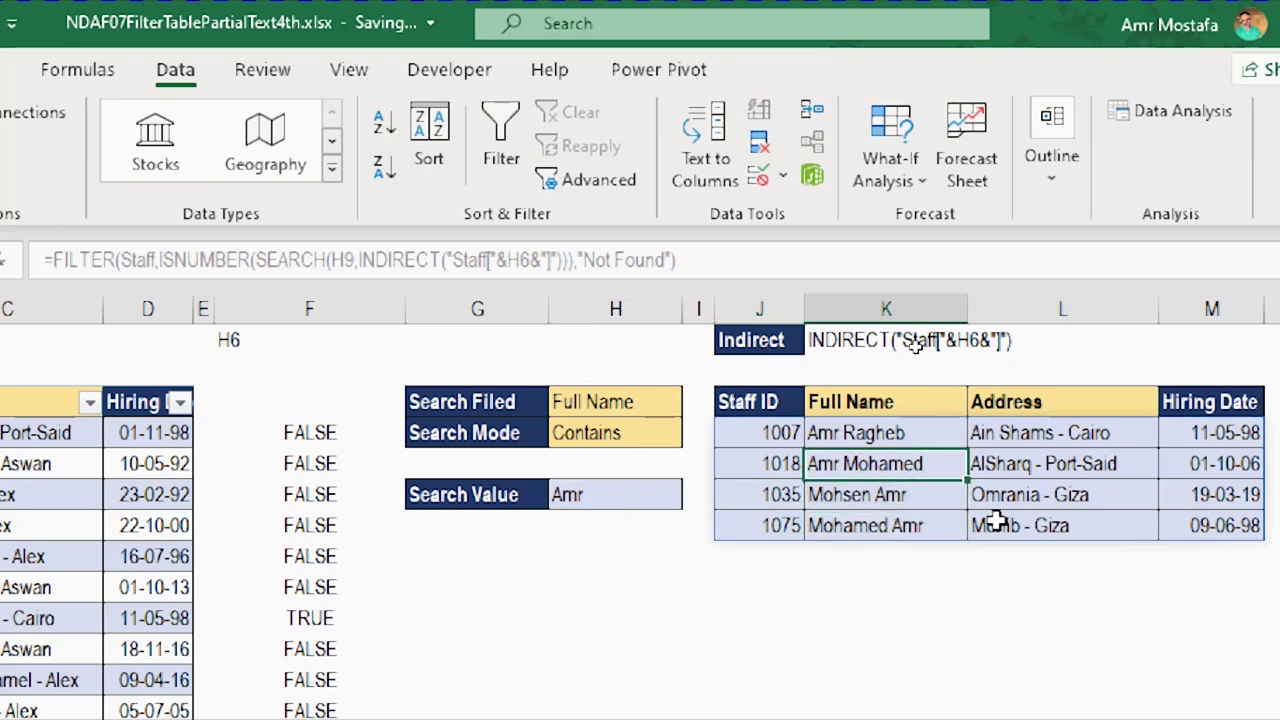
- Switch the search field to Address and search for Dokki, then Giza
key("Left")
key("Left")
key("Up")
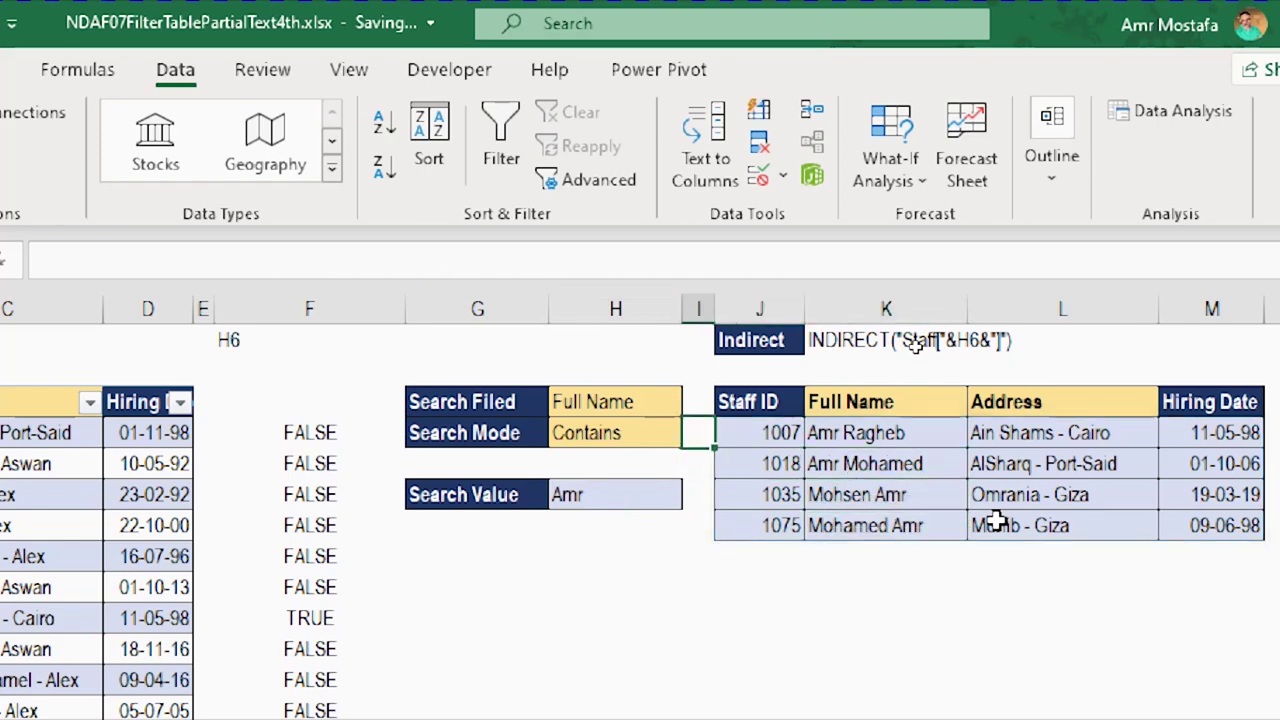
key("Left")
key("Up")
key("alt+Down")
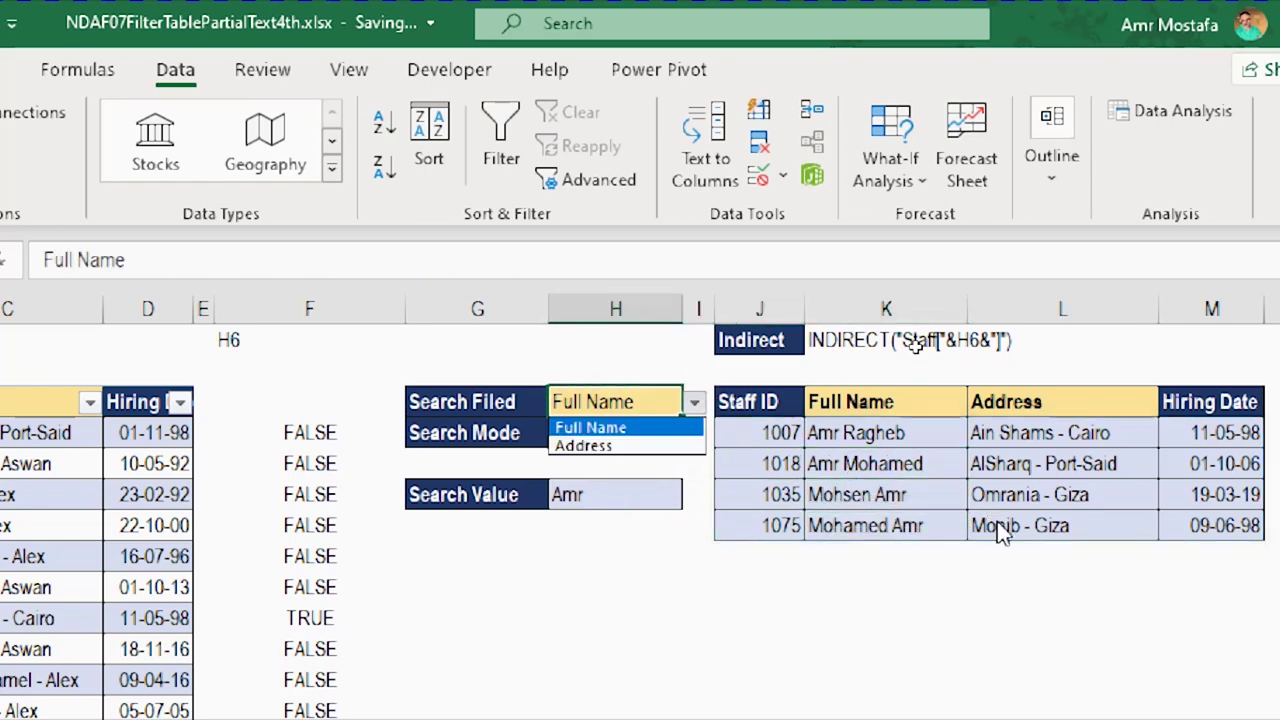
key("Down")
key("Return")
key("Down")
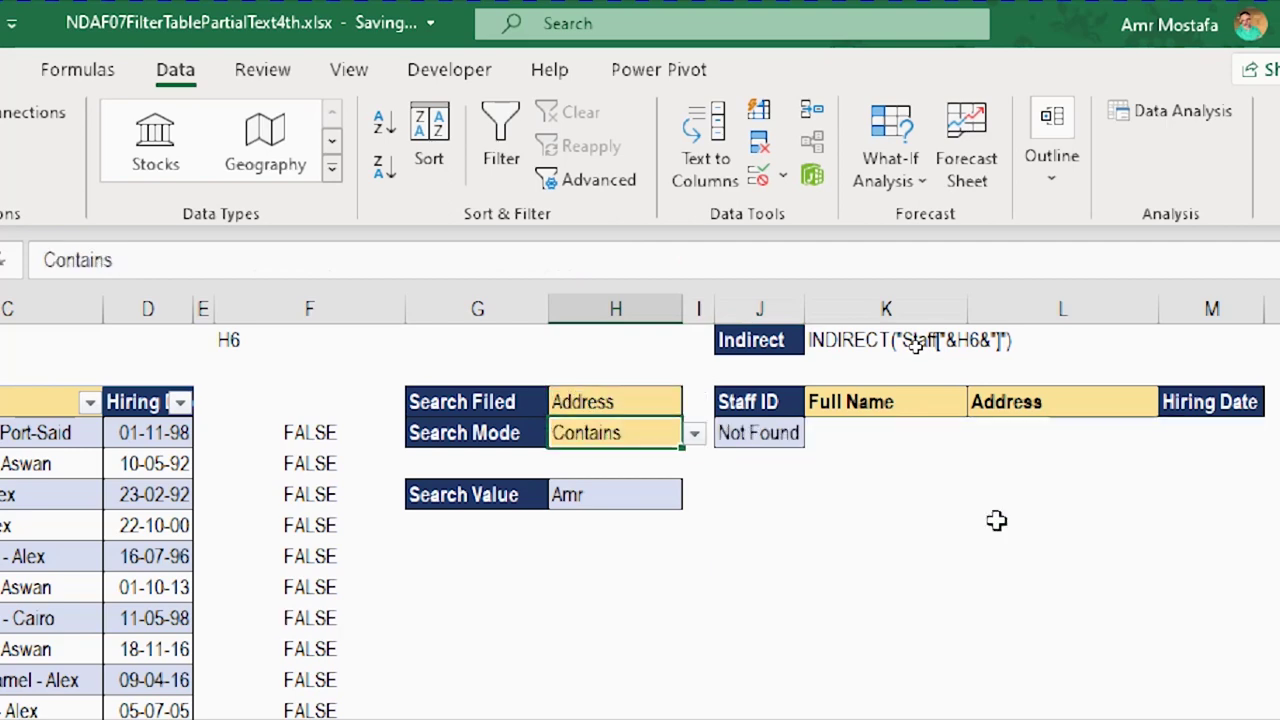
key("Down")
key("Down")
type("Dokki")
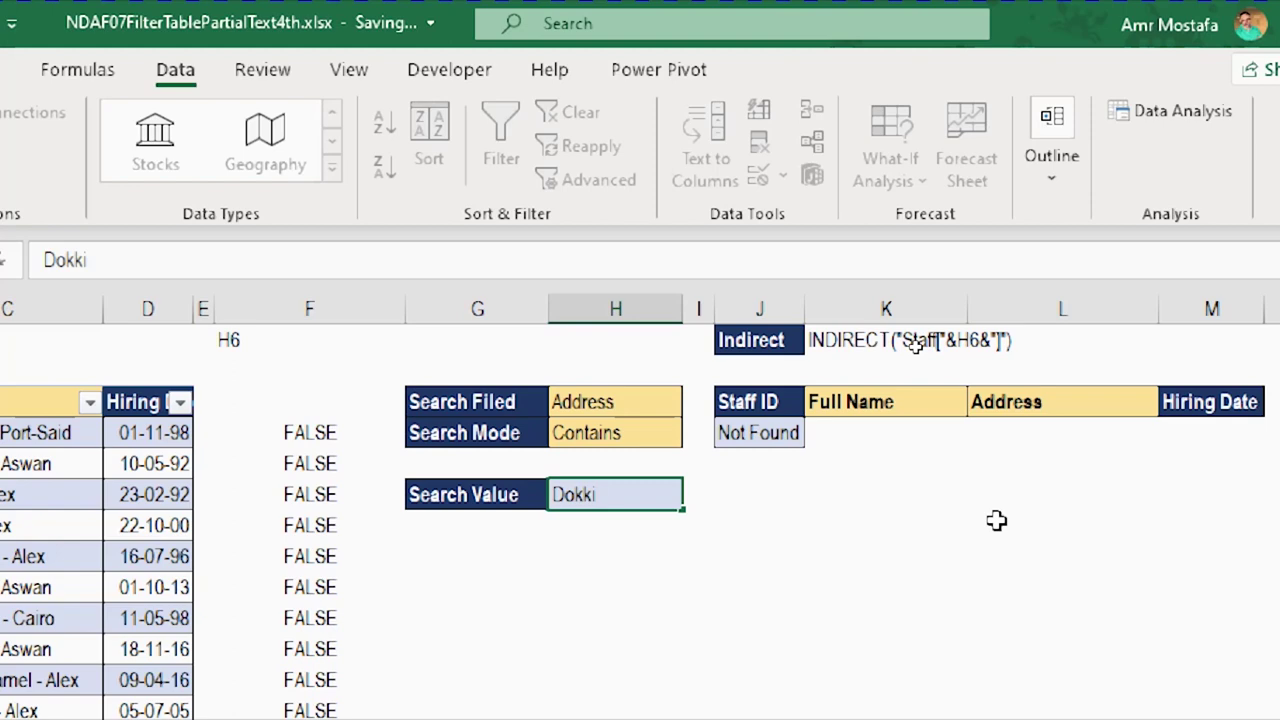
key("Return")
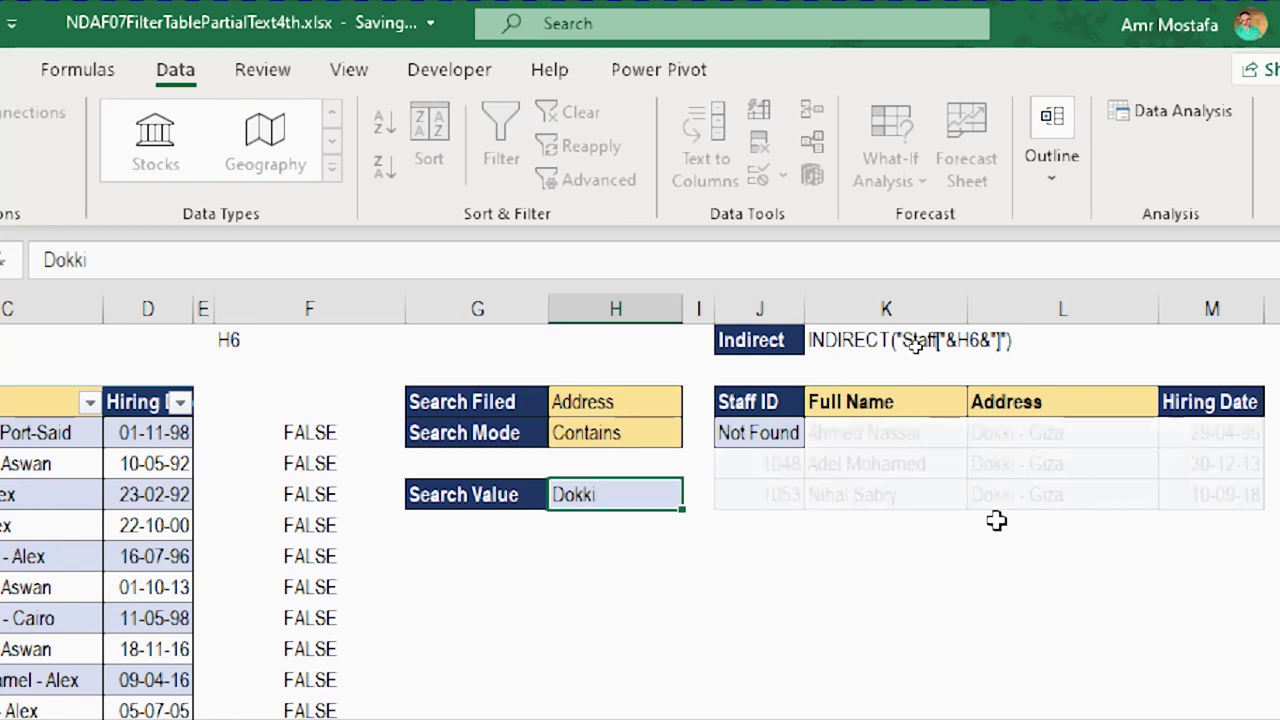
key("Up")
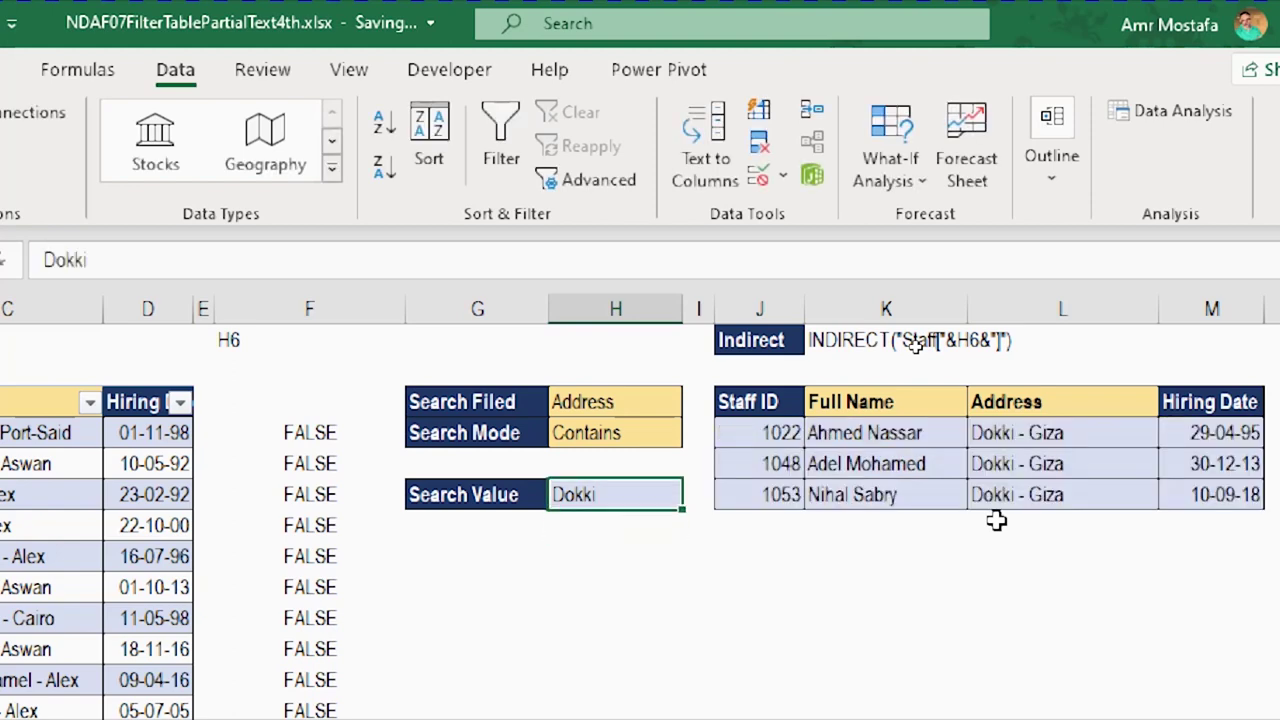
type("Giza")
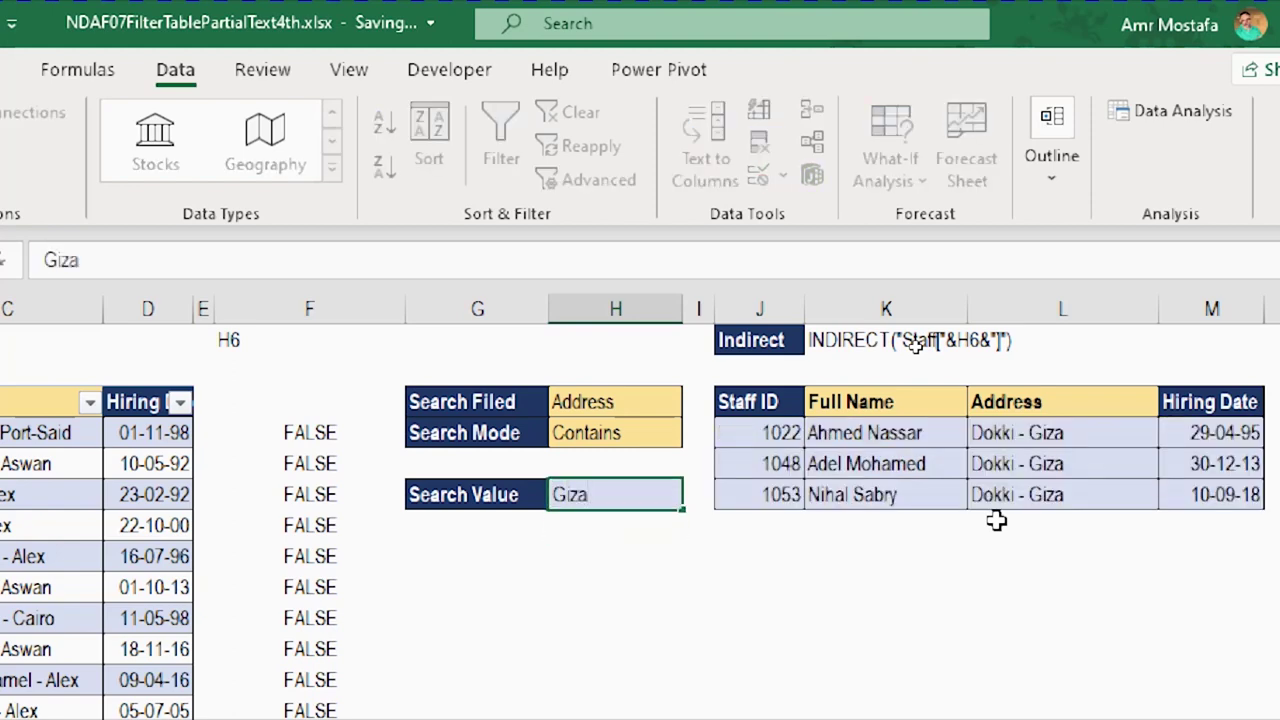
key("Return")
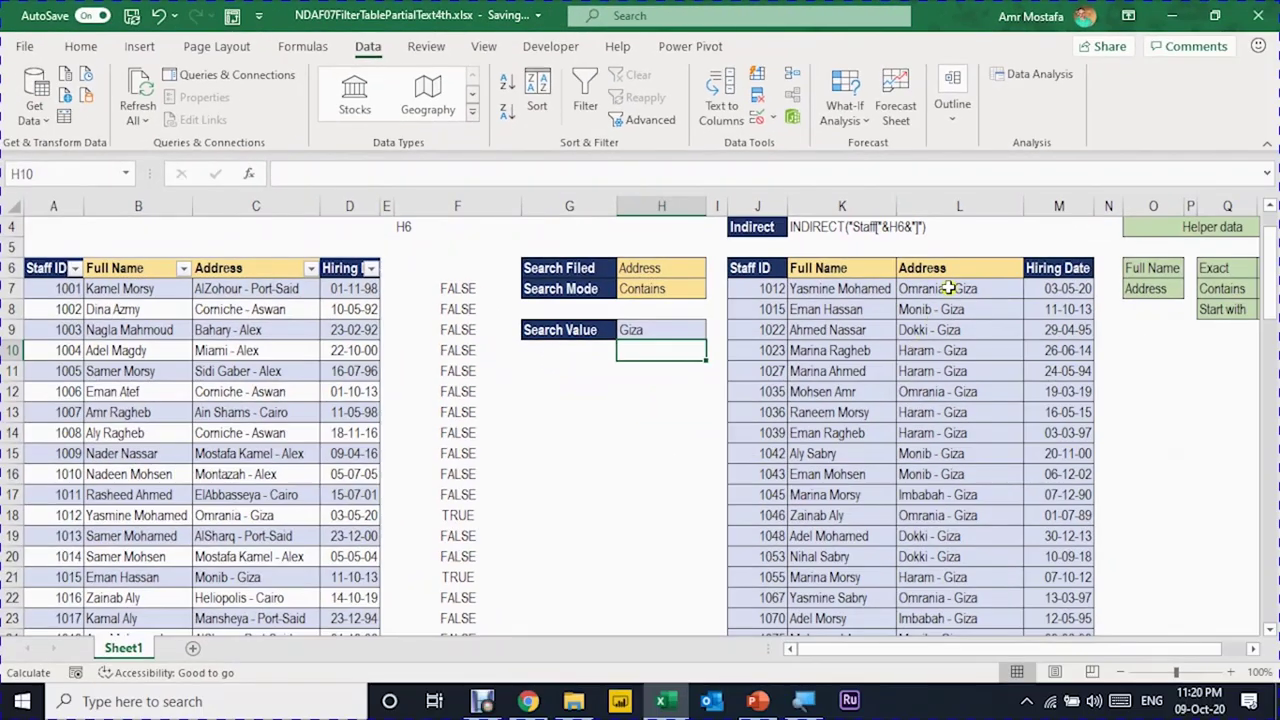
- Paste the FILTER(Staff,ISNUMBER(SEARCH(...)),"Not Found") formula text beside the F#2 label
left_click(1058, 473)
scroll(965, 322, "down", 1)
scroll(975, 318, "up", 1)
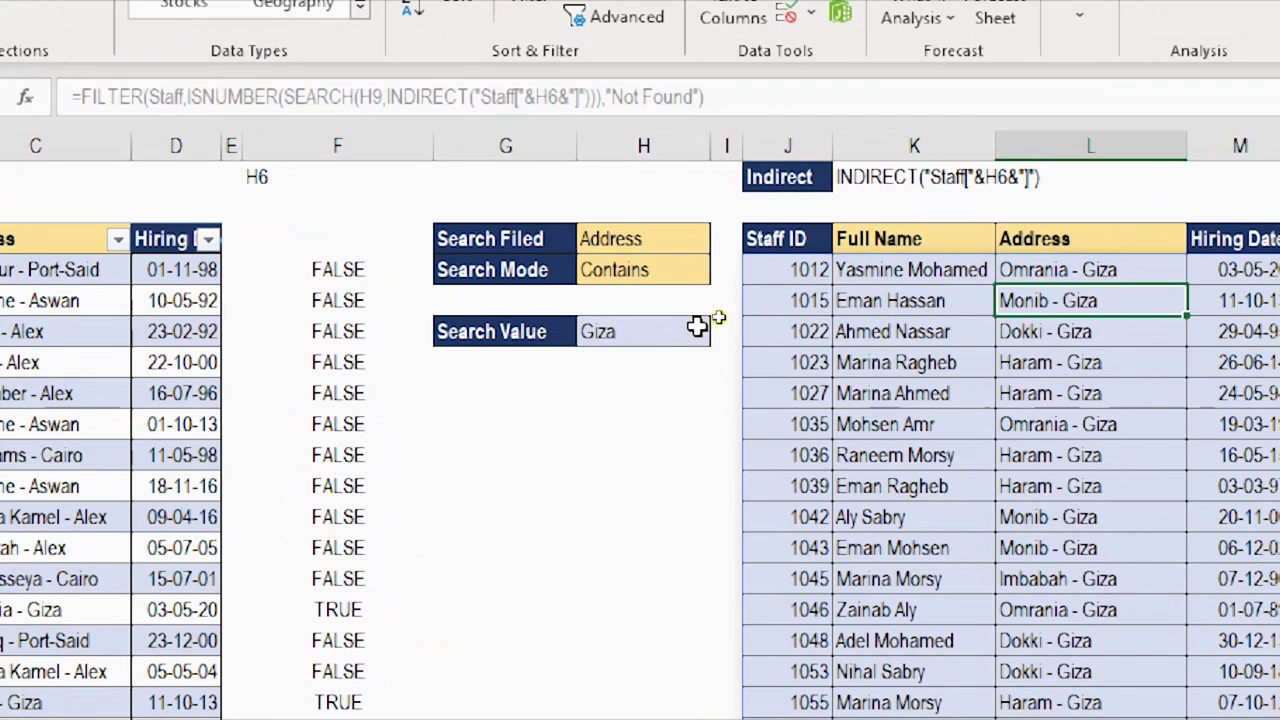
left_click(803, 270)
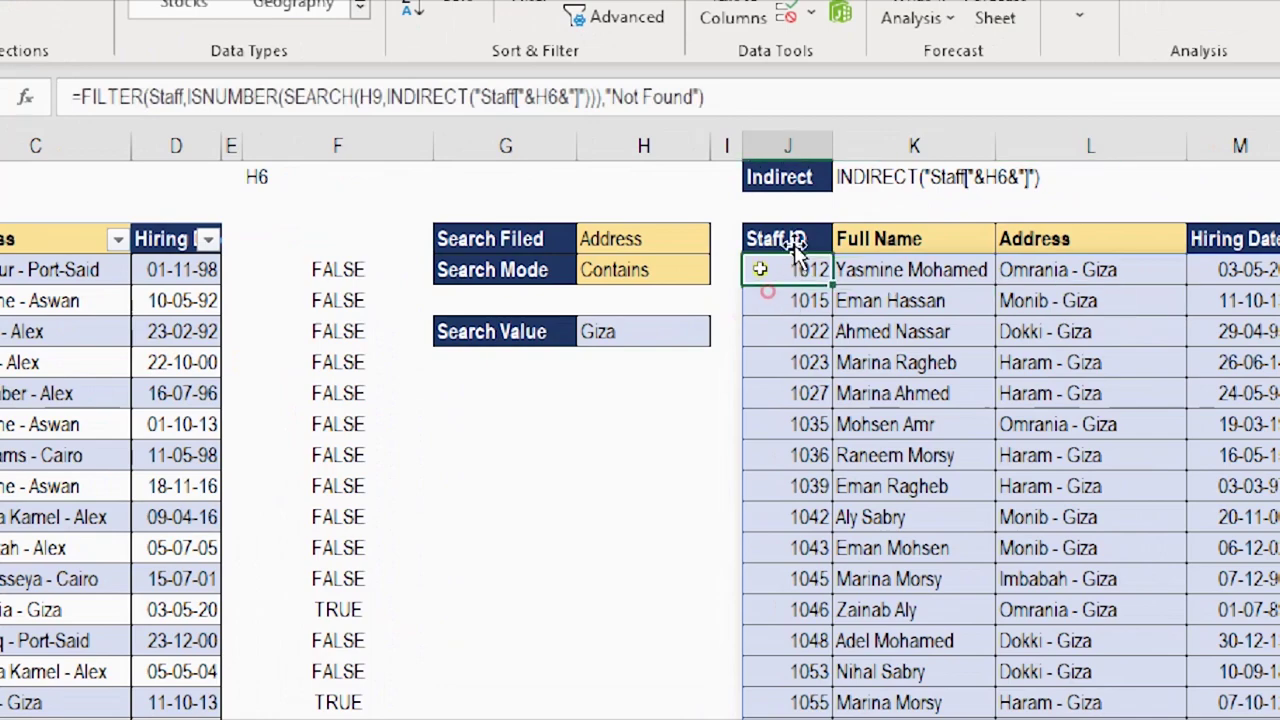
left_click_drag(704, 97, 85, 97)
key("ctrl+c")
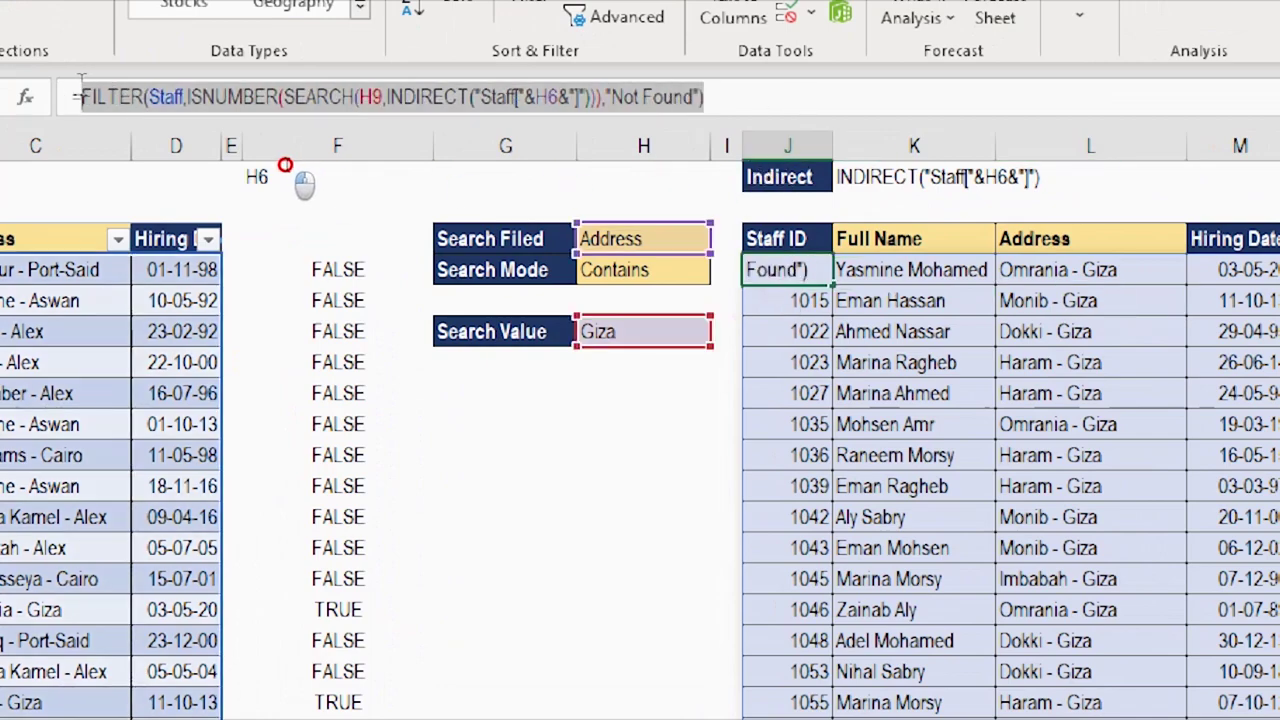
key("Escape")
scroll(914, 317, "up", 1)
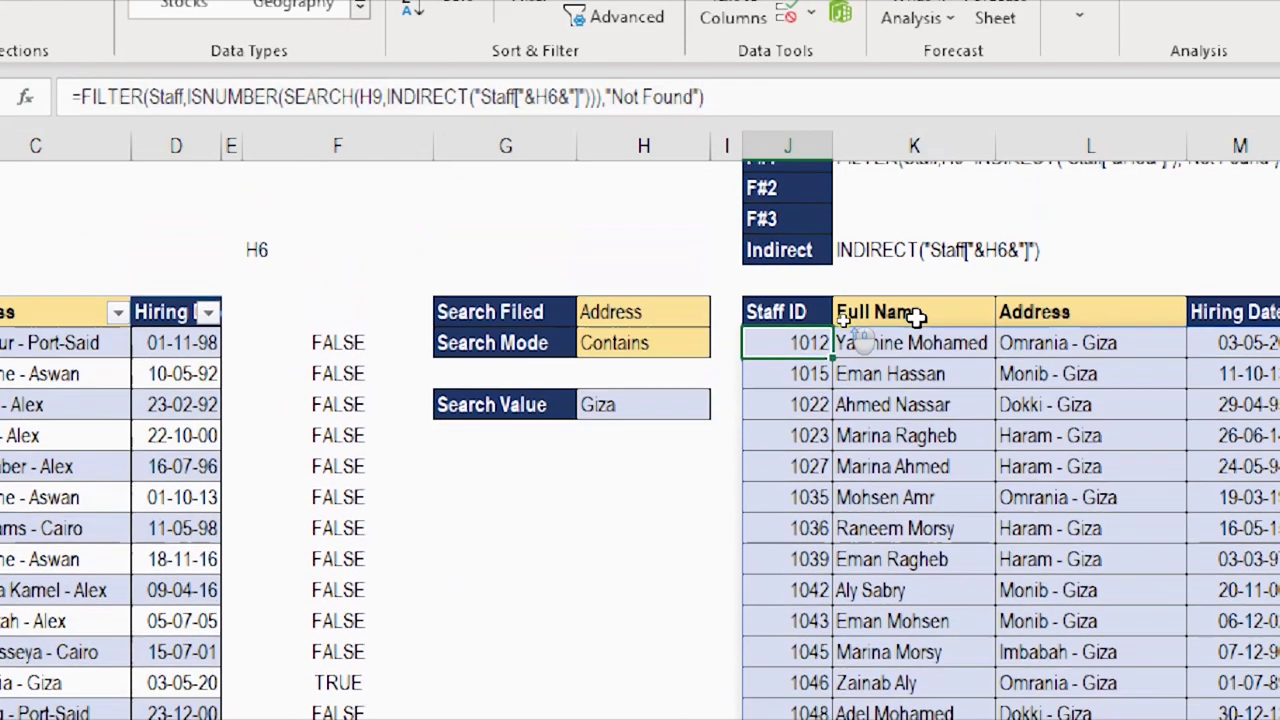
left_click(888, 207)
key("ctrl+v")
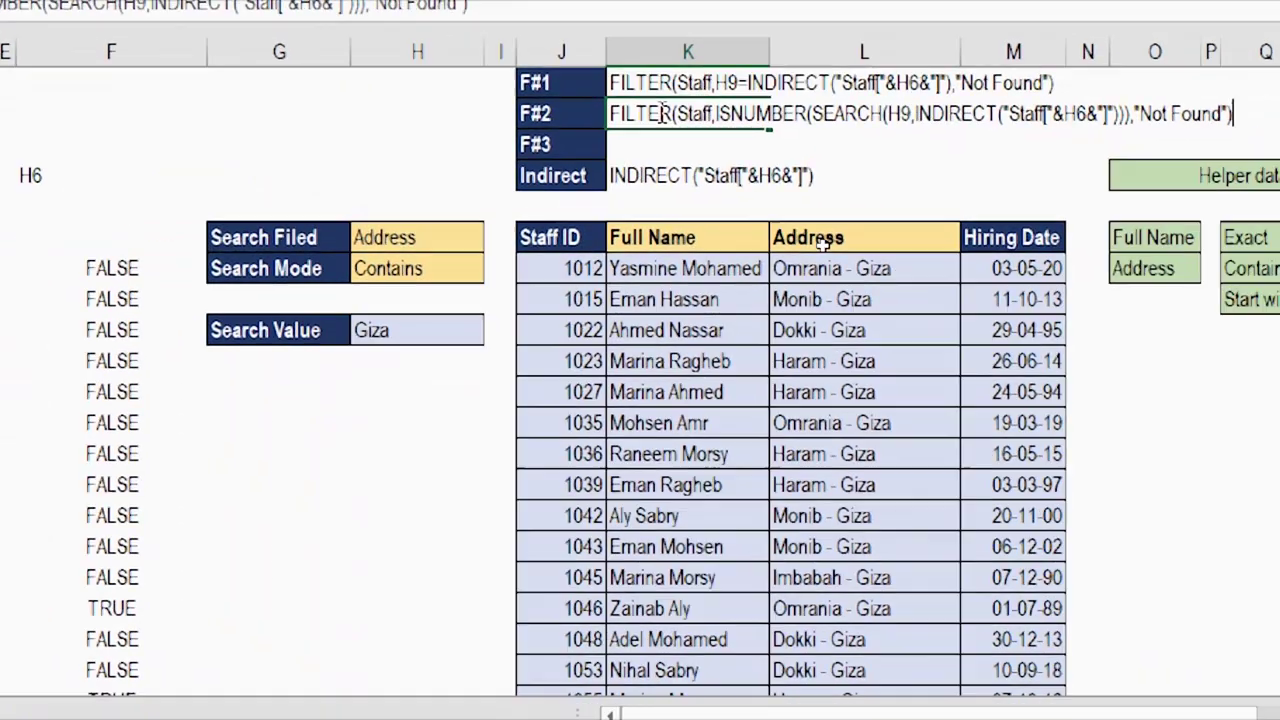
key("Return")
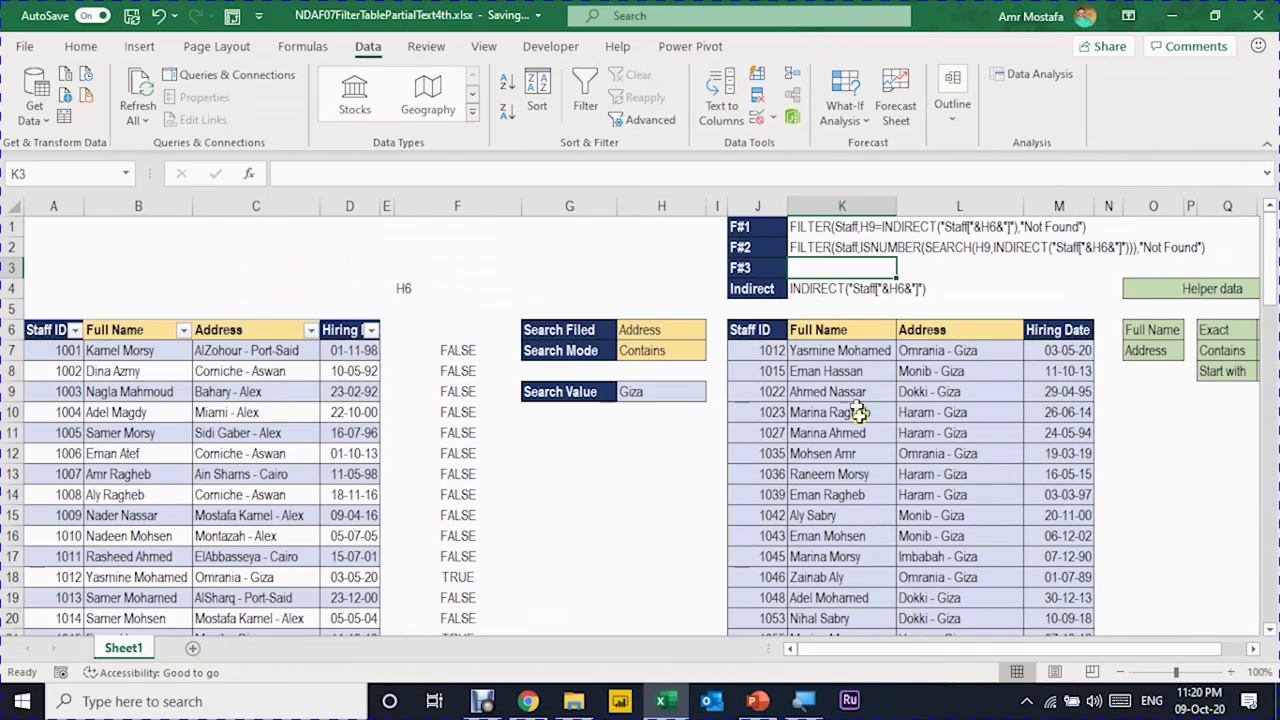
- Search the Full Name field in Start with mode for the value Amr
left_click(694, 347)
left_click(708, 332)
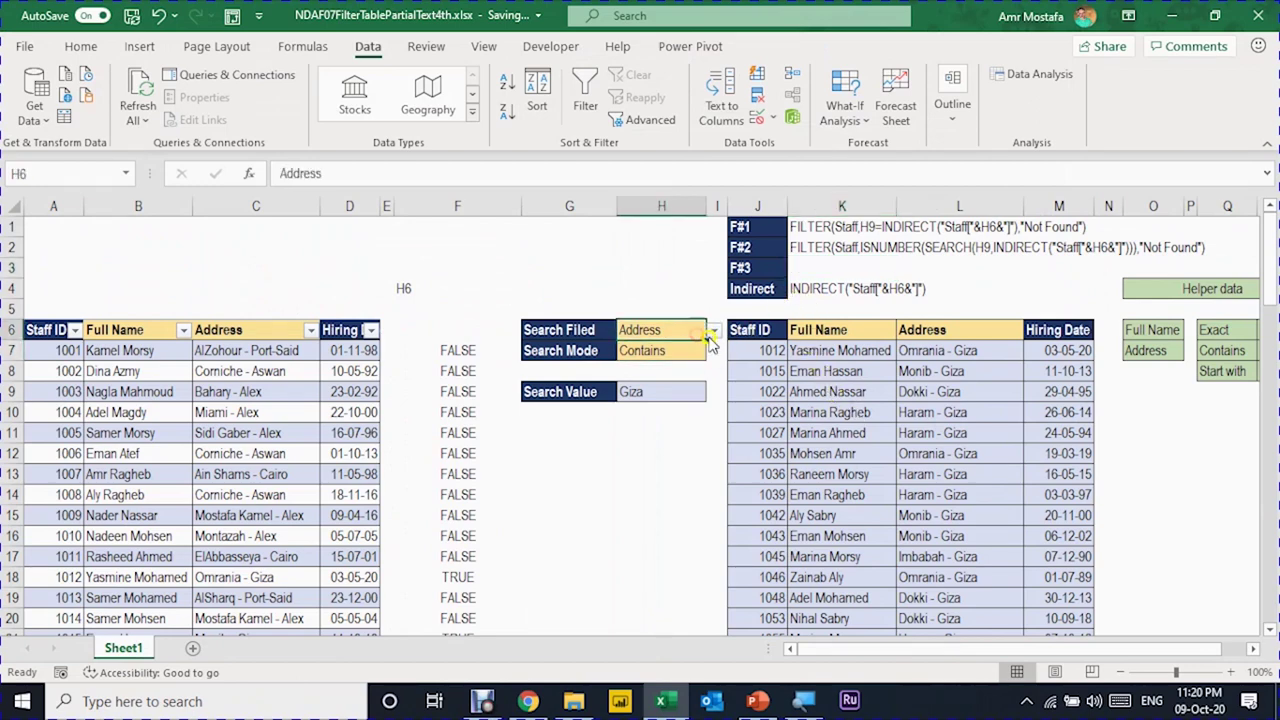
left_click(713, 330)
left_click(698, 347)
left_click(700, 351)
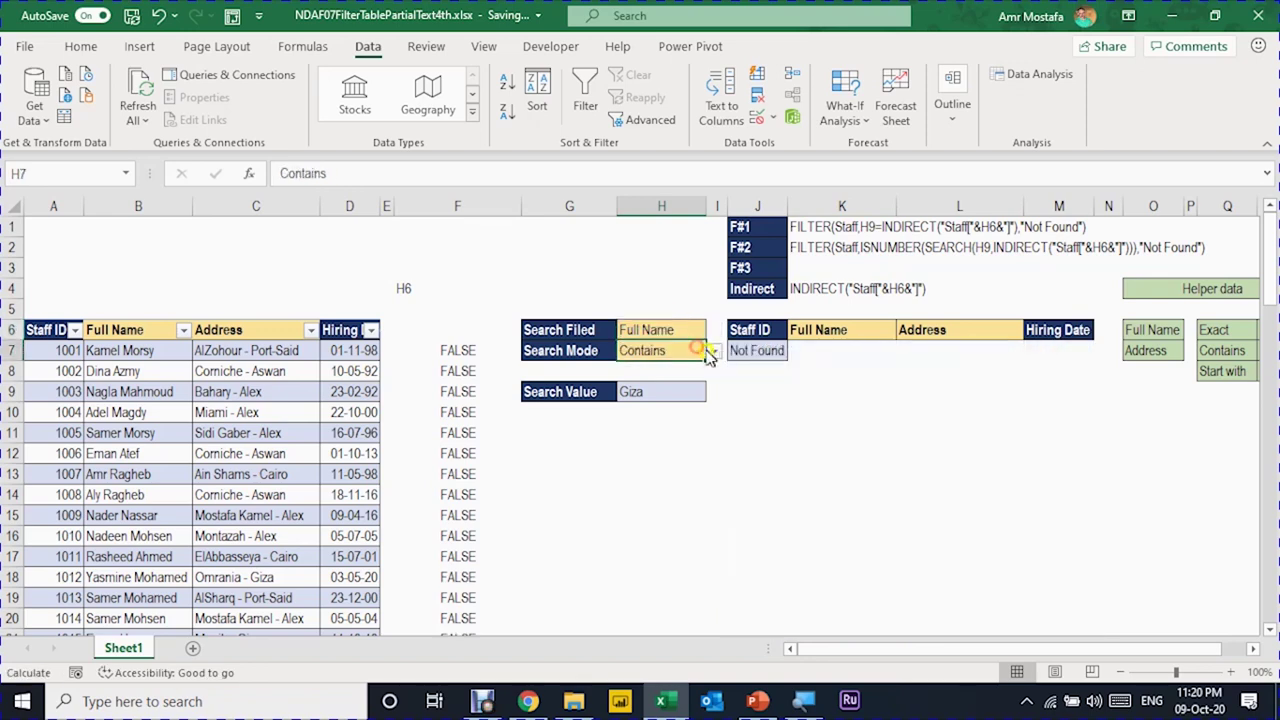
left_click(713, 351)
left_click(686, 391)
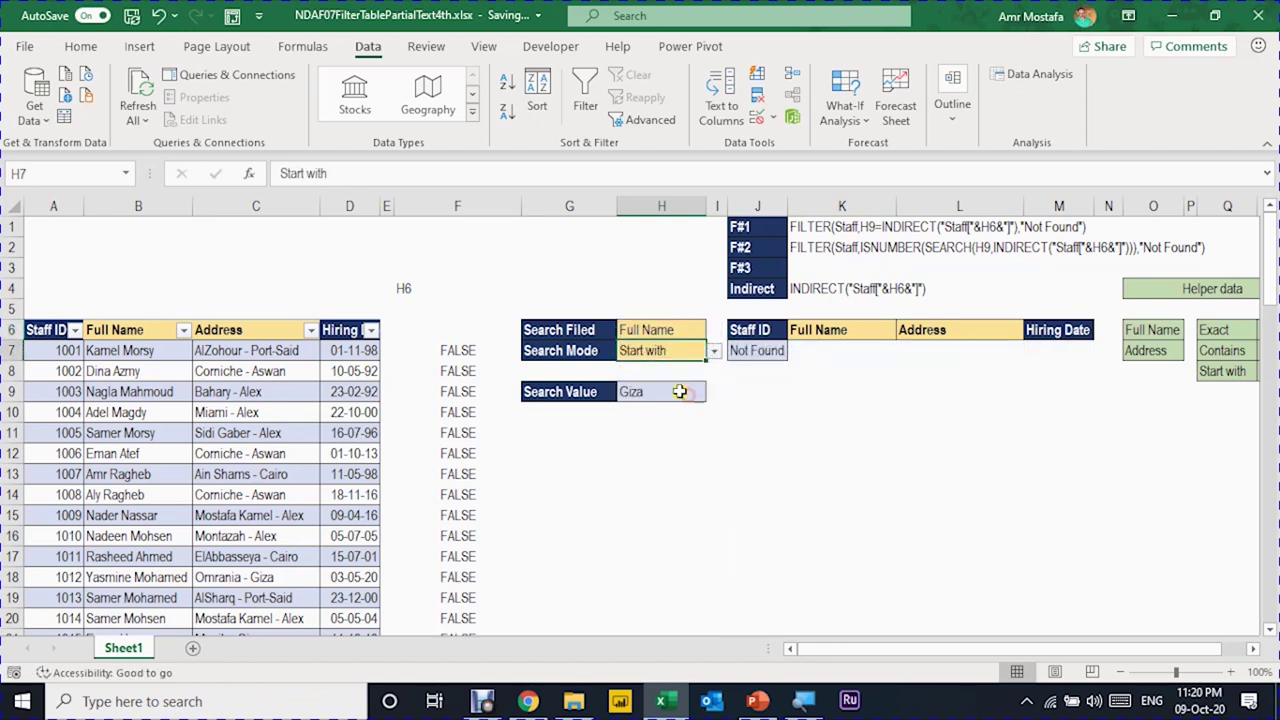
left_click(680, 391)
type("Amr")
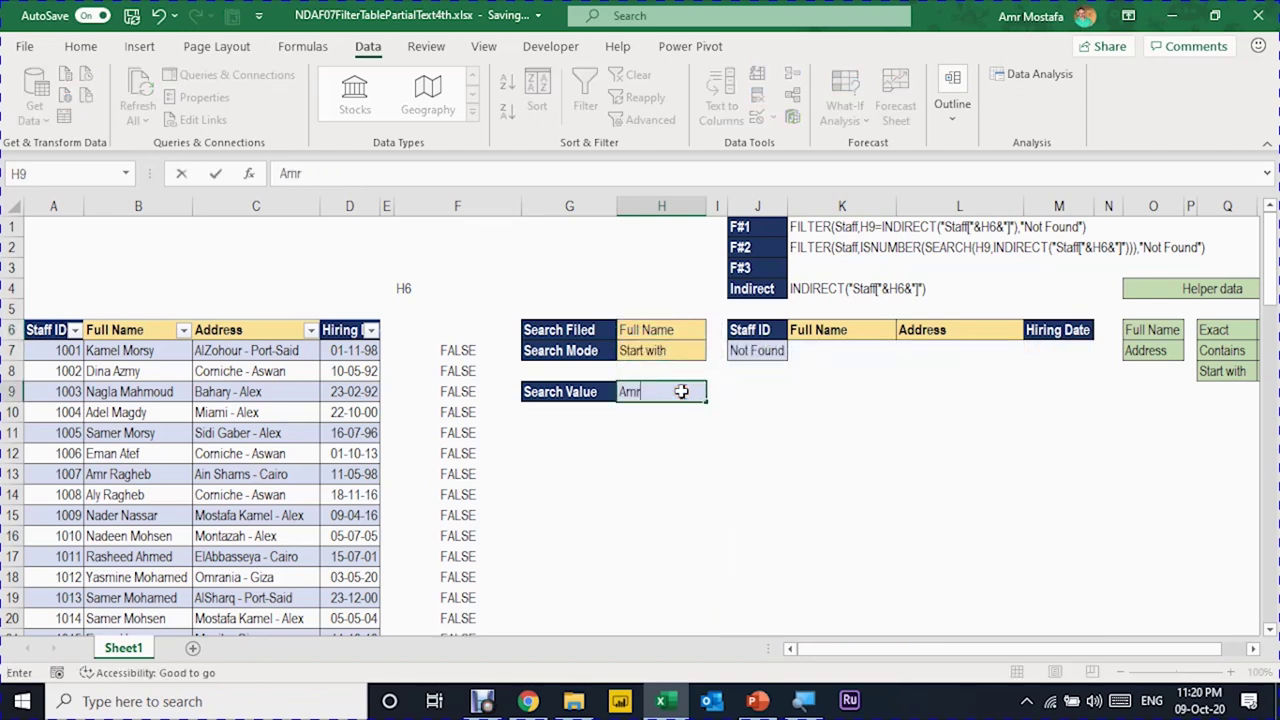
key("Return")
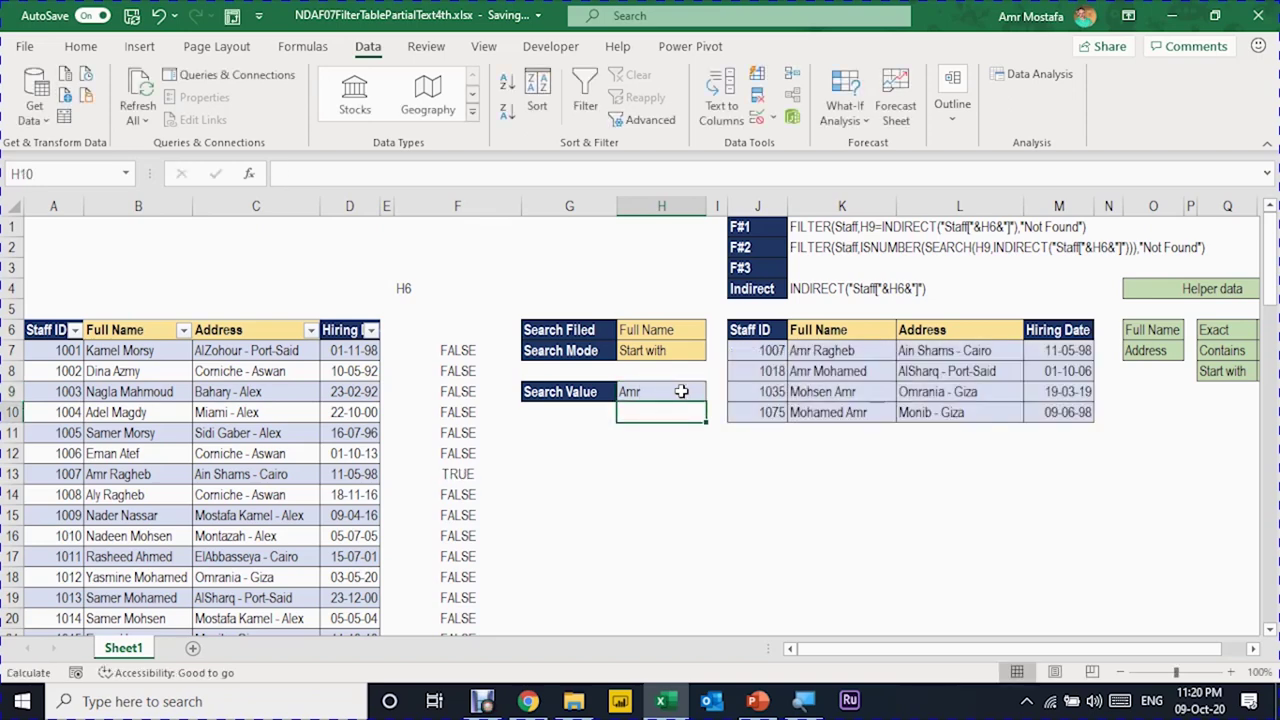
- Step through the filtered results to F7 and open its helper formula for editing
key("Up")
key("Right")
key("Right")
key("Up")
key("Right")
key("Up")
key("Down")
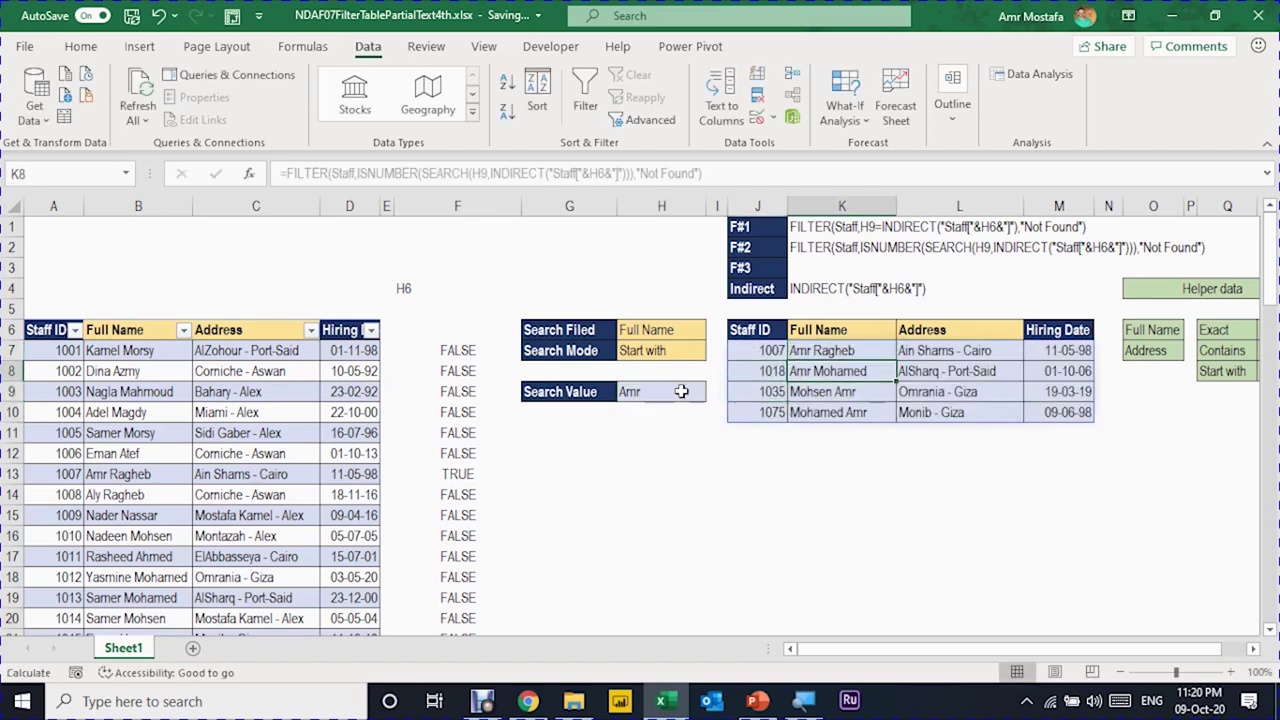
key("Left")
key("Left")
key("Left")
key("Down")
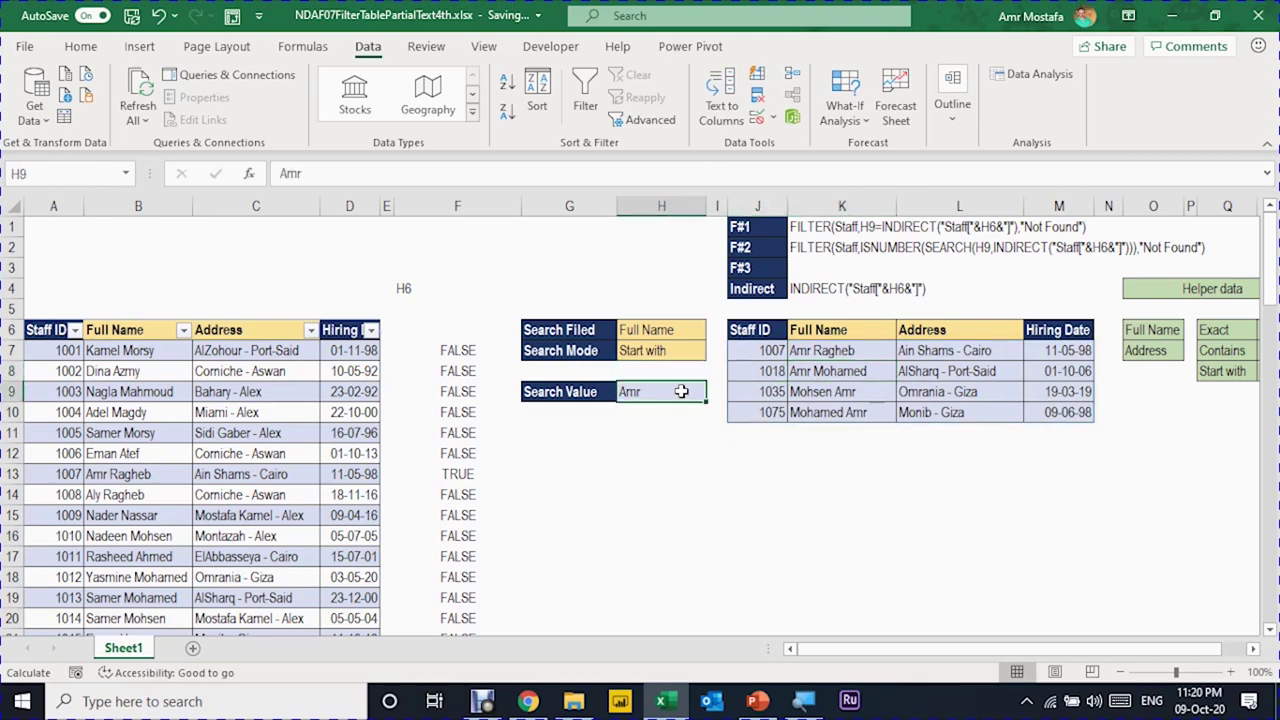
key("Left")
key("Left")
key("Up")
key("Up")
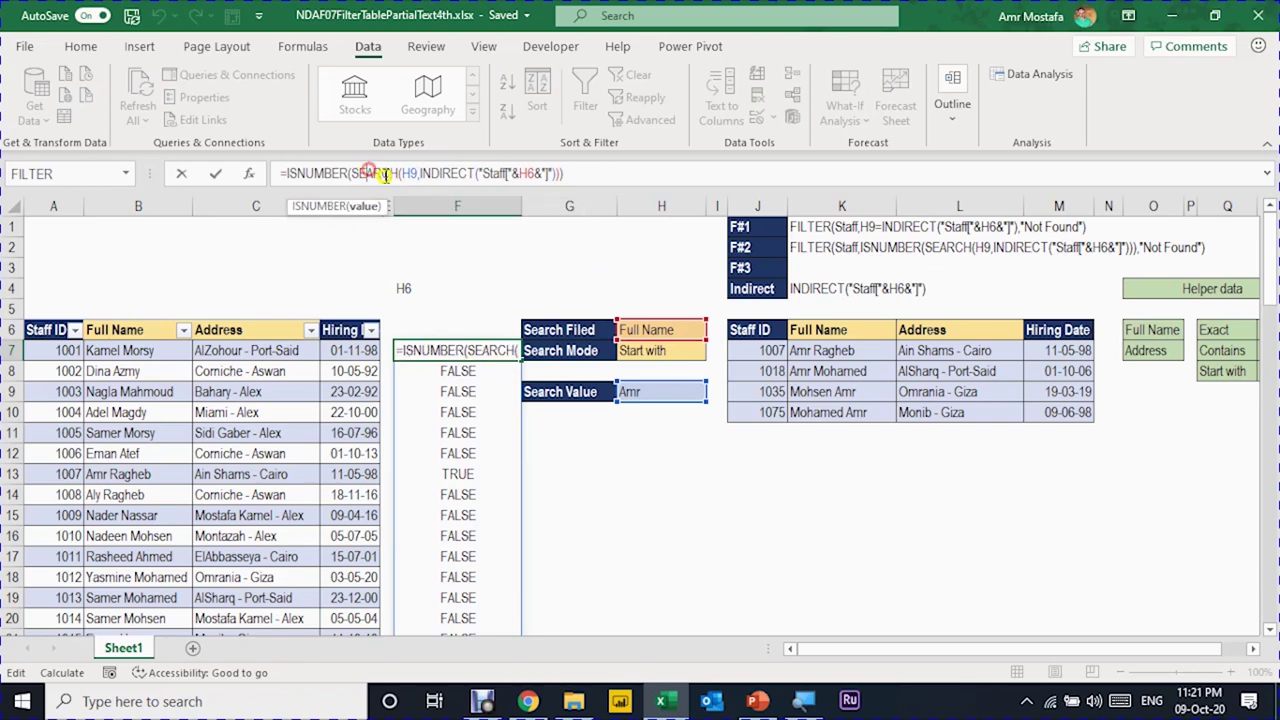
- Wrap the INDIRECT part of F7's formula in LEFT(...,3) so SEARCH checks only three characters
left_click(409, 173)
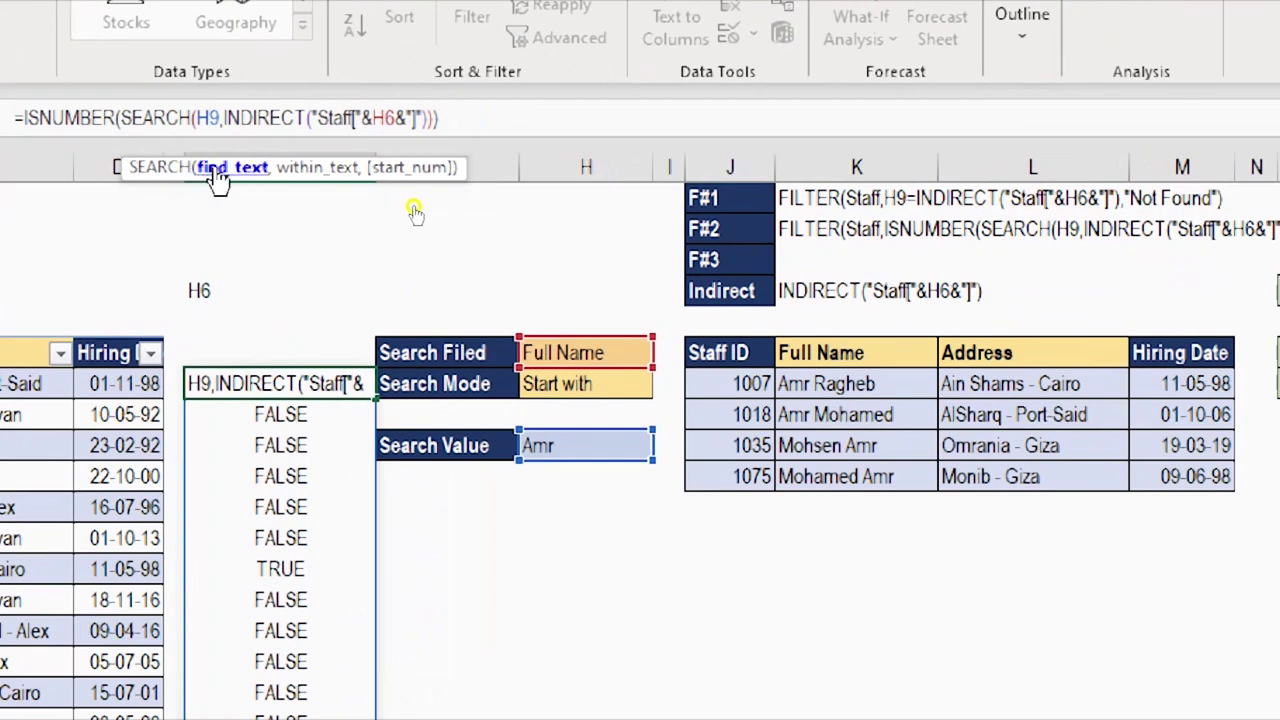
double_click(207, 118)
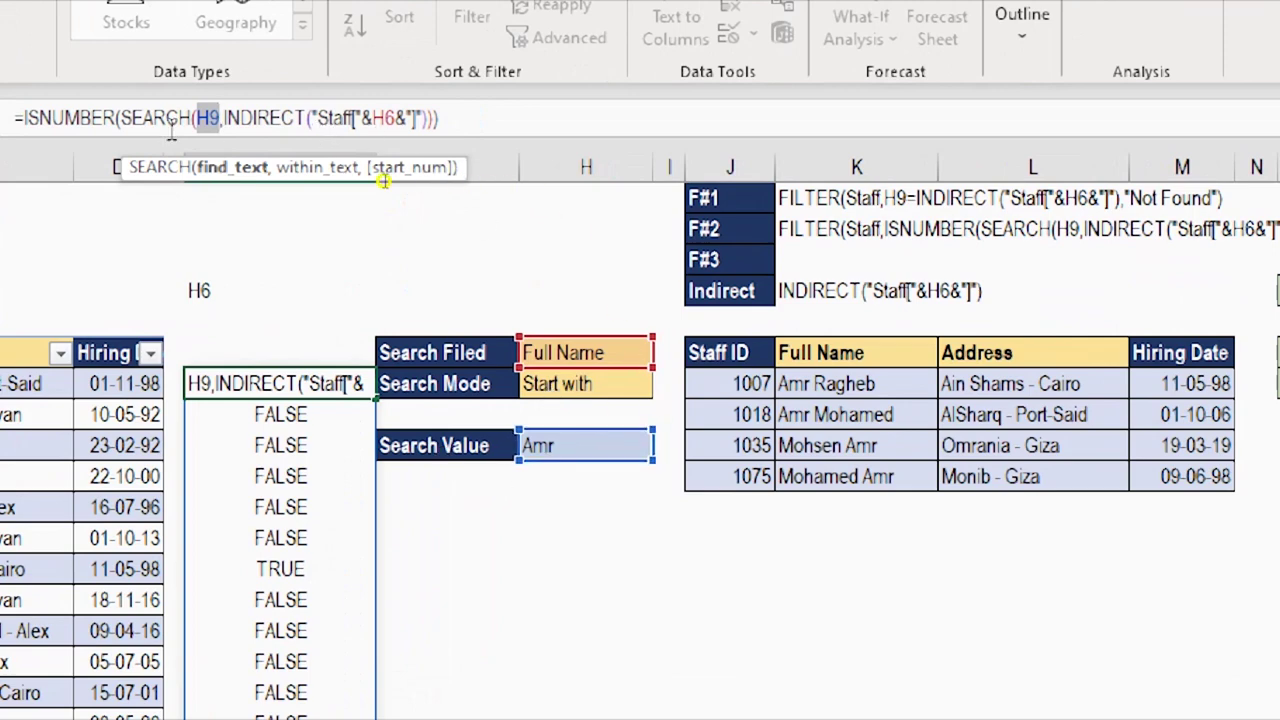
left_click(309, 176)
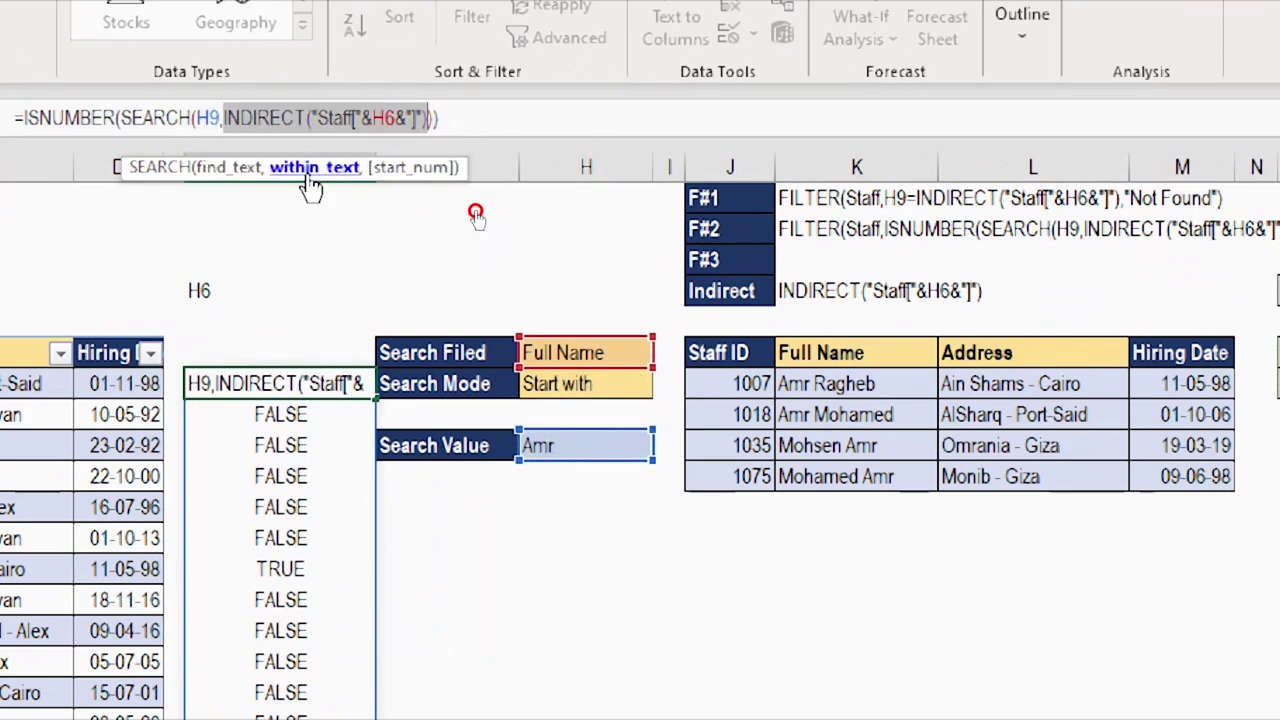
left_click(418, 168)
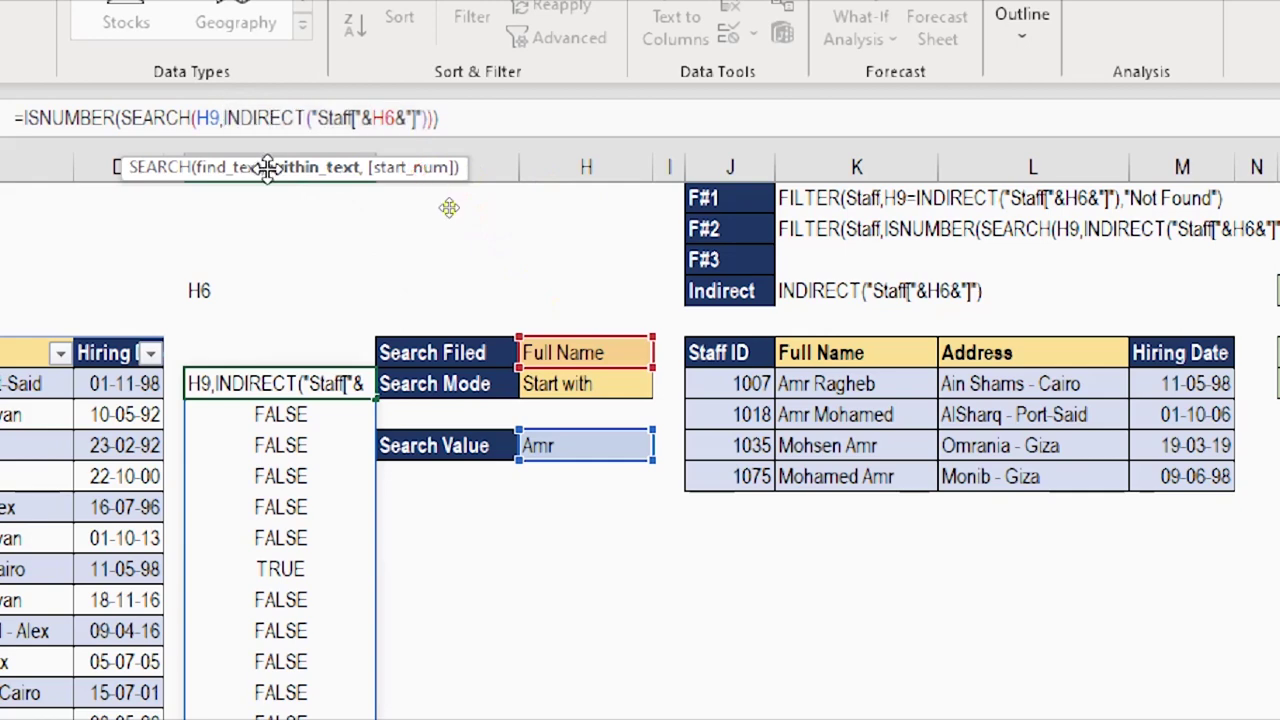
type("Left")
key("Tab")
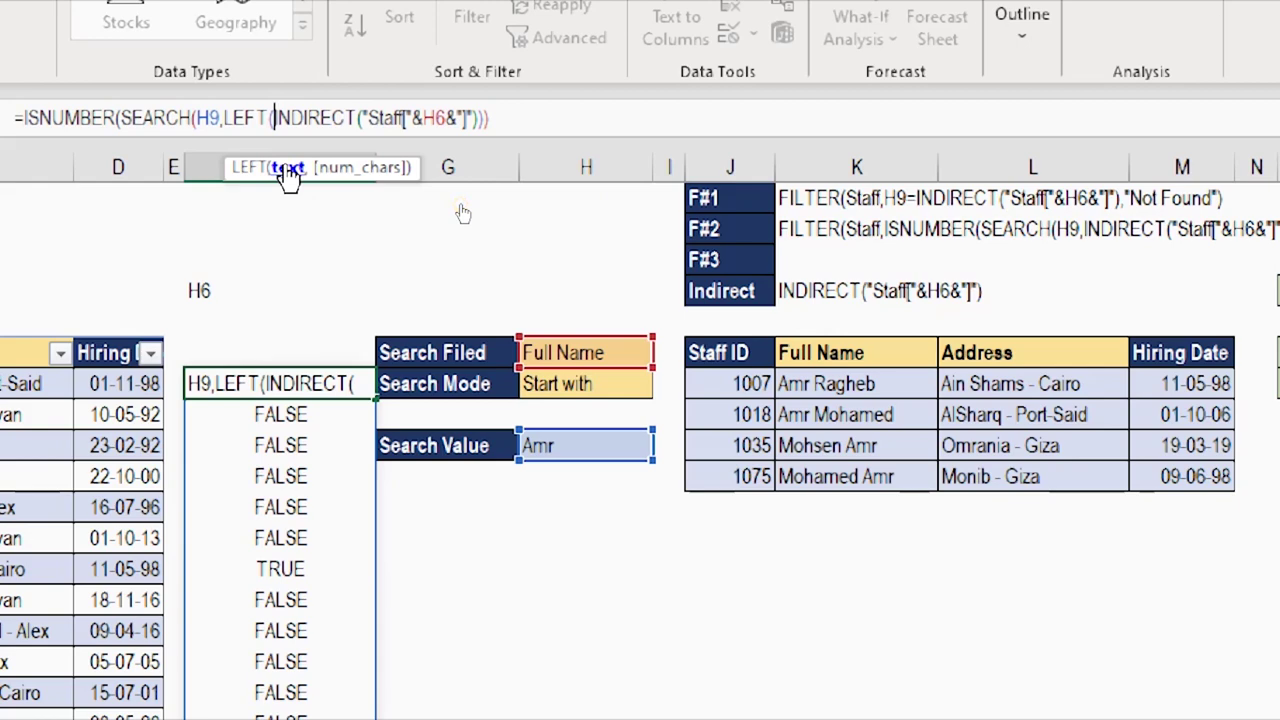
left_click(288, 170)
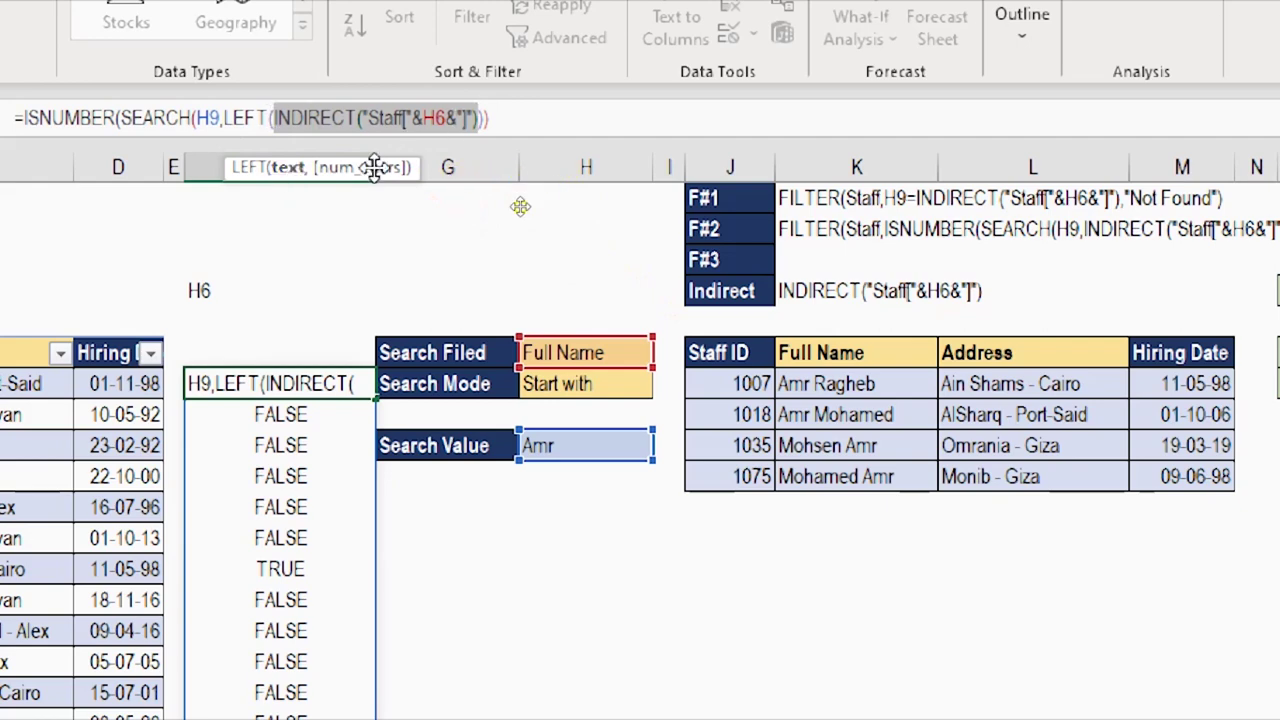
left_click(486, 118)
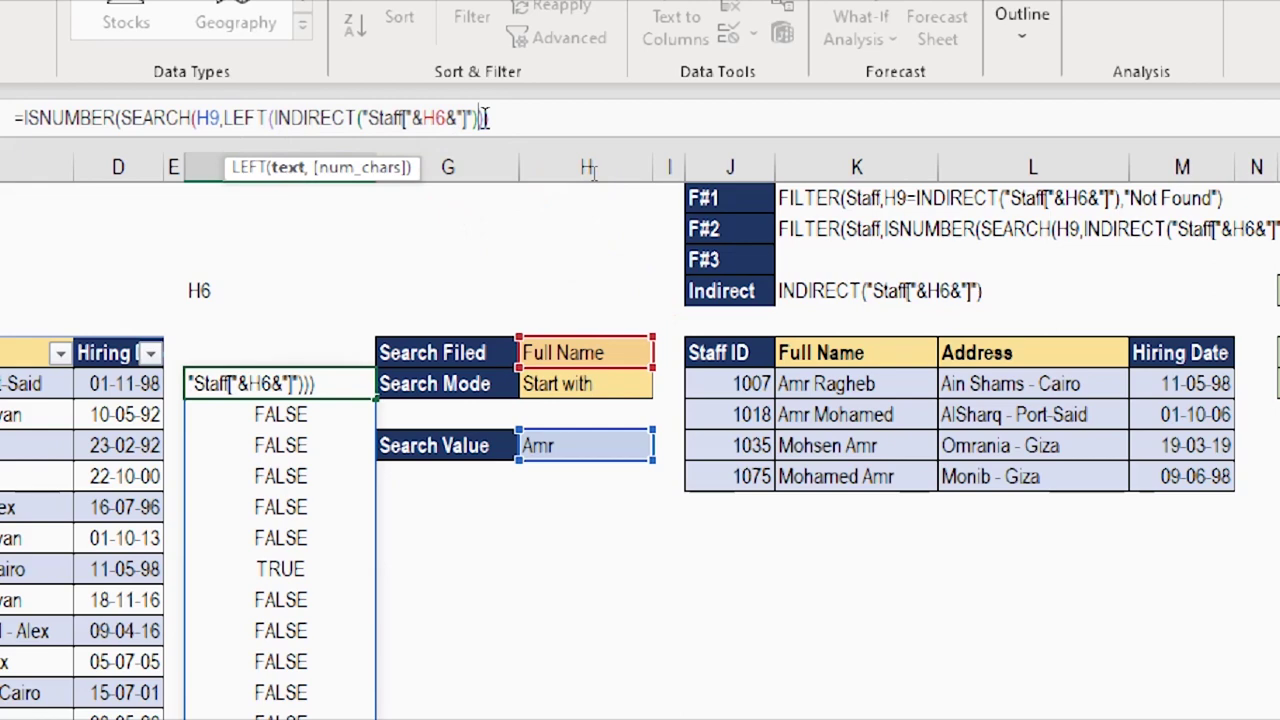
type(",")
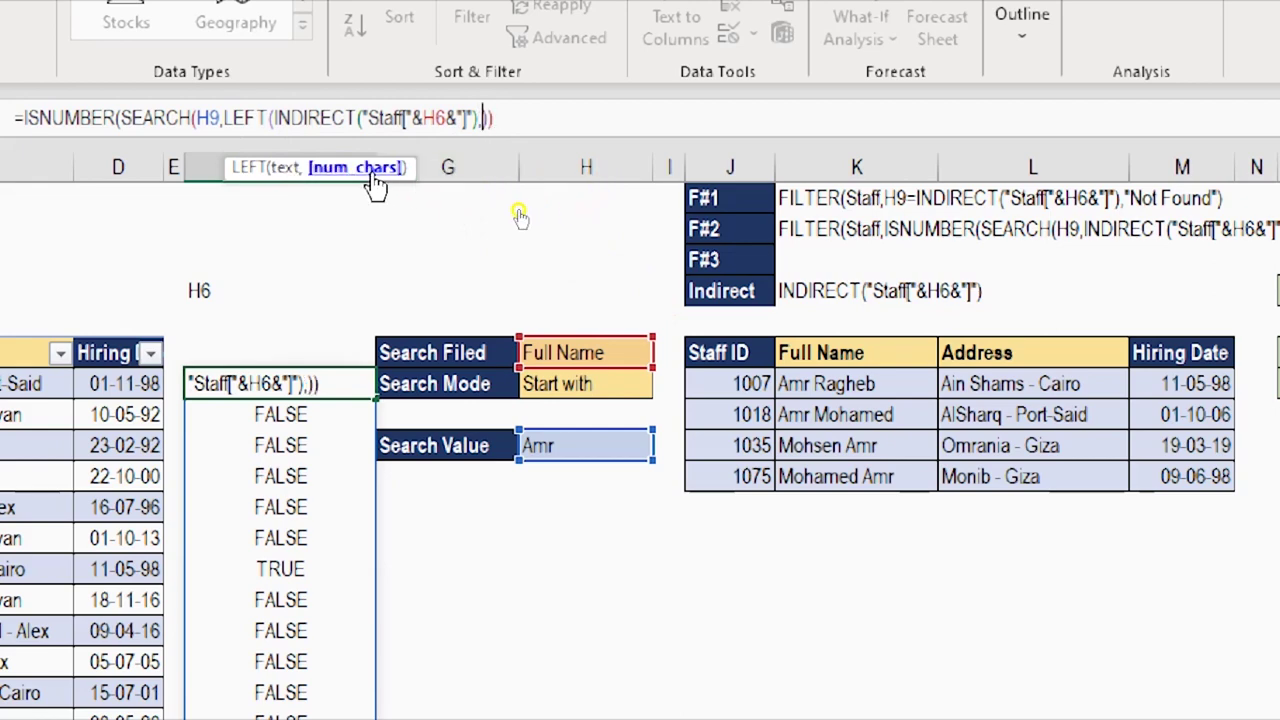
type("3)")
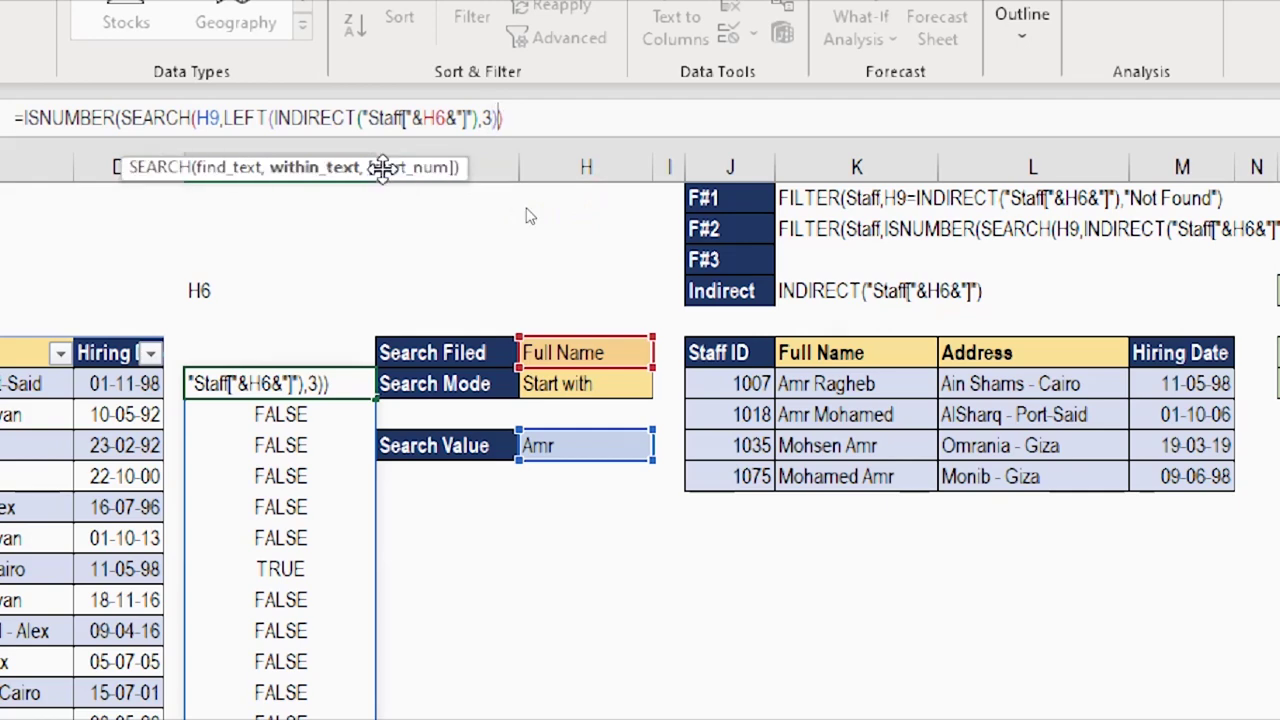
type(")")
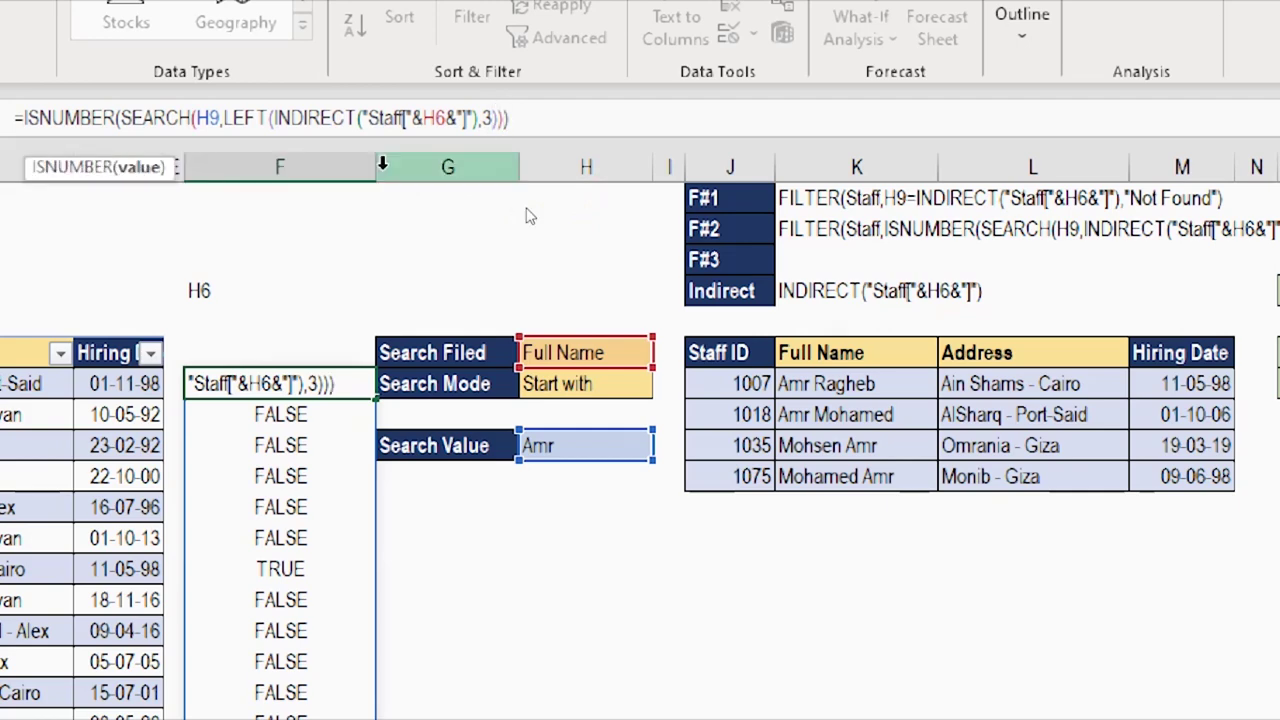
key("Return")
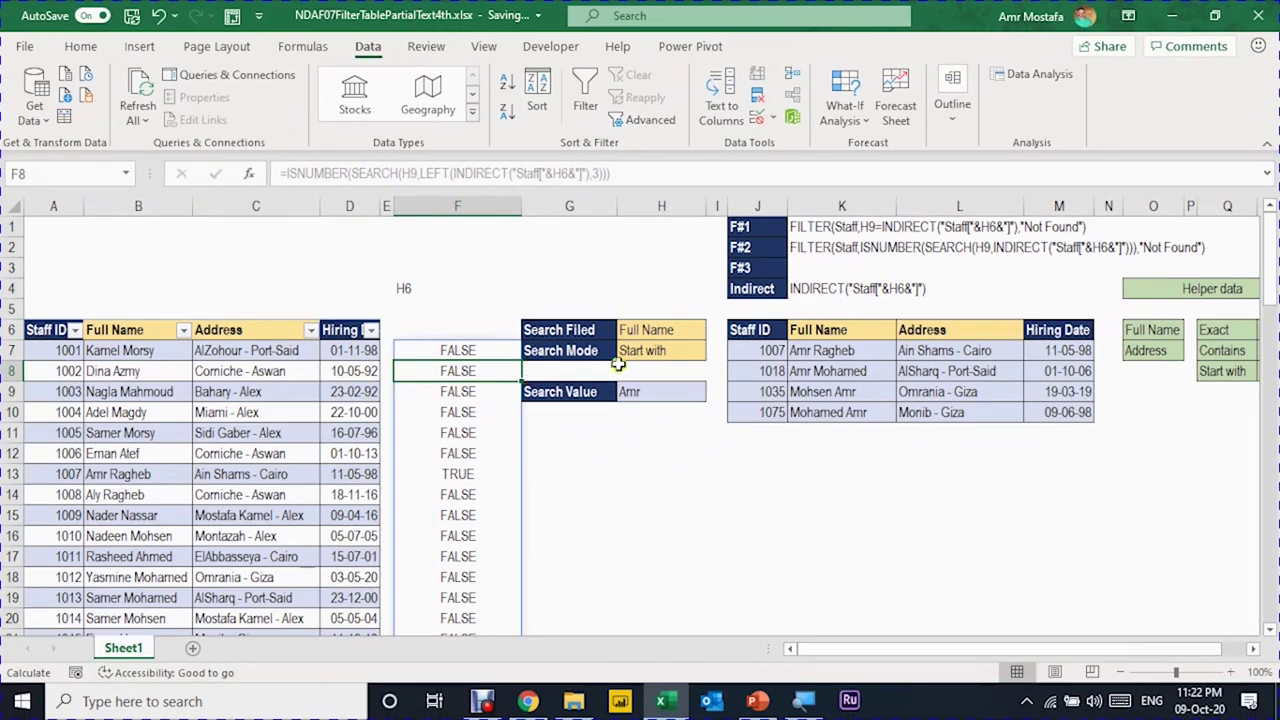
left_click(630, 390)
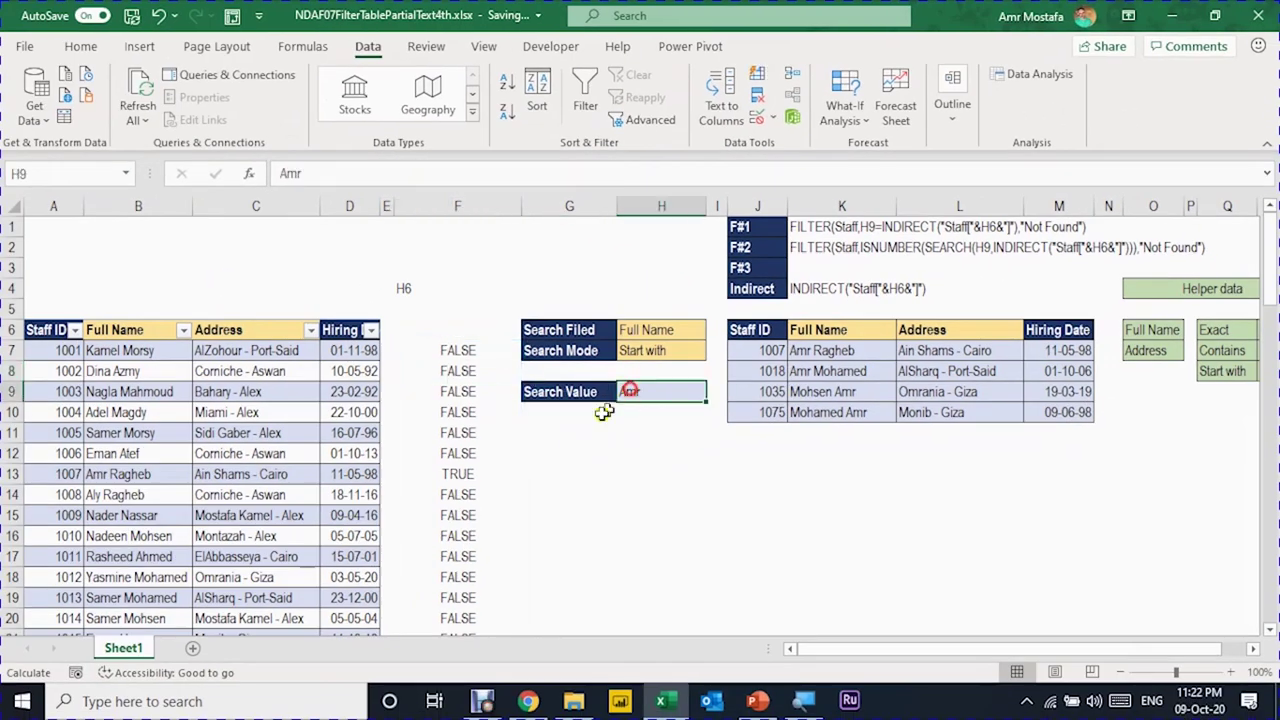
left_click(456, 474)
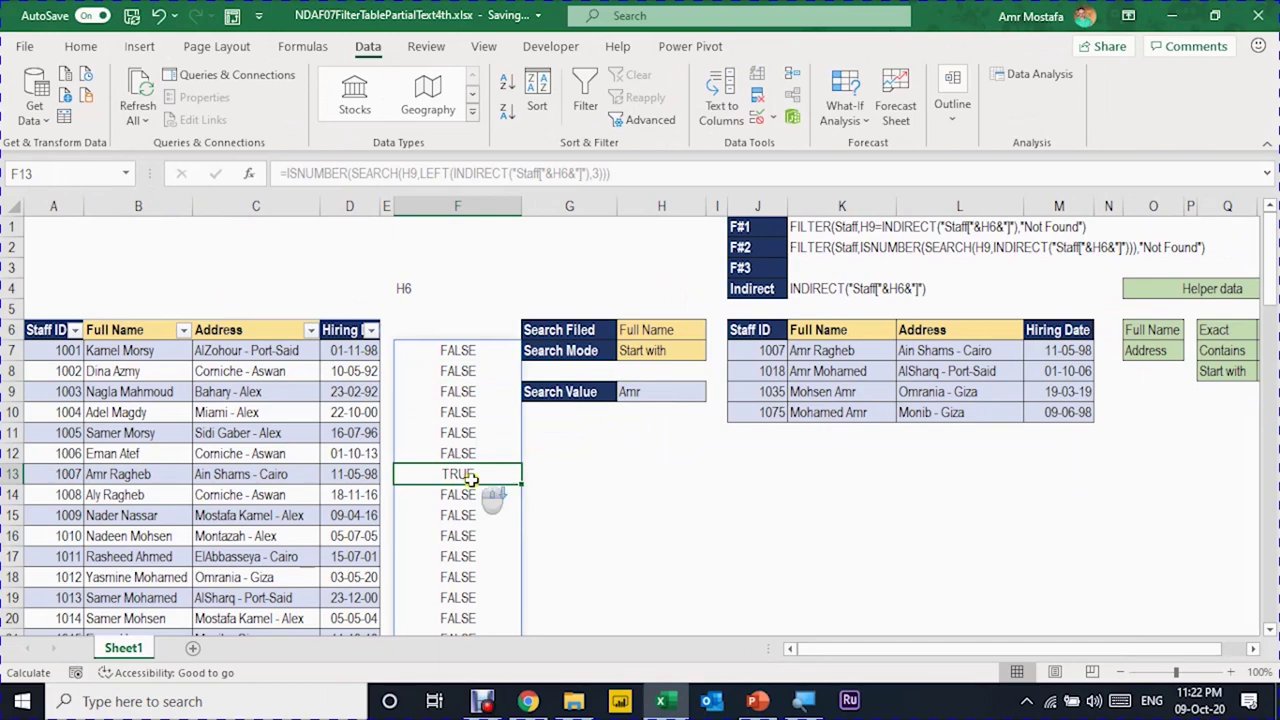
scroll(492, 500, "down", 4)
left_click(456, 455)
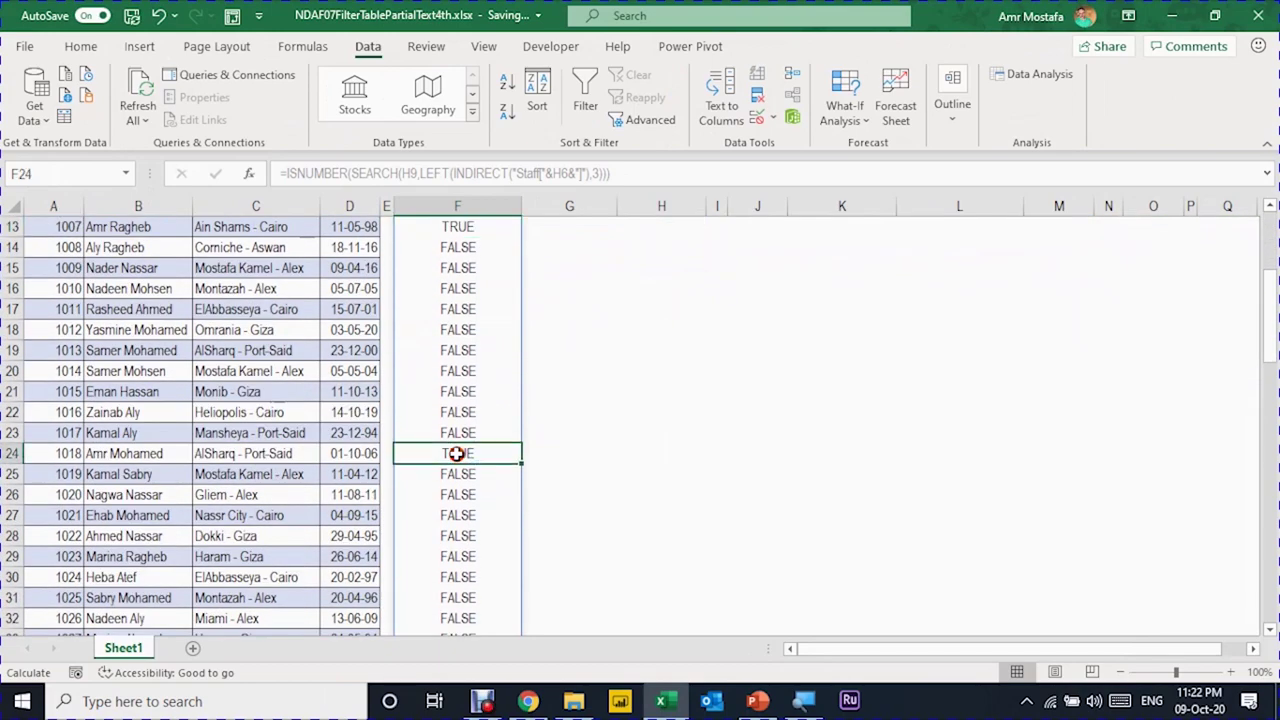
scroll(504, 469, "down", 6)
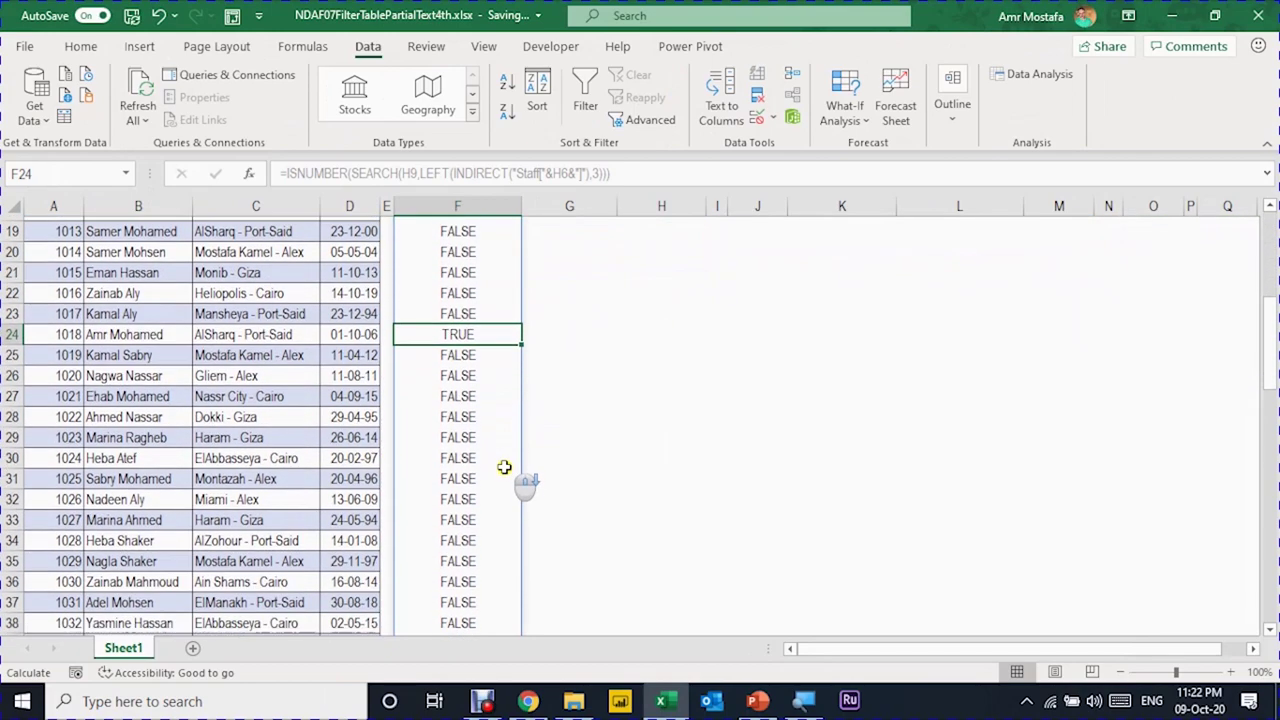
scroll(504, 467, "up", 10)
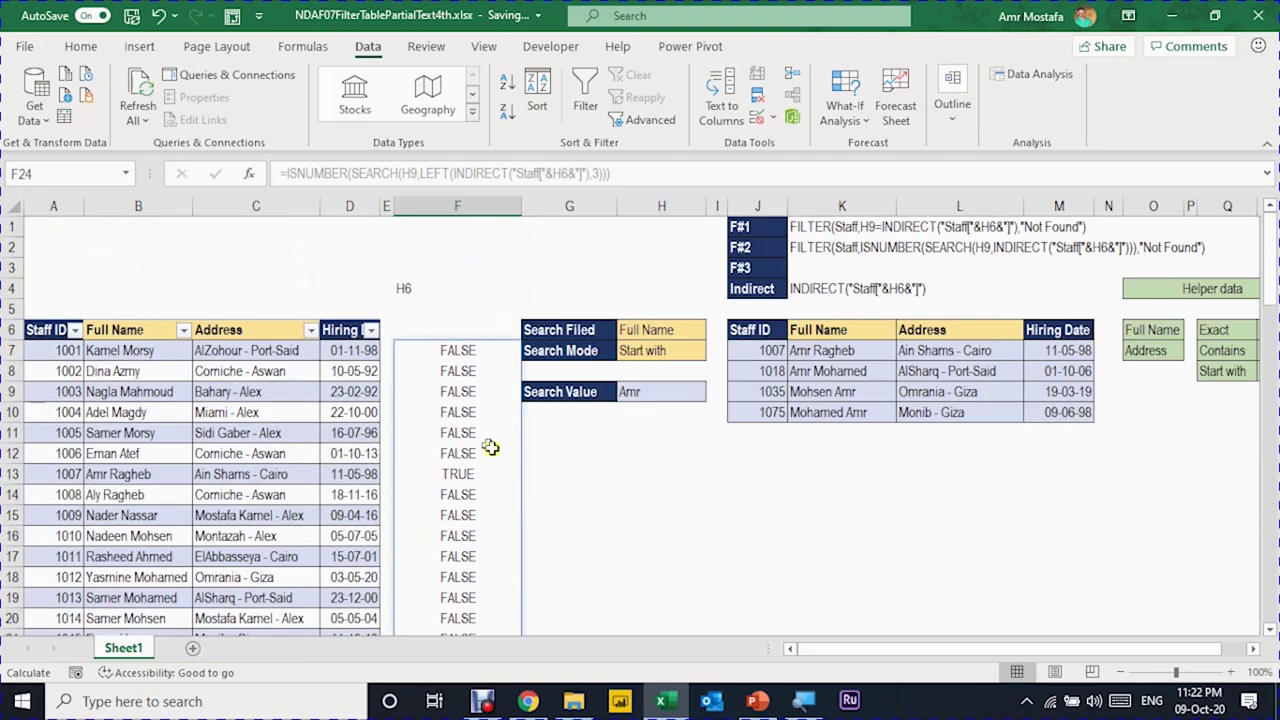
- Change the Search Value in H9 to Ahme and review F7's helper formula
left_click(647, 391)
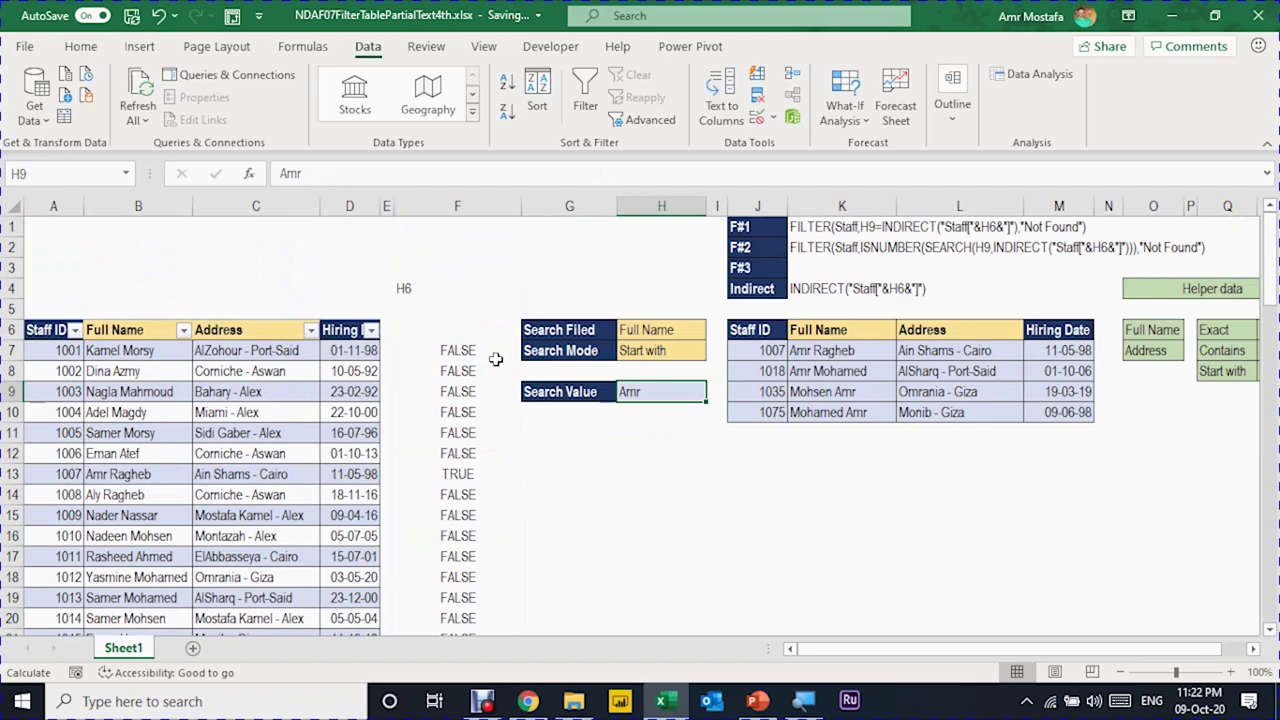
type("Ah")
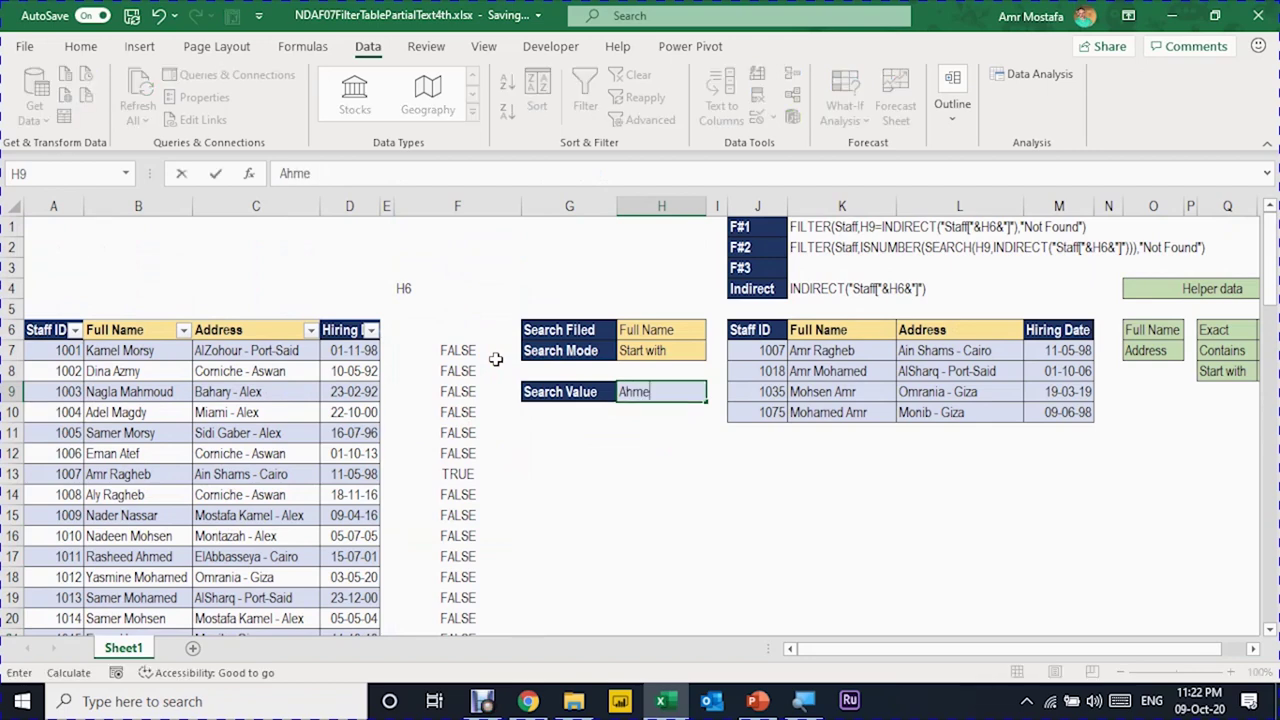
type("me")
key("Return")
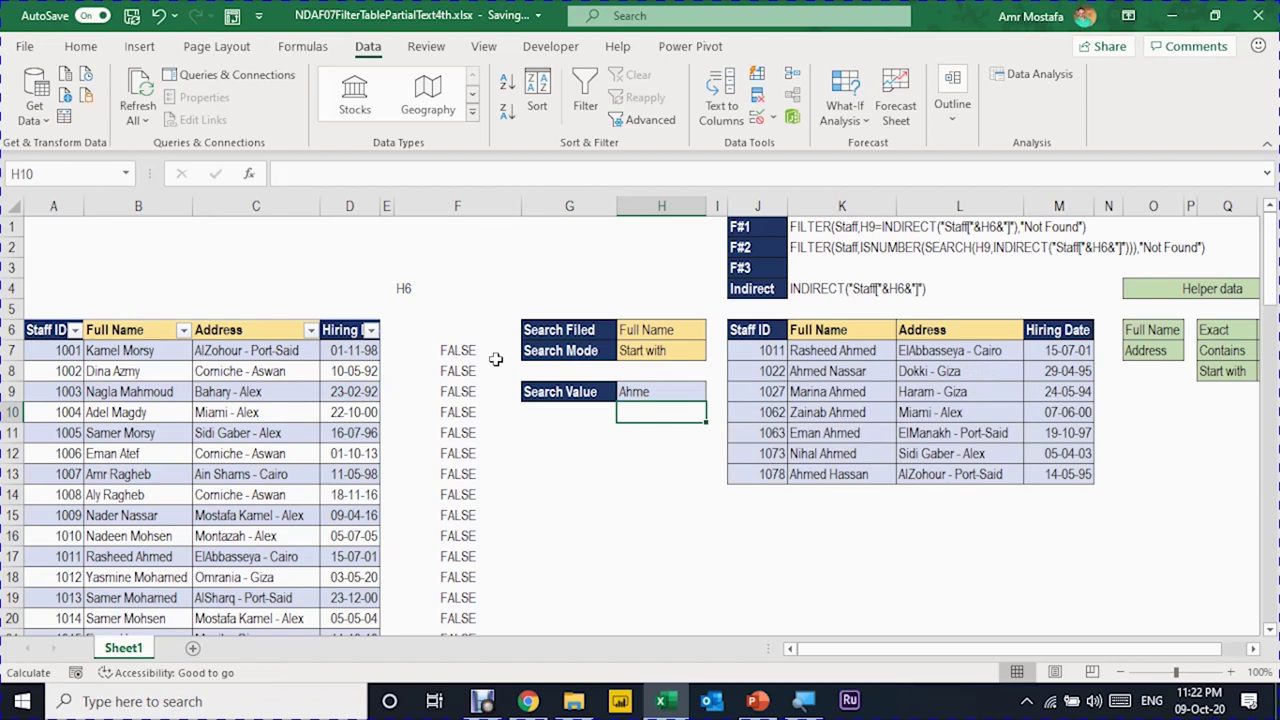
scroll(489, 366, "down", 1)
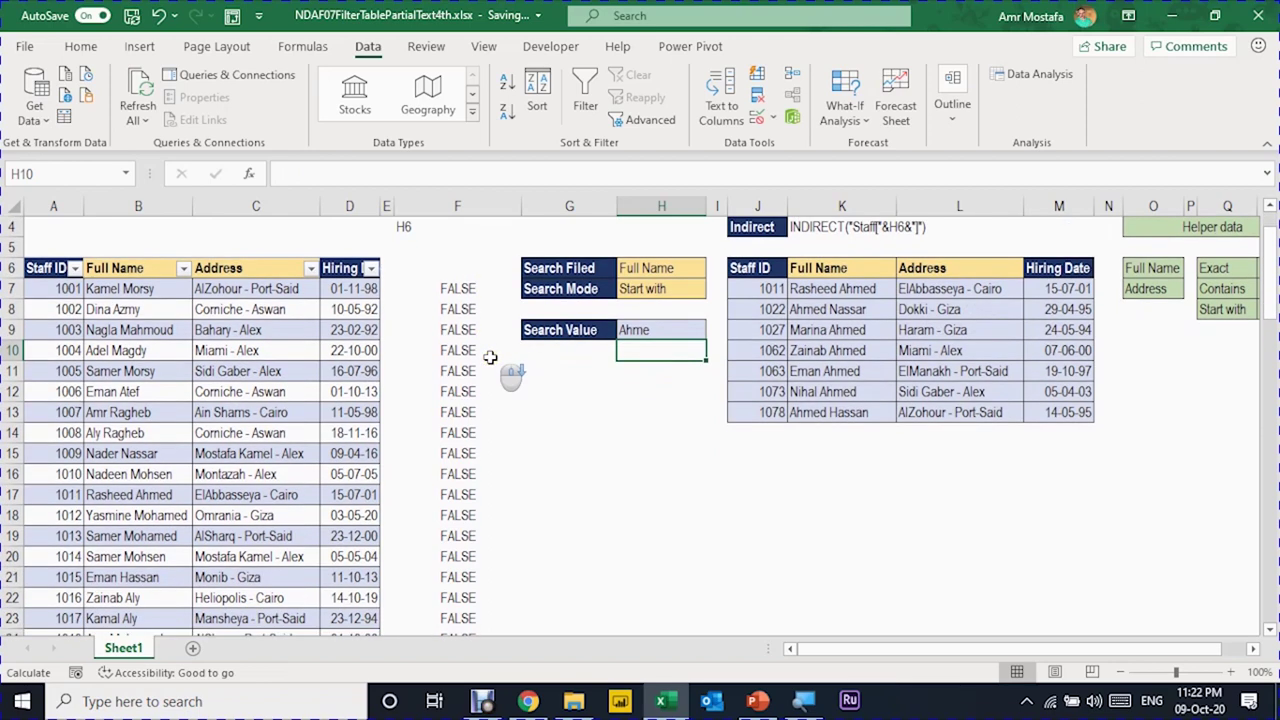
key("Up")
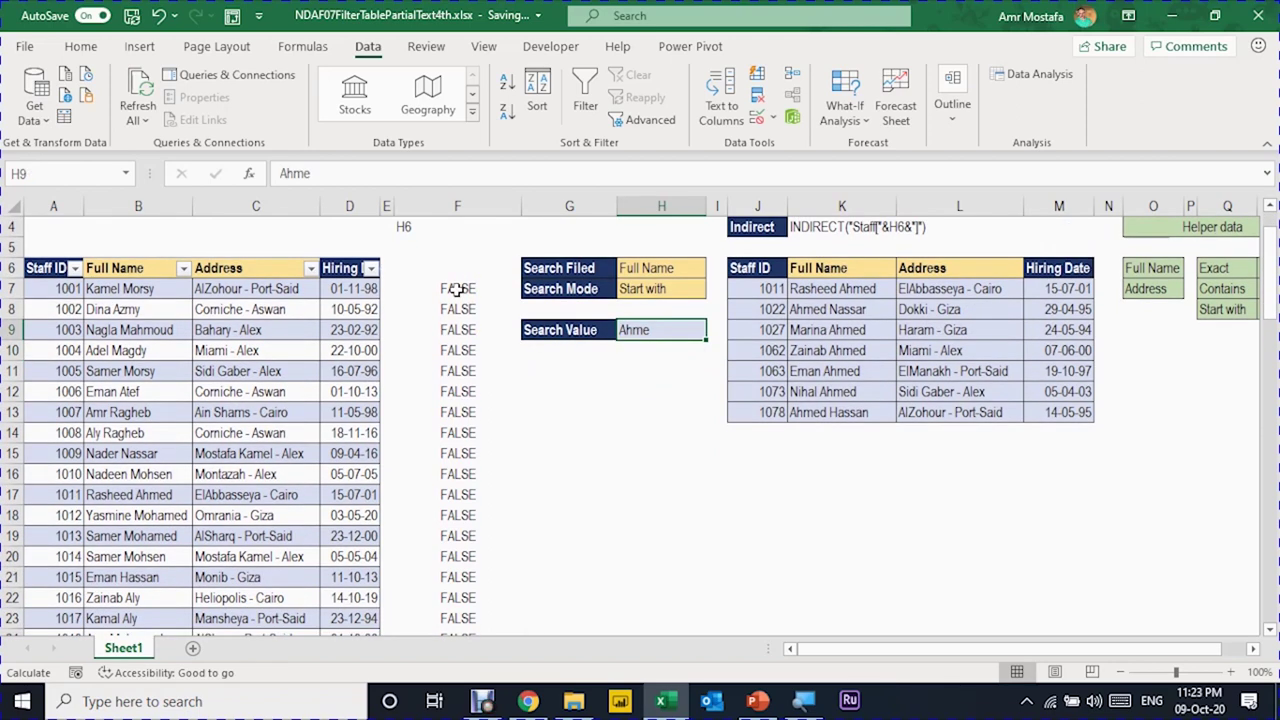
left_click(455, 289)
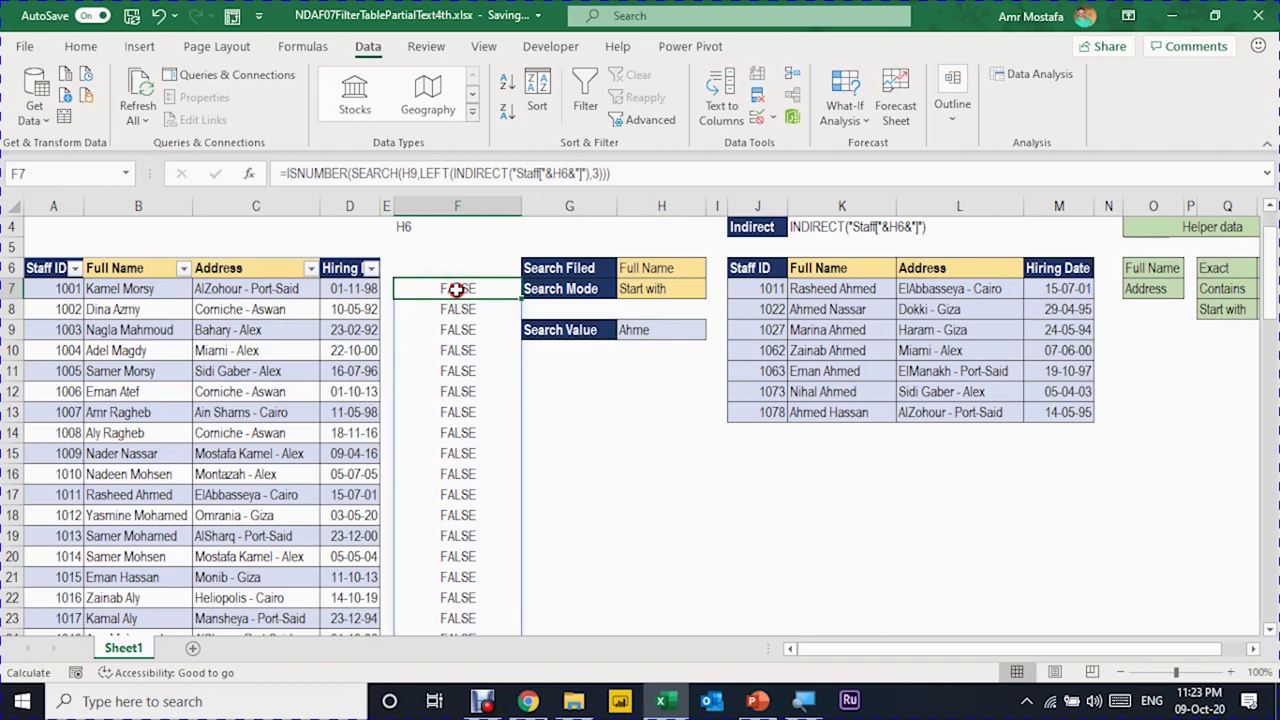
left_click(658, 336)
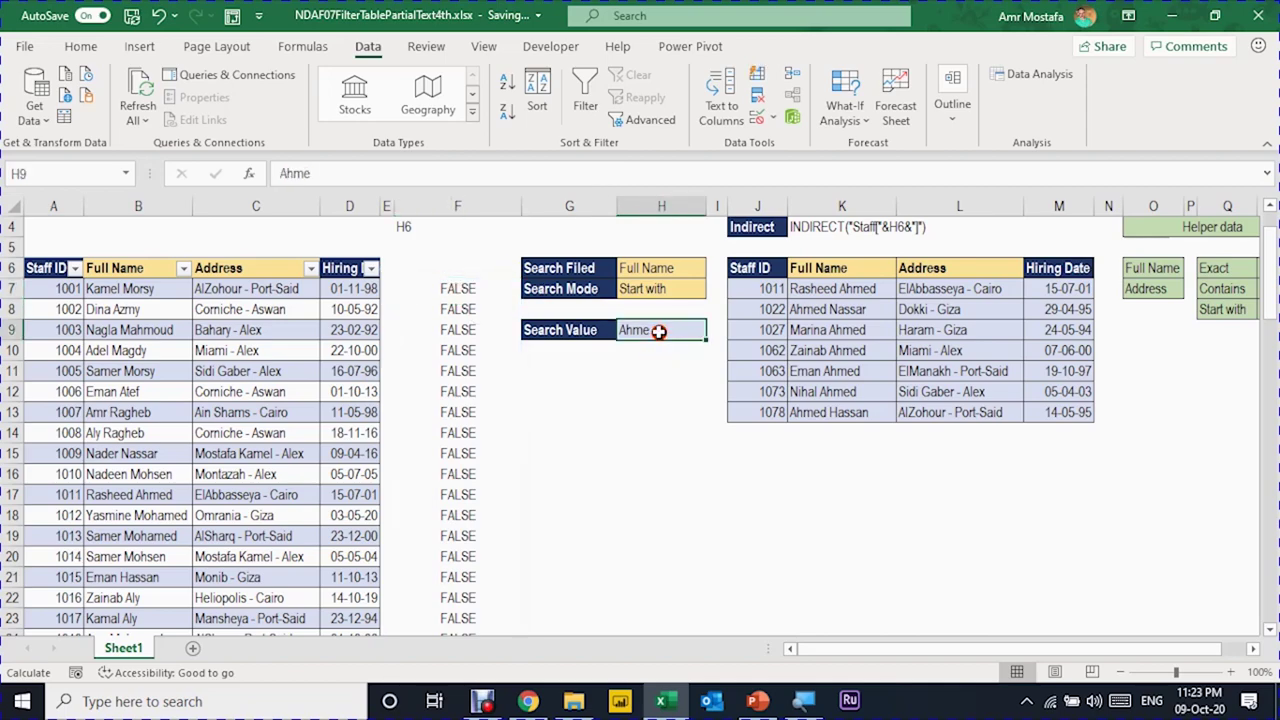
left_click(476, 290)
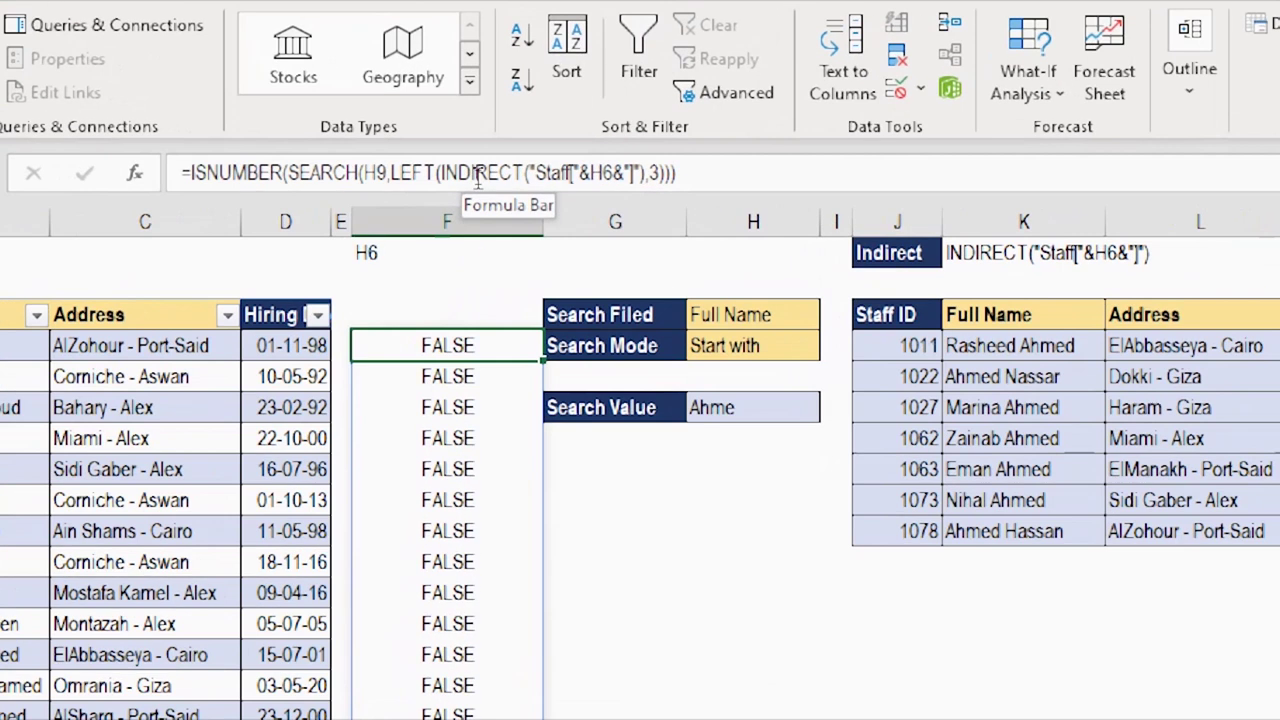
- Edit F7 and highlight LEFT's INDIRECT text argument and its 3-character length
left_click(650, 175)
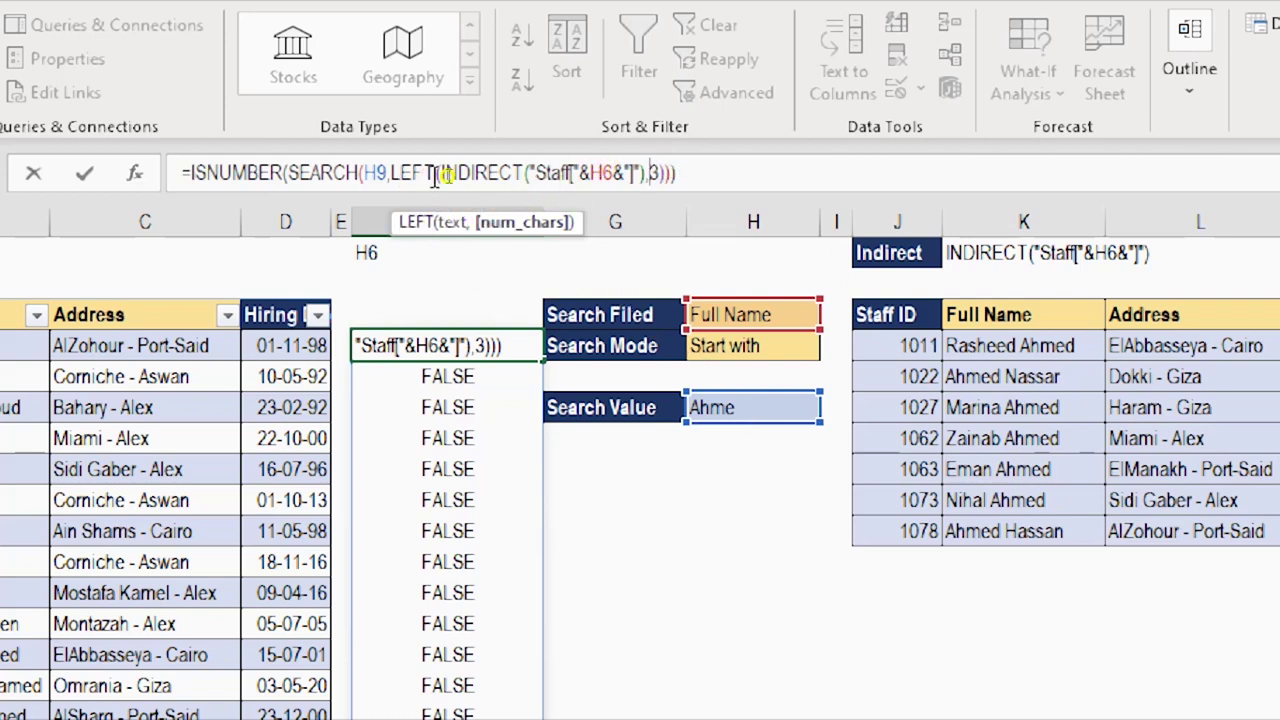
left_click(452, 220)
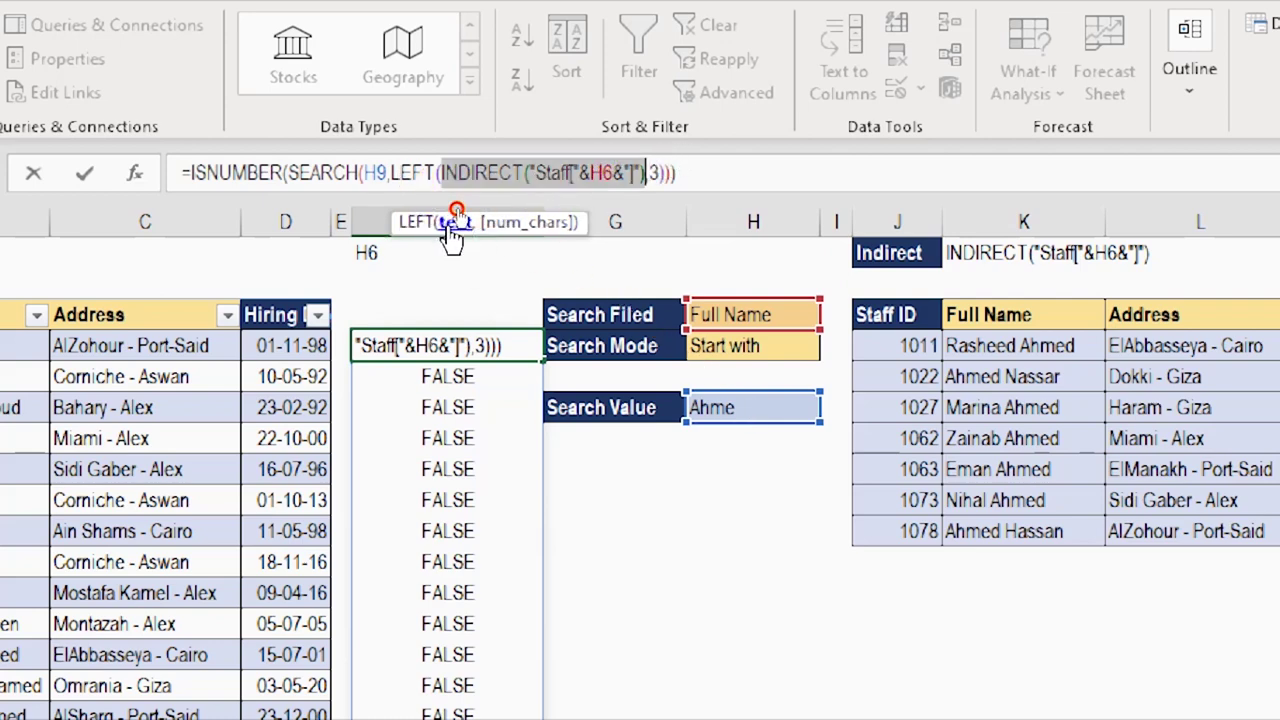
left_click(505, 222)
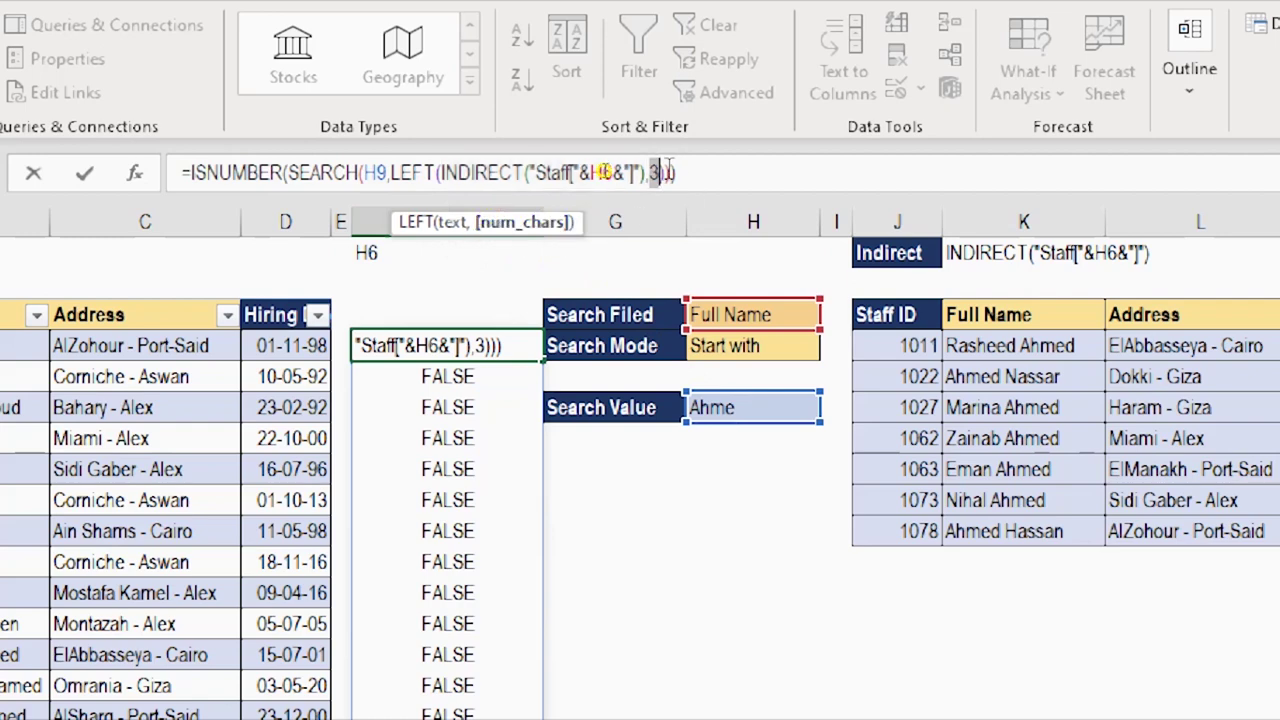
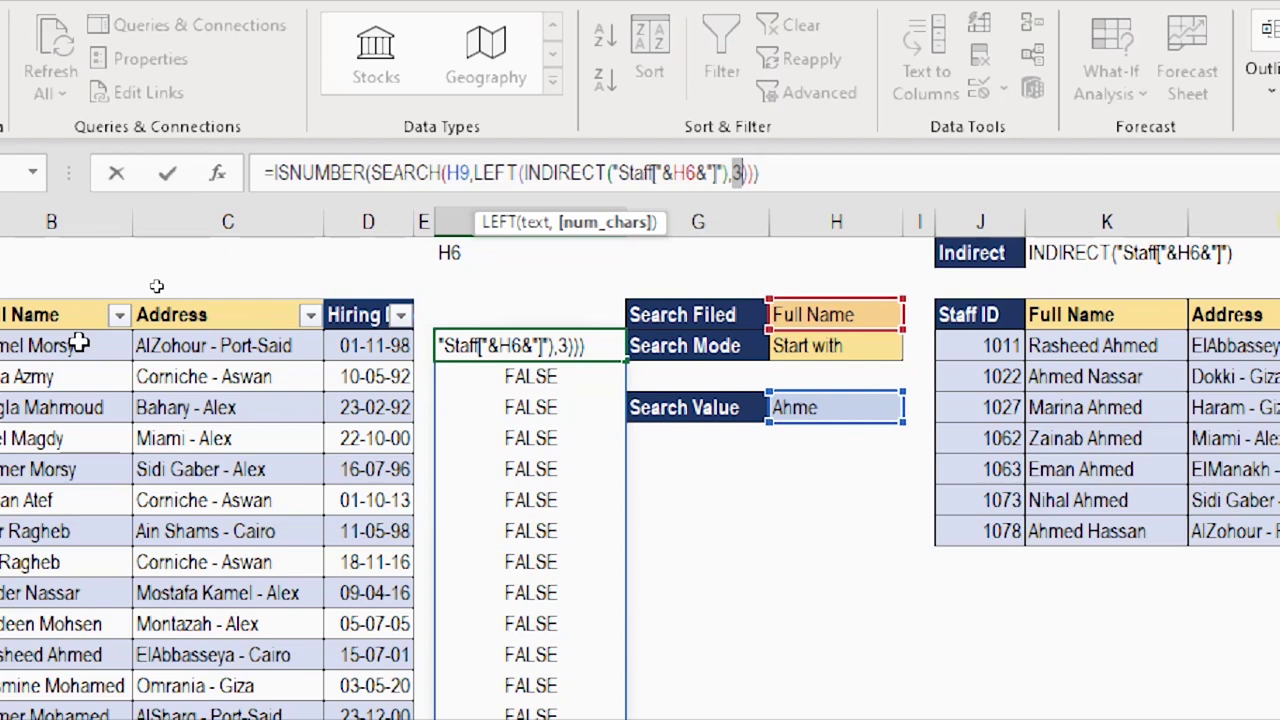
- Replace the fixed 3 inside LEFT with LEN(H9) in the helper ISNUMBER(SEARCH(...)) formula
type("Le")
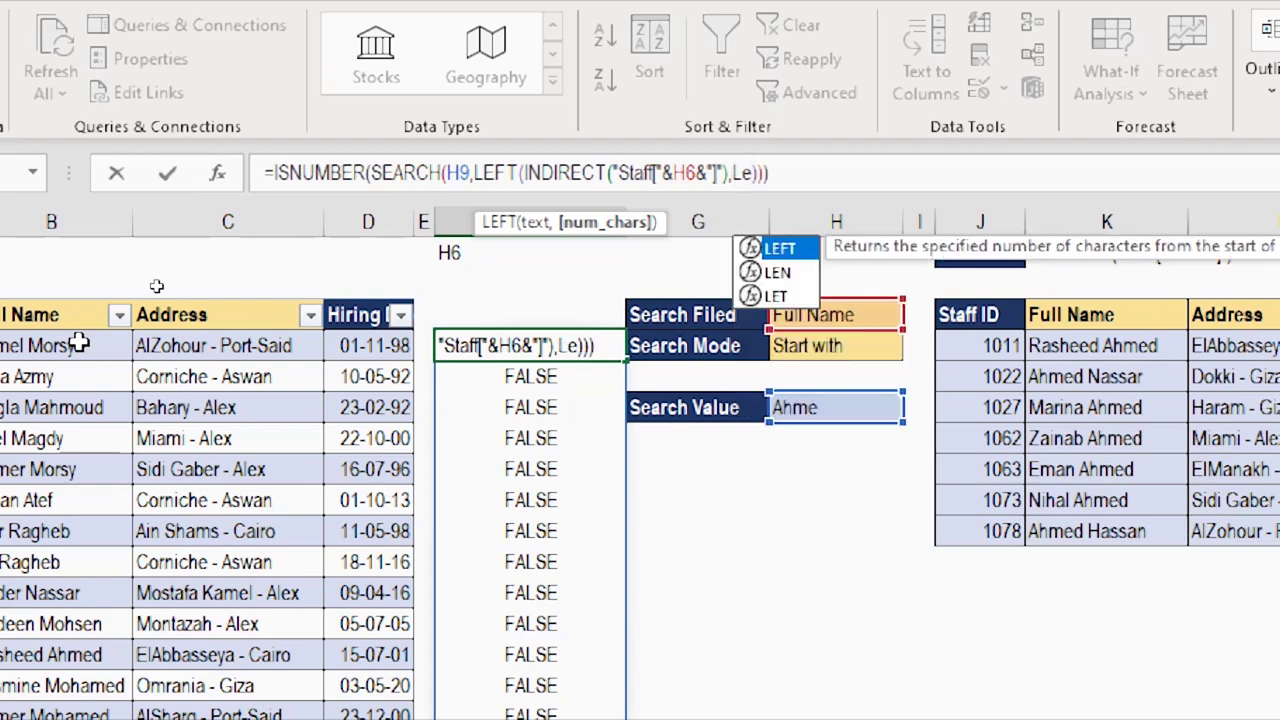
type("n")
key("Tab")
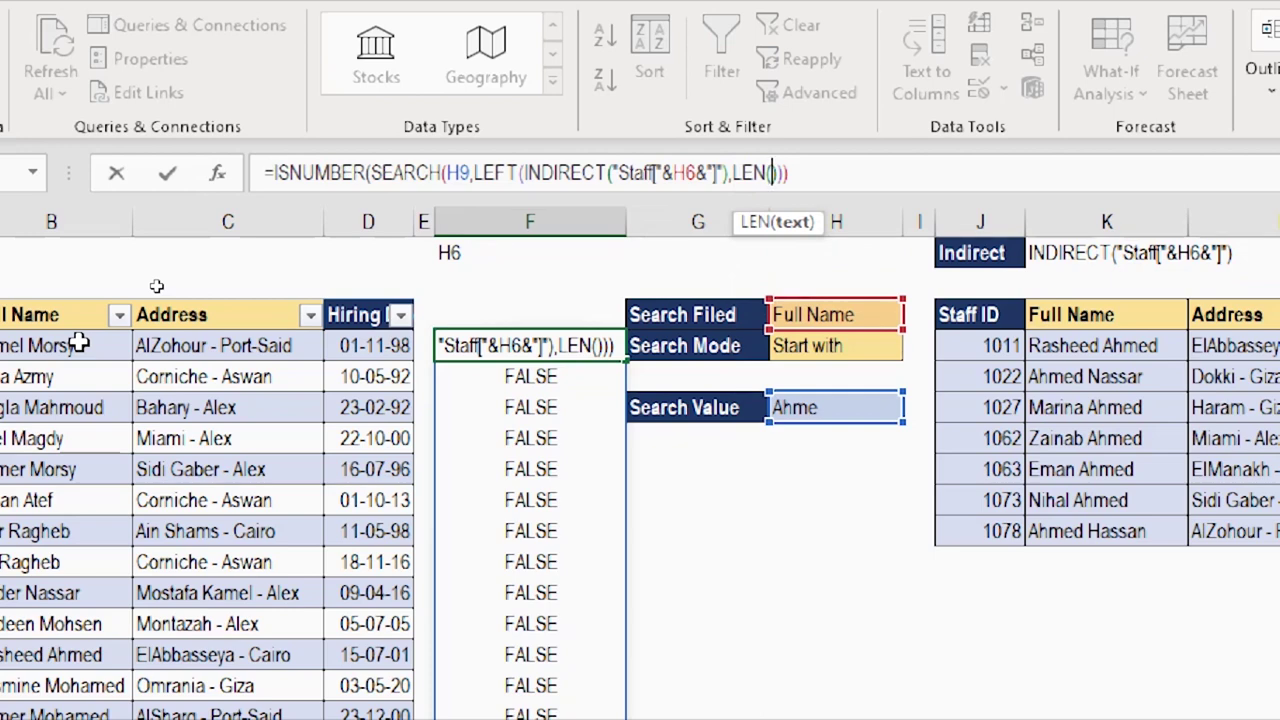
left_click(841, 407)
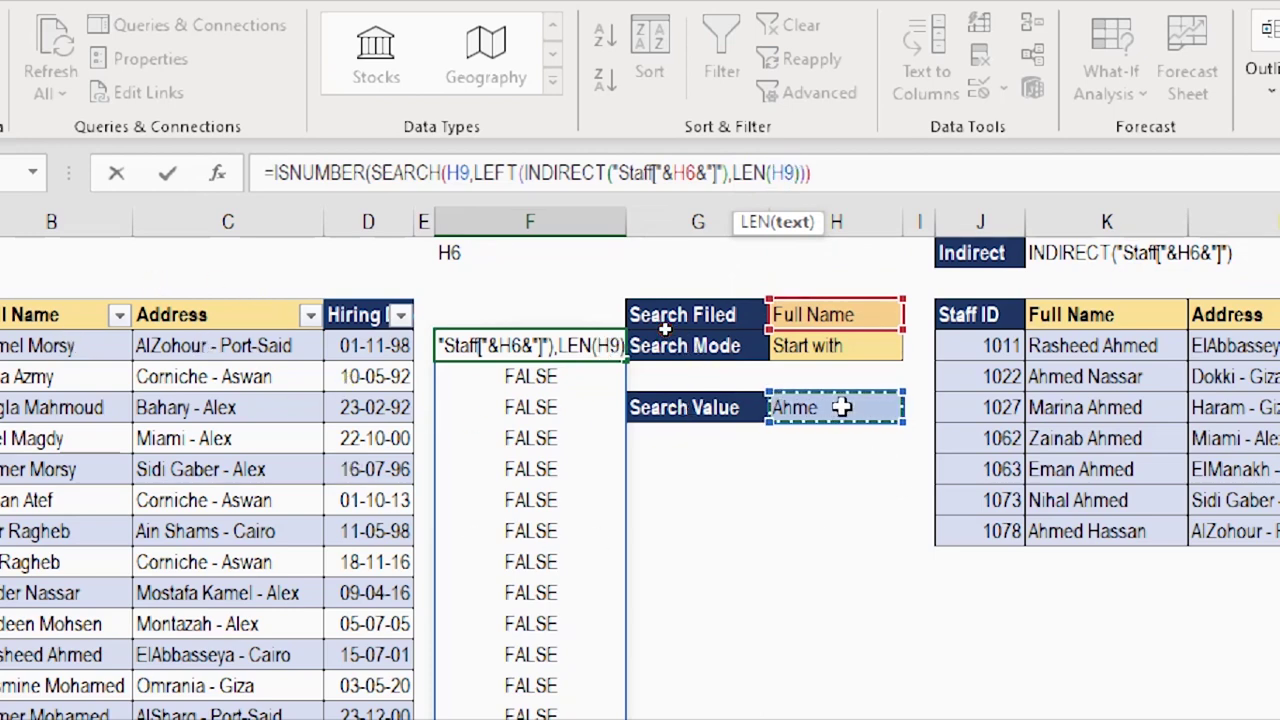
type(")")
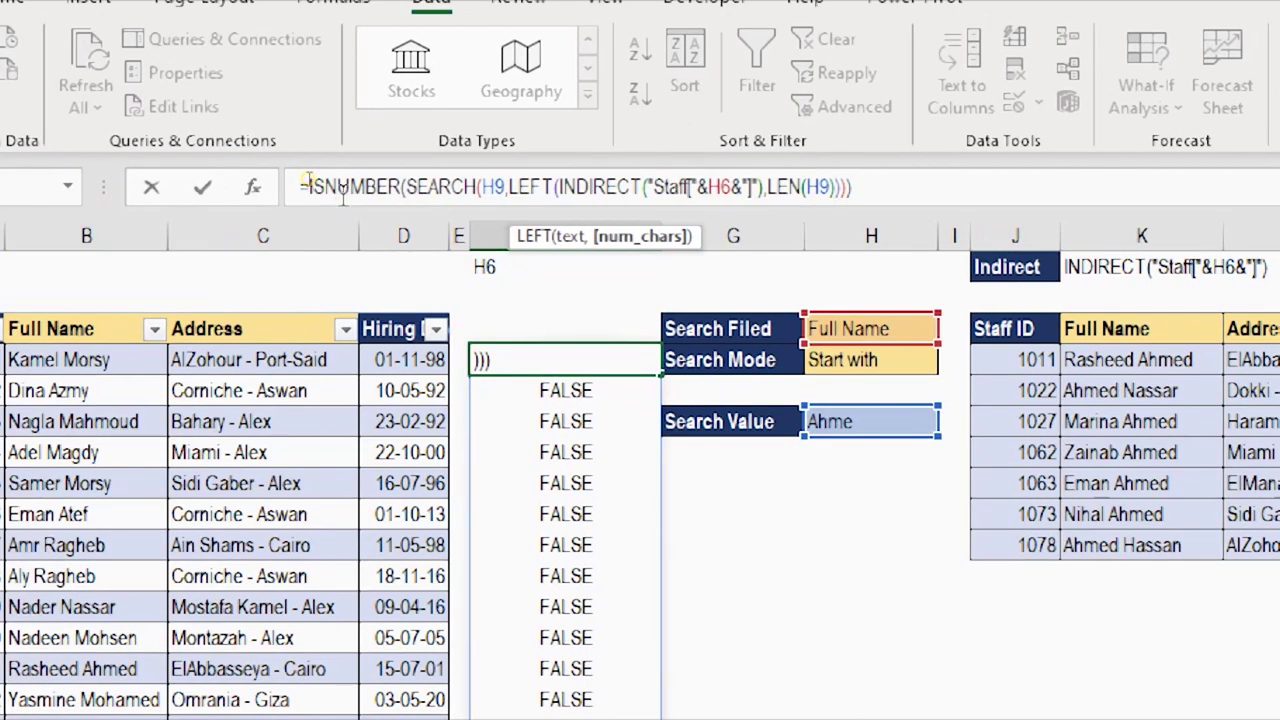
key("Return")
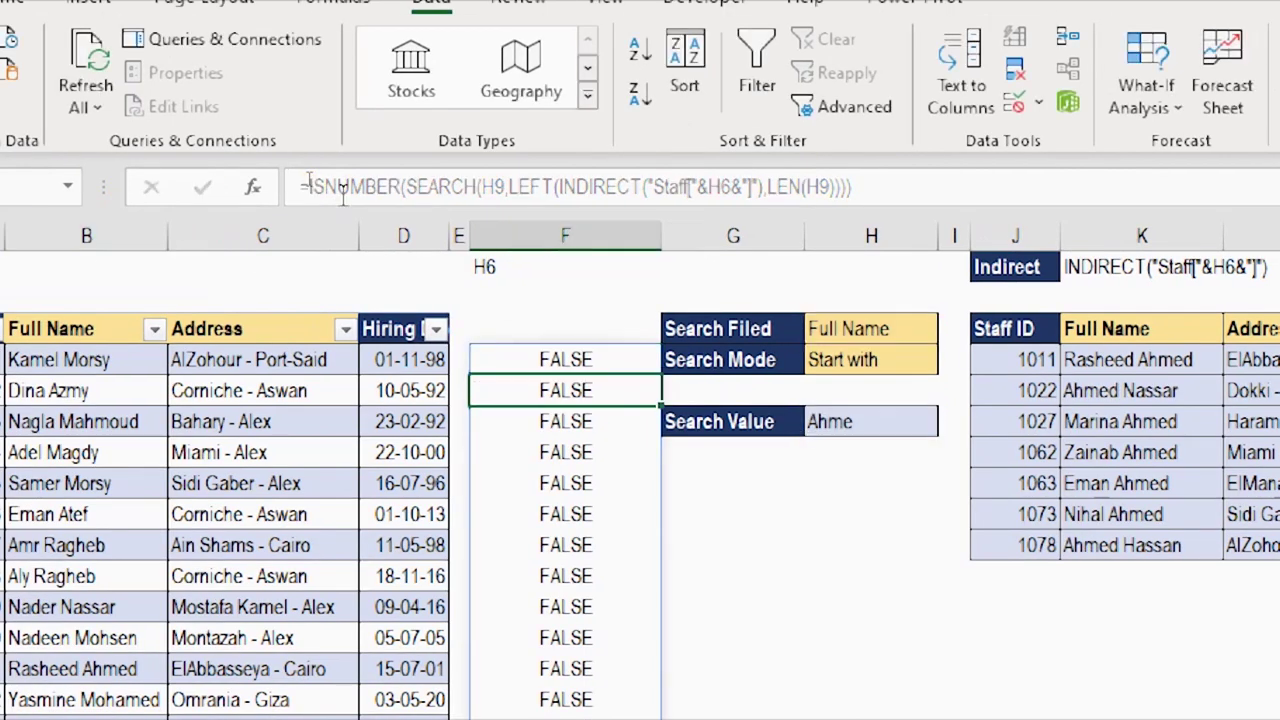
- Scroll through the helper column to check which staff rows show TRUE
scroll(665, 452, "down", 5)
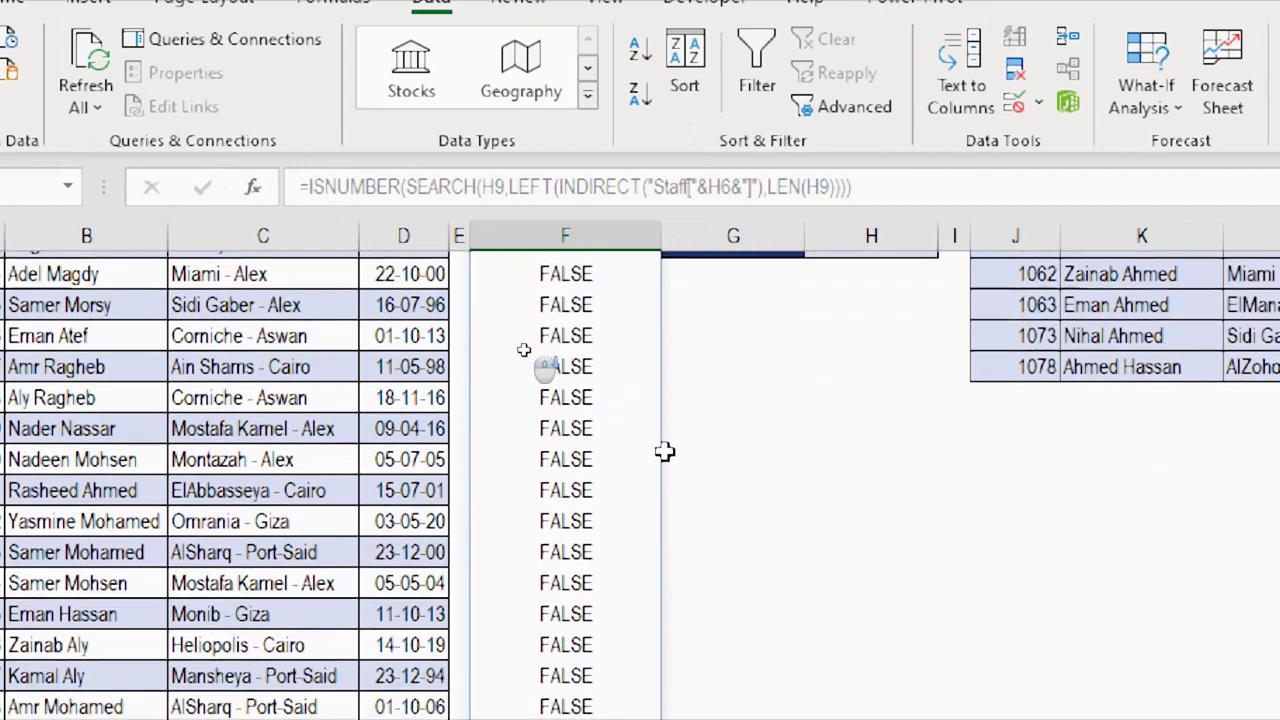
scroll(665, 452, "down", 2)
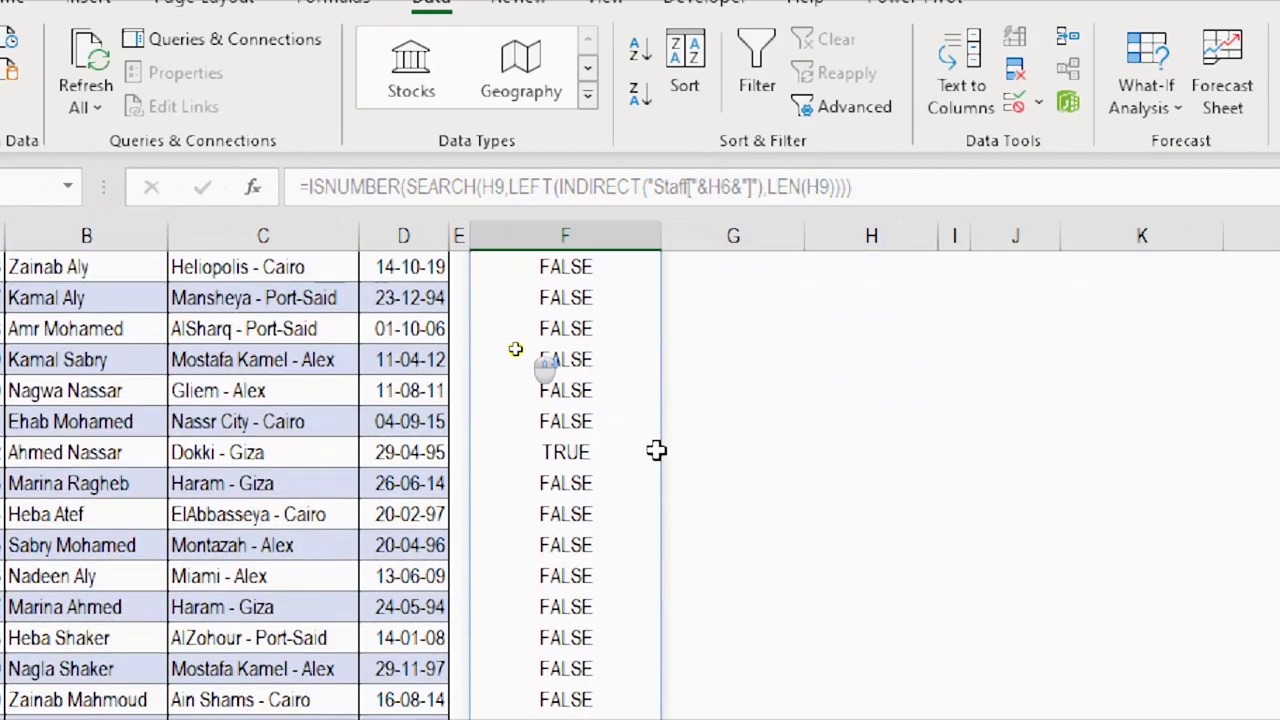
left_click(580, 452)
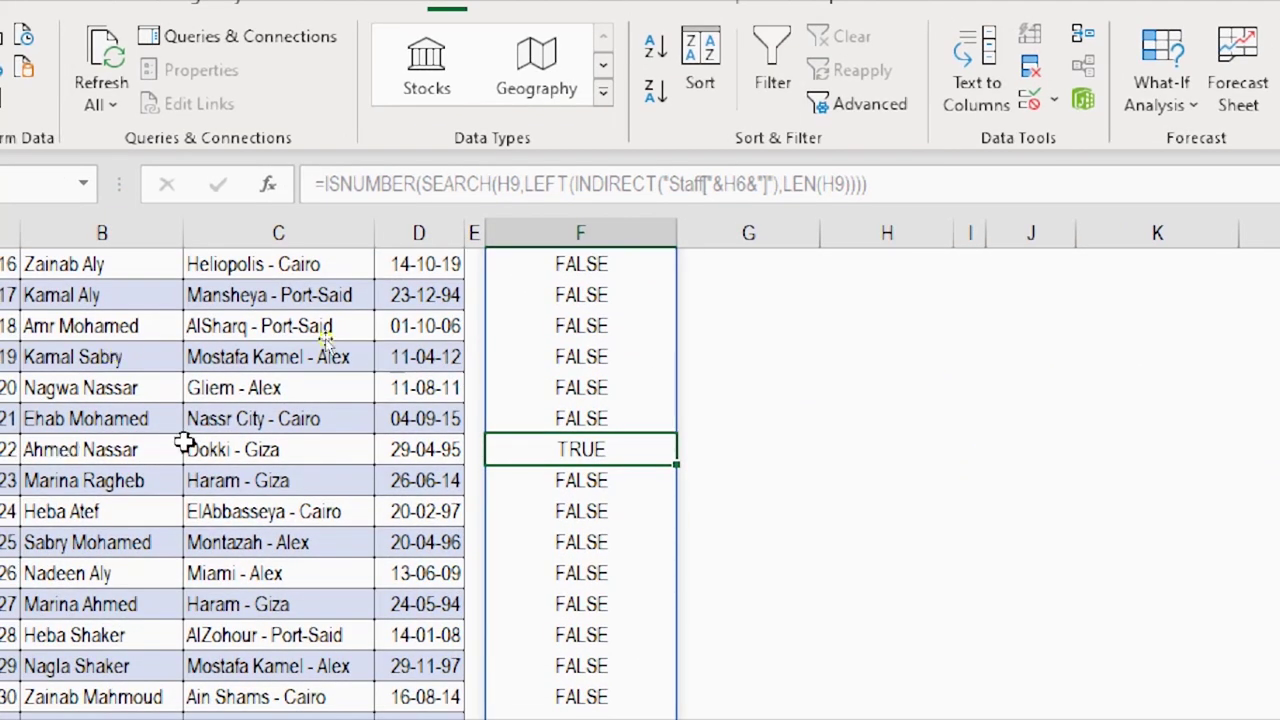
scroll(608, 500, "down", 2)
scroll(624, 500, "down", 16)
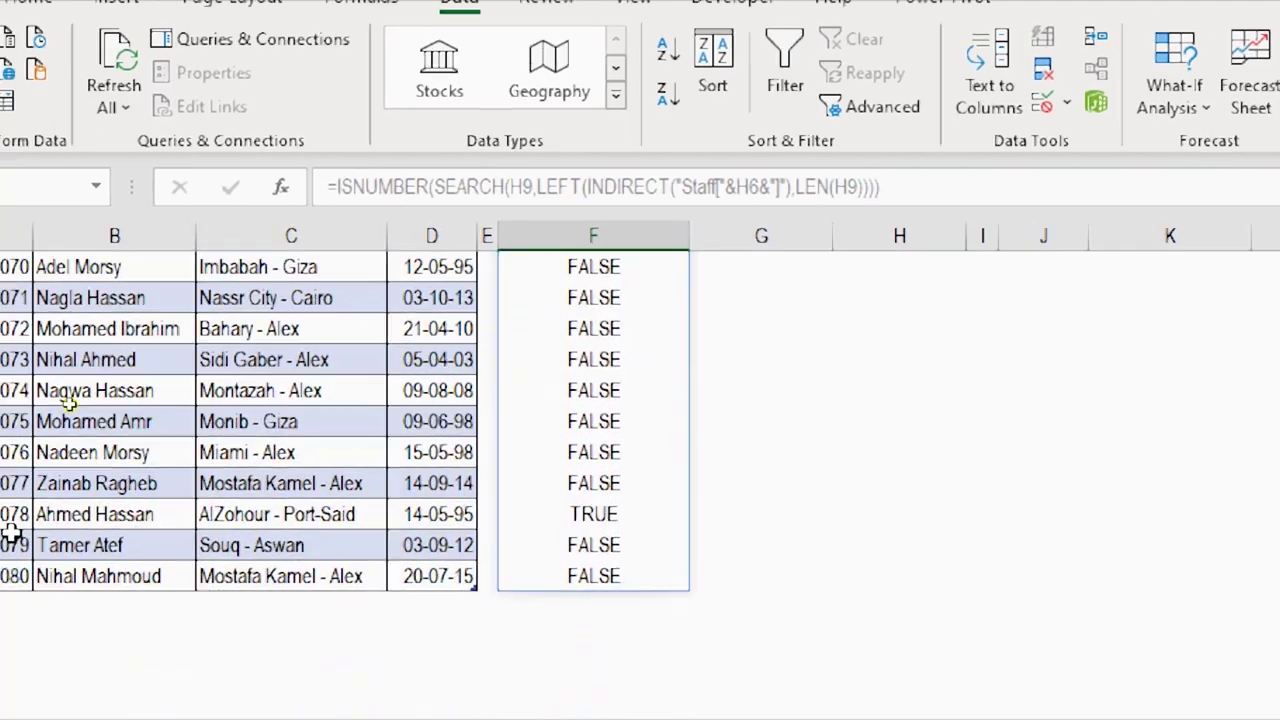
scroll(885, 439, "up", 20)
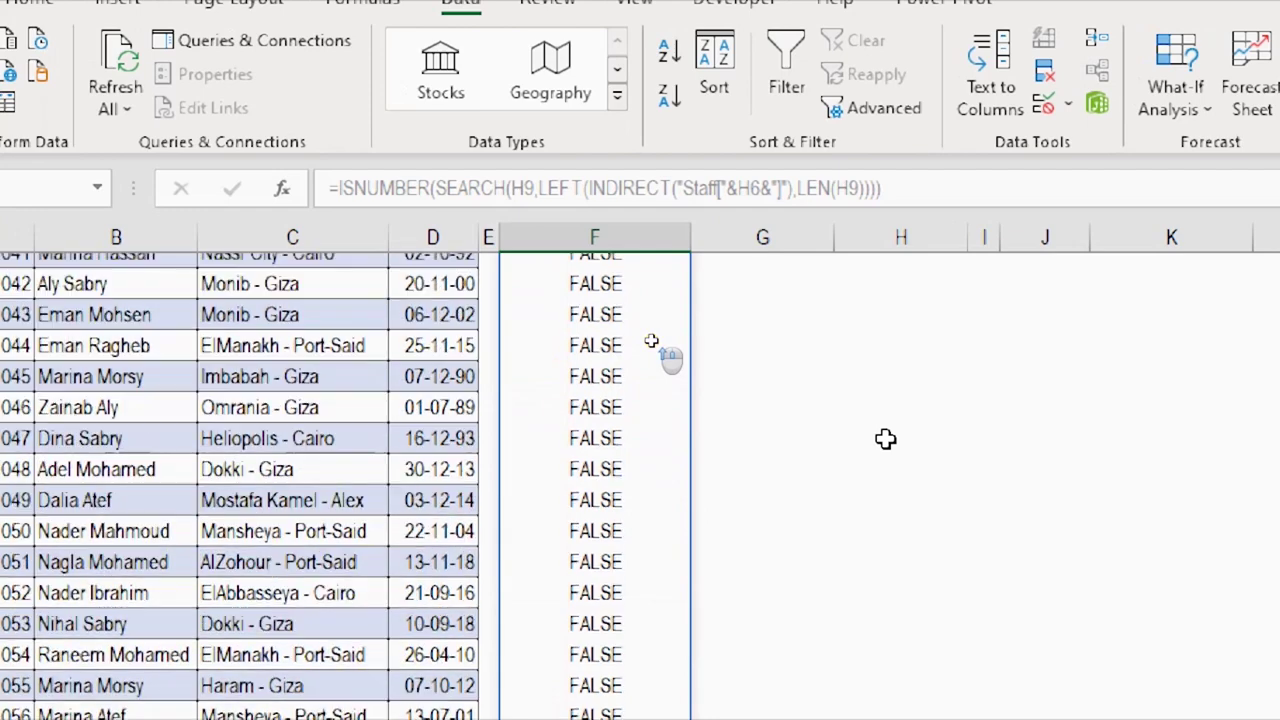
scroll(885, 439, "up", 2)
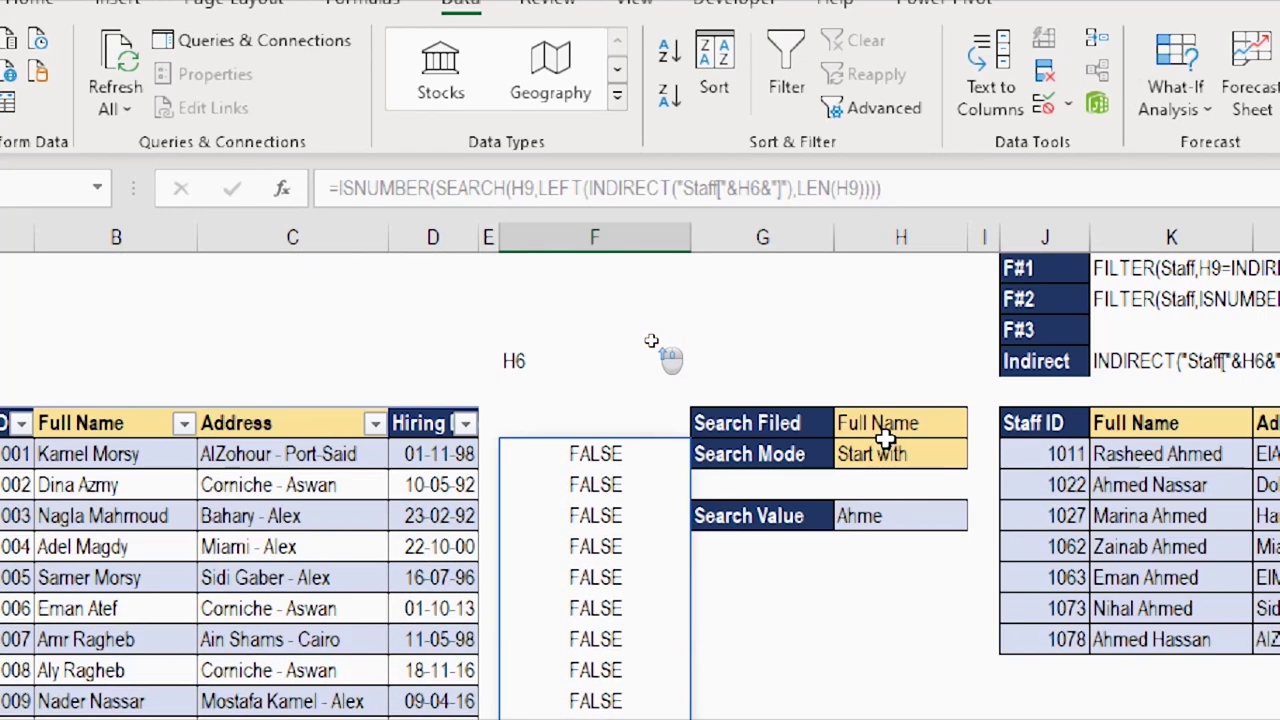
- Copy the start-with test text from the first helper formula in the formula bar
left_click(626, 458)
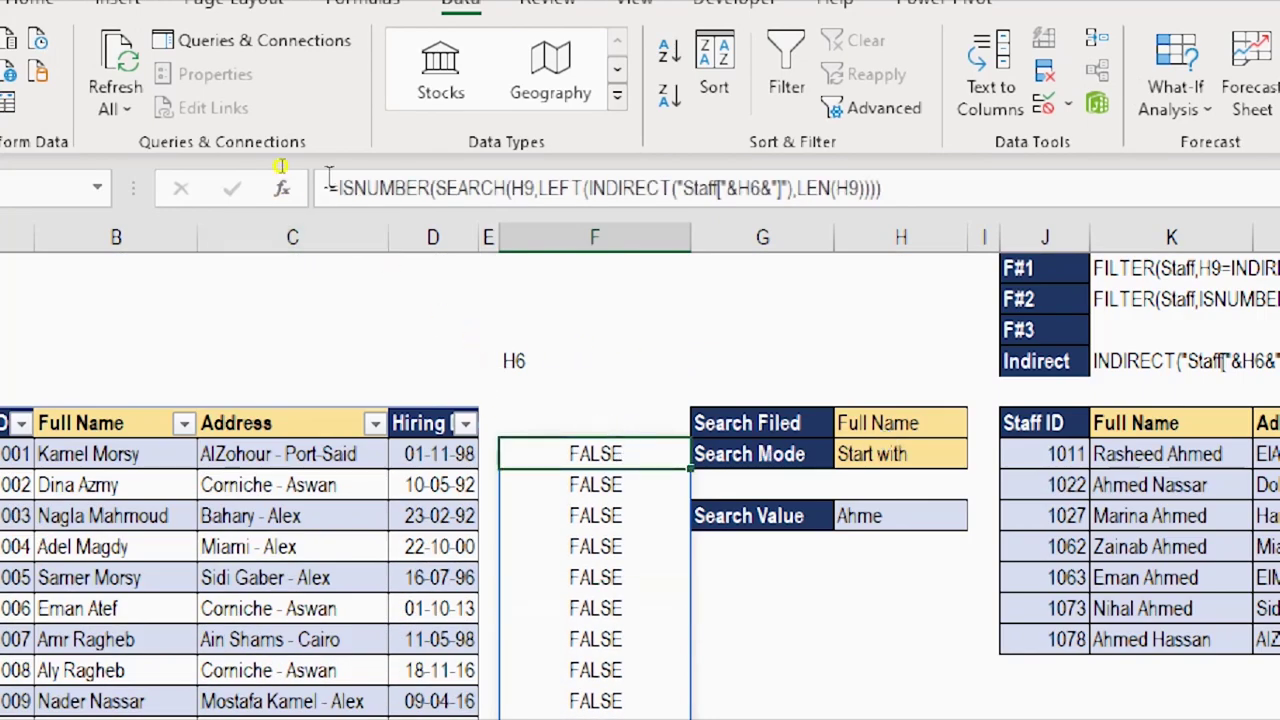
left_click_drag(340, 186, 1010, 165)
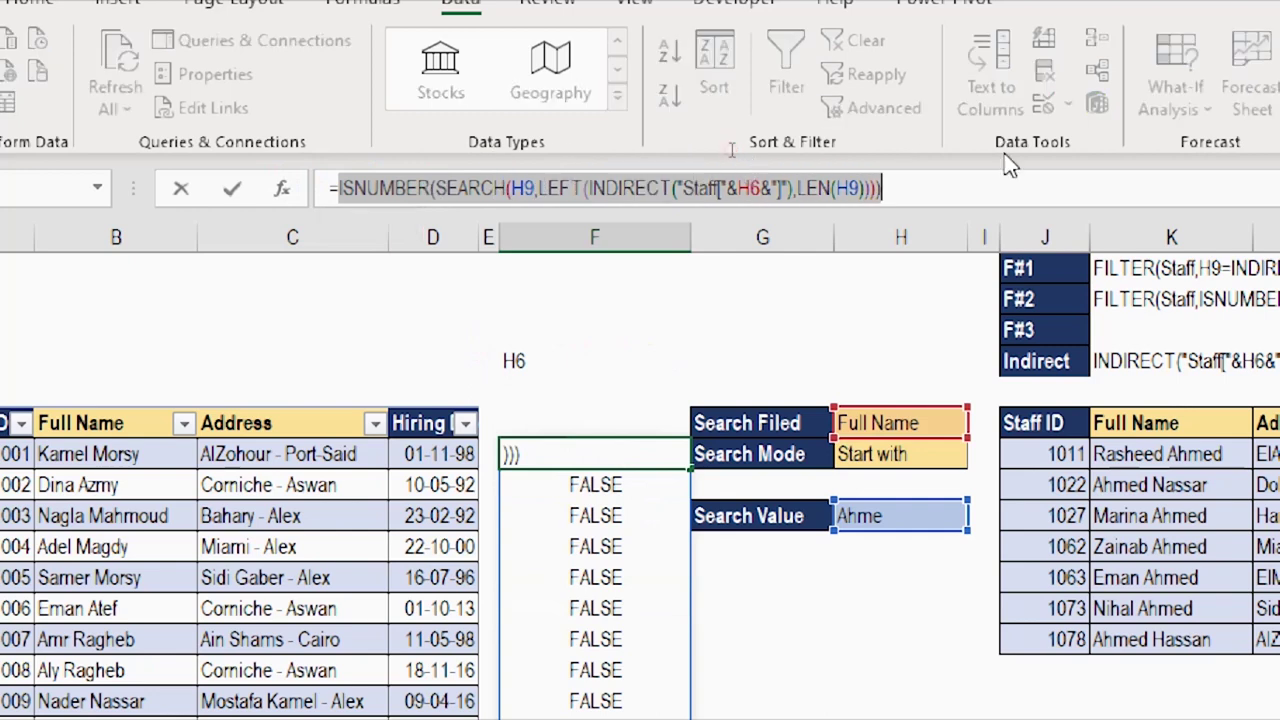
key("Escape")
- Replace the contains test in J7's FILTER include argument with the pasted start-with test
left_click(1063, 454)
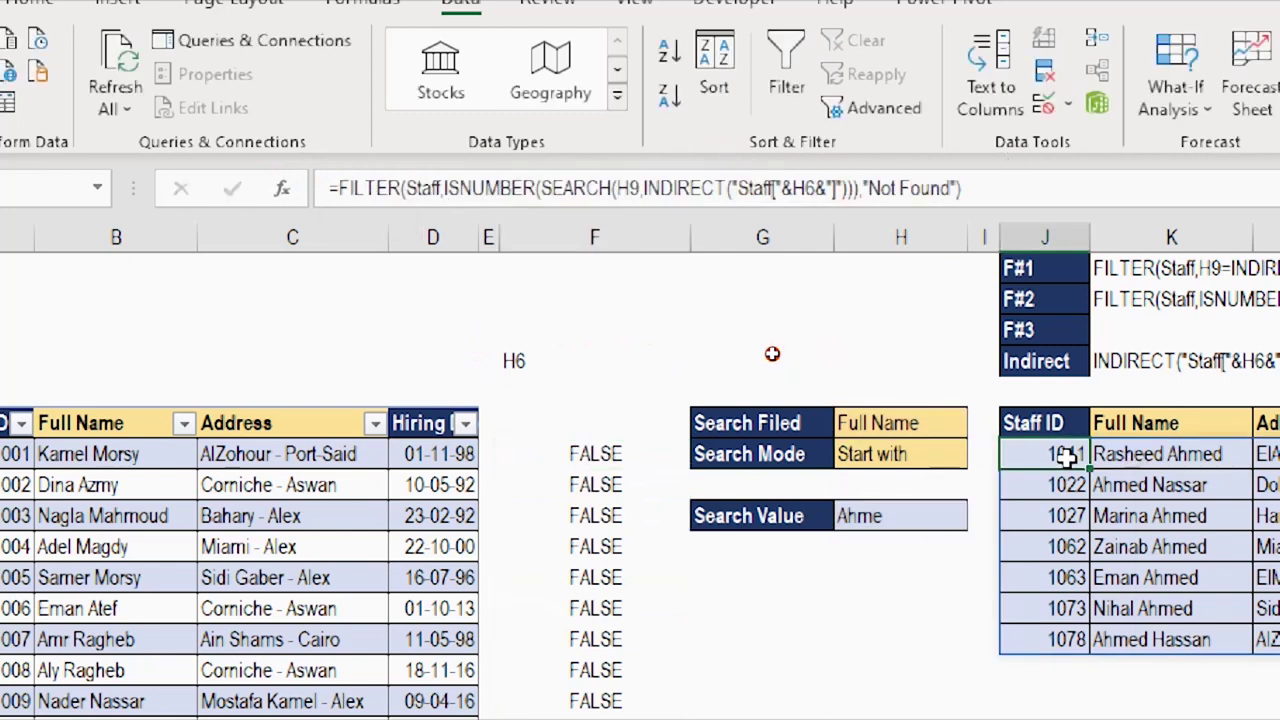
left_click(420, 188)
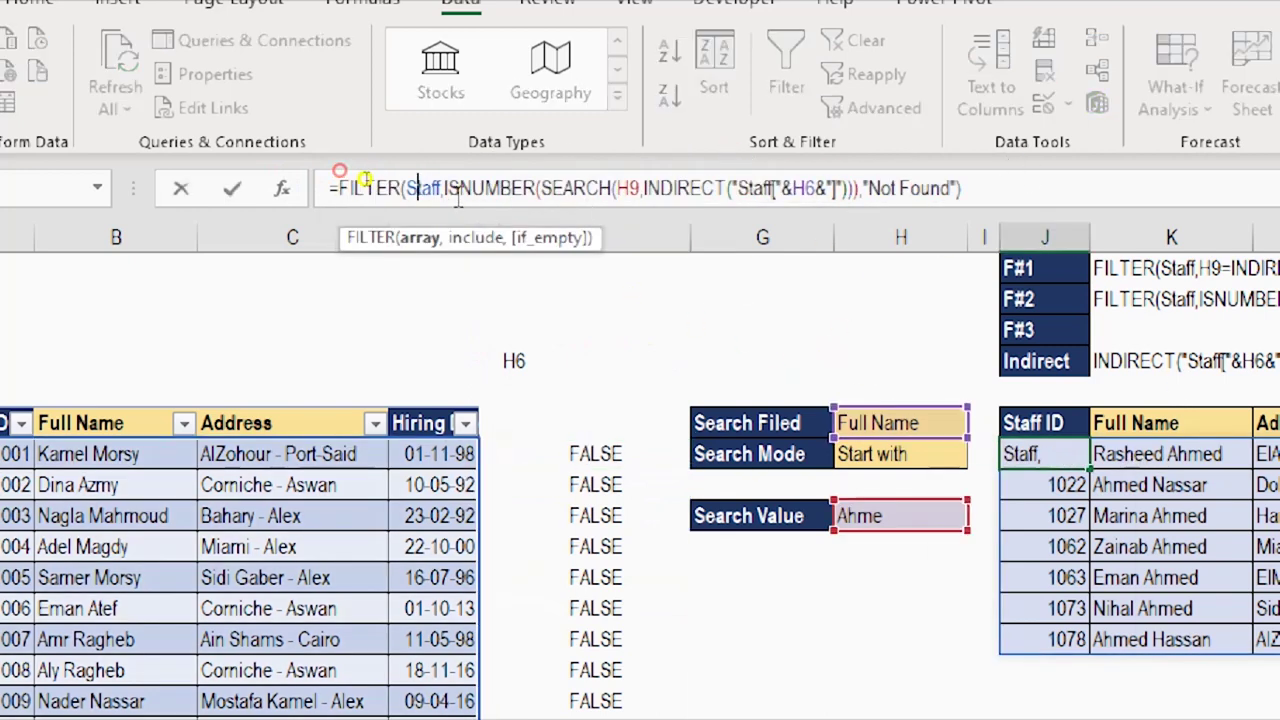
left_click(470, 241)
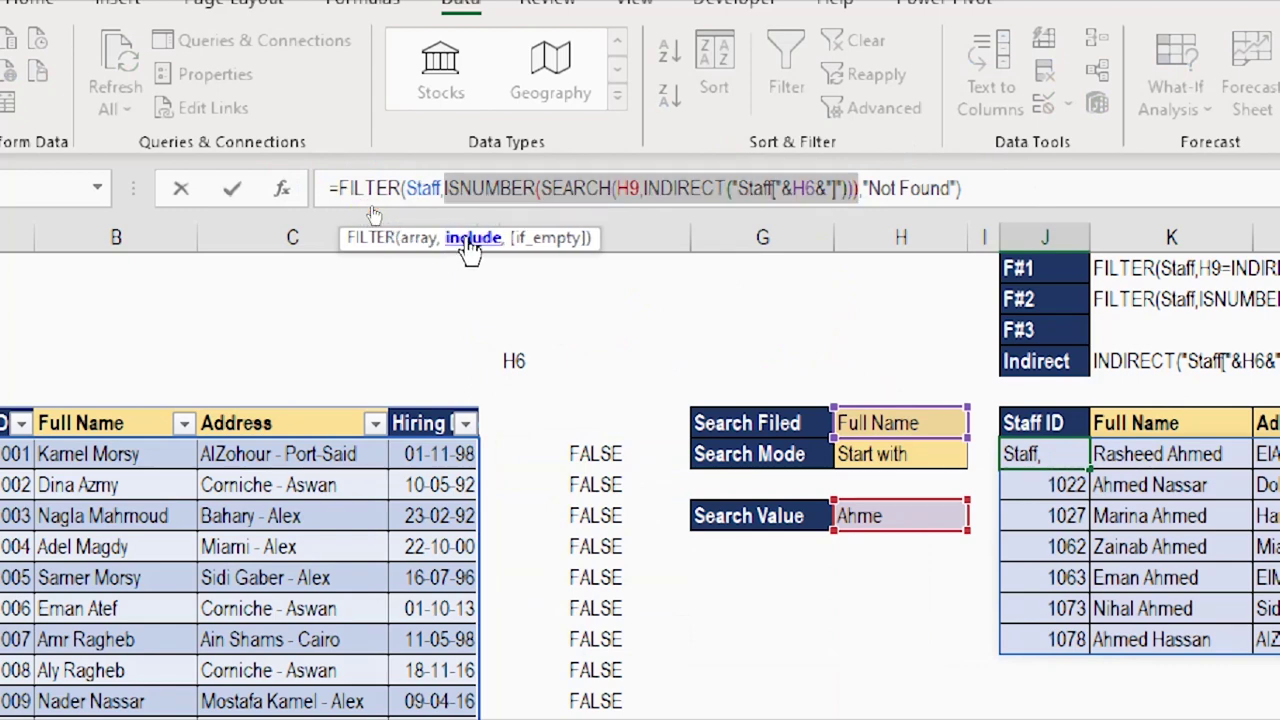
key("Delete")
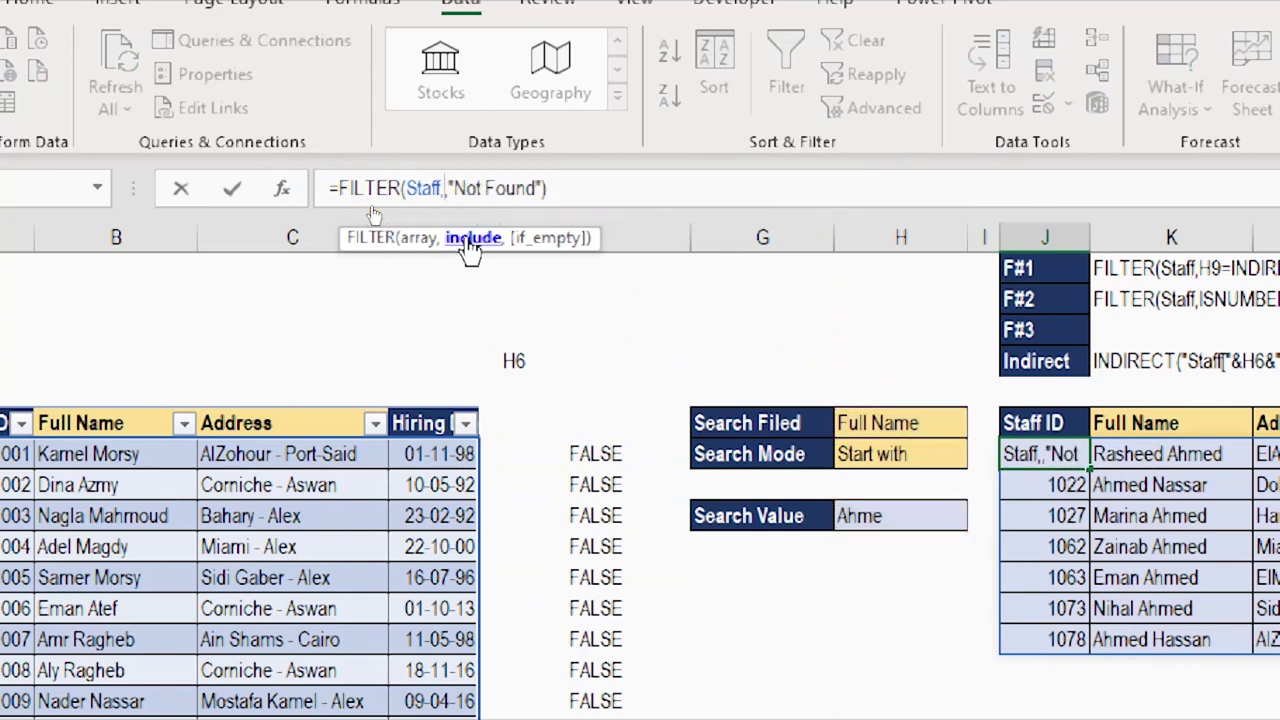
key("ctrl+v")
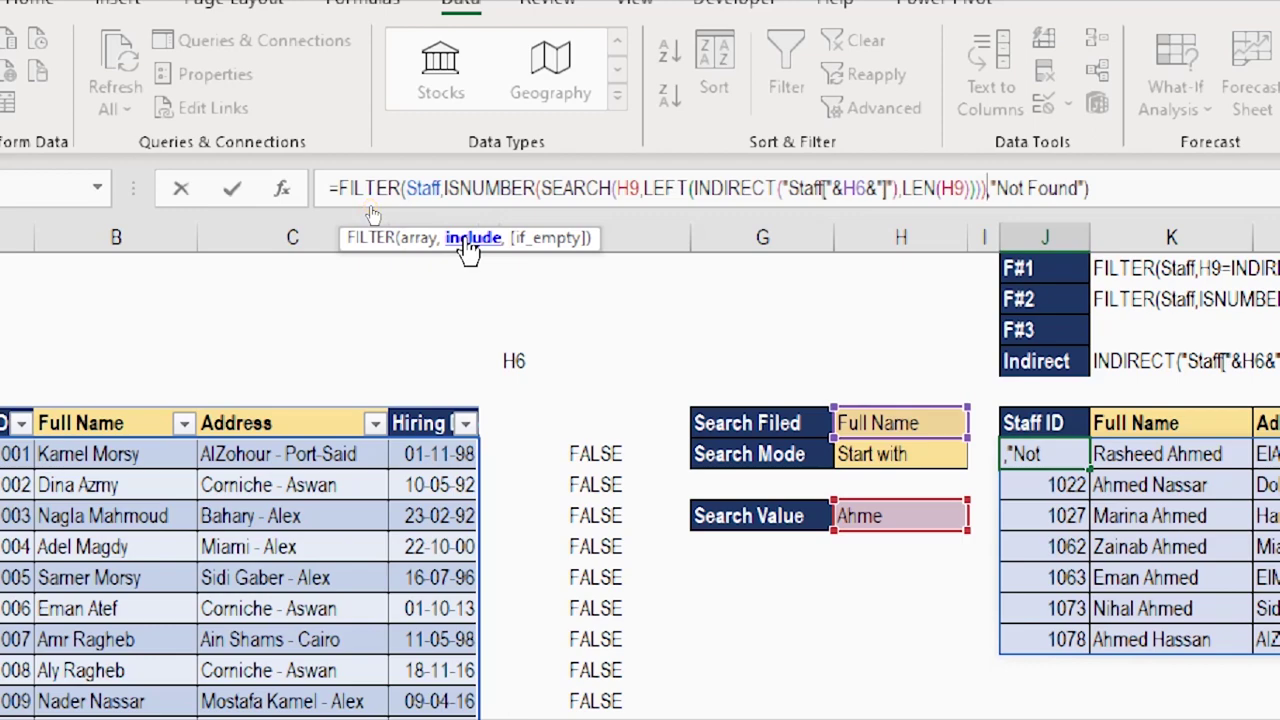
key("Return")
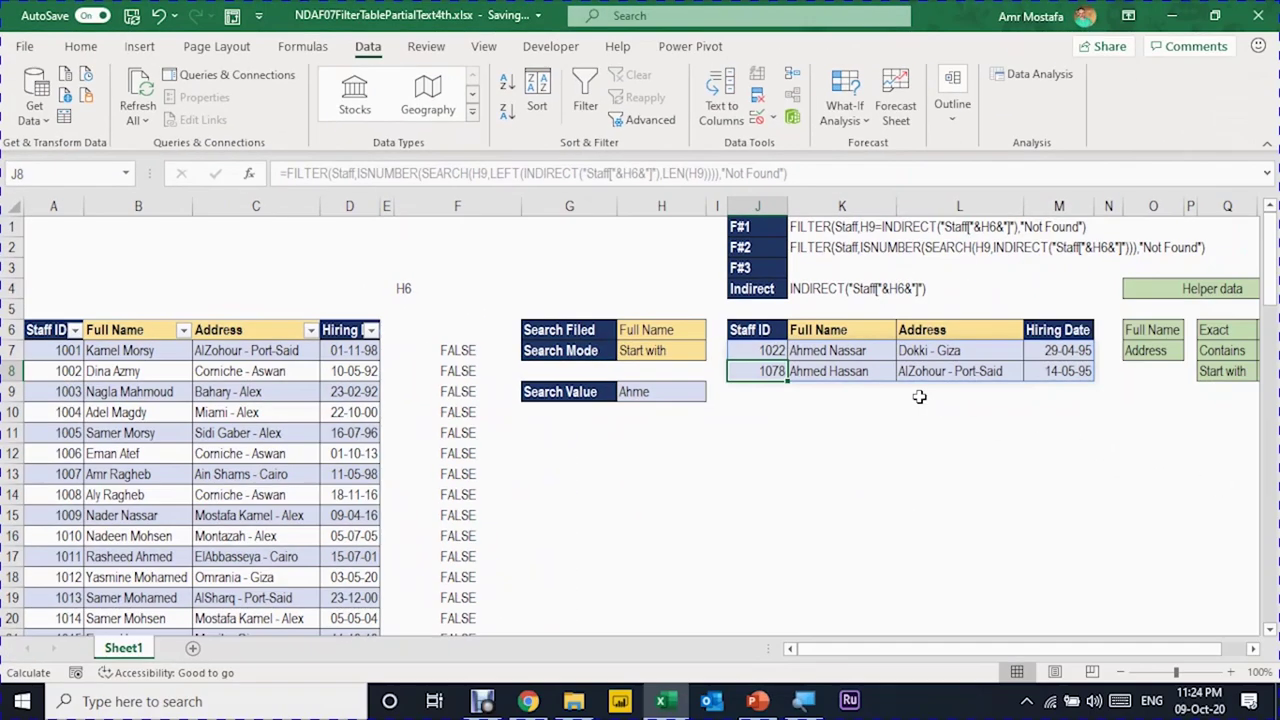
- Set the Search Value in H9 to 'a' and step through the spilled start-with results
left_click(690, 391)
type("a")
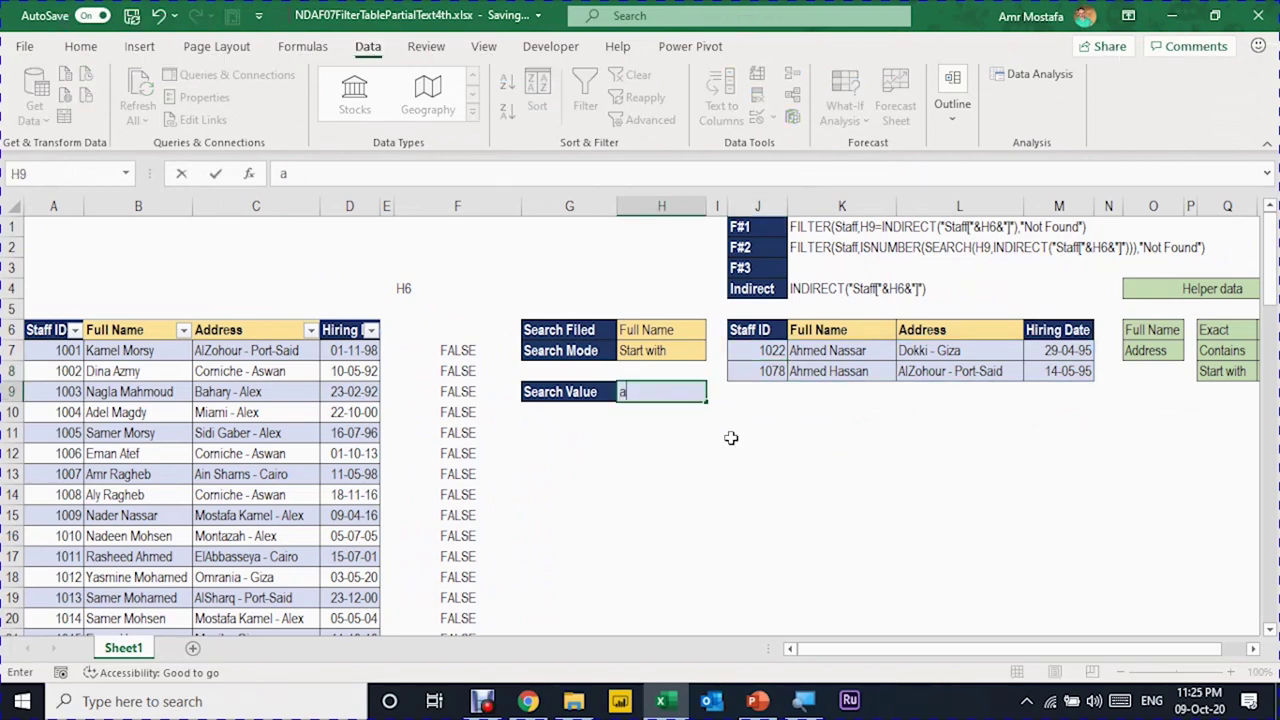
key("Return")
key("Right")
key("Right")
key("Up")
key("Right")
key("Up")
key("Up")
key("Down")
key("Down")
key("Down")
key("Down")
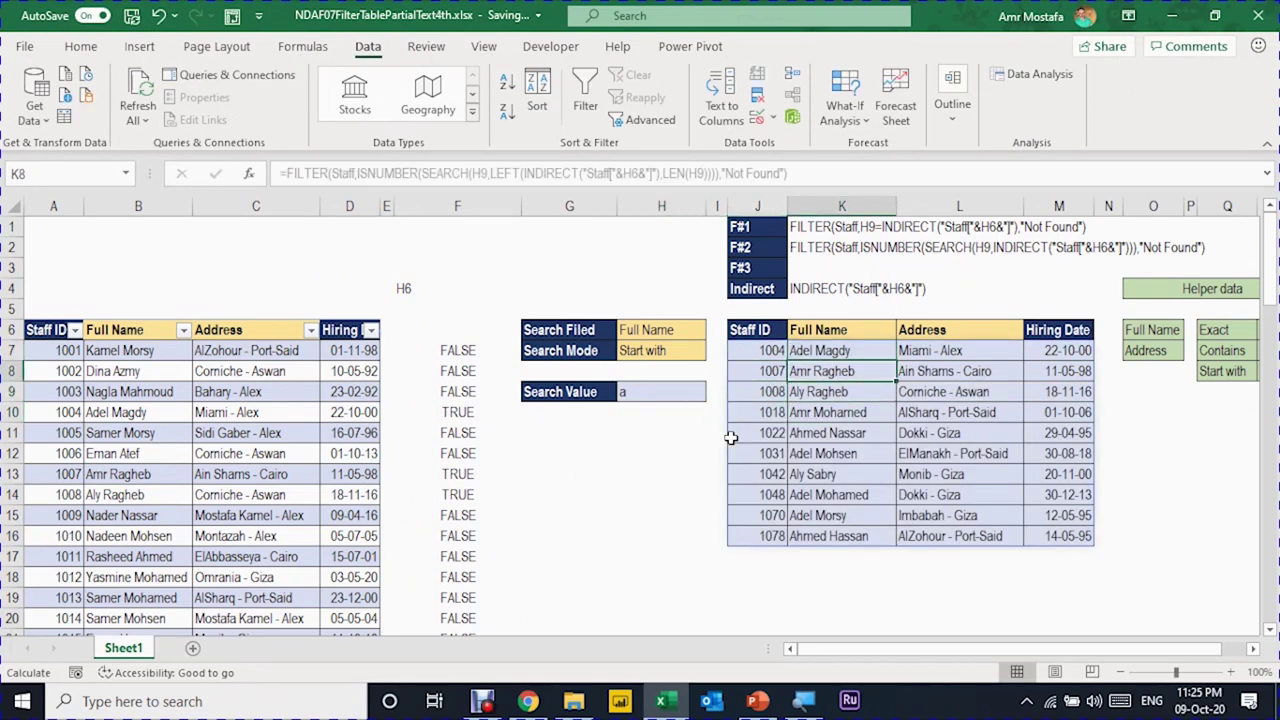
key("Down")
key("Down")
key("Down")
key("Down")
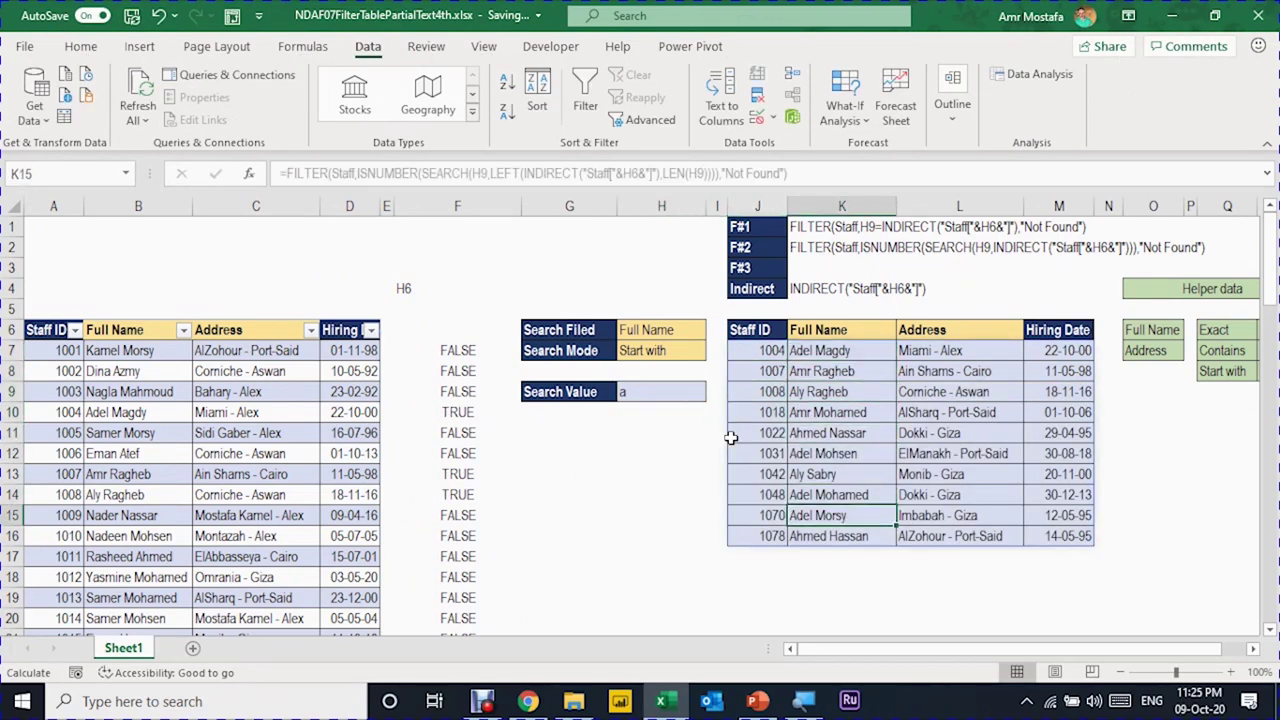
key("Left")
key("Up")
key("Up")
key("Up")
key("Up")
key("Left")
key("Left")
key("Up")
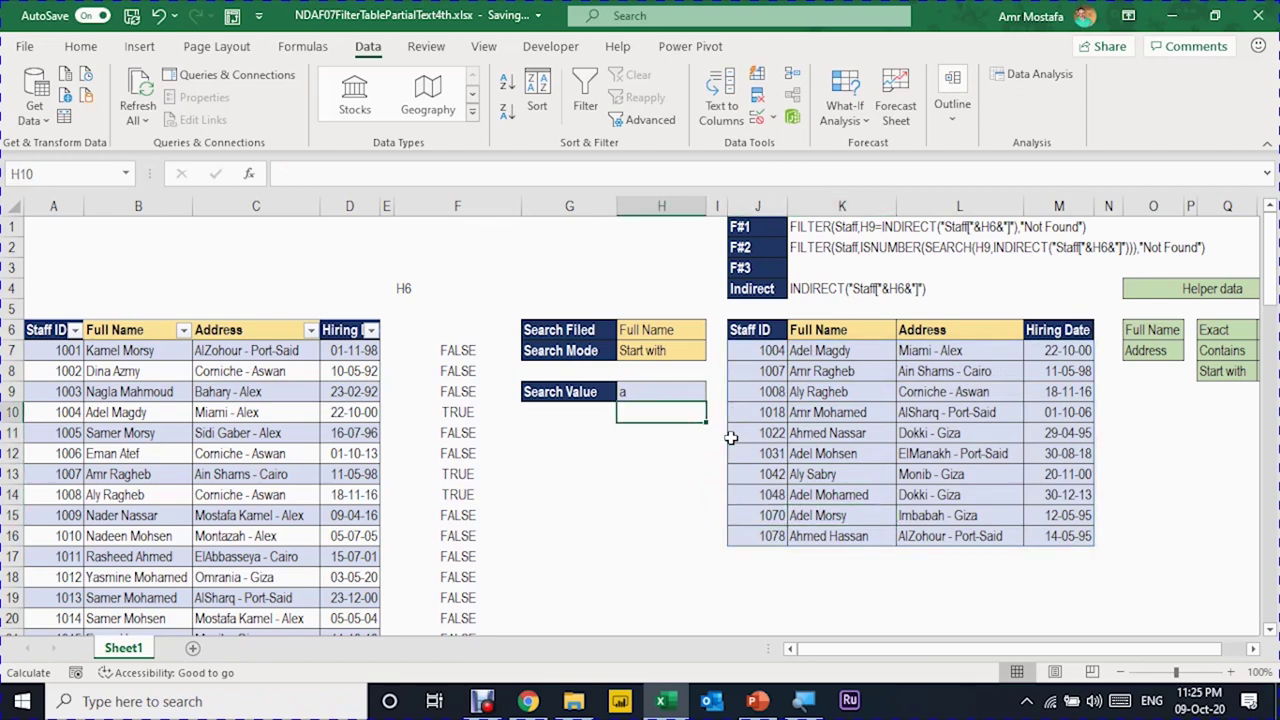
key("Up")
- Search for a staff first name instead, review its two matches, and select J7's formula text
type("Amr")
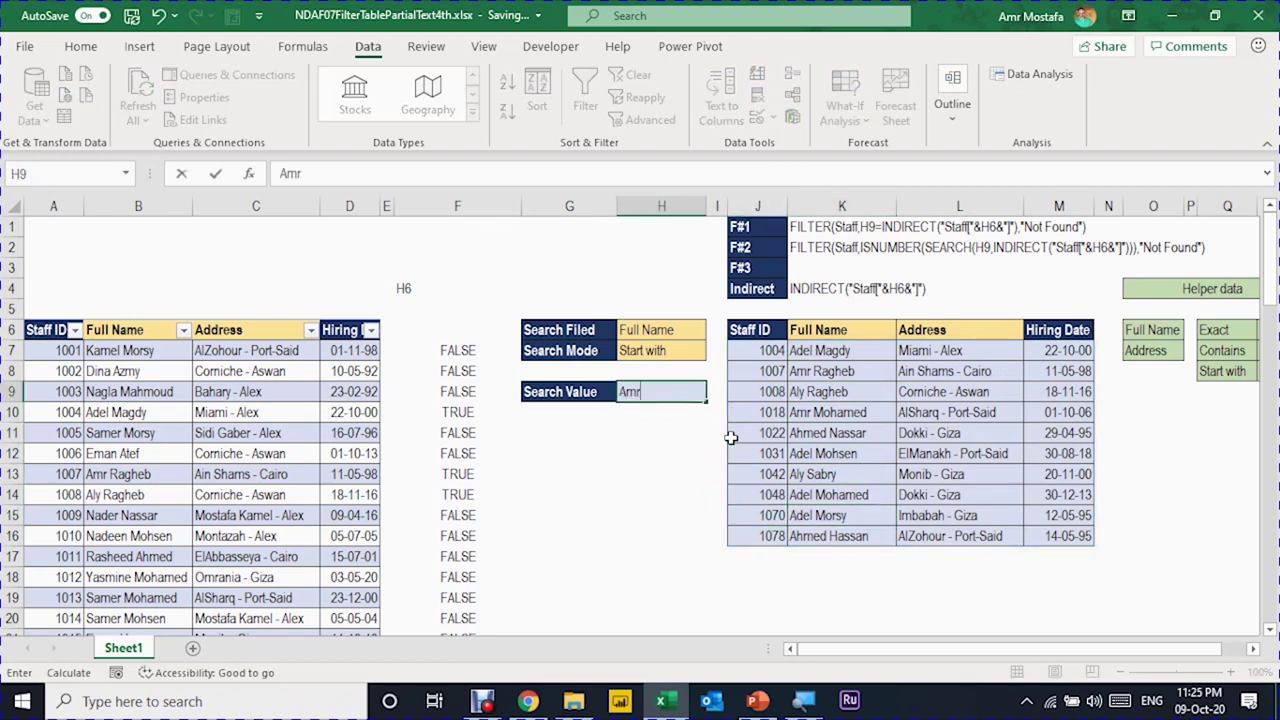
key("Return")
key("Up")
key("Right")
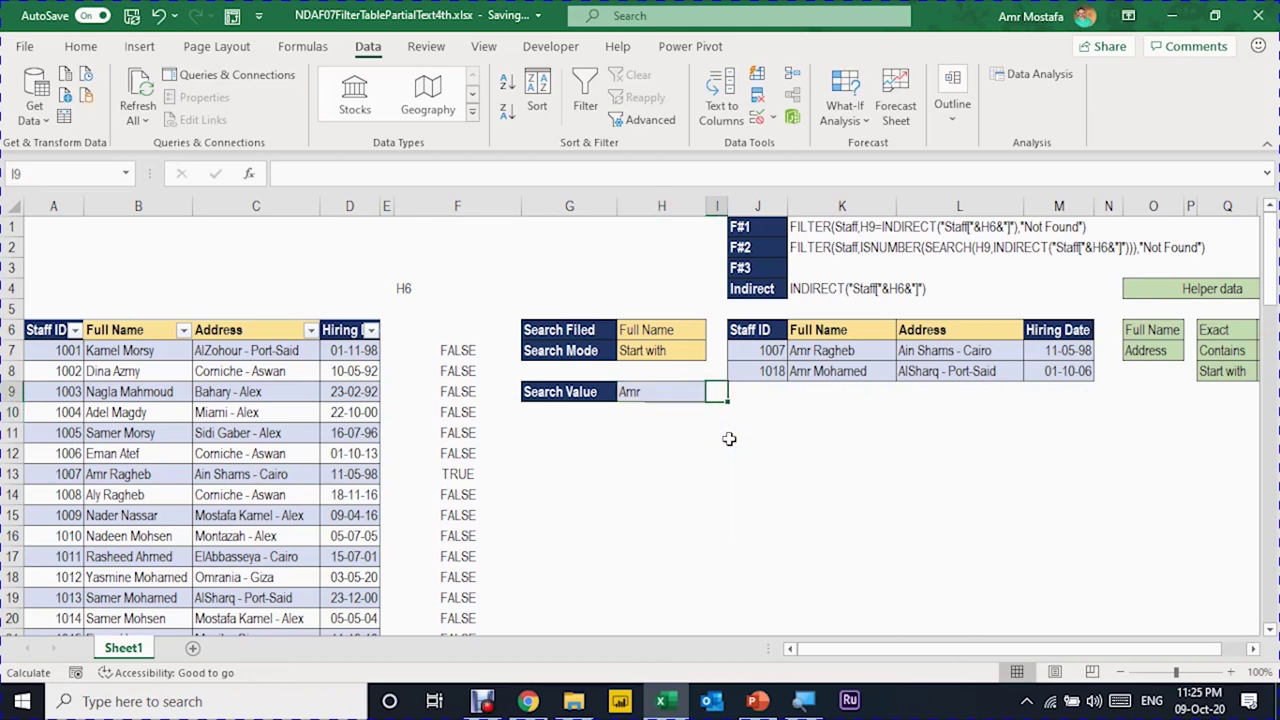
key("Right")
key("Up")
key("Right")
key("Up")
key("Left")
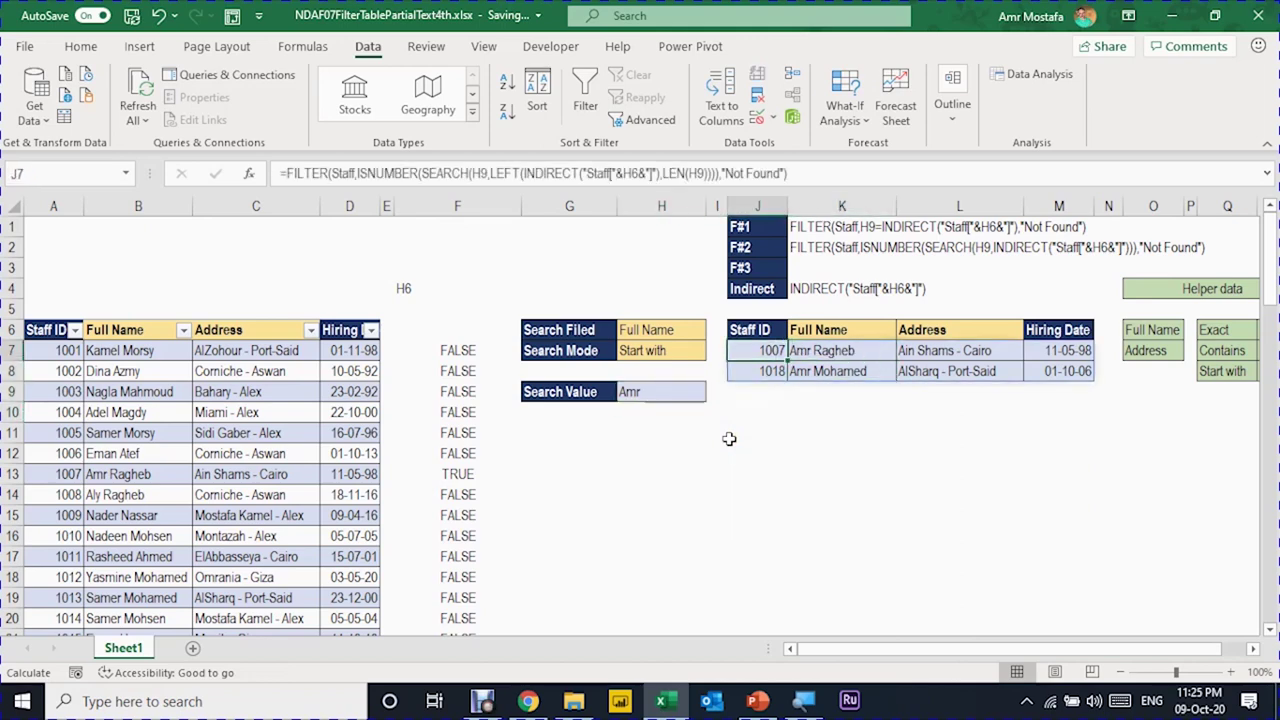
key("Right")
key("Down")
key("Left")
key("Left")
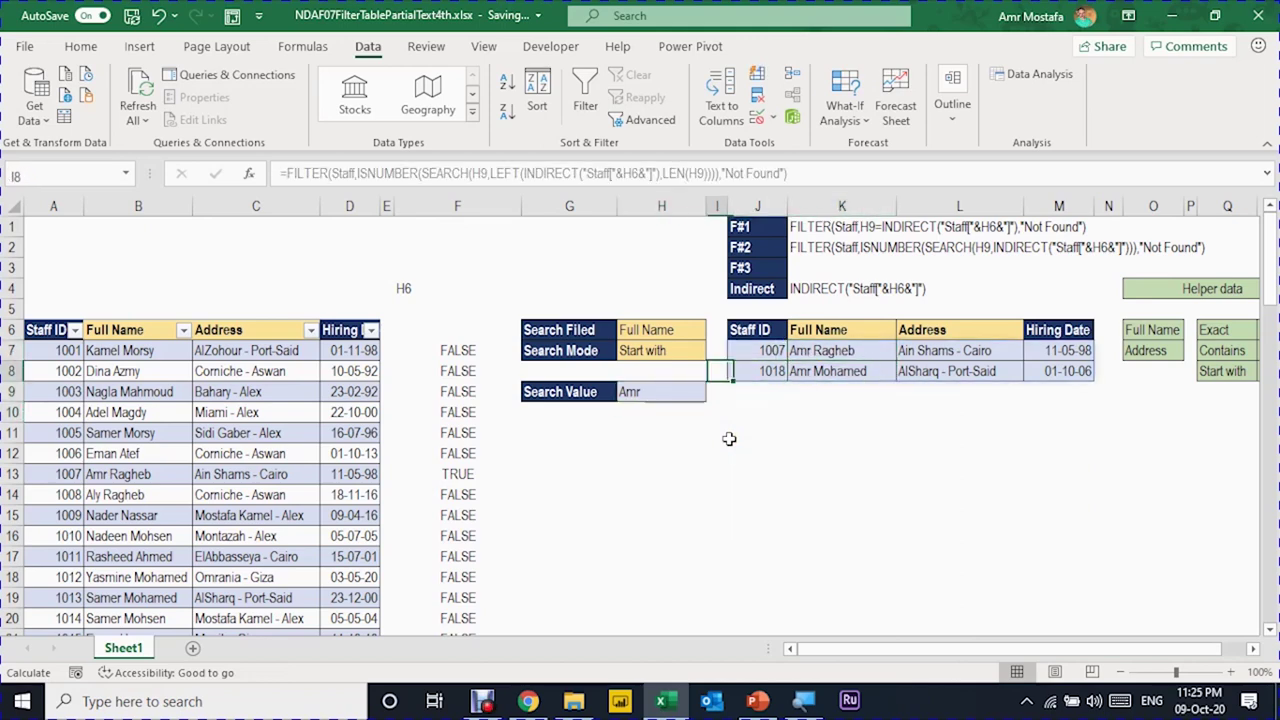
key("Left")
key("Down")
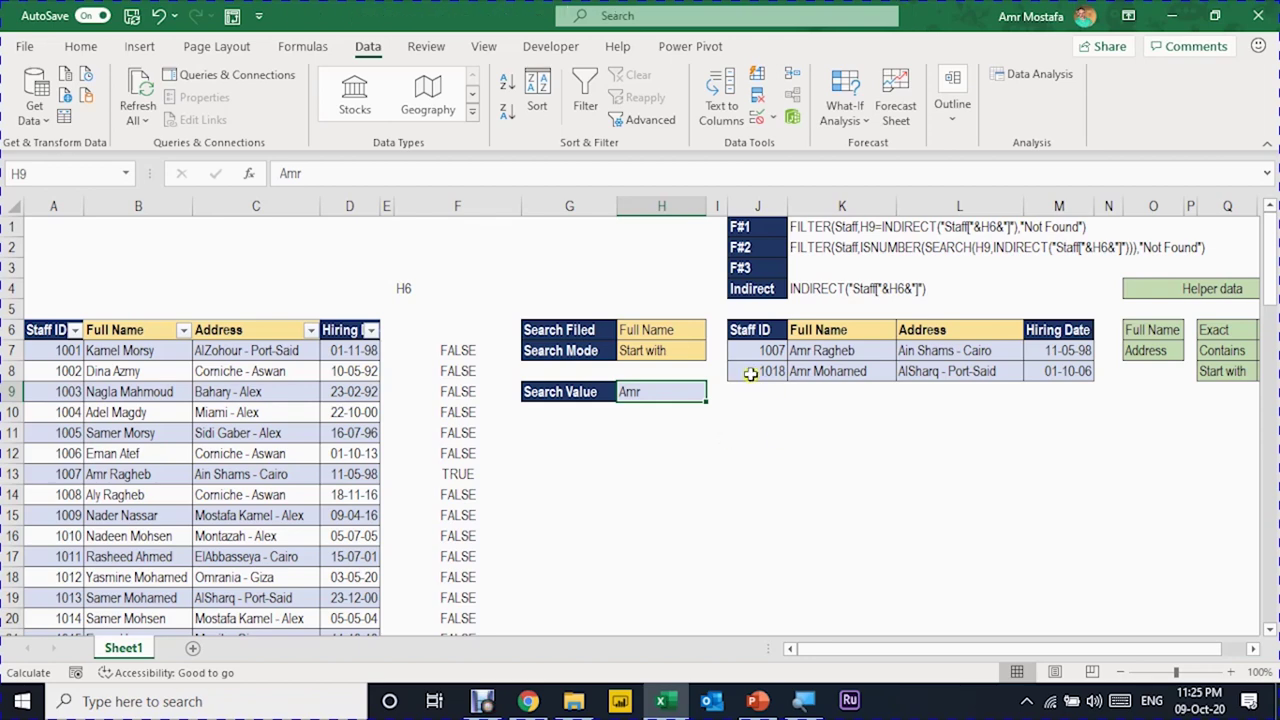
left_click(760, 351)
left_click_drag(790, 173, 288, 173)
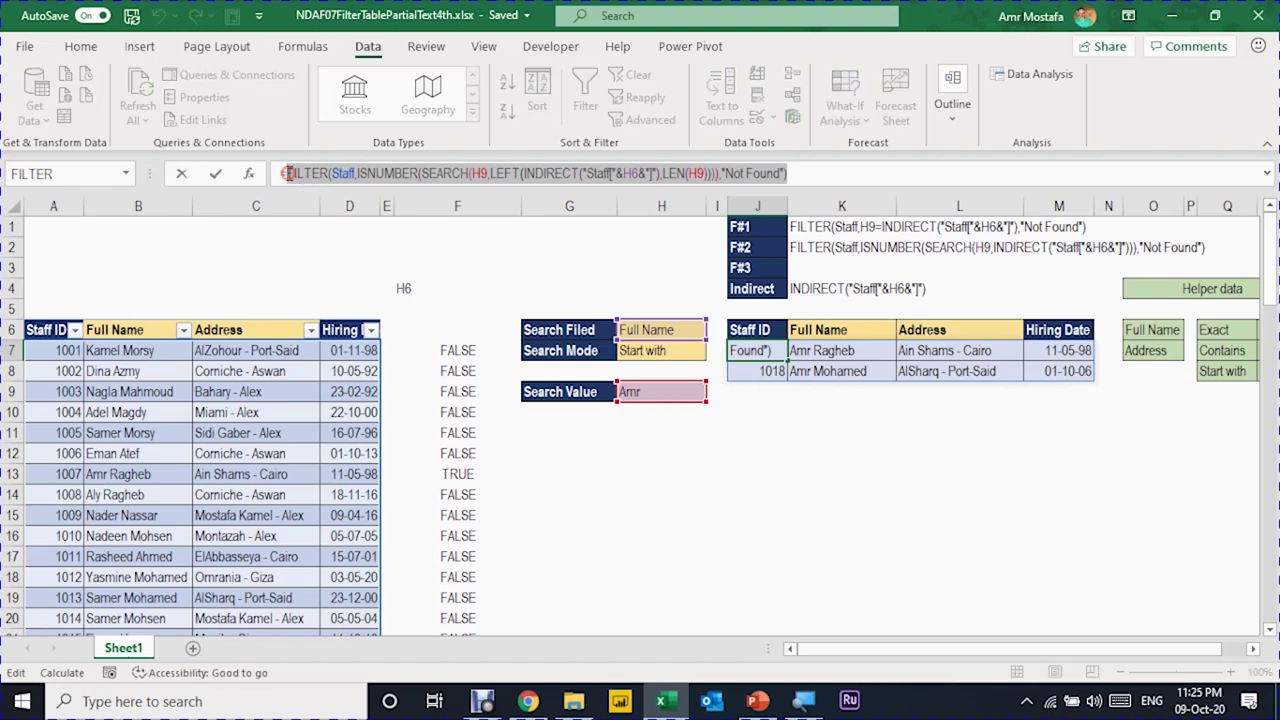
- Paste the copied FILTER formula text into K3 as the F#3 formula note
key("Escape")
left_click(802, 262)
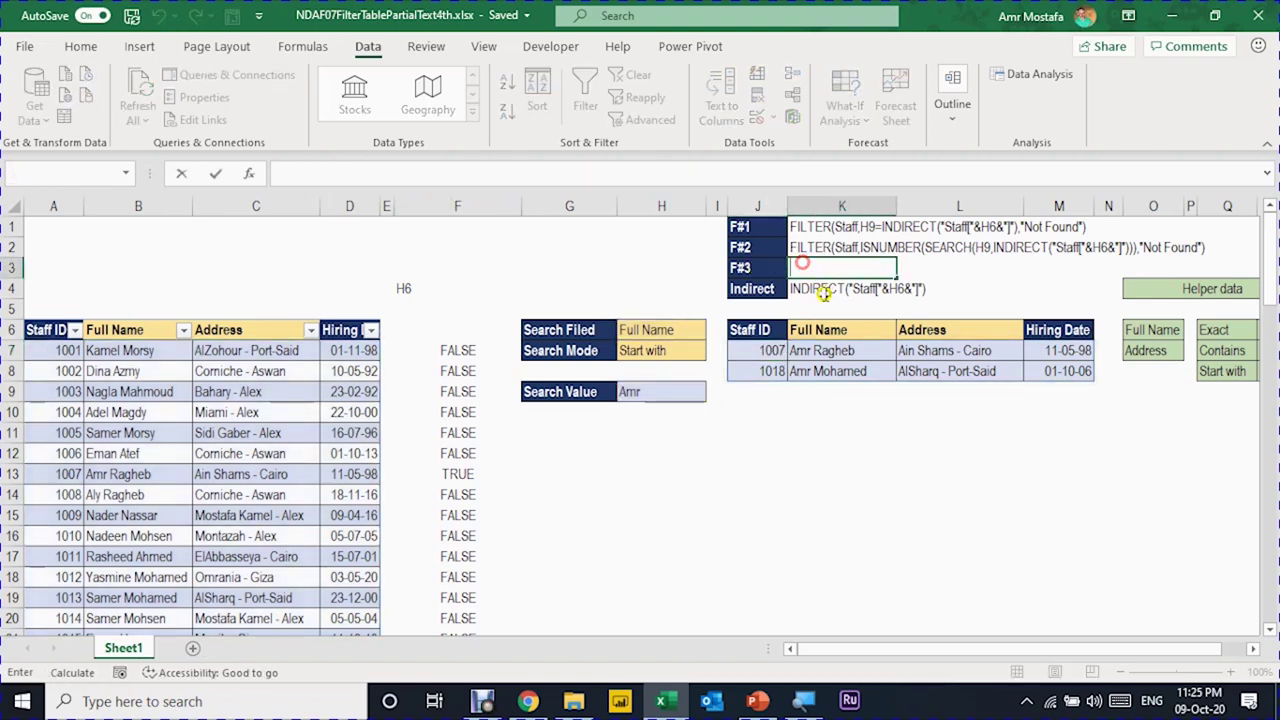
type("FILTER(Staff,ISNUMBER(SEARCH(H9,LEFT(INDIRECT(\"Staff[\"&H6&\"]\"),LEN(H9)))),\"Not Found\")")
left_click(822, 290)
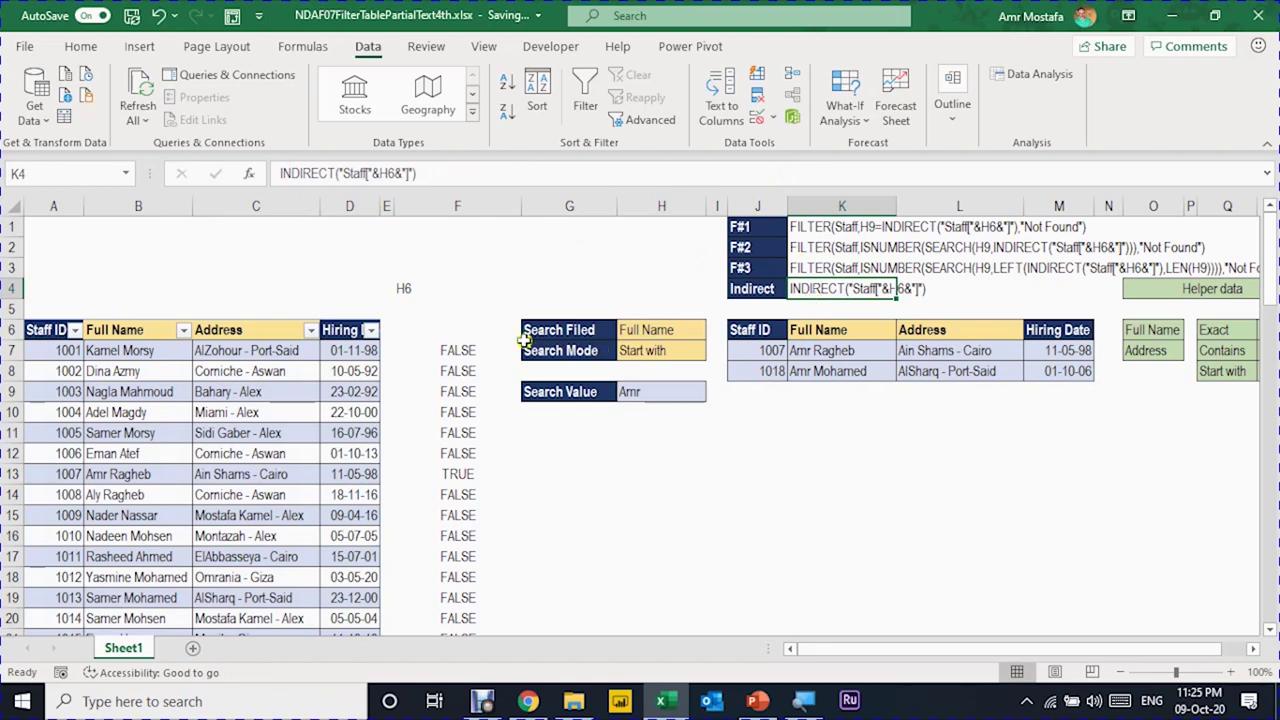
- Delete the TRUE/FALSE helper formula from F7, leaving Search Mode at Start with
left_click(465, 350)
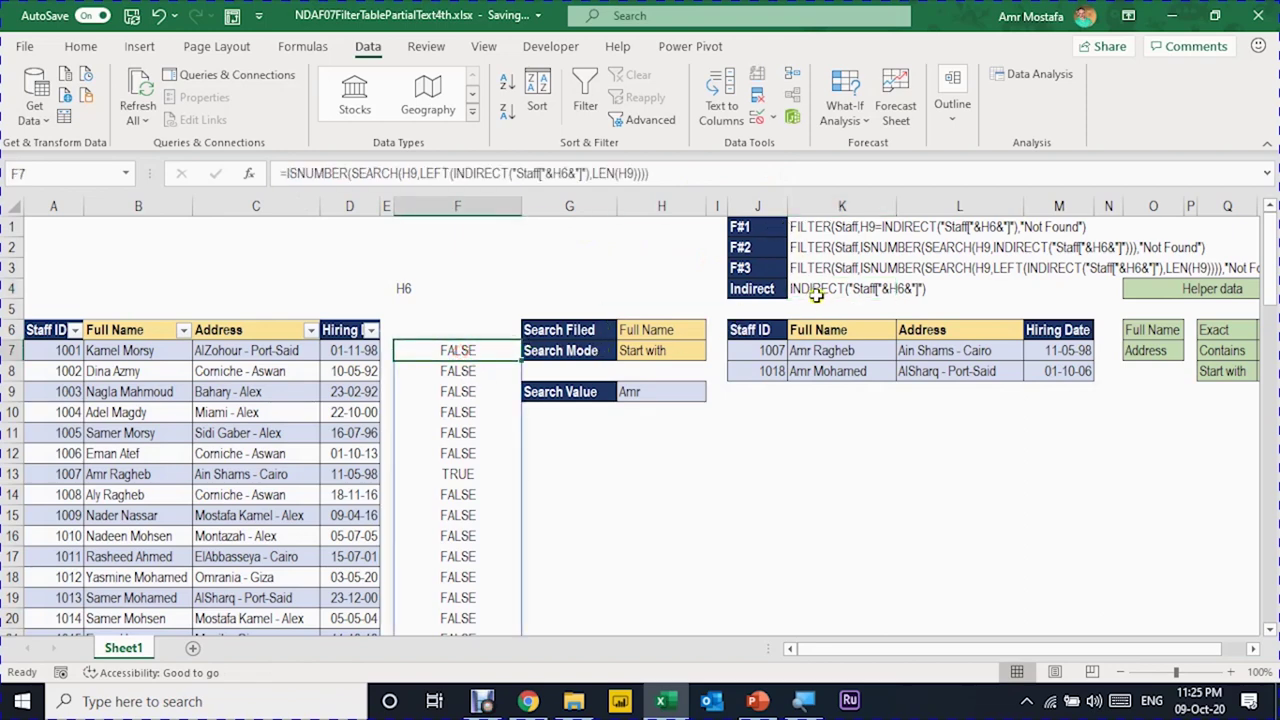
left_click(668, 348)
left_click(714, 351)
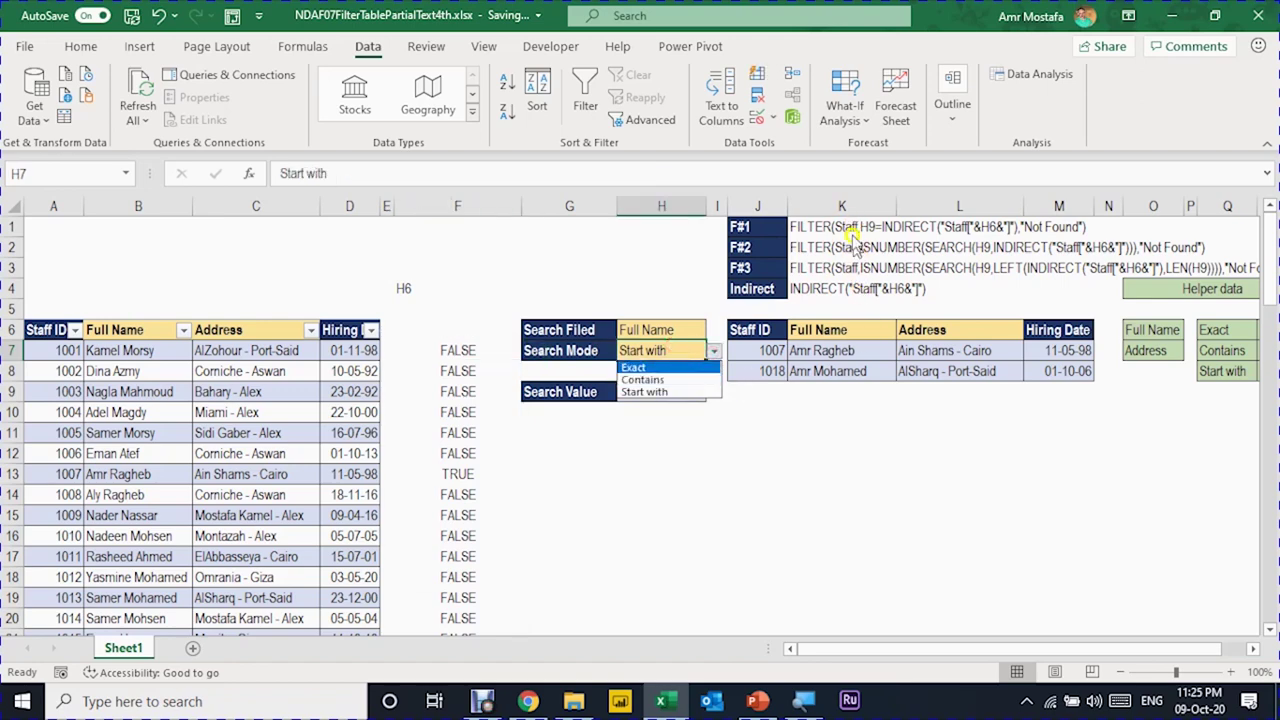
key("Escape")
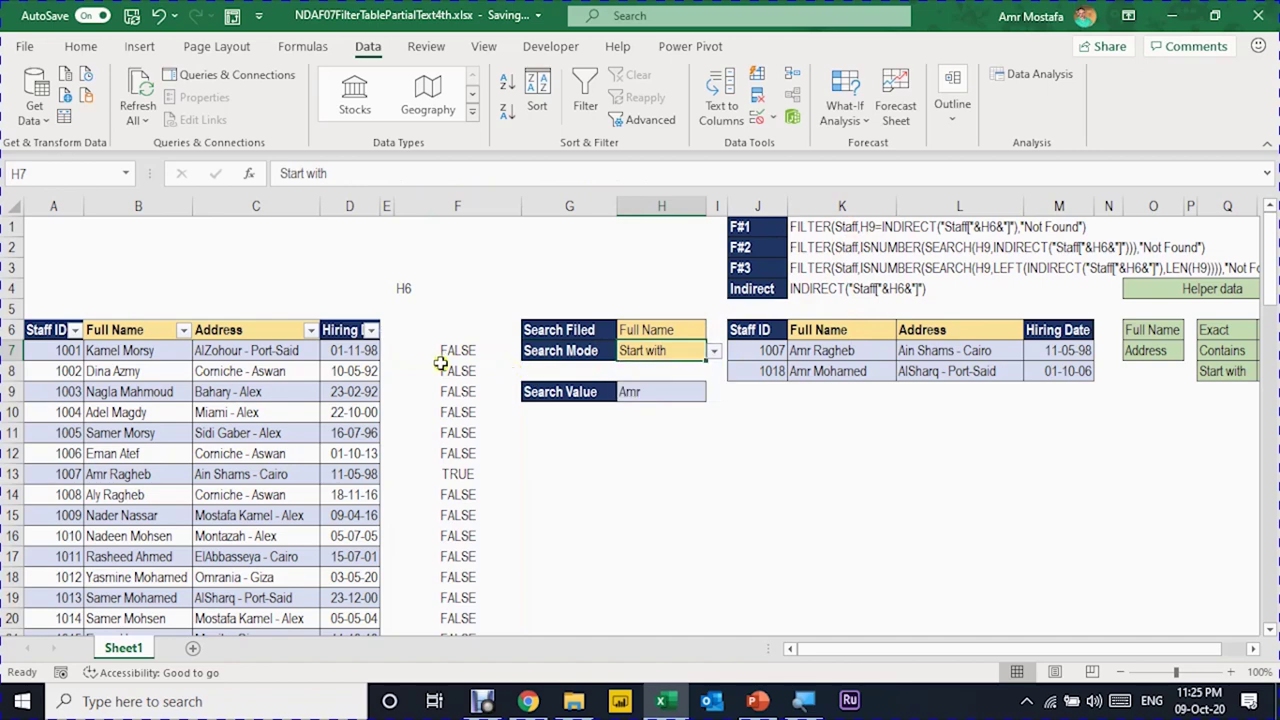
left_click(441, 354)
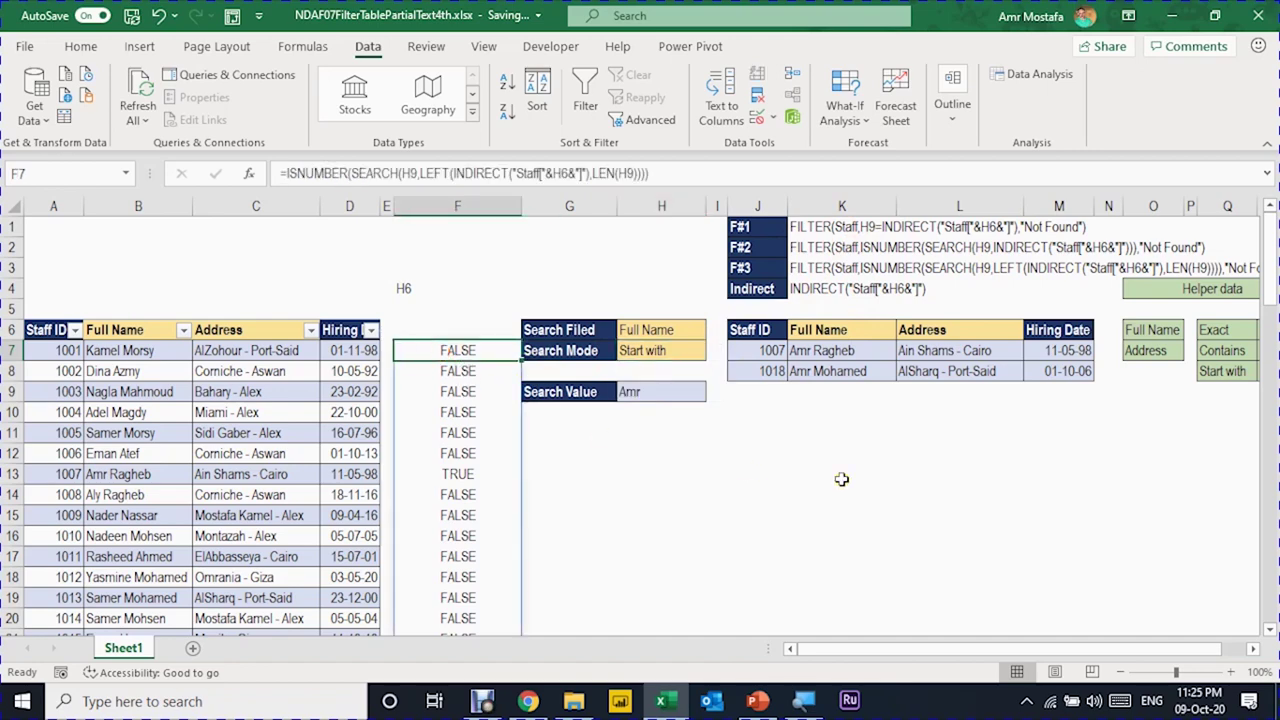
key("Delete")
key("Right")
key("Right")
key("Right")
key("Right")
key("Right")
key("Right")
key("Right")
key("Right")
key("Right")
key("Right")
key("Right")
key("Right")
key("Right")
key("Right")
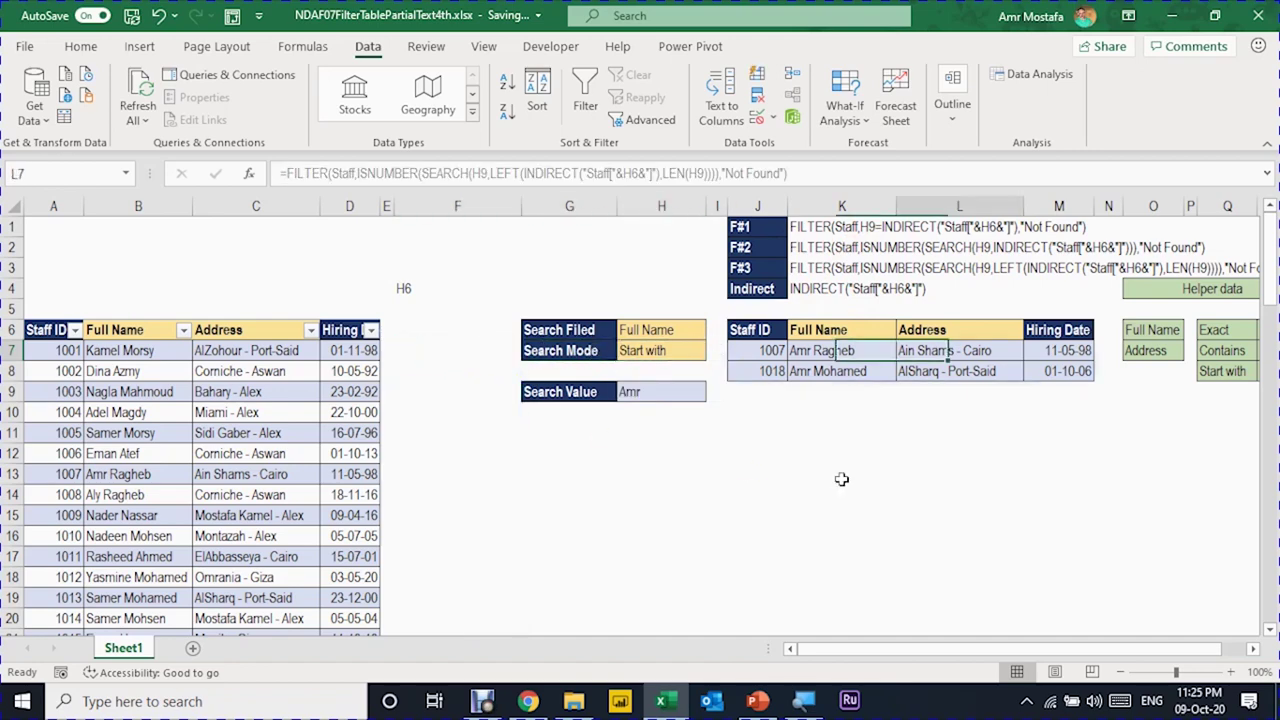
key("Left")
key("Up")
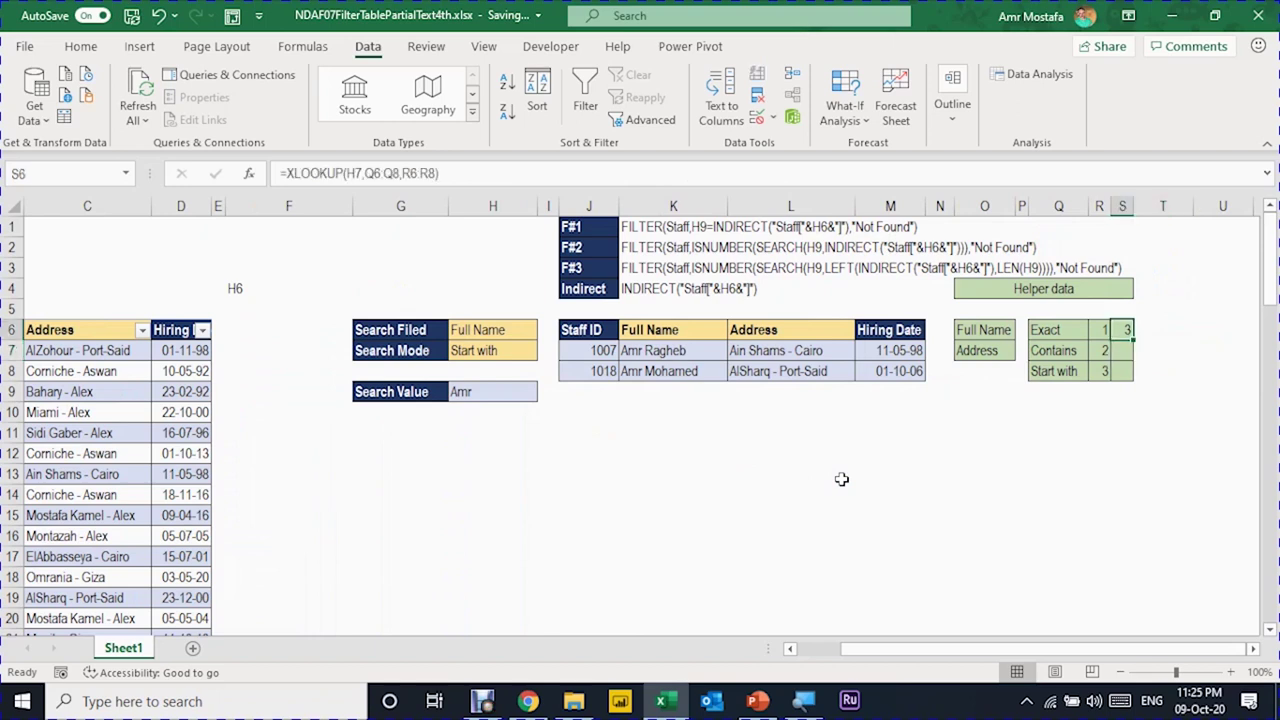
key("Left")
key("Left")
key("Left")
key("Left")
key("Left")
key("Left")
key("Left")
key("Left")
key("Left")
key("Left")
key("Left")
key("Left")
key("Left")
key("Left")
key("Left")
key("Left")
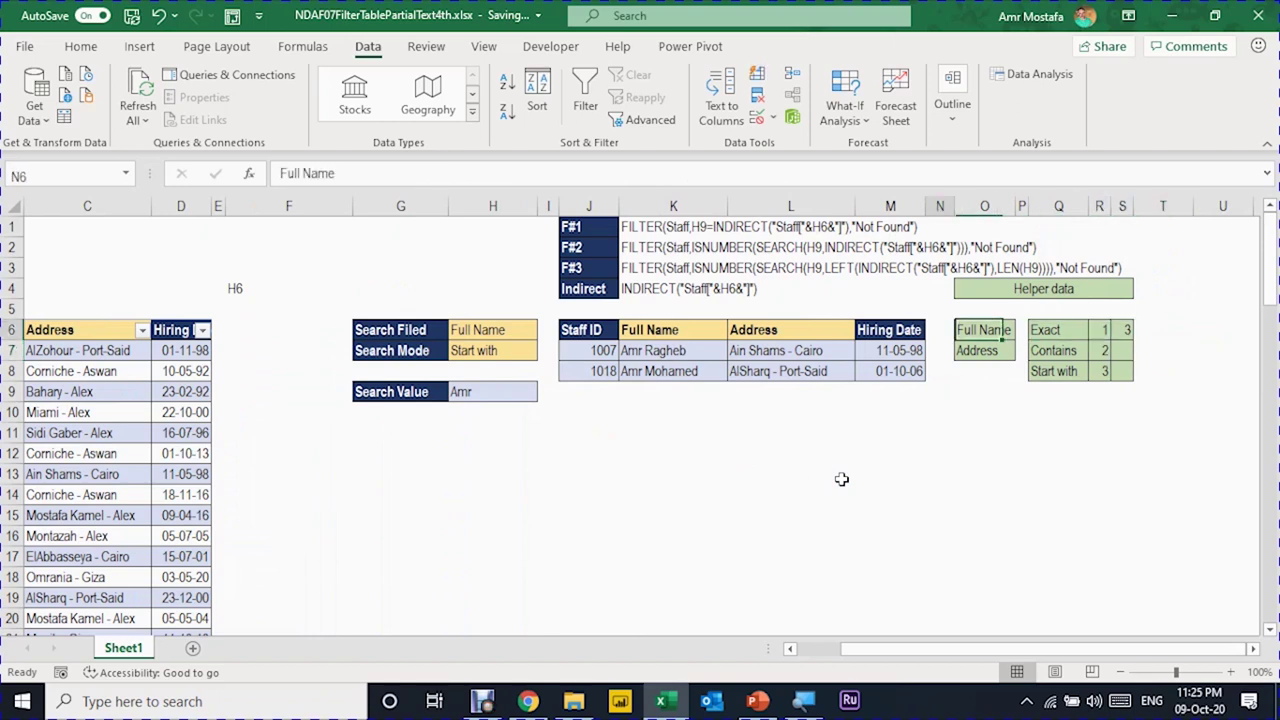
key("Right")
key("Right")
key("Right")
key("Down")
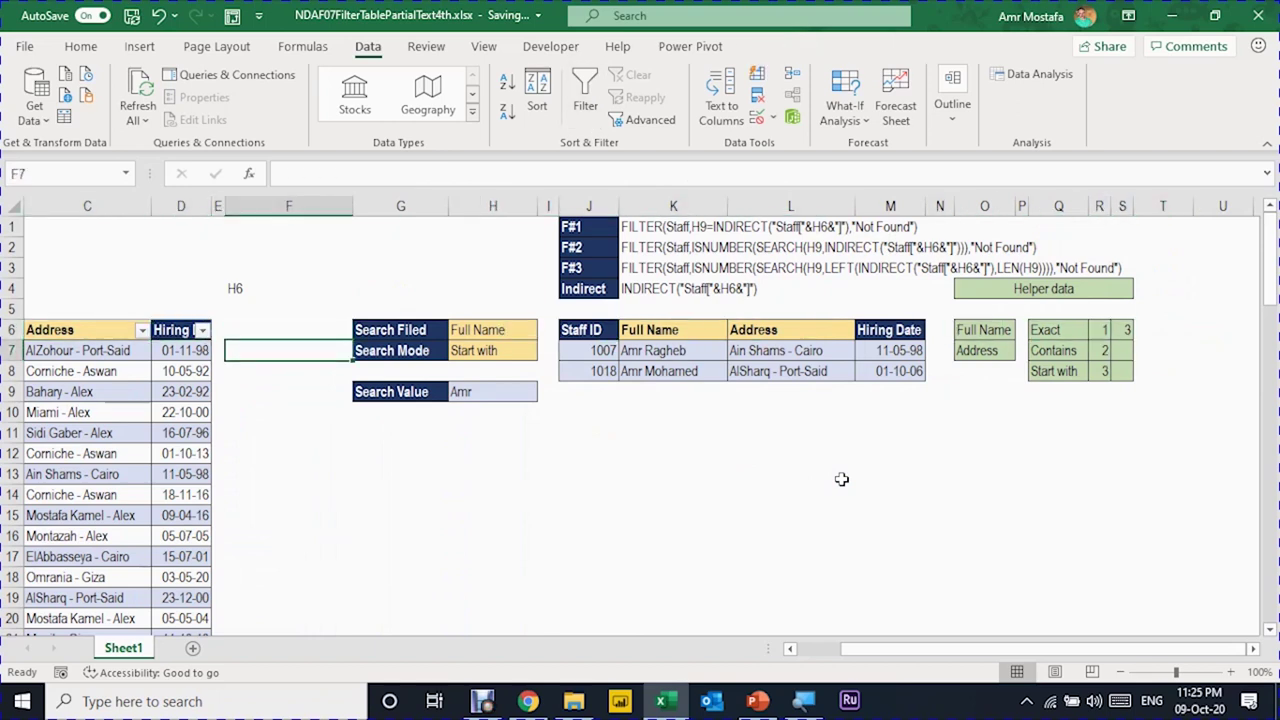
- Enter =CHOOSE(S6,J1,J2,J3) in F7 to pick the F#1/F#2/F#3 label by mode
type("=Chos")
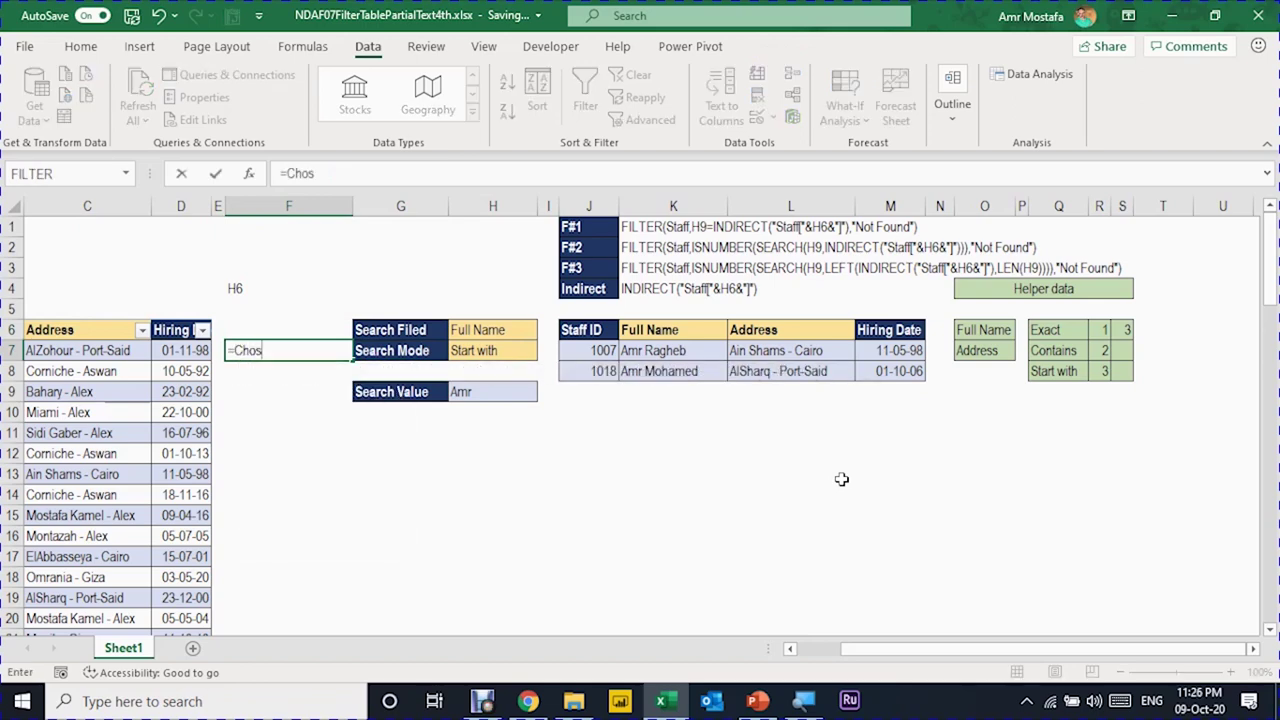
key("BackSpace")
type("os")
key("Tab")
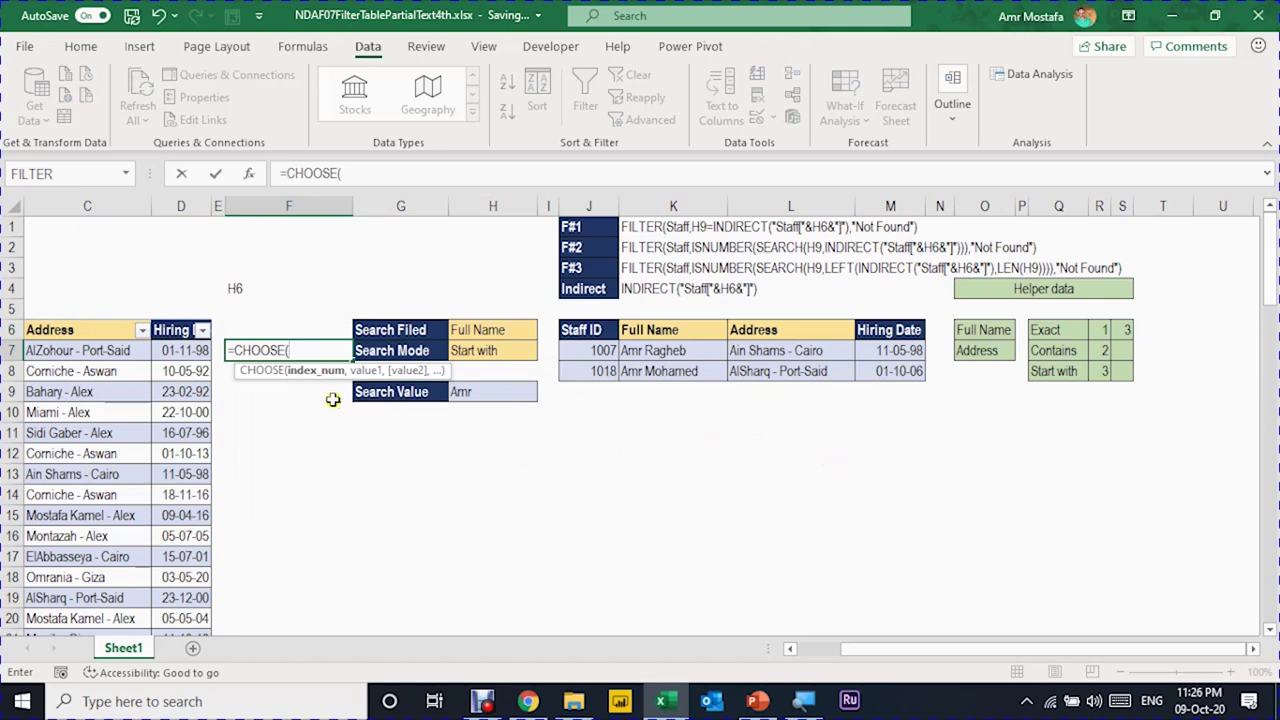
left_click(1124, 329)
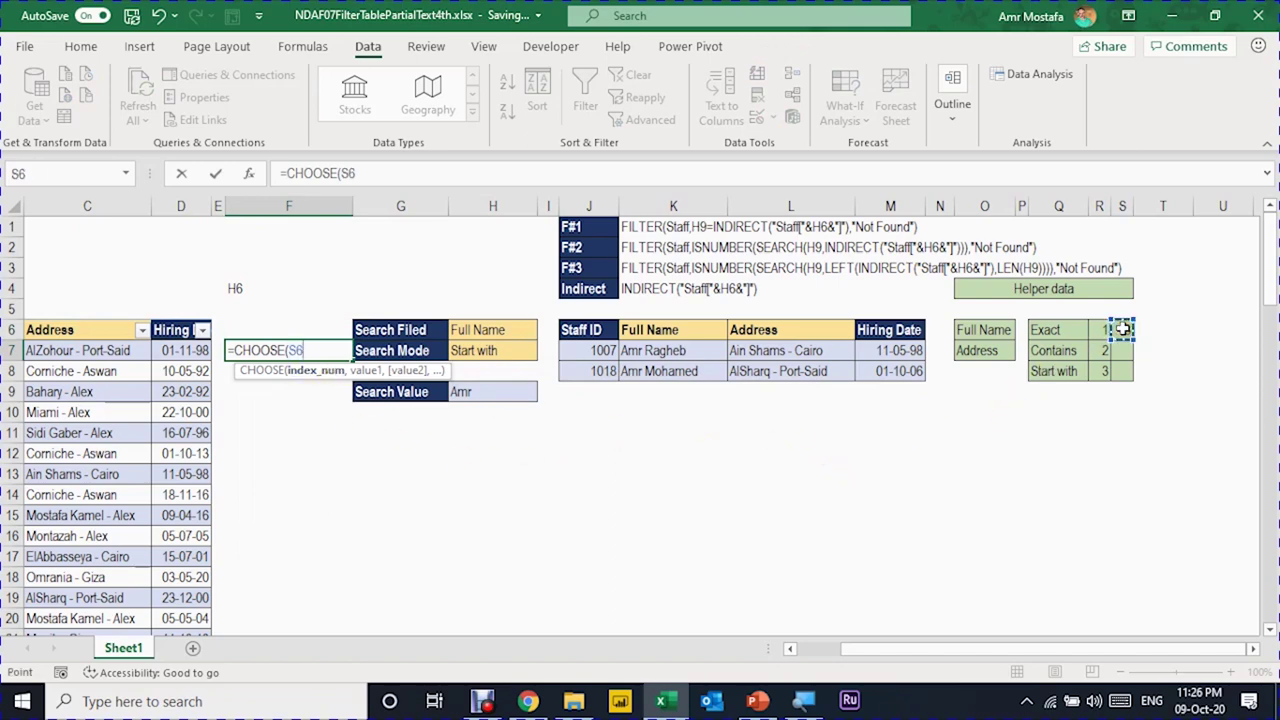
type(",")
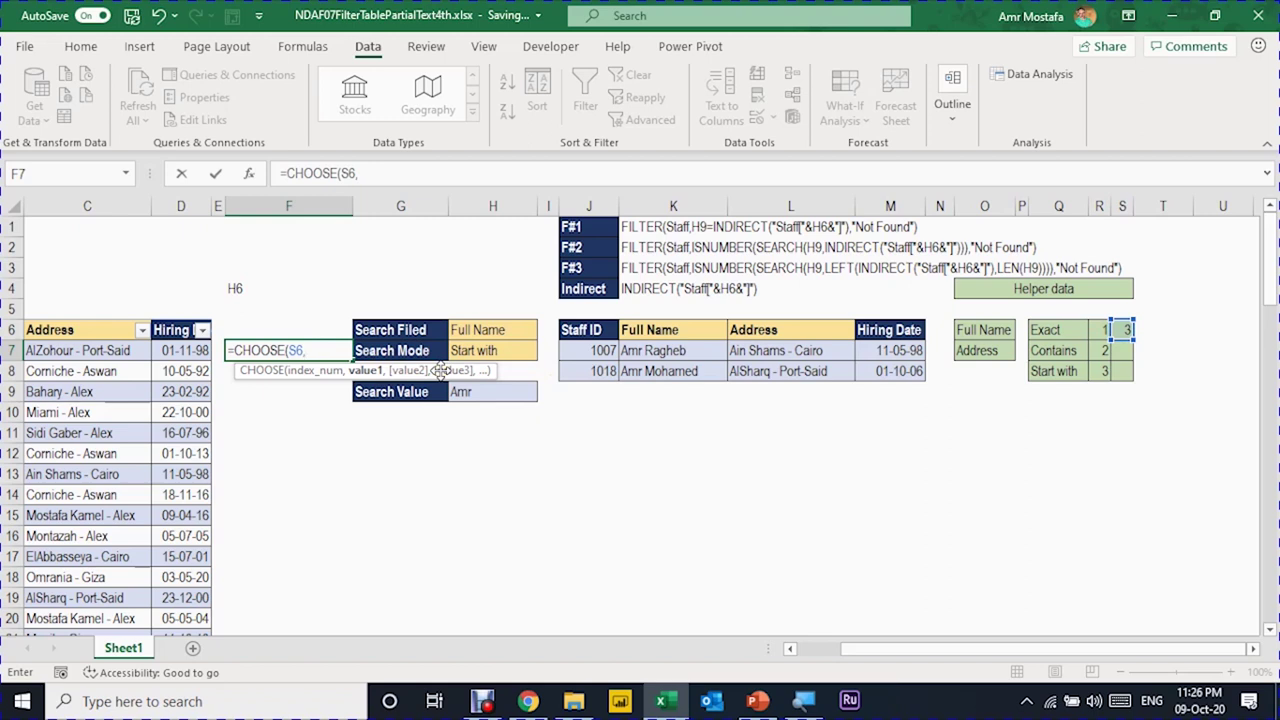
left_click(584, 230)
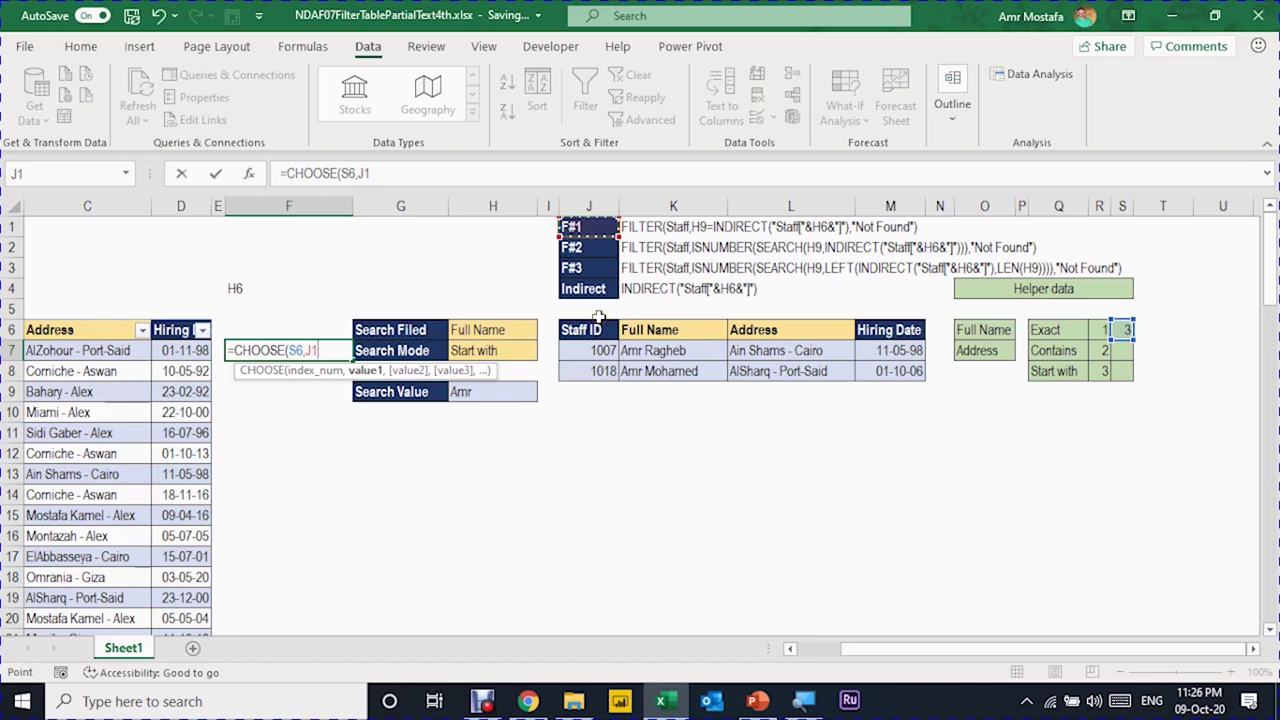
type(",")
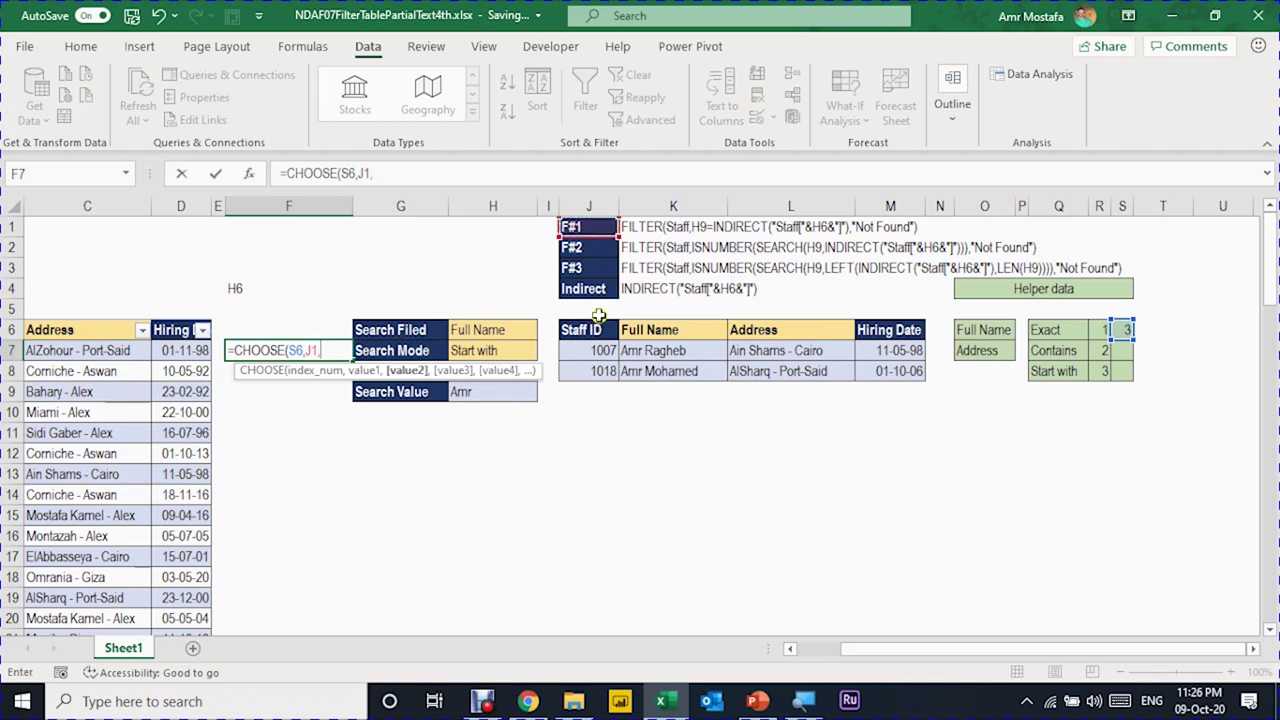
left_click(594, 250)
type(",")
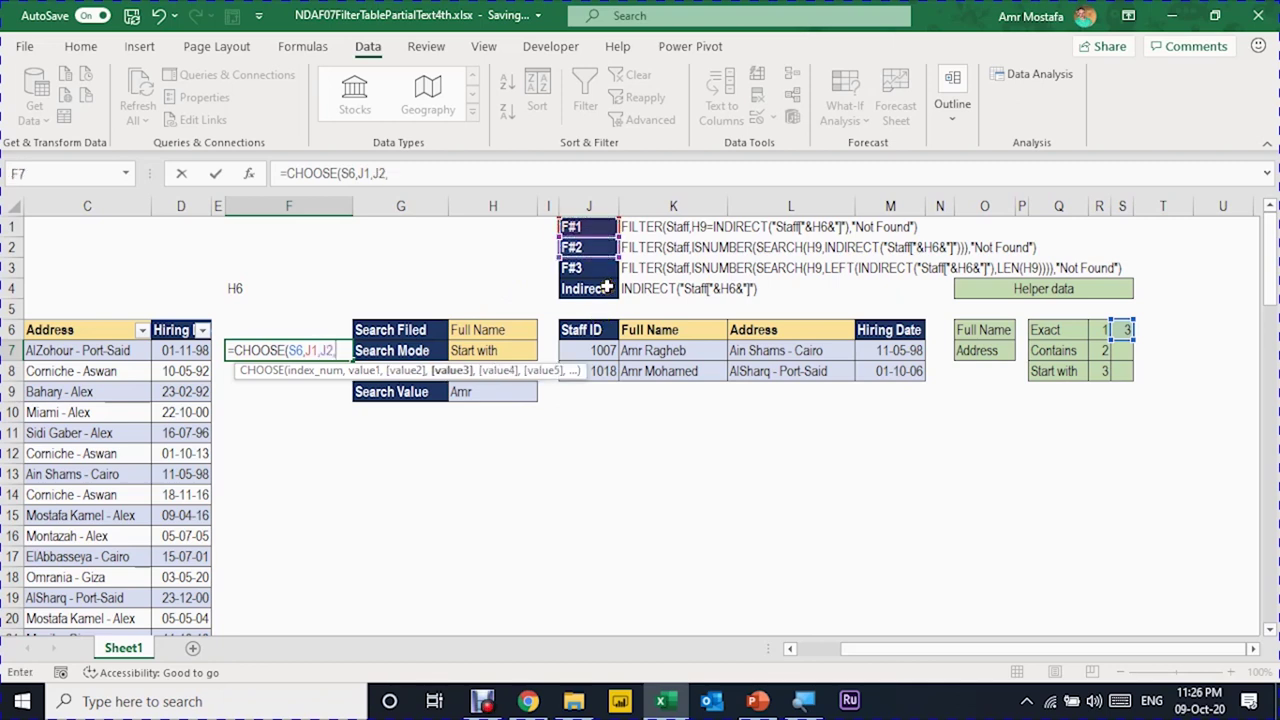
left_click(603, 268)
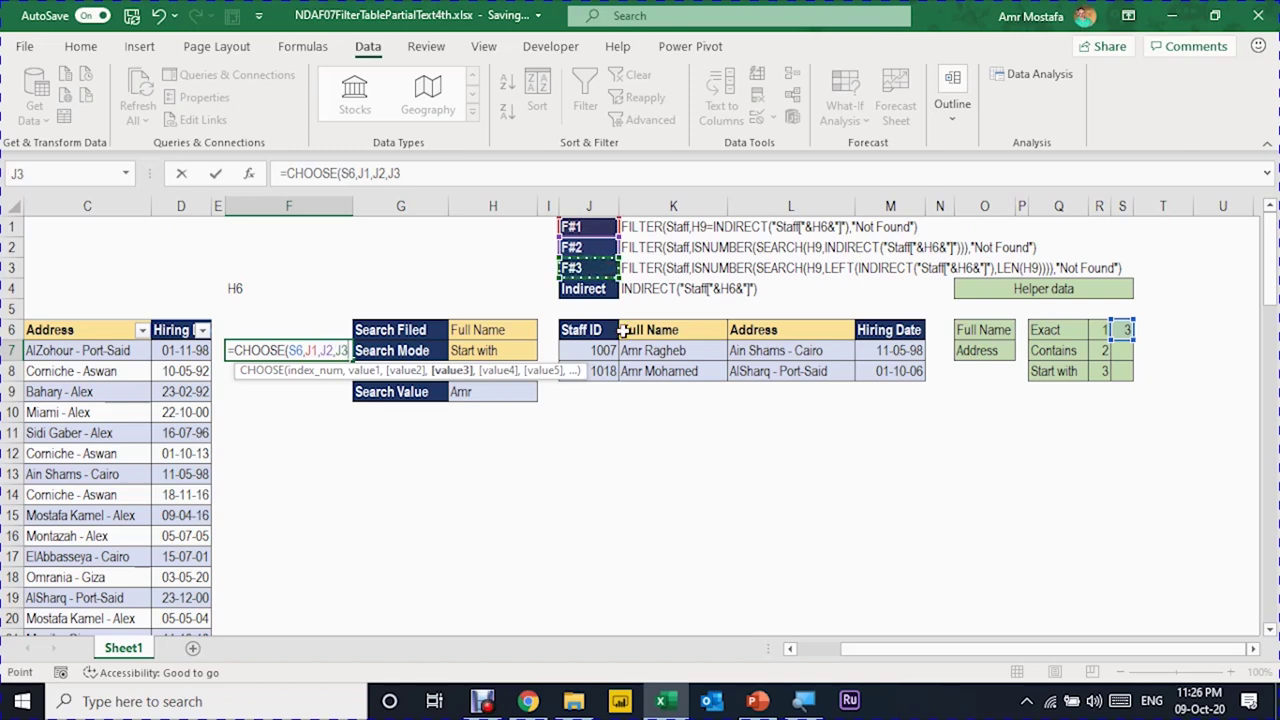
type(")")
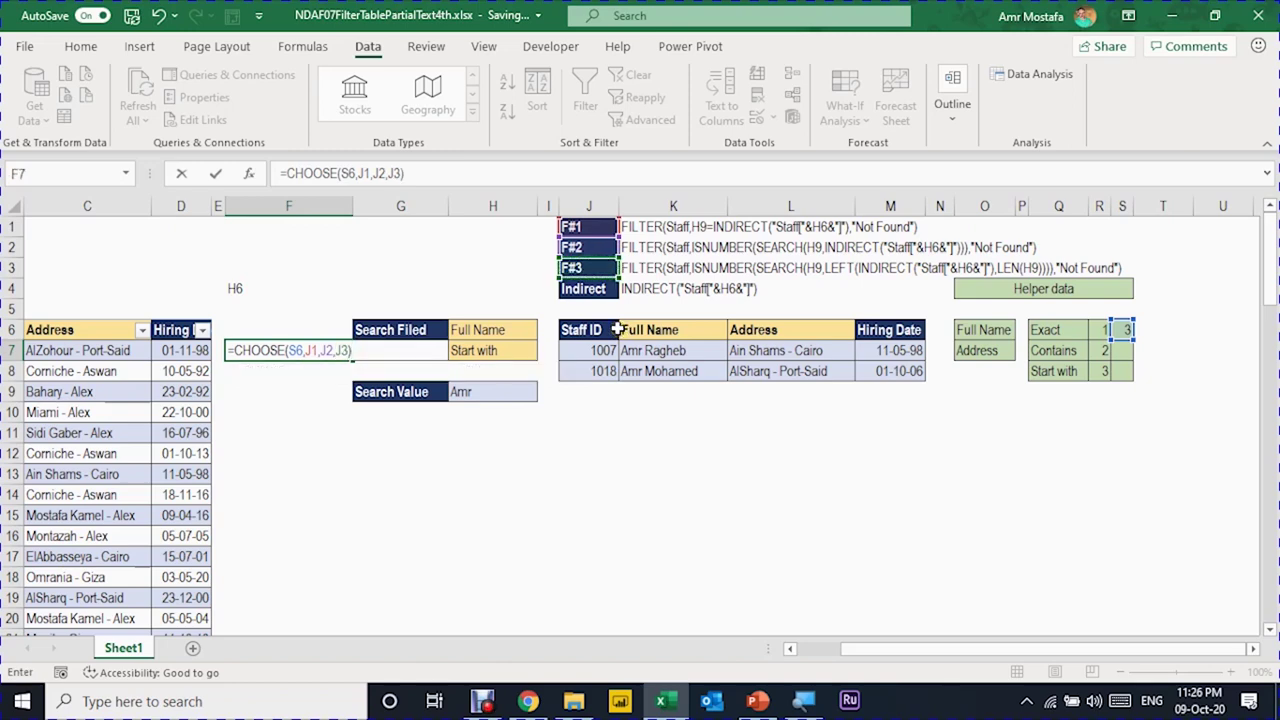
key("Return")
- Switch Search Mode in H7 to Exact and confirm F7 now shows F#1
left_click(492, 354)
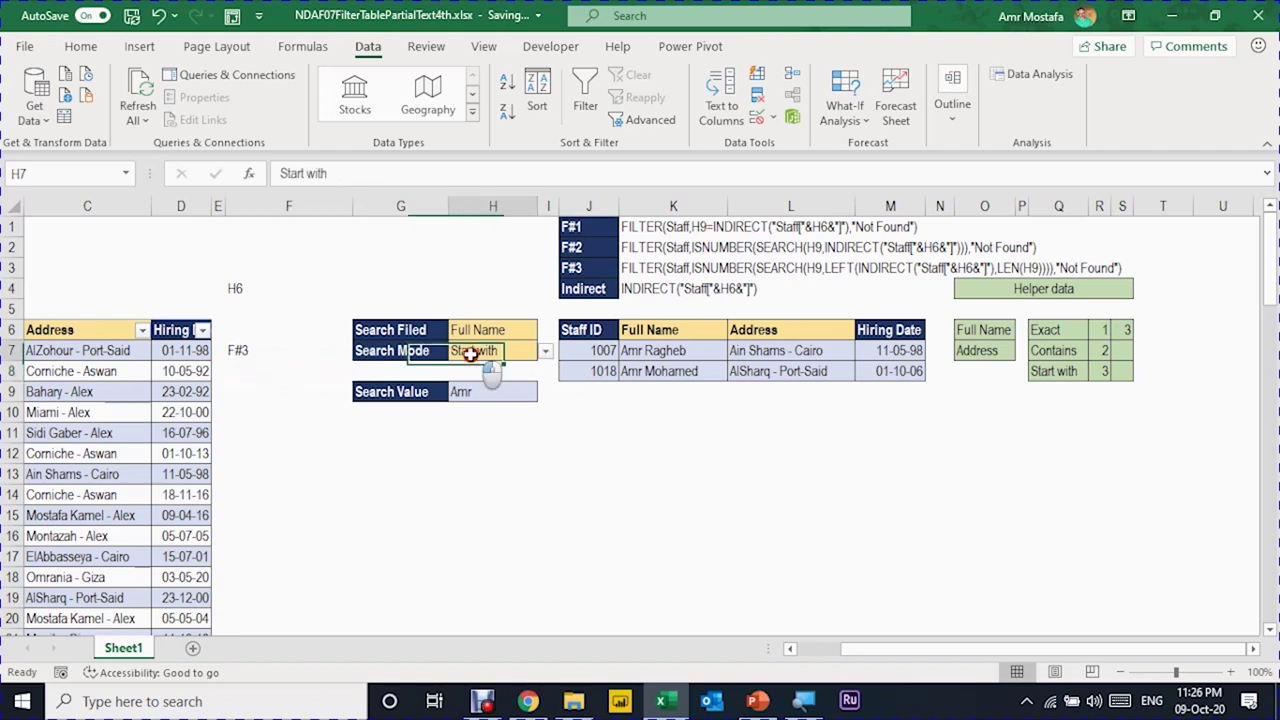
left_click(546, 353)
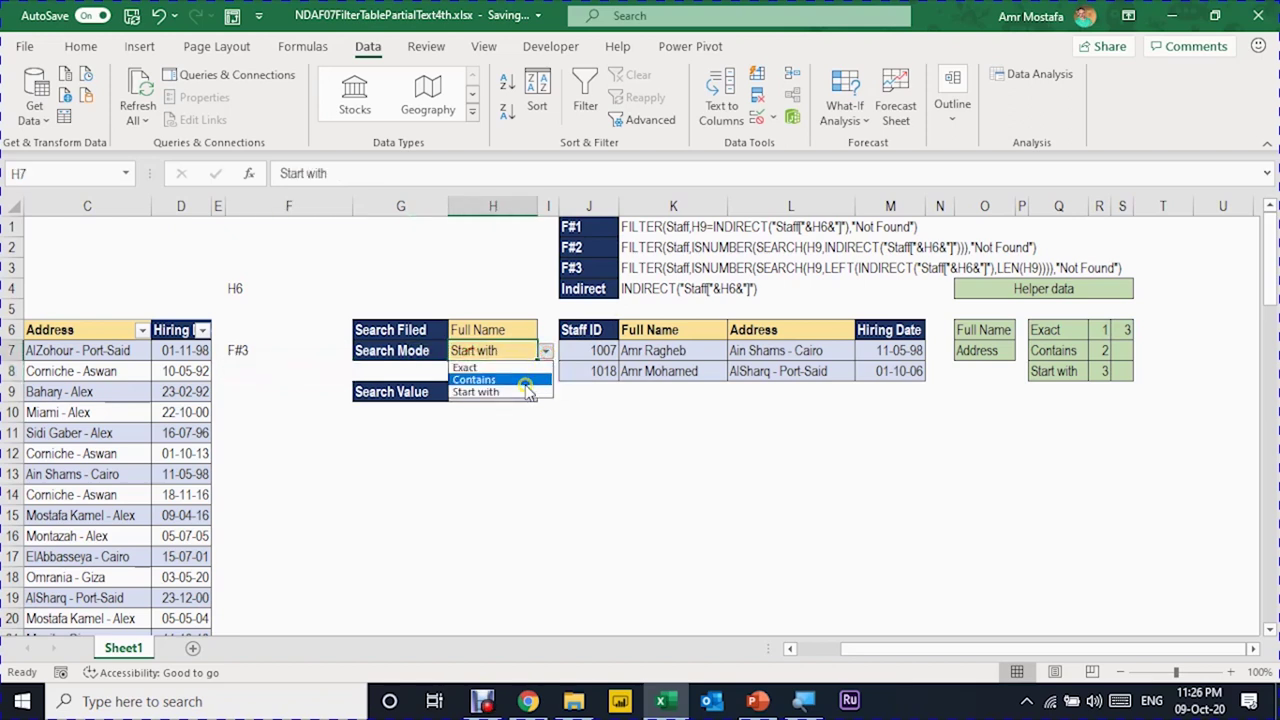
left_click(525, 392)
left_click(1127, 330)
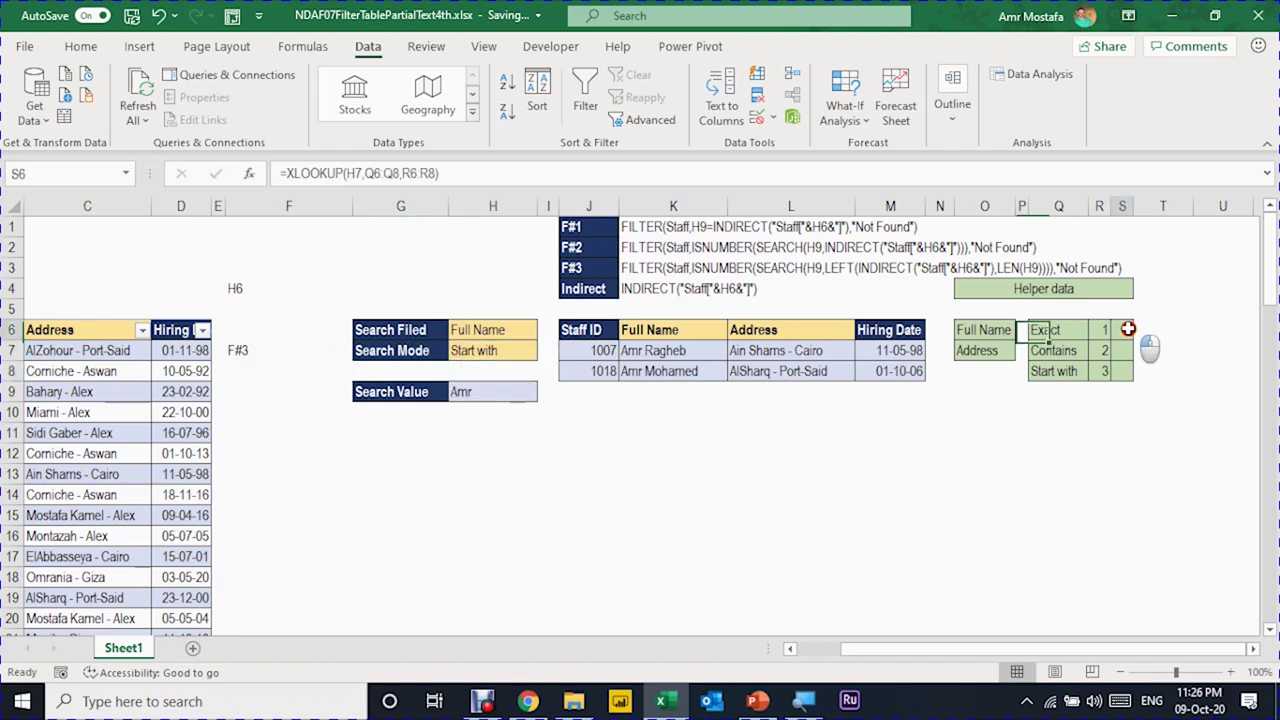
left_click(247, 350)
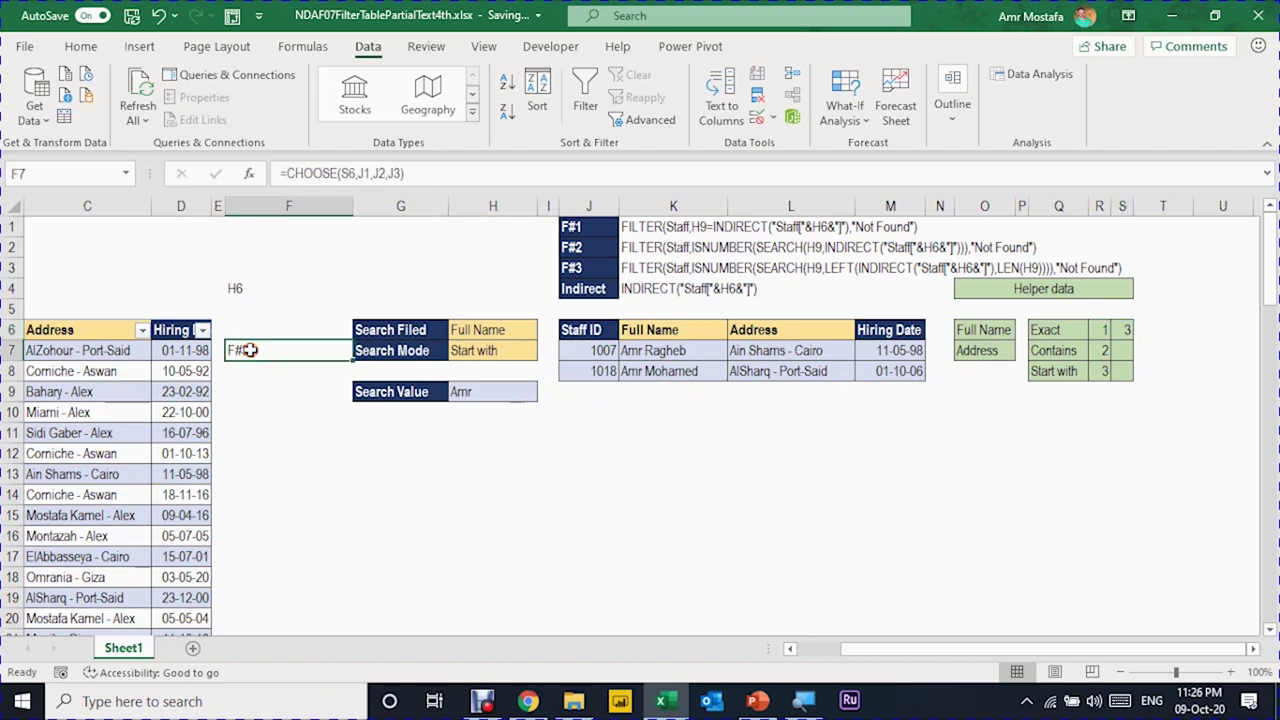
left_click(487, 350)
left_click(546, 355)
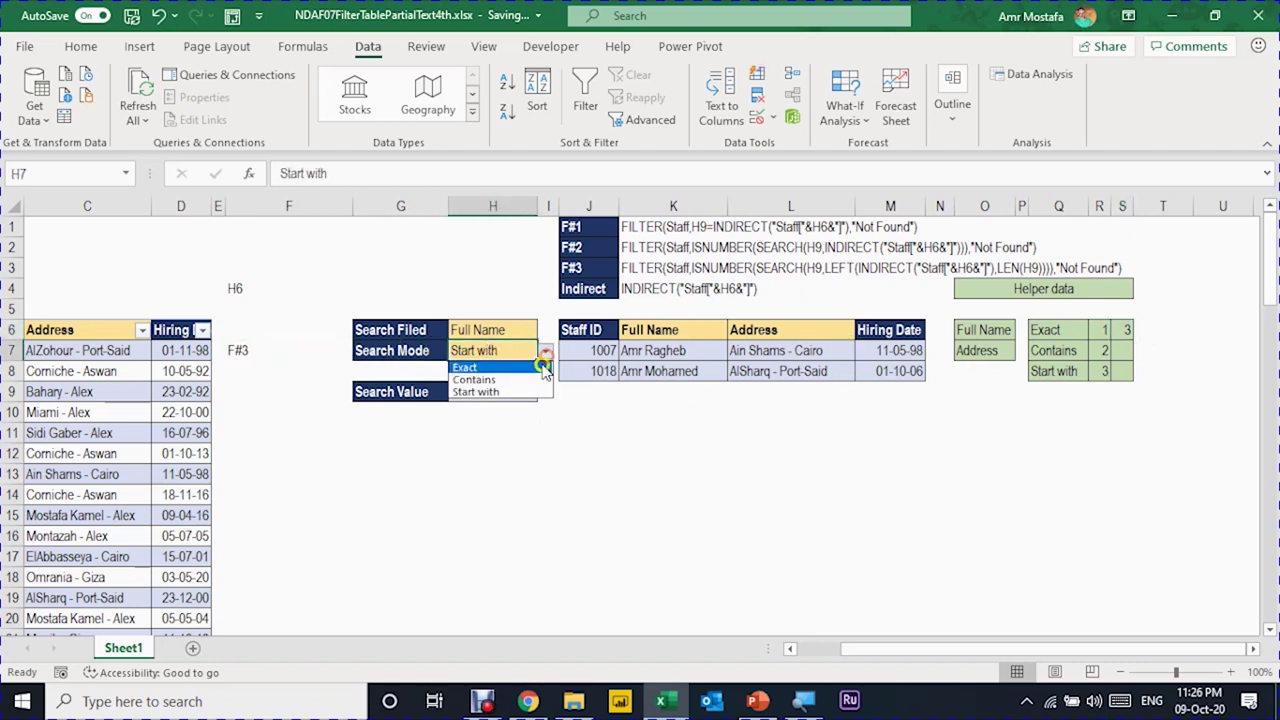
left_click(541, 366)
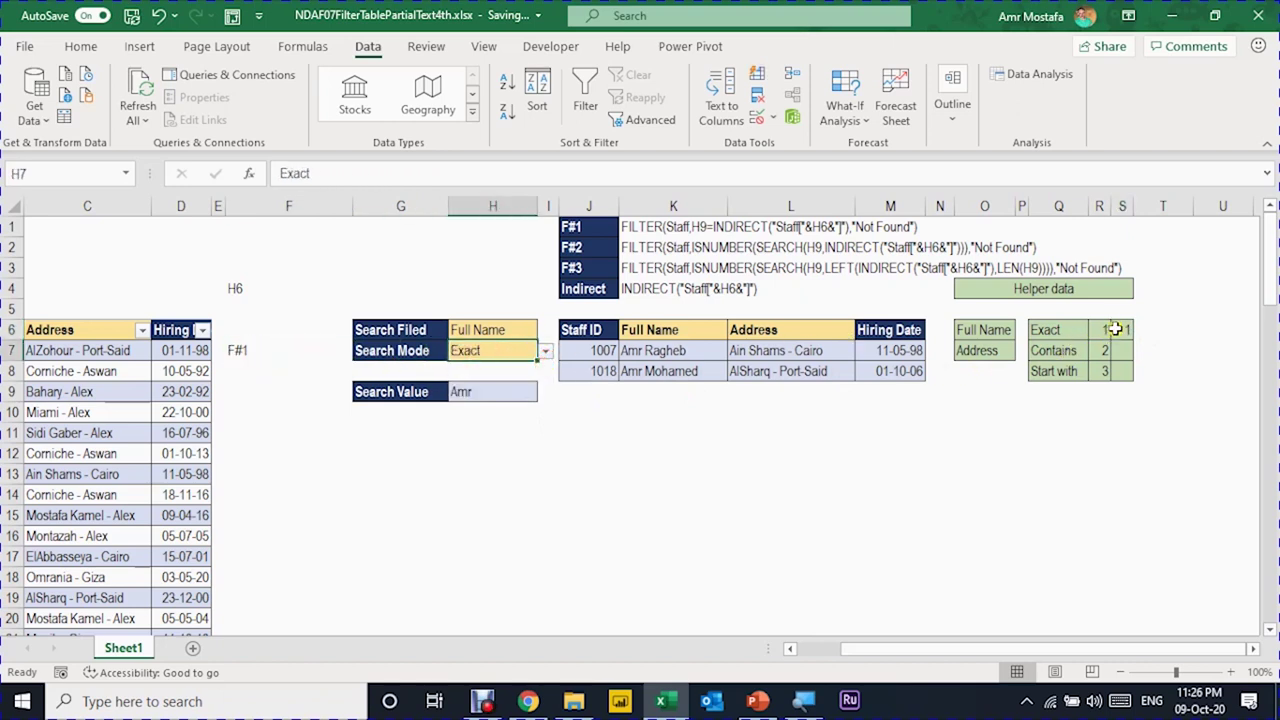
left_click(257, 348)
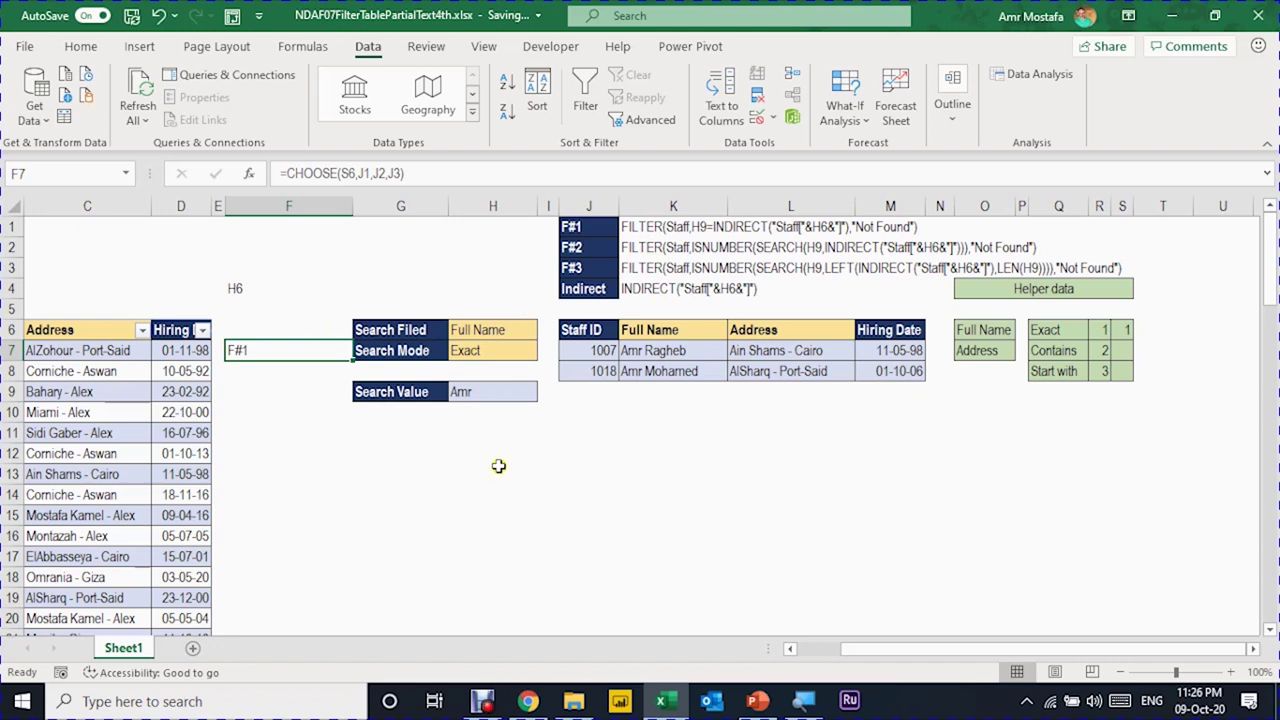
left_click(590, 349)
- Clear J7 and copy the exact-match FILTER formula text from K1
key("Delete")
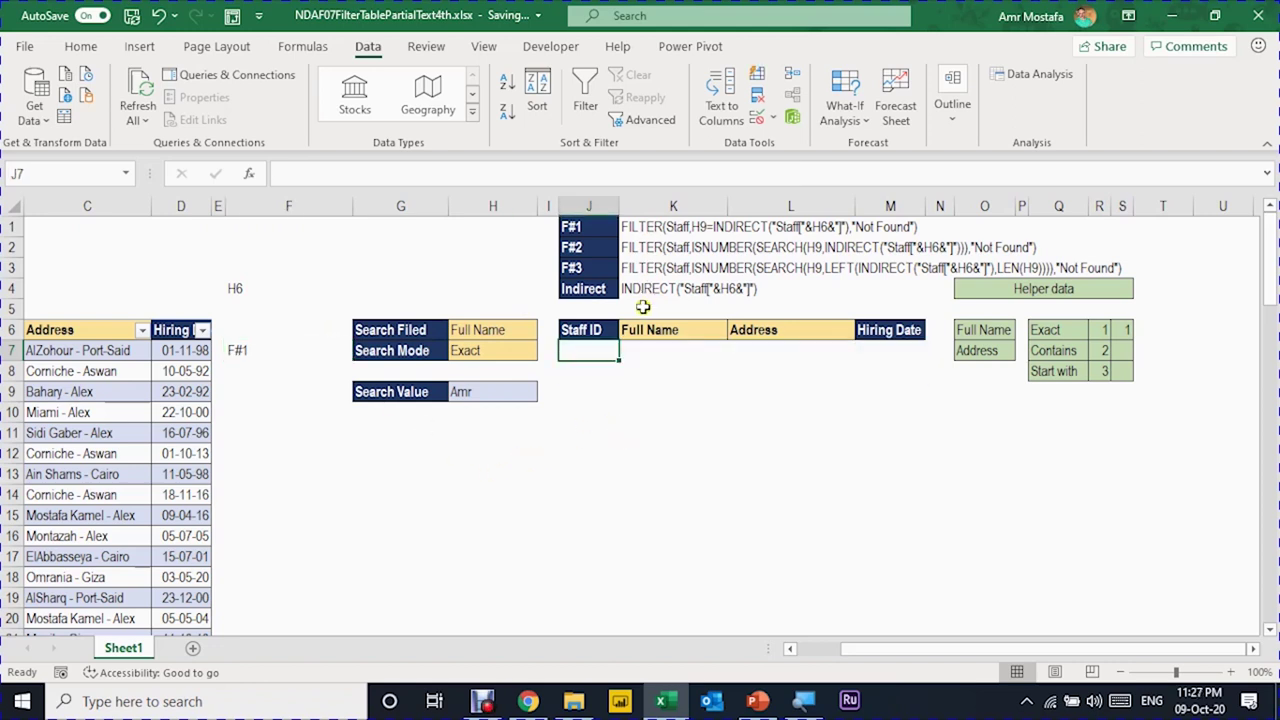
left_click(640, 230)
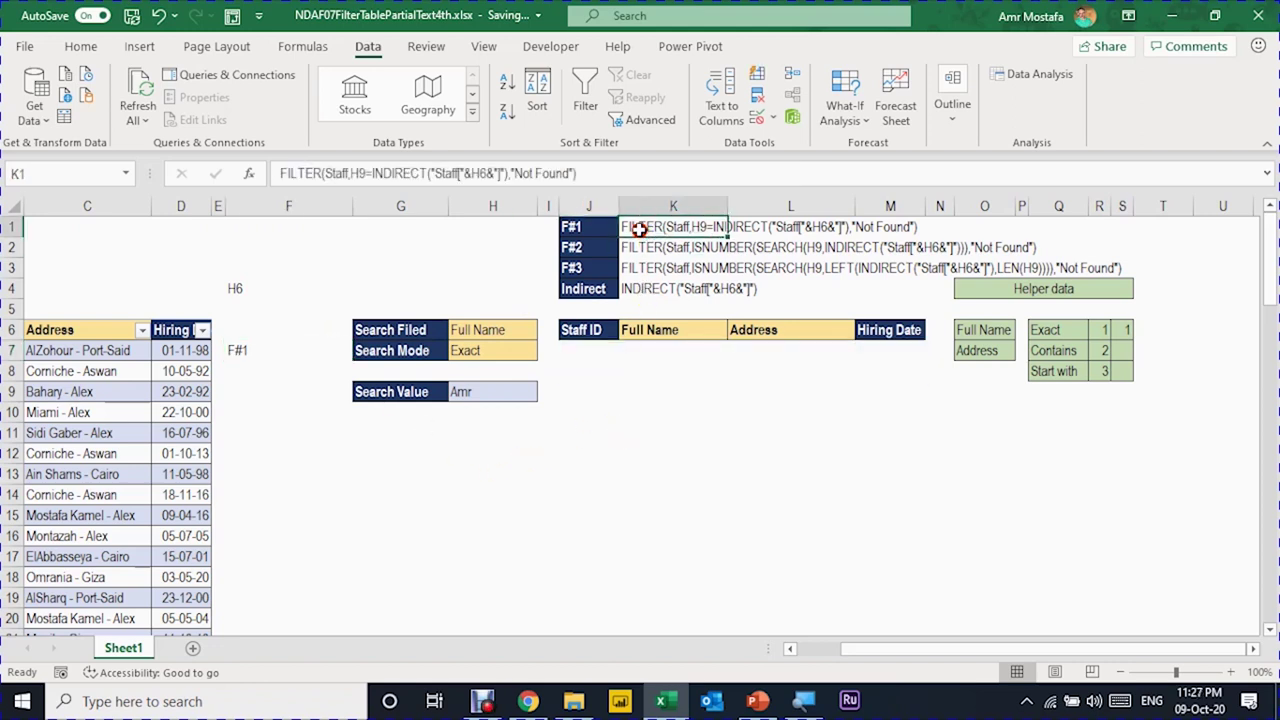
left_click_drag(595, 173, 189, 177)
left_click(184, 180)
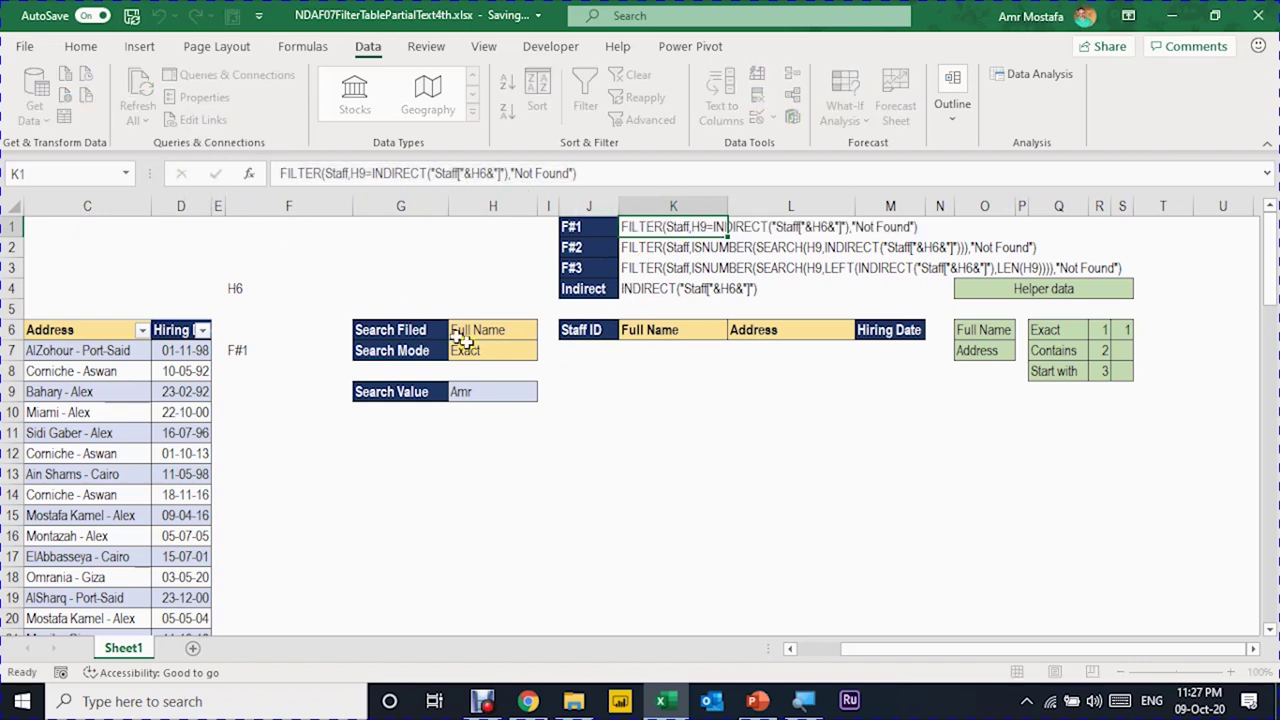
- Enter =CHOOSE(S6, exact-match FILTER, "", "") in J7
left_click(592, 352)
type("=c")
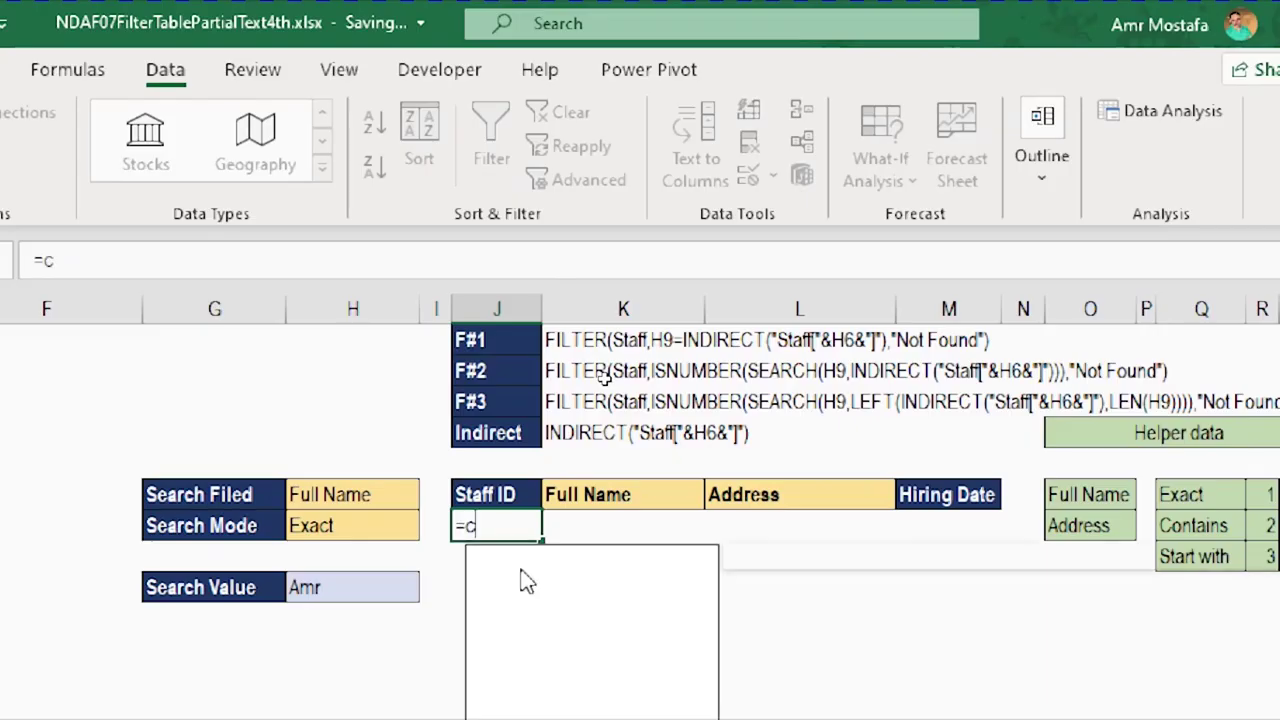
type("ho")
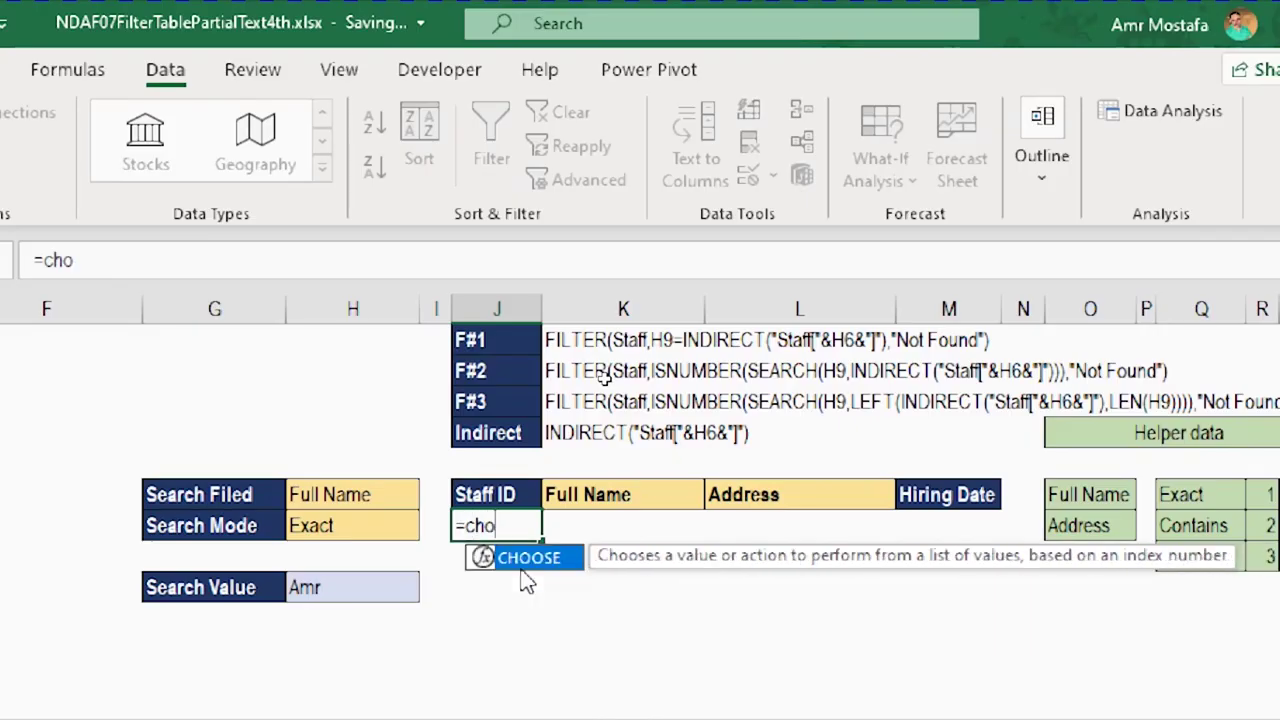
key("Tab")
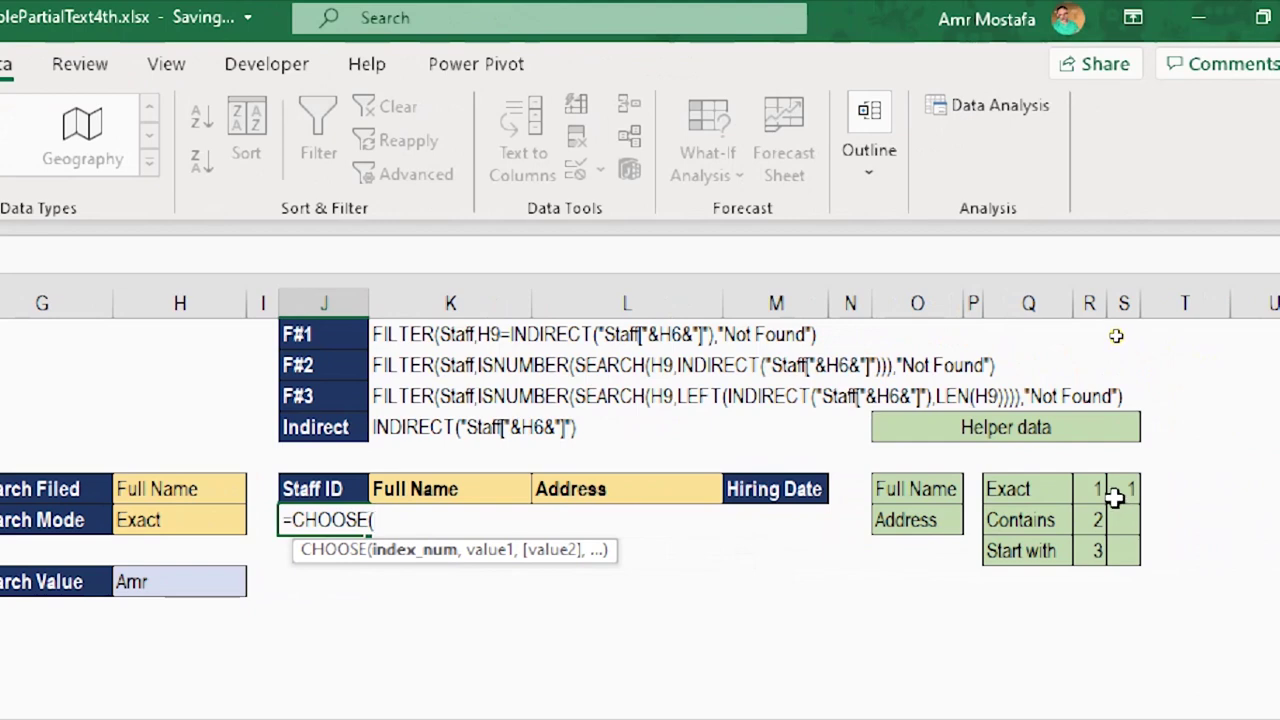
left_click(1123, 497)
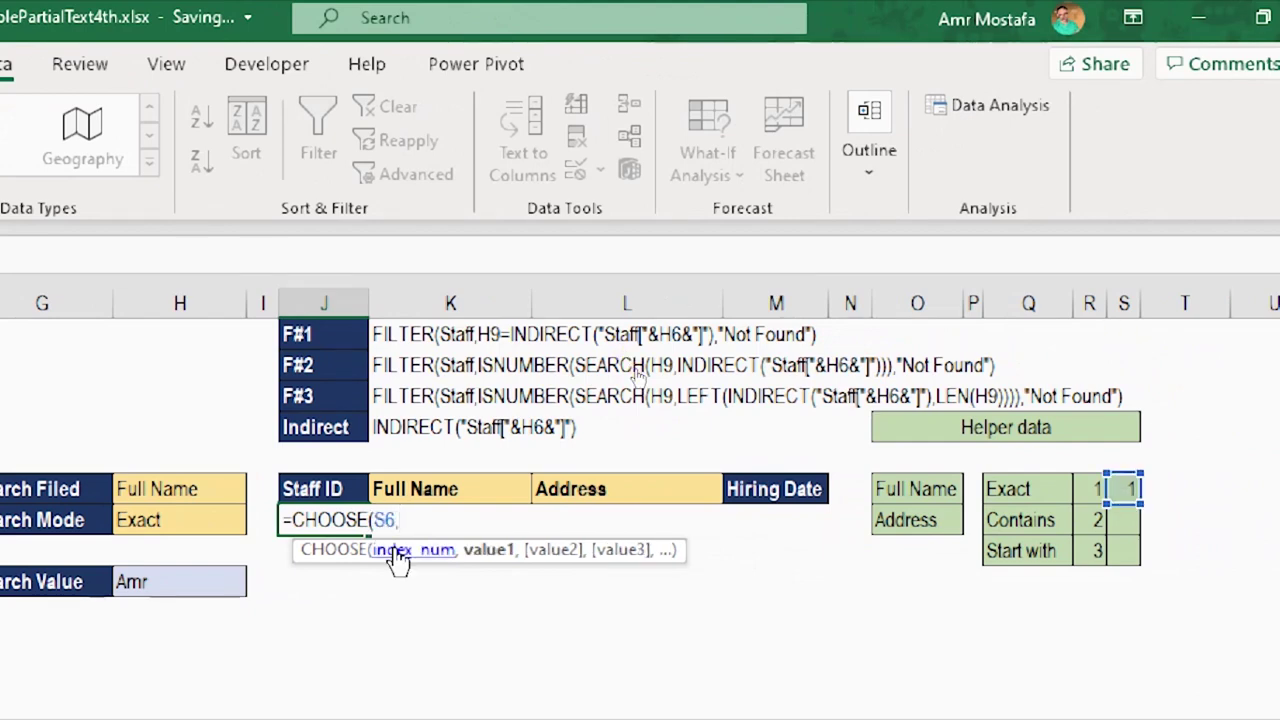
type(",")
key("ctrl+v")
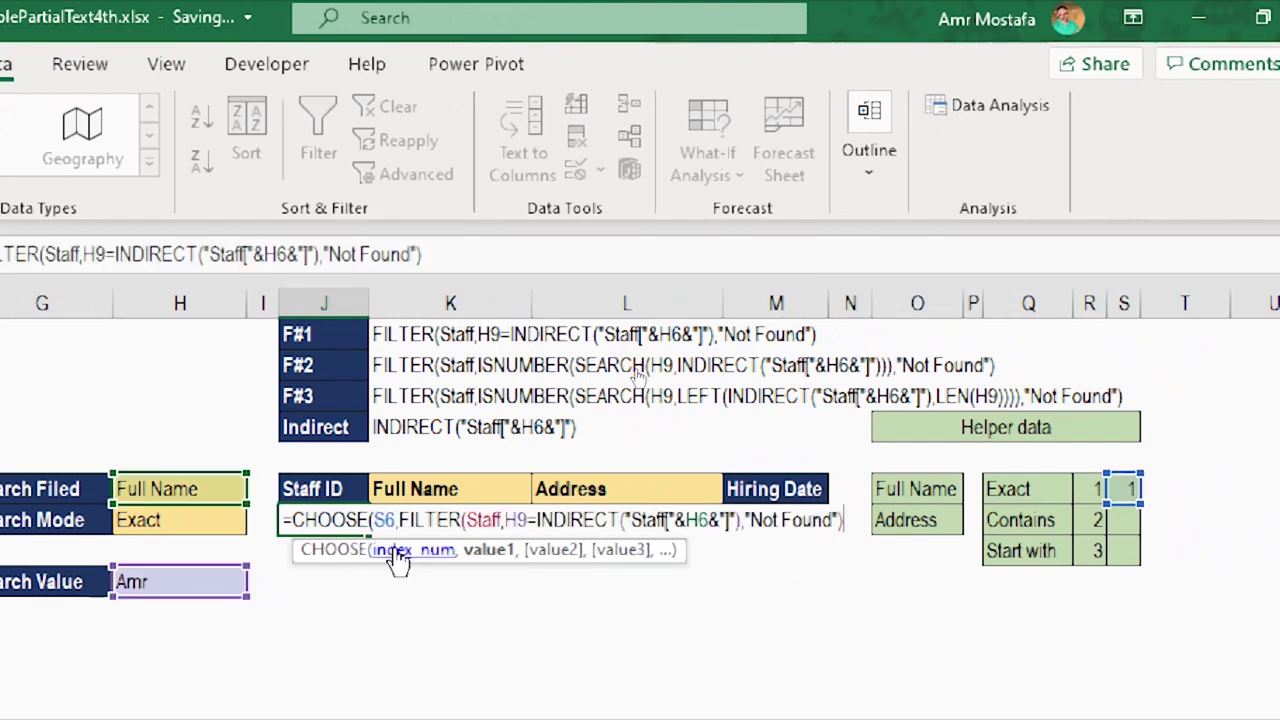
type(",")
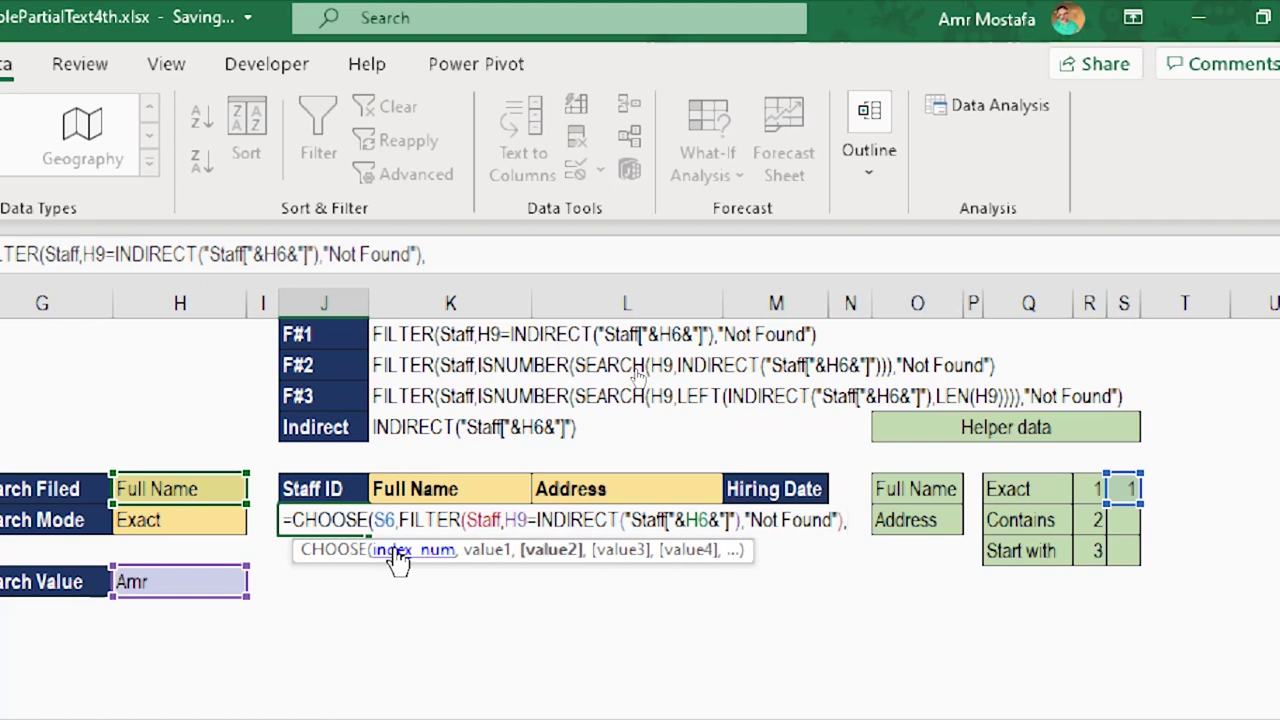
type("\"\",\"\"")
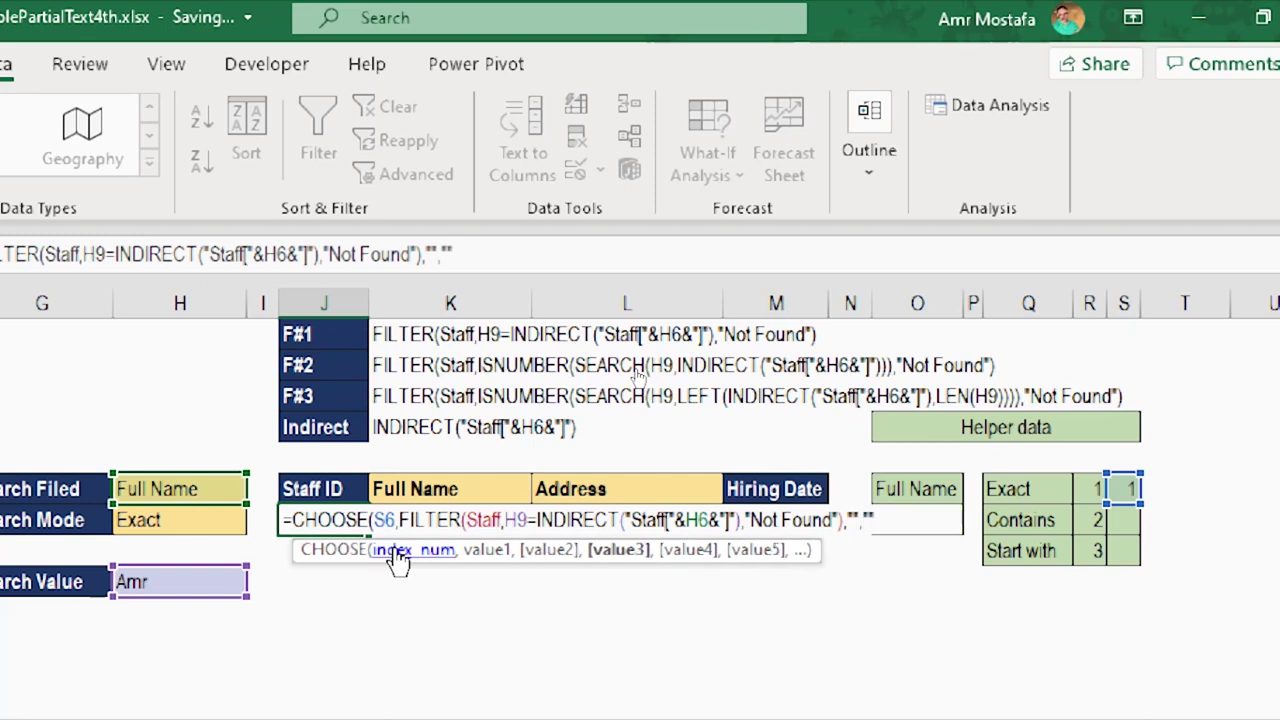
type(")")
key("Return")
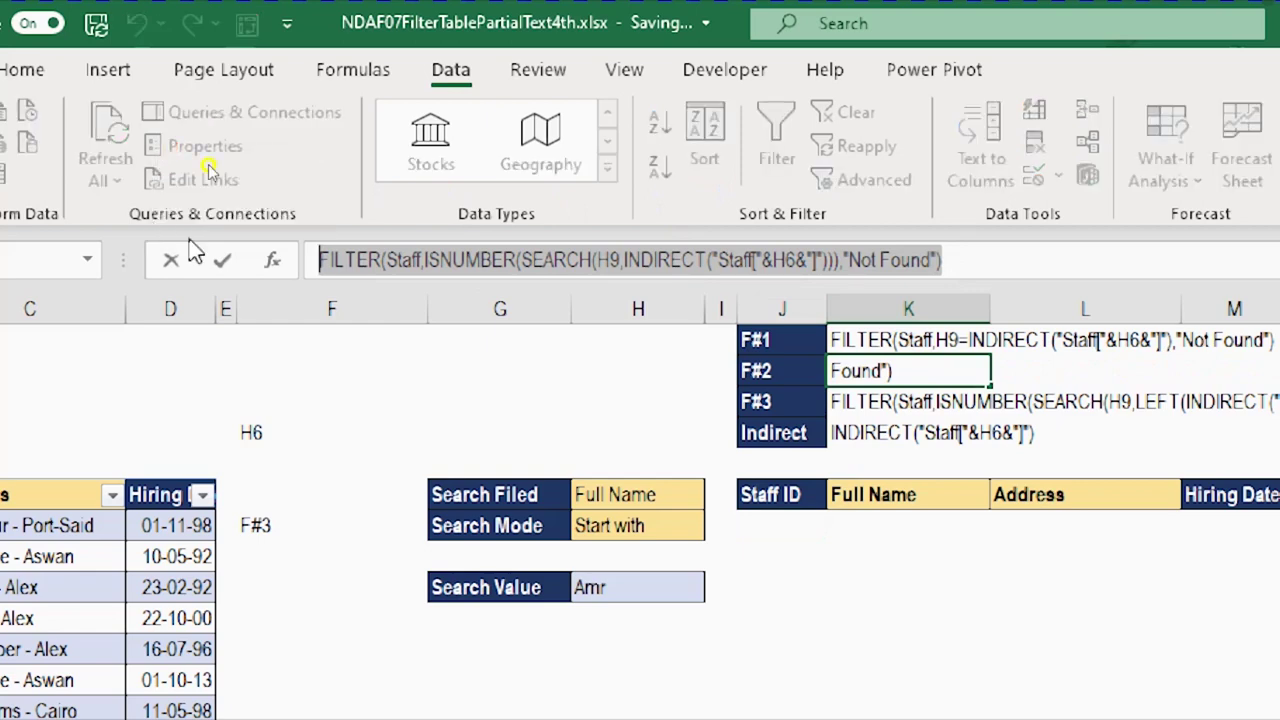
- Paste the contains (F#2) FILTER formula over the second "" choice in J7's CHOOSE
key("Escape")
left_click(791, 516)
left_click(631, 260)
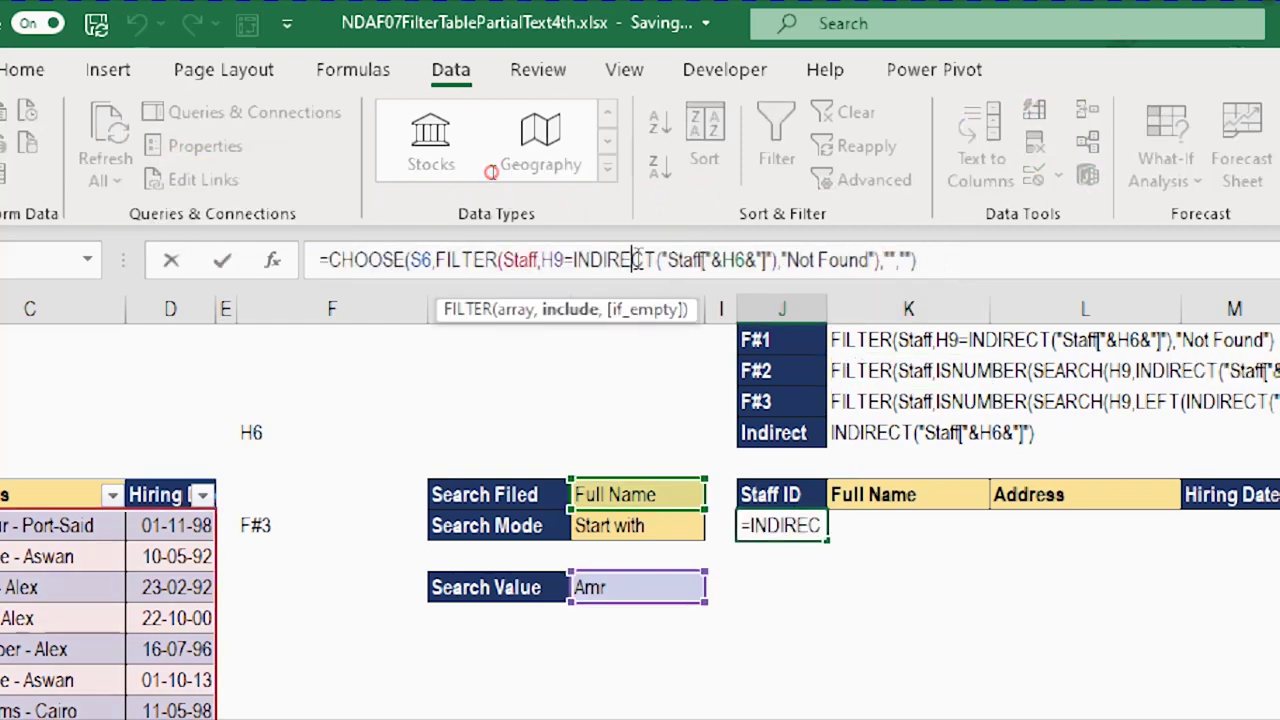
left_click(433, 260)
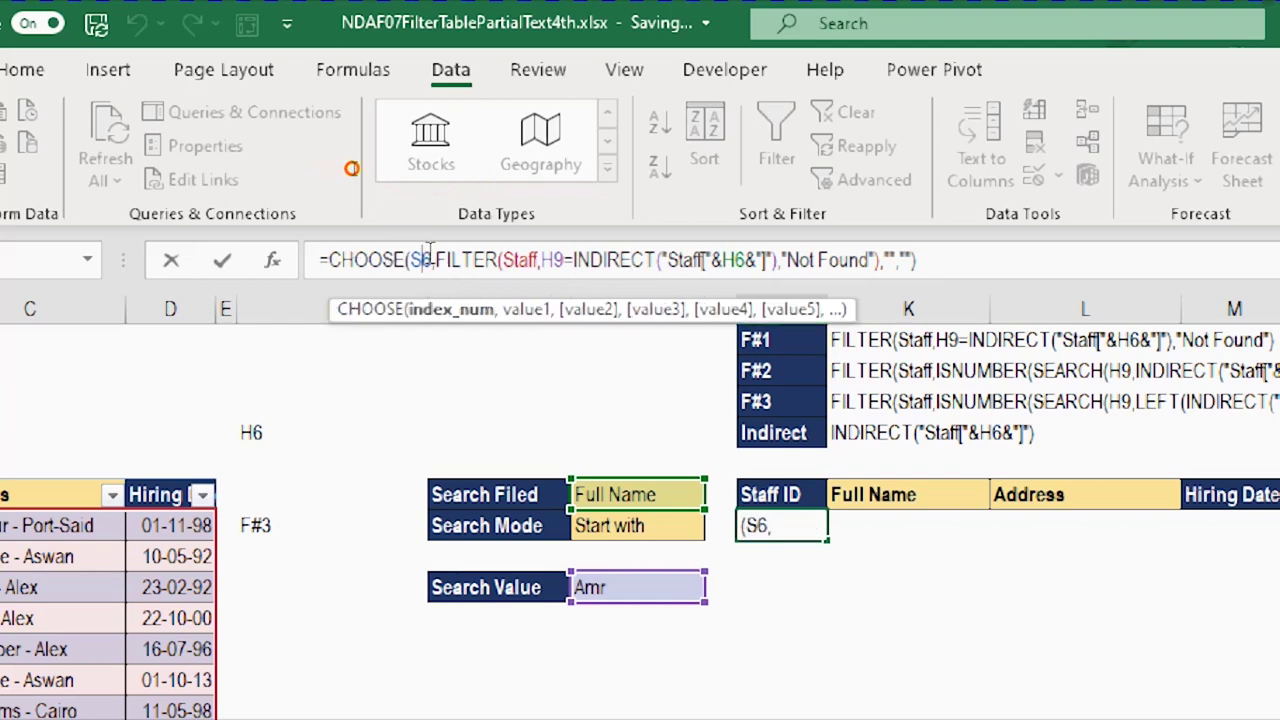
left_click(519, 314)
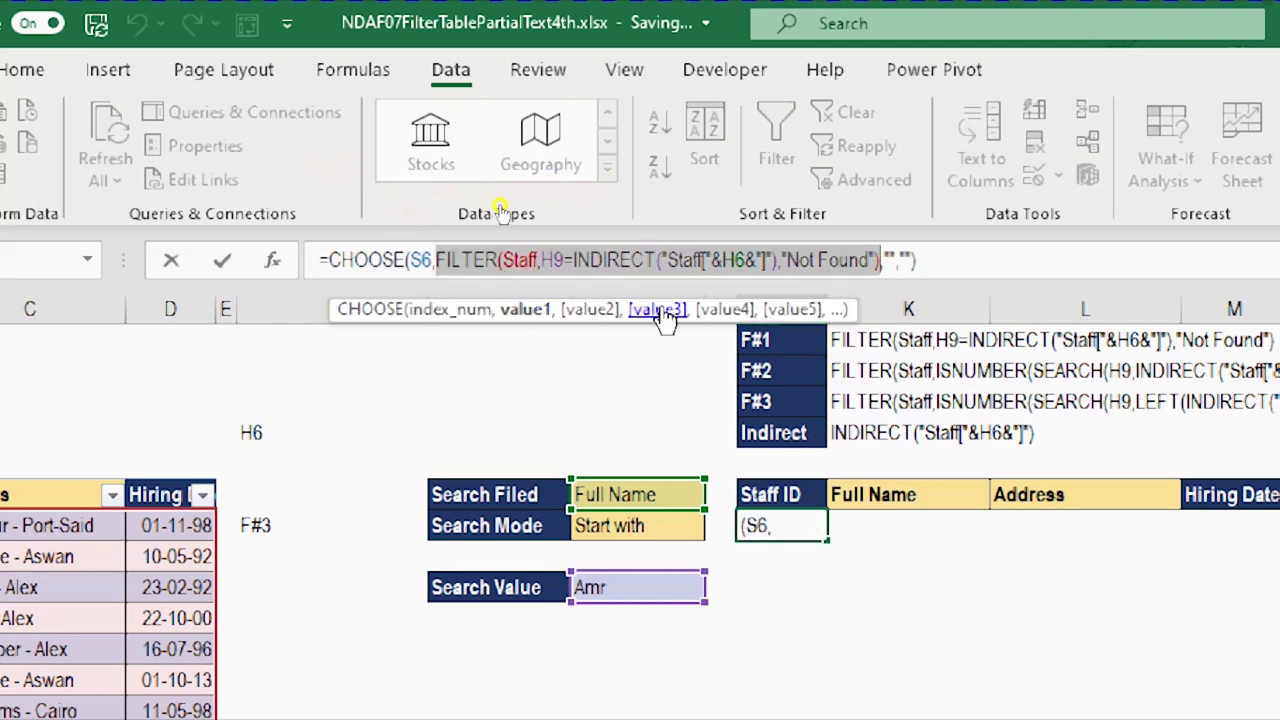
left_click(590, 312)
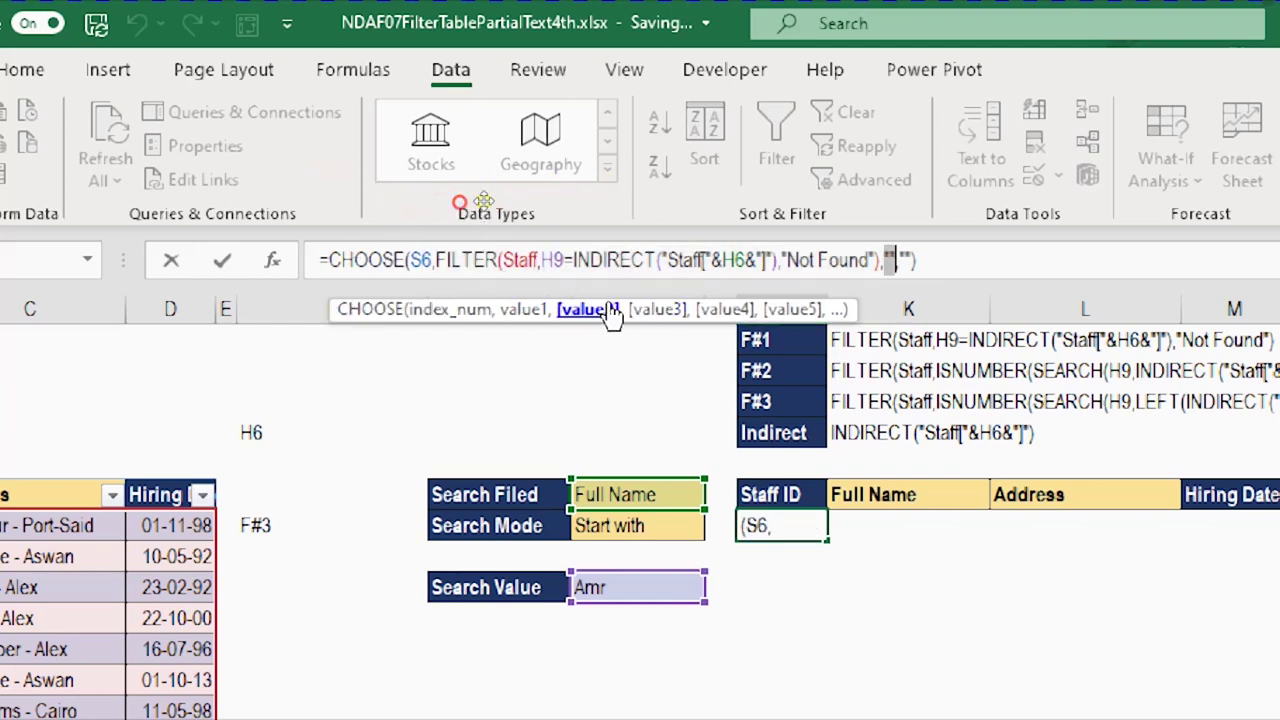
left_click(890, 266)
key("ctrl+v")
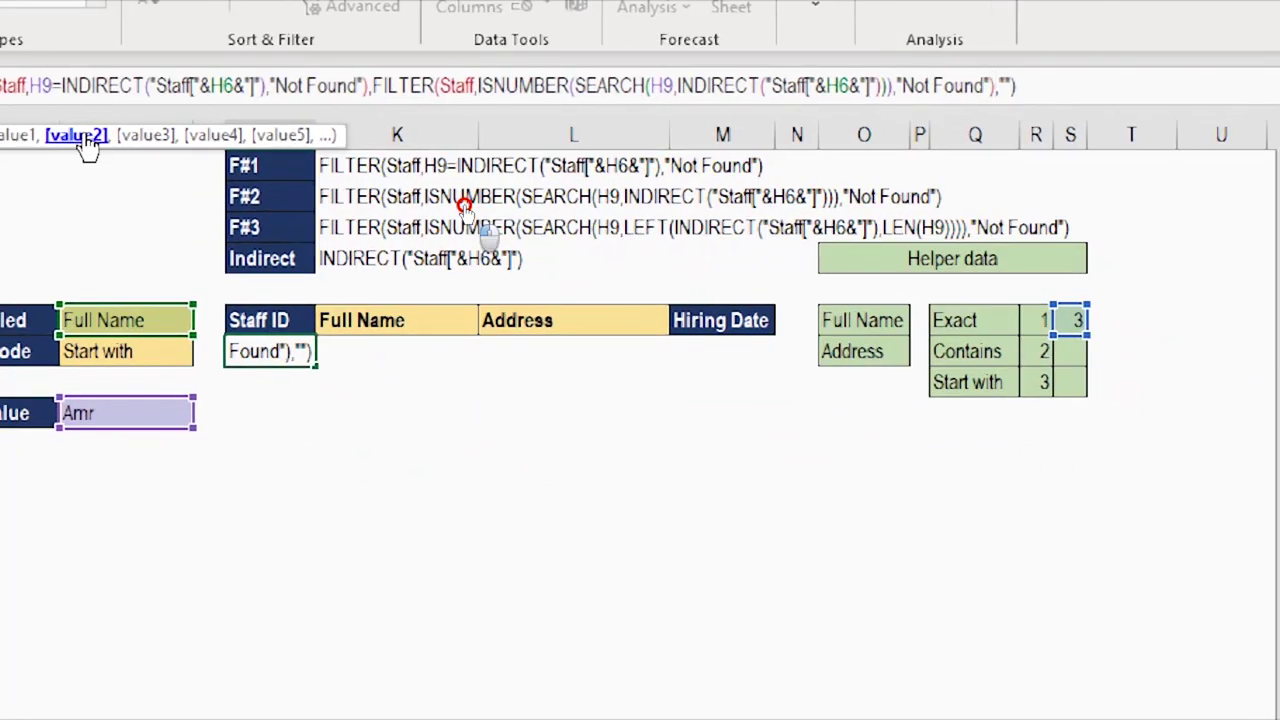
left_click(86, 140)
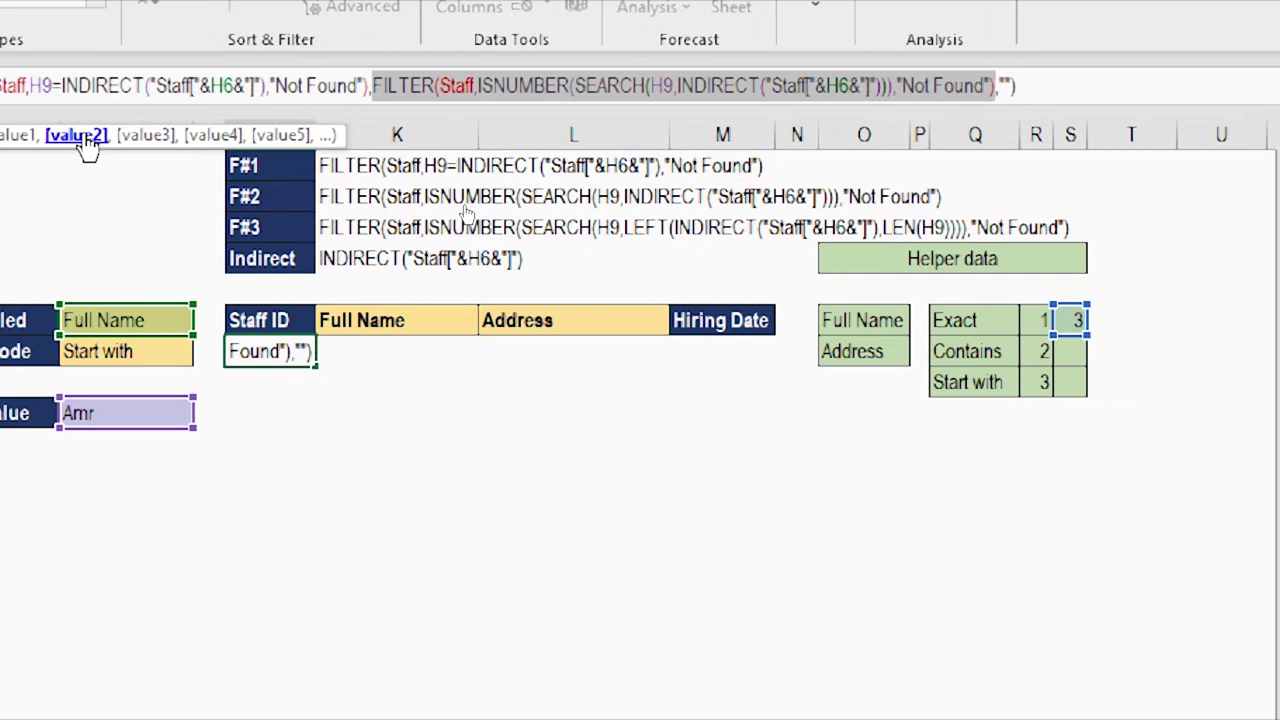
key("Return")
- Copy the F#3 start-with FILTER from K3 and paste it as CHOOSE's third choice
left_click(362, 232)
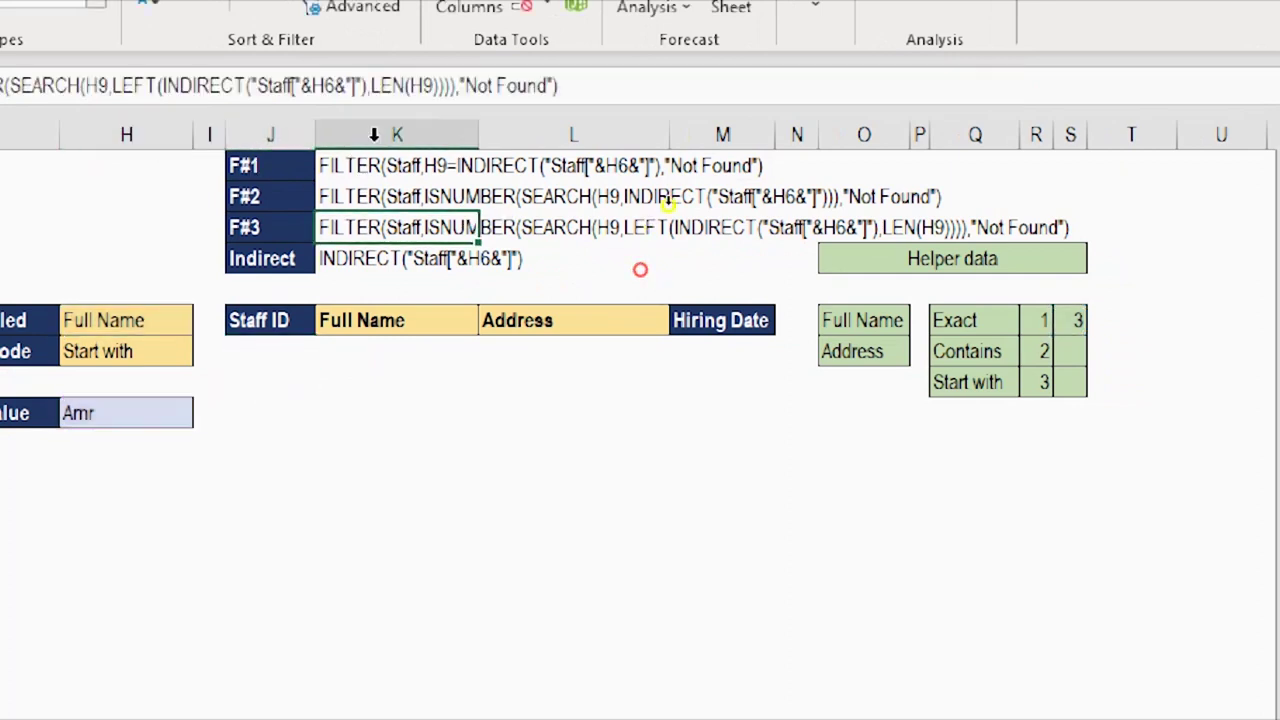
double_click(320, 228)
left_click_drag(320, 228, 640, 270)
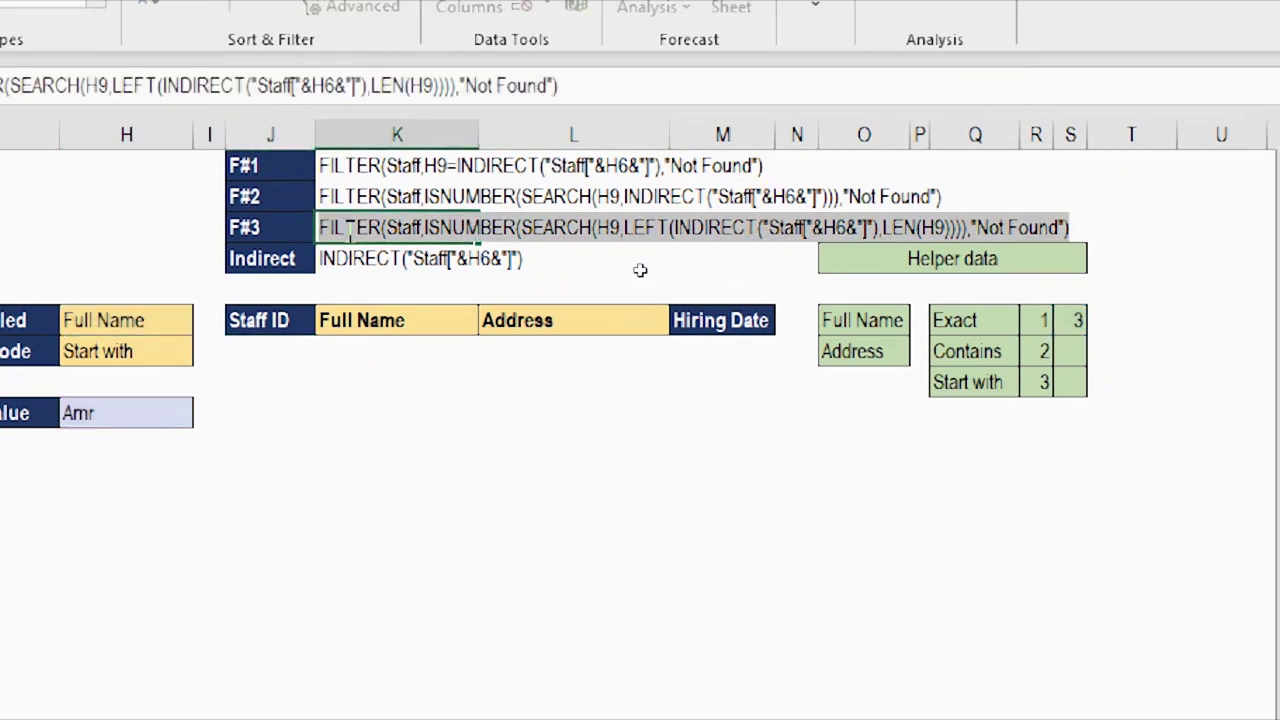
key("Escape")
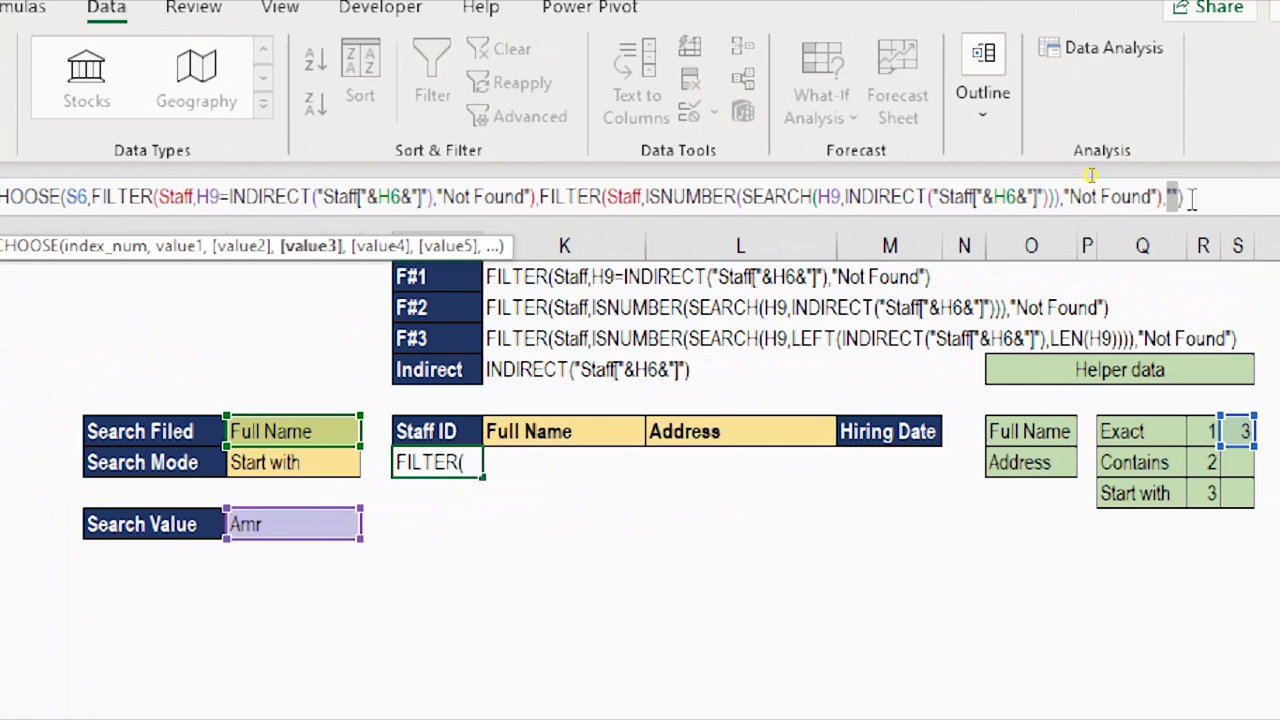
key("ctrl+v")
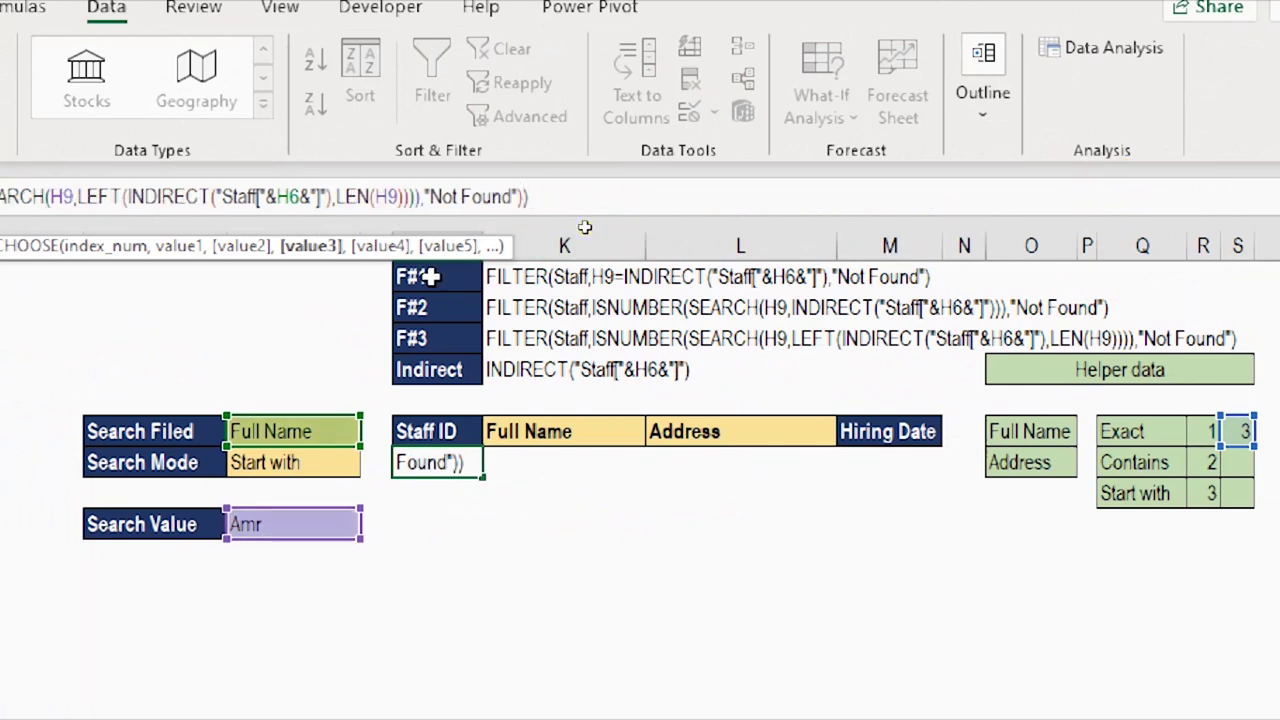
key("Return")
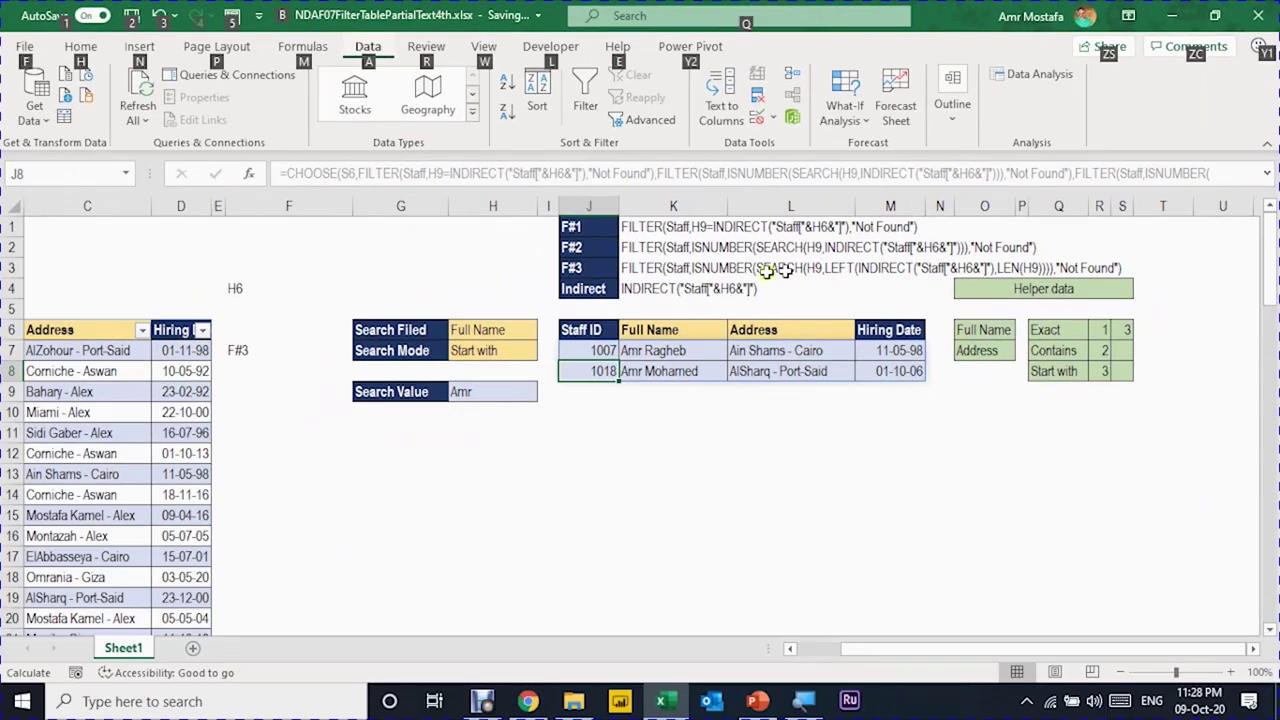
key("ctrl+shift+u")
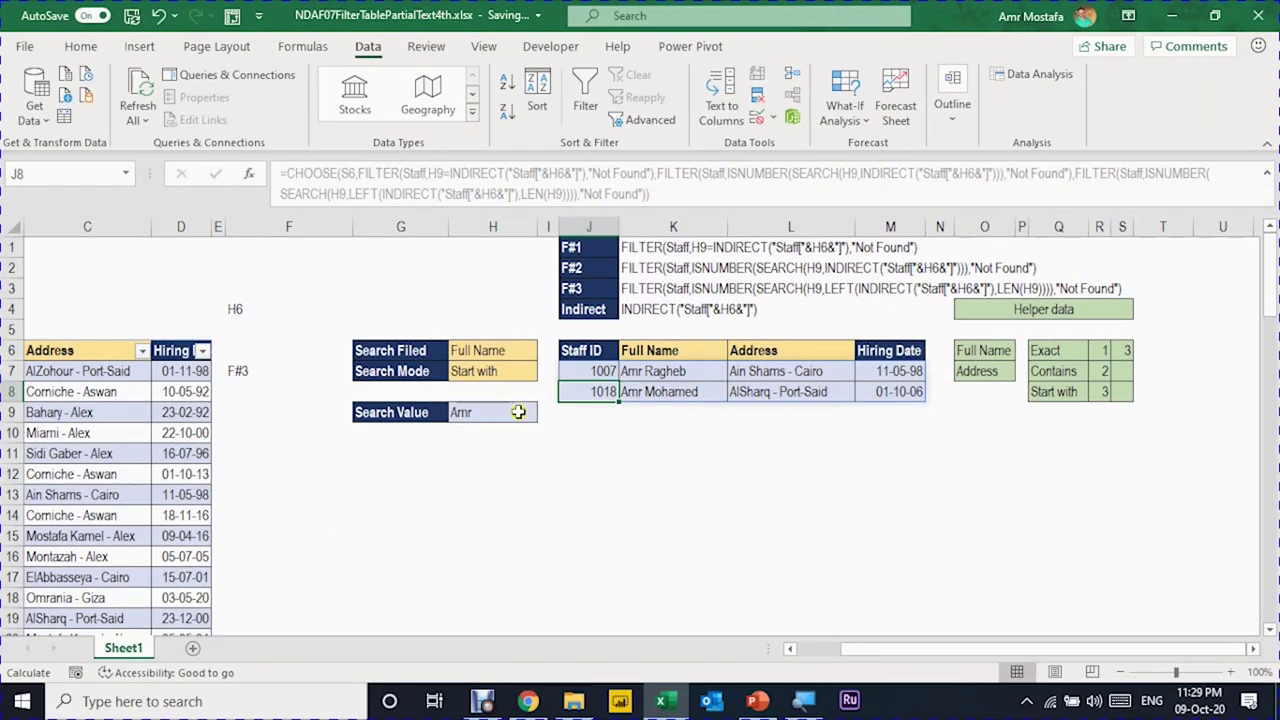
- Switch Search Mode to Contains, then Exact, and enter a staff member's full name in H9
left_click(507, 369)
left_click(524, 407)
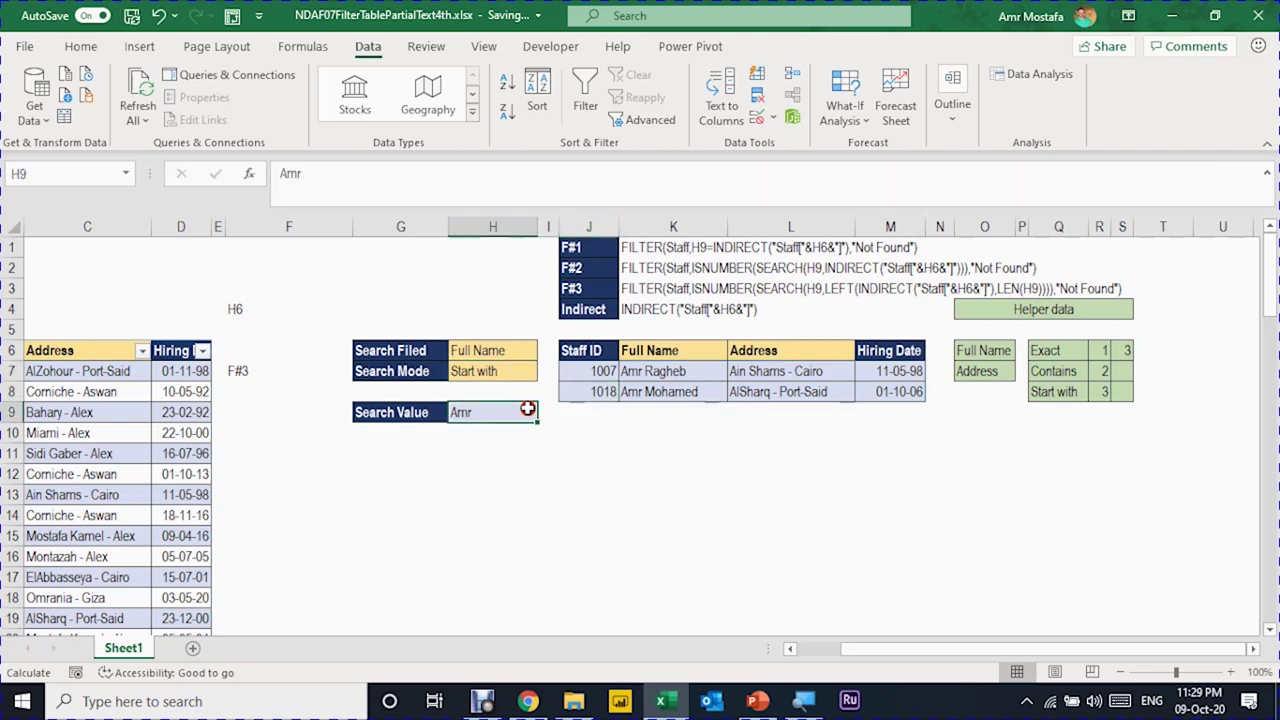
left_click(485, 366)
left_click(545, 371)
left_click(528, 405)
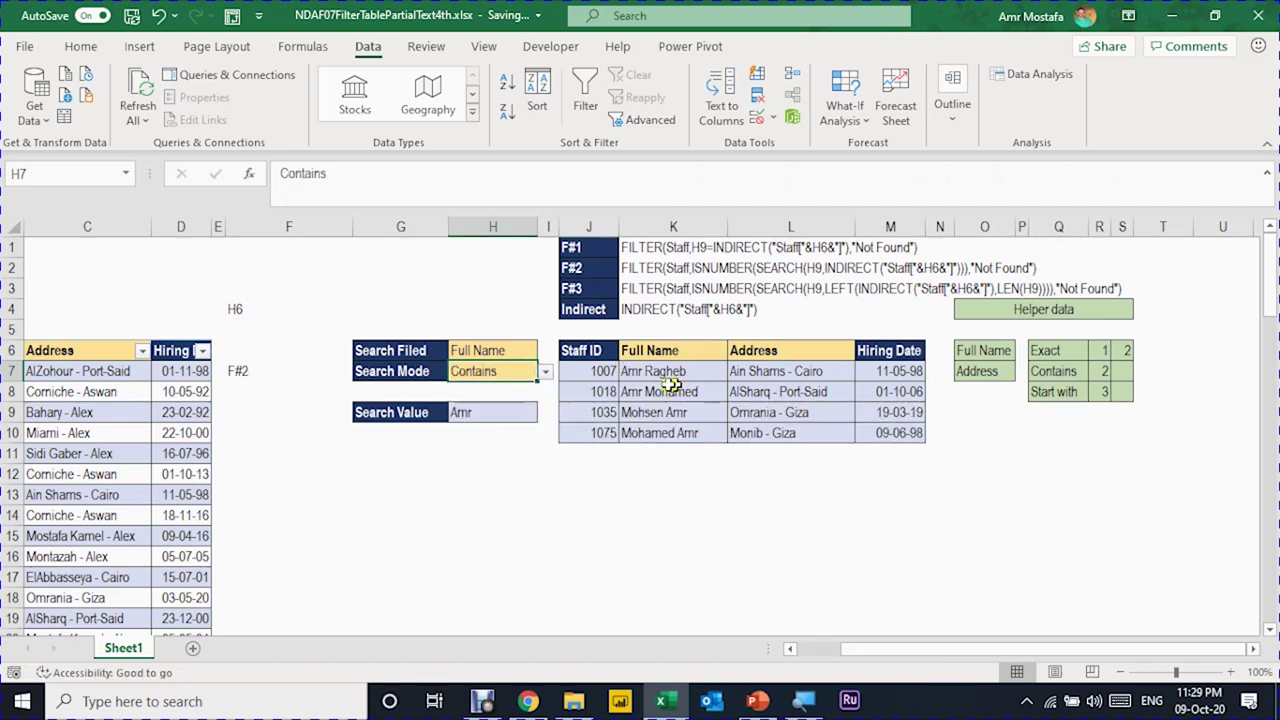
left_click(545, 371)
left_click(510, 388)
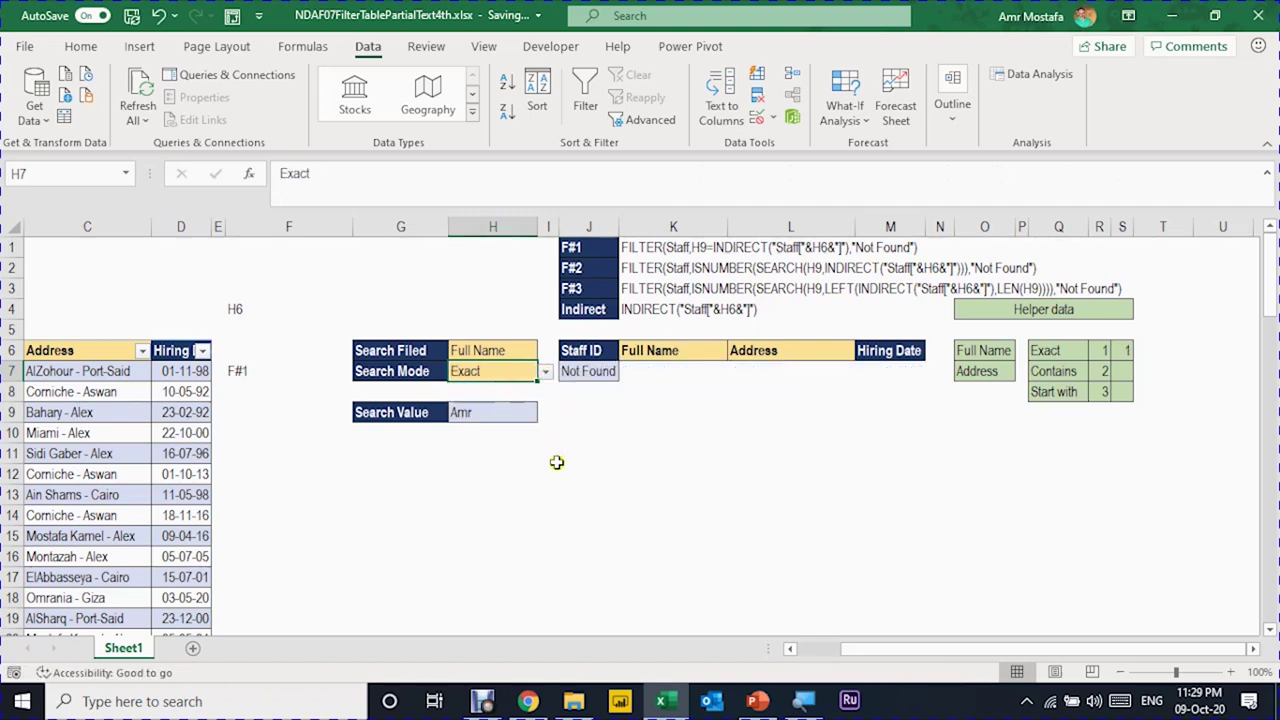
left_click(500, 416)
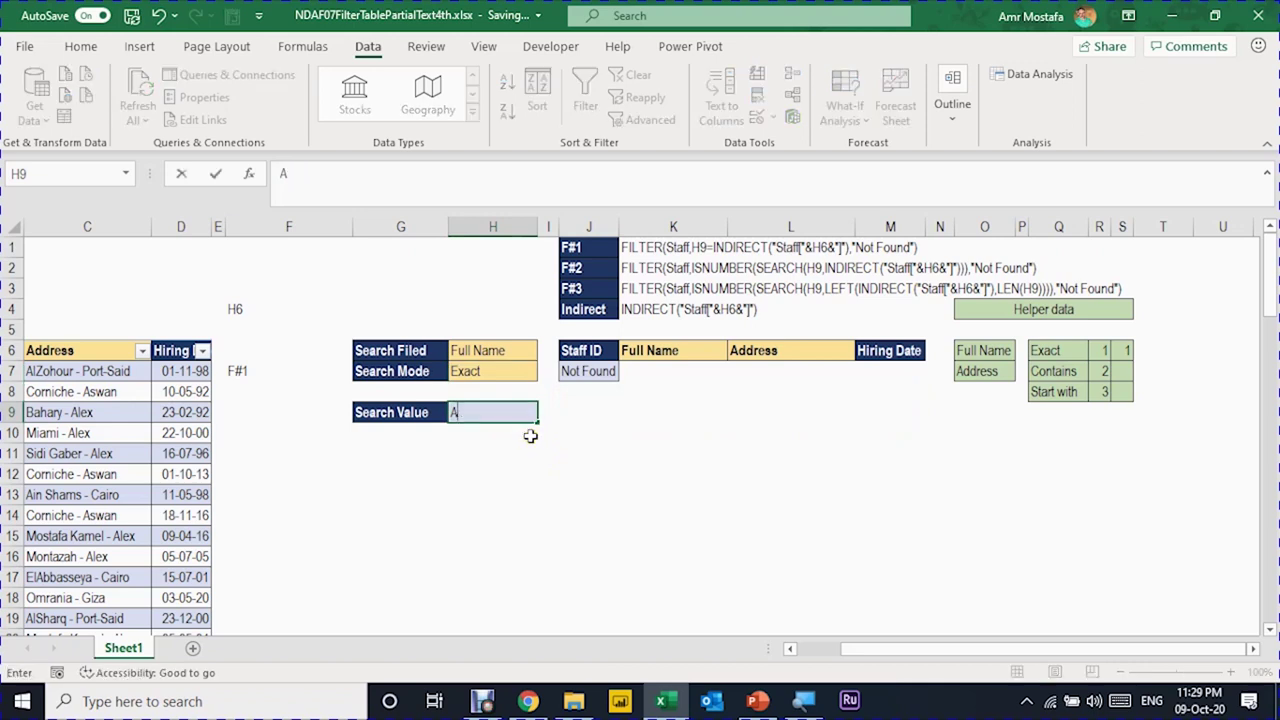
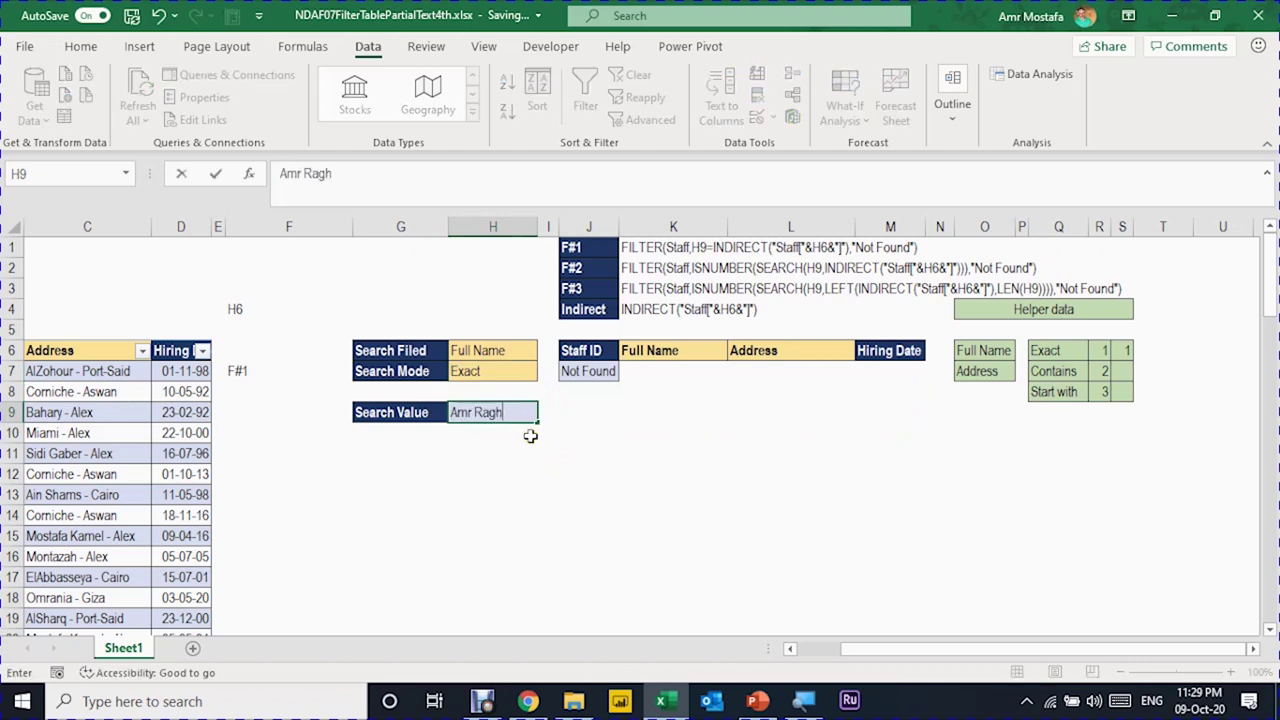
key("Return")
- Change the Search Field in H6 to Address
key("Up")
key("Up")
key("Up")
key("Up")
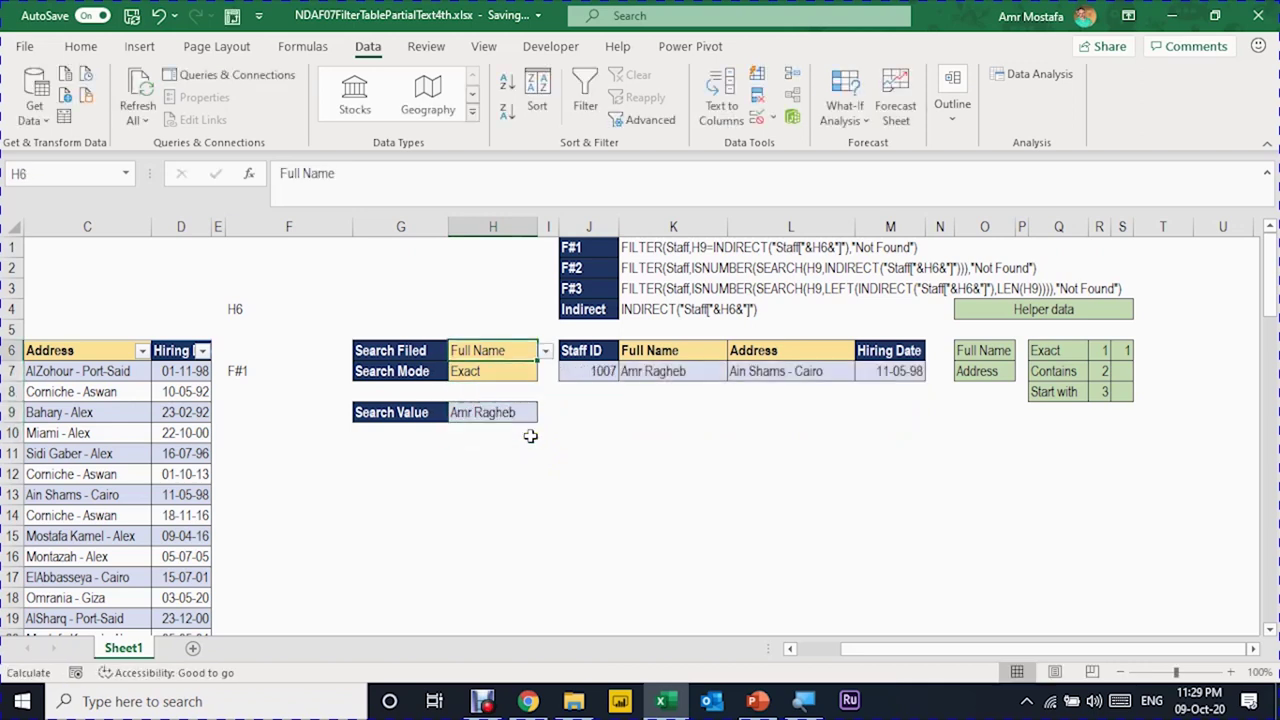
key("alt+Down")
key("Down")
key("Return")
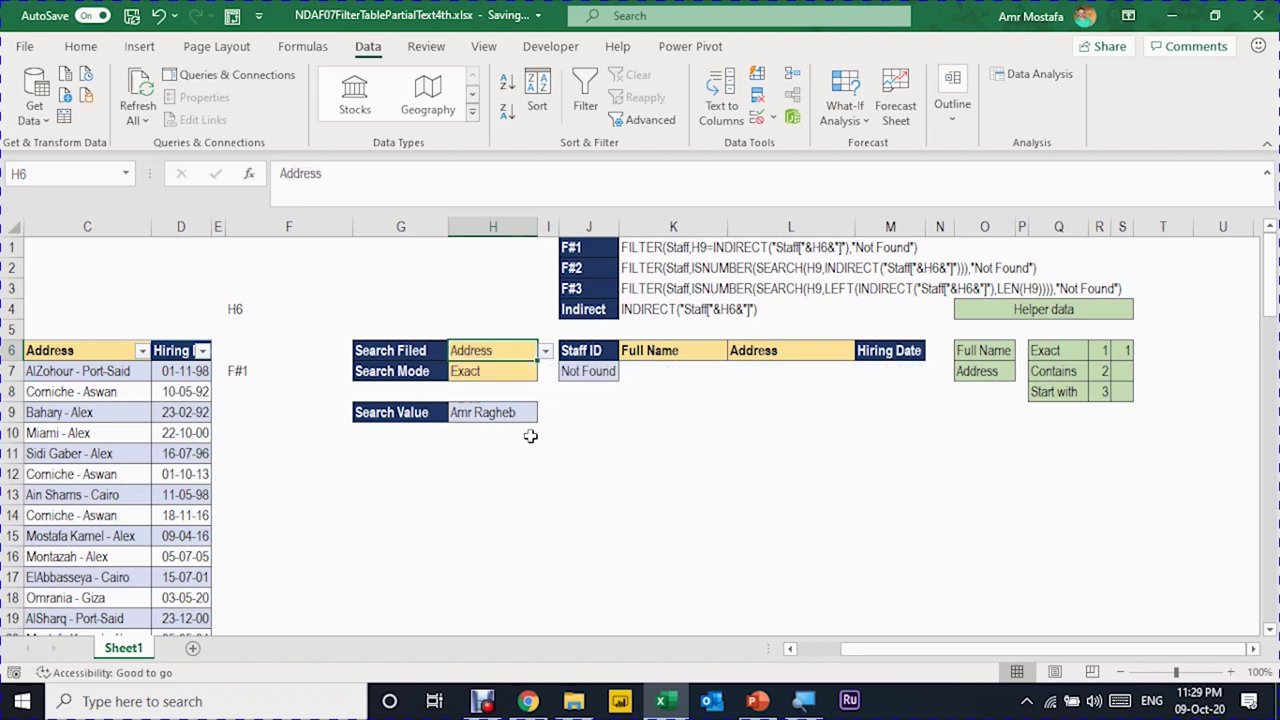
key("Down")
key("Down")
key("Down")
key("Up")
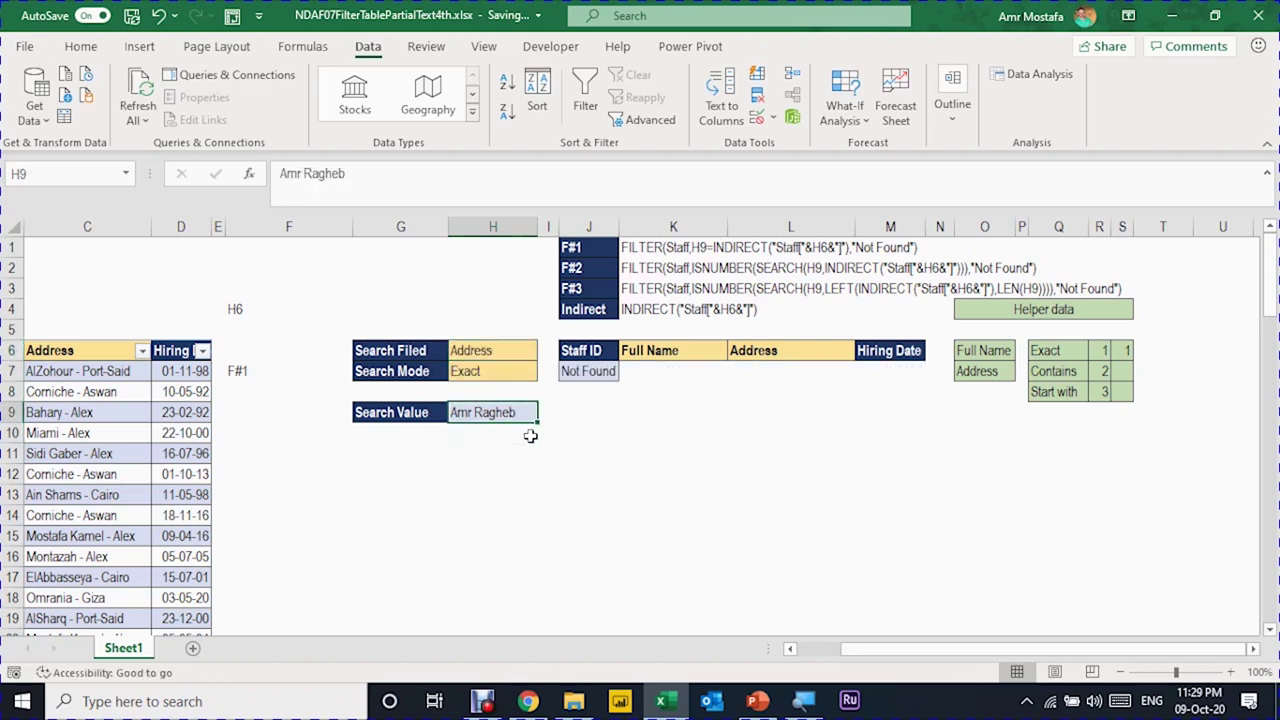
- Search Address for 'Dokki - Giza', then shorten the search value to 'Dokki'
type("Dokki - Giza")
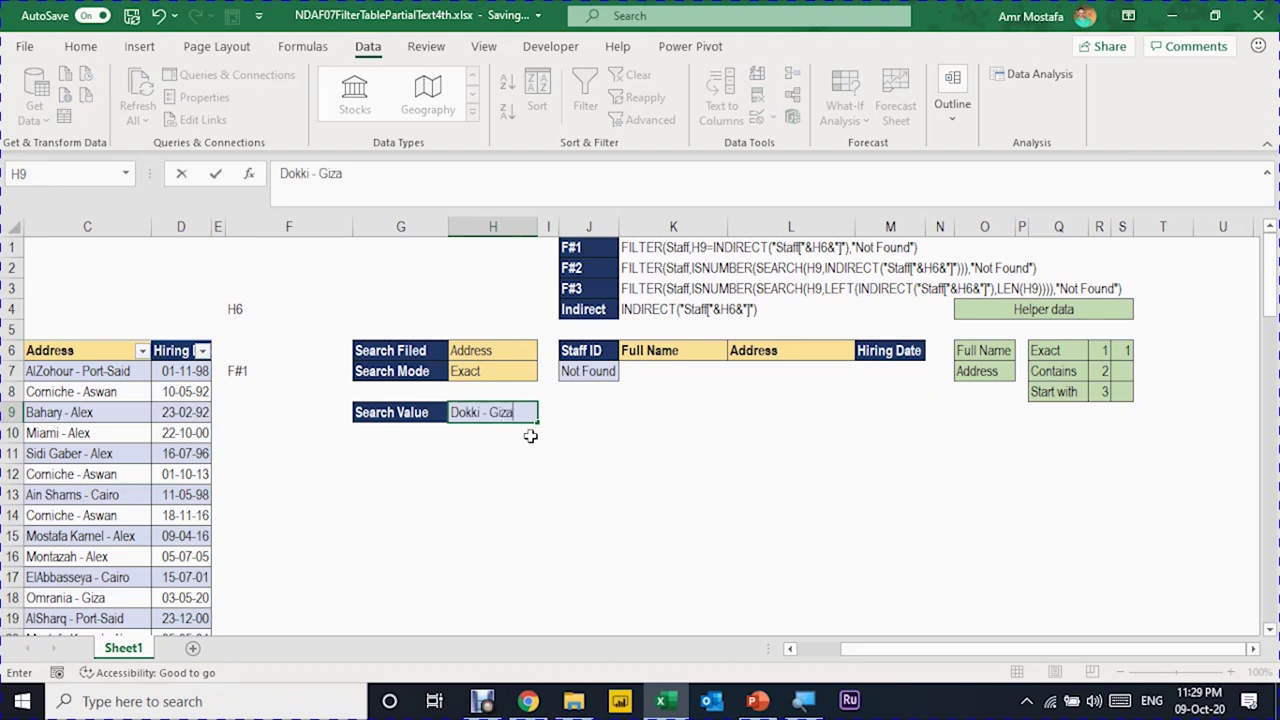
key("ctrl+Return")
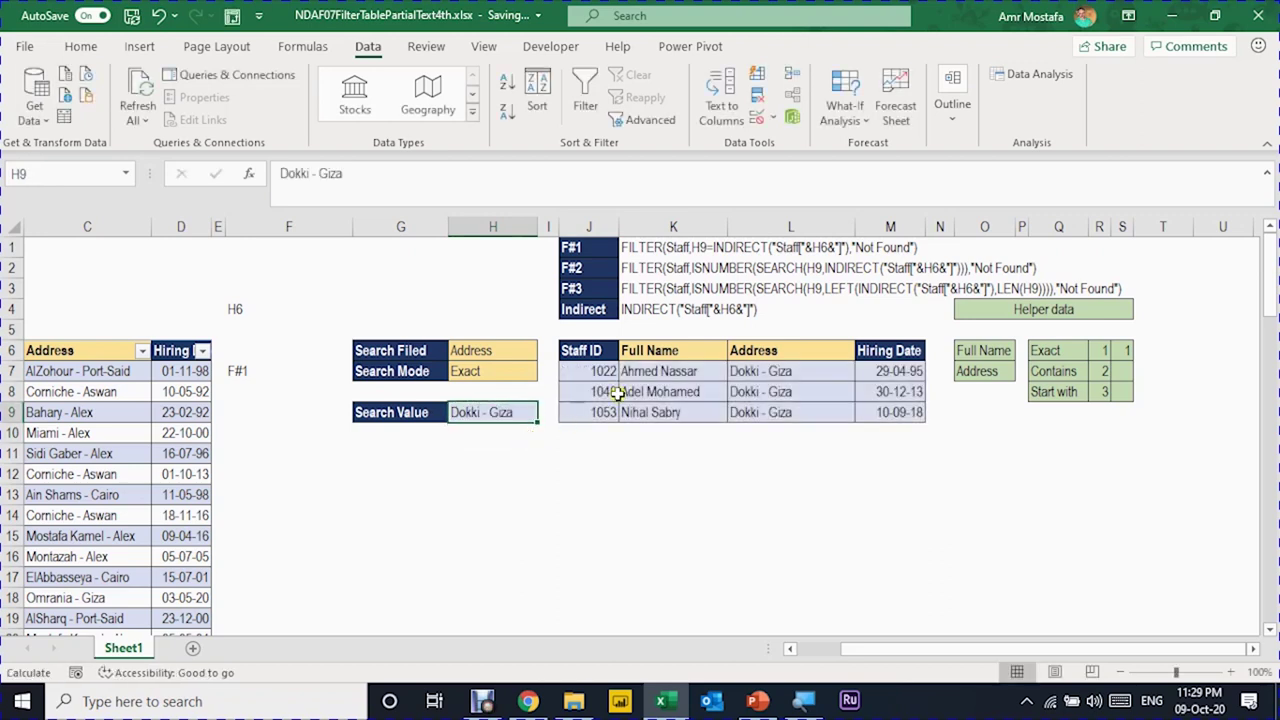
left_click(422, 175)
key("BackSpace")
key("BackSpace")
key("BackSpace")
key("BackSpace")
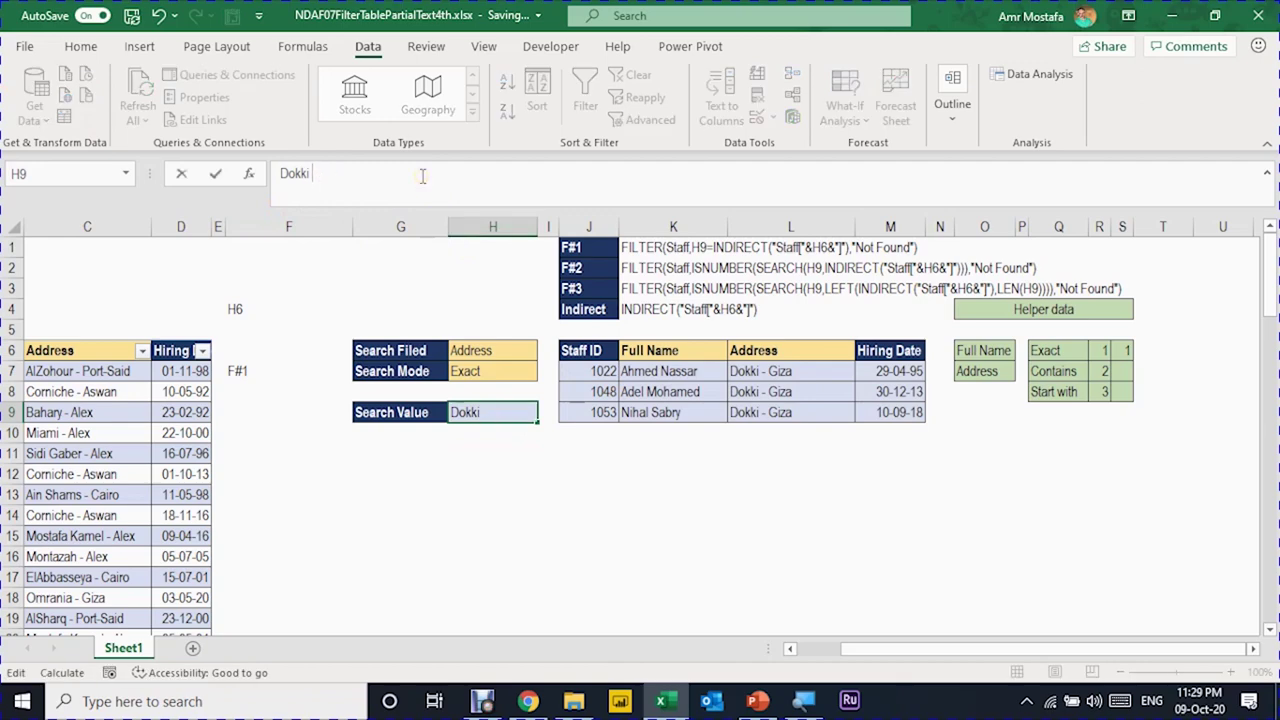
key("Return")
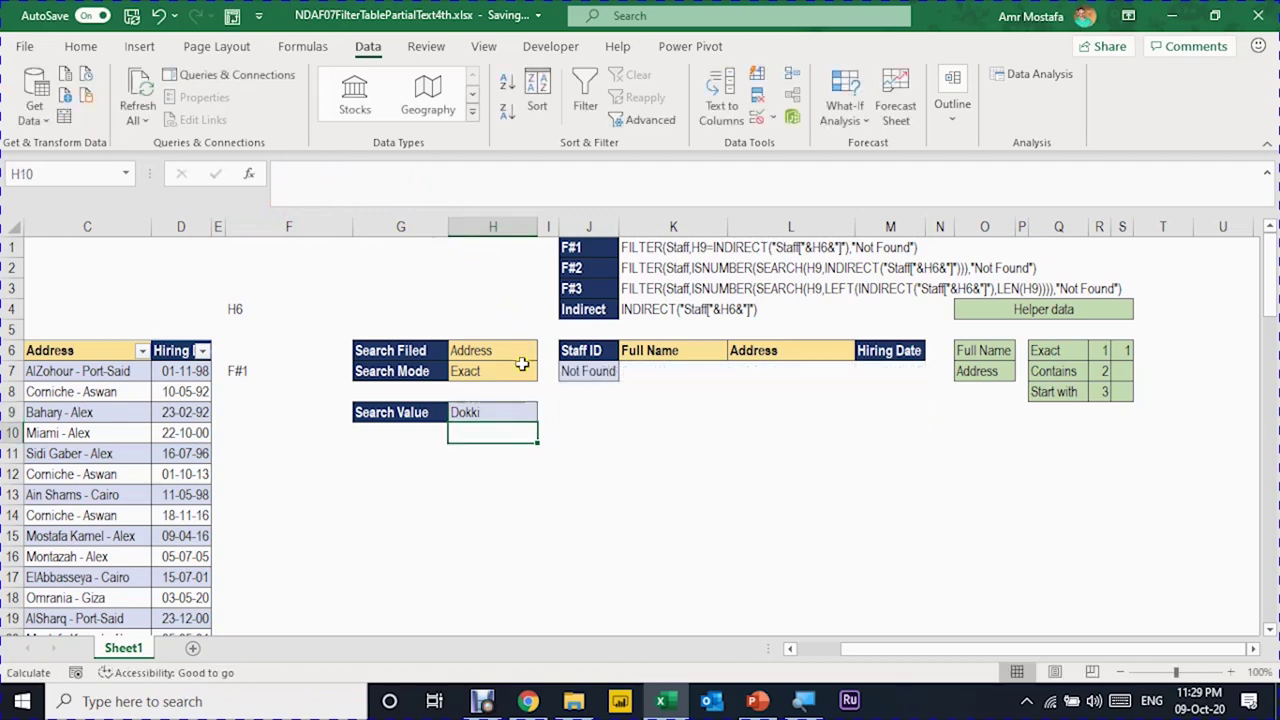
- Switch the H7 search mode to Contains, then to Start with, for 'Dokki'
left_click(528, 371)
left_click(547, 371)
left_click(530, 400)
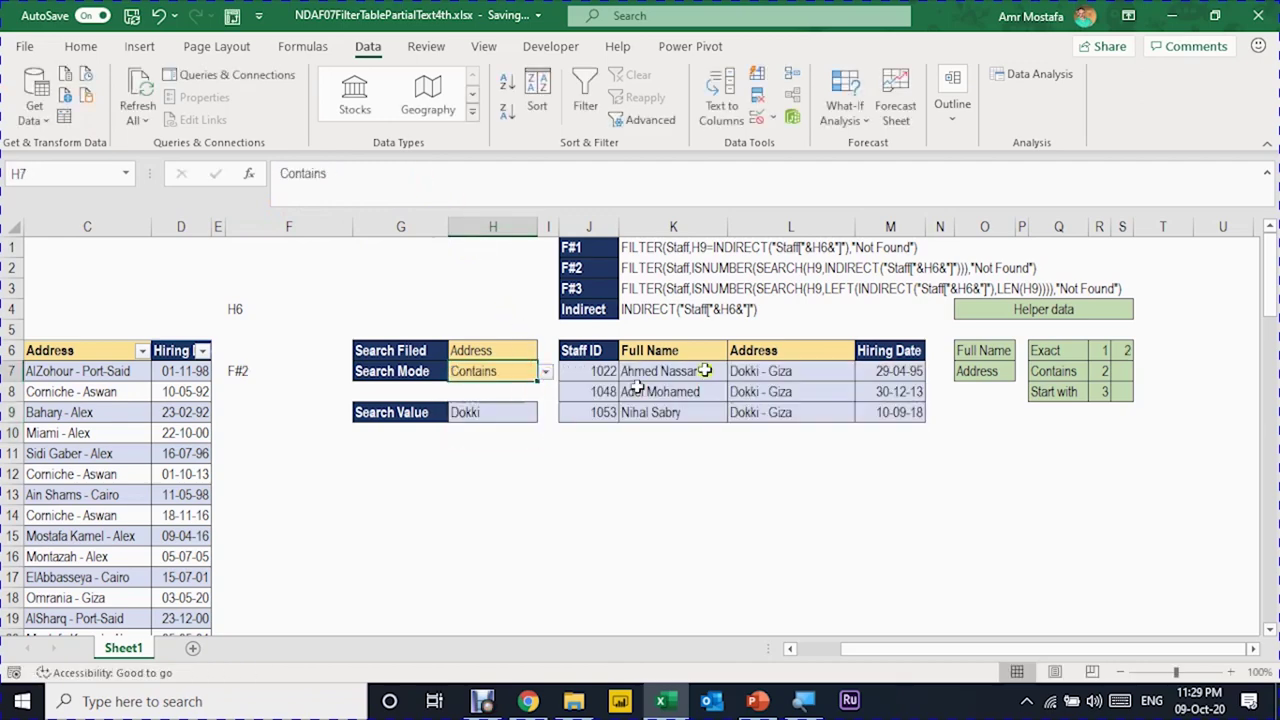
left_click(491, 415)
left_click(508, 371)
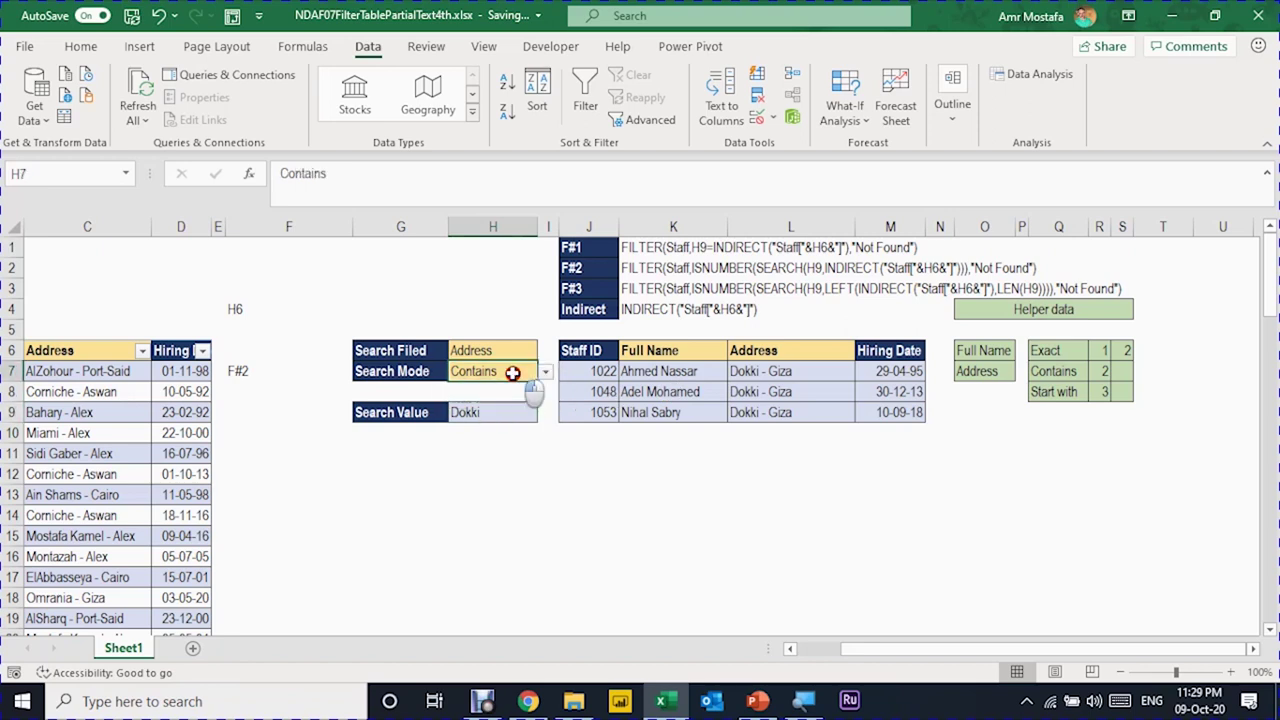
left_click(546, 371)
left_click(500, 416)
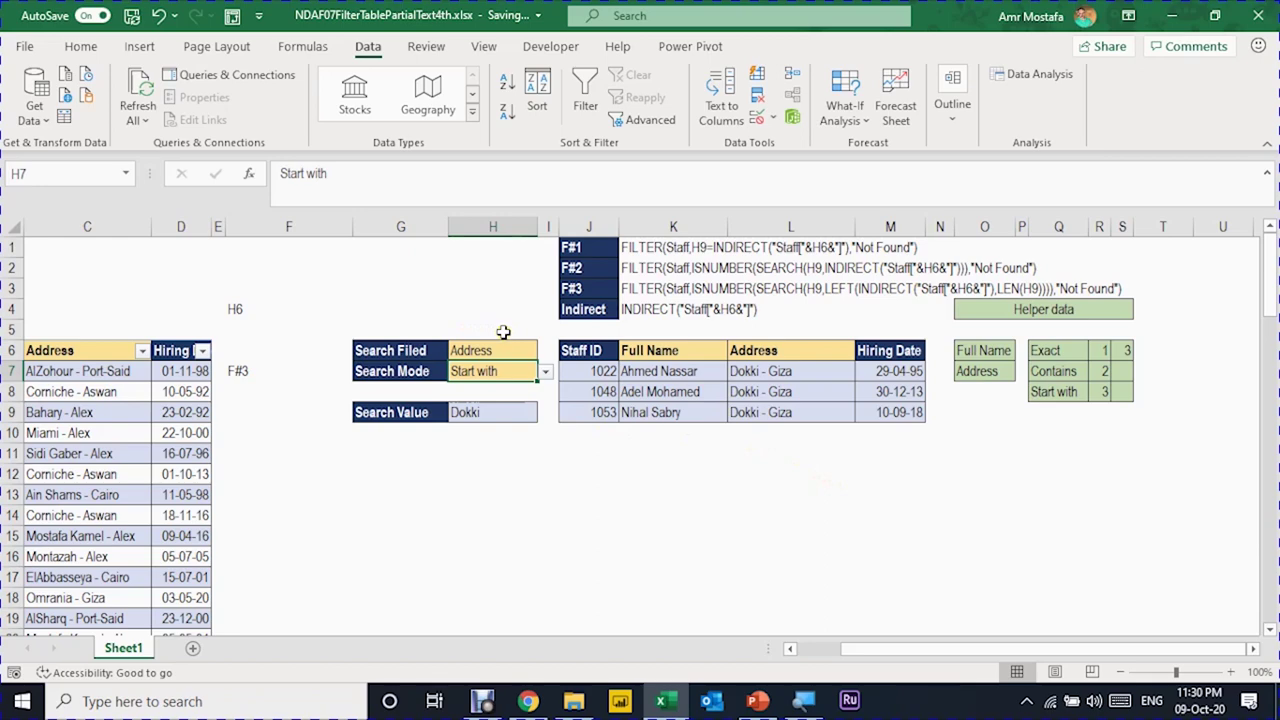
- Scroll the sheet back to column A to review the three Dokki - Giza rows
left_click_drag(938, 654, 885, 652)
scroll(283, 427, "down", 1)
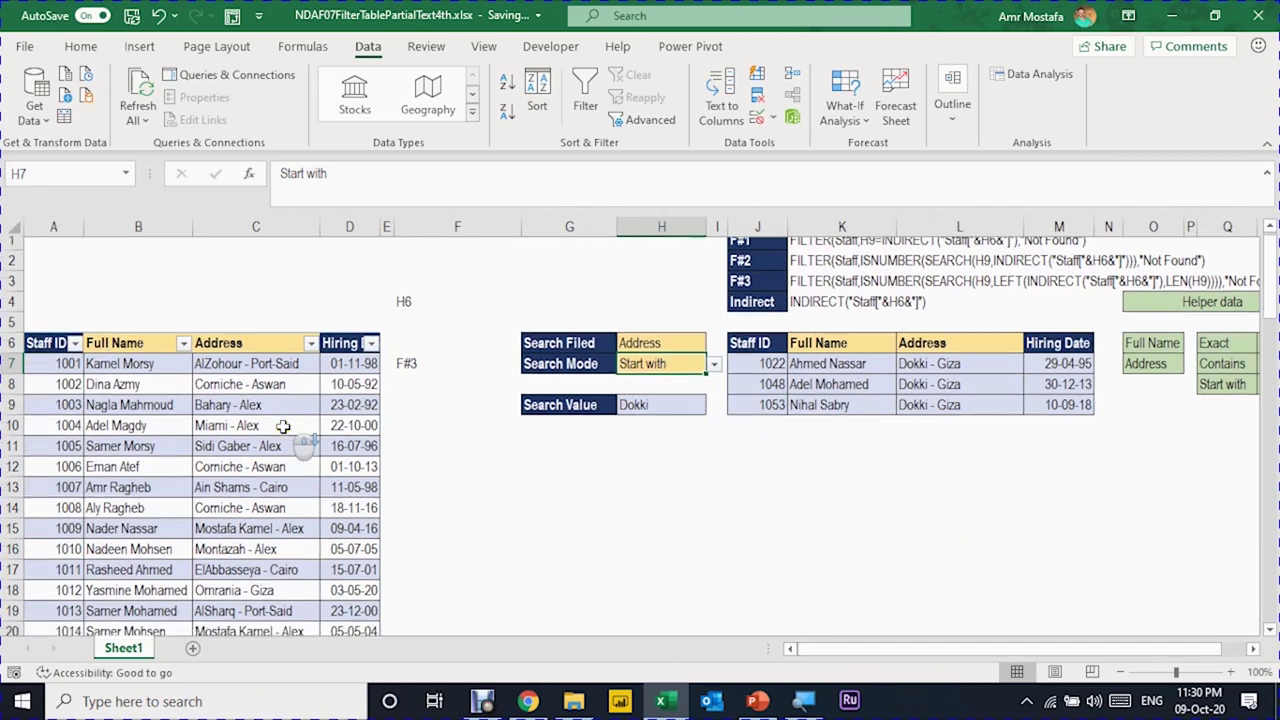
scroll(283, 427, "down", 3)
scroll(286, 432, "up", 3)
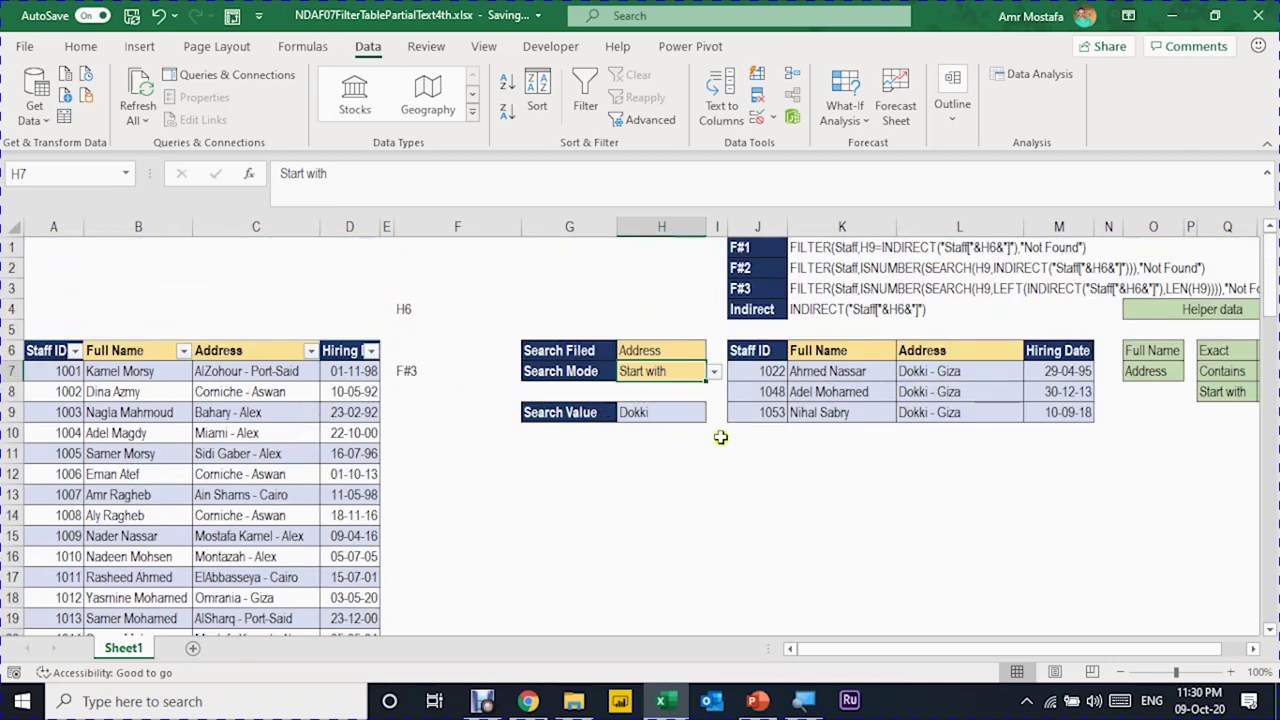